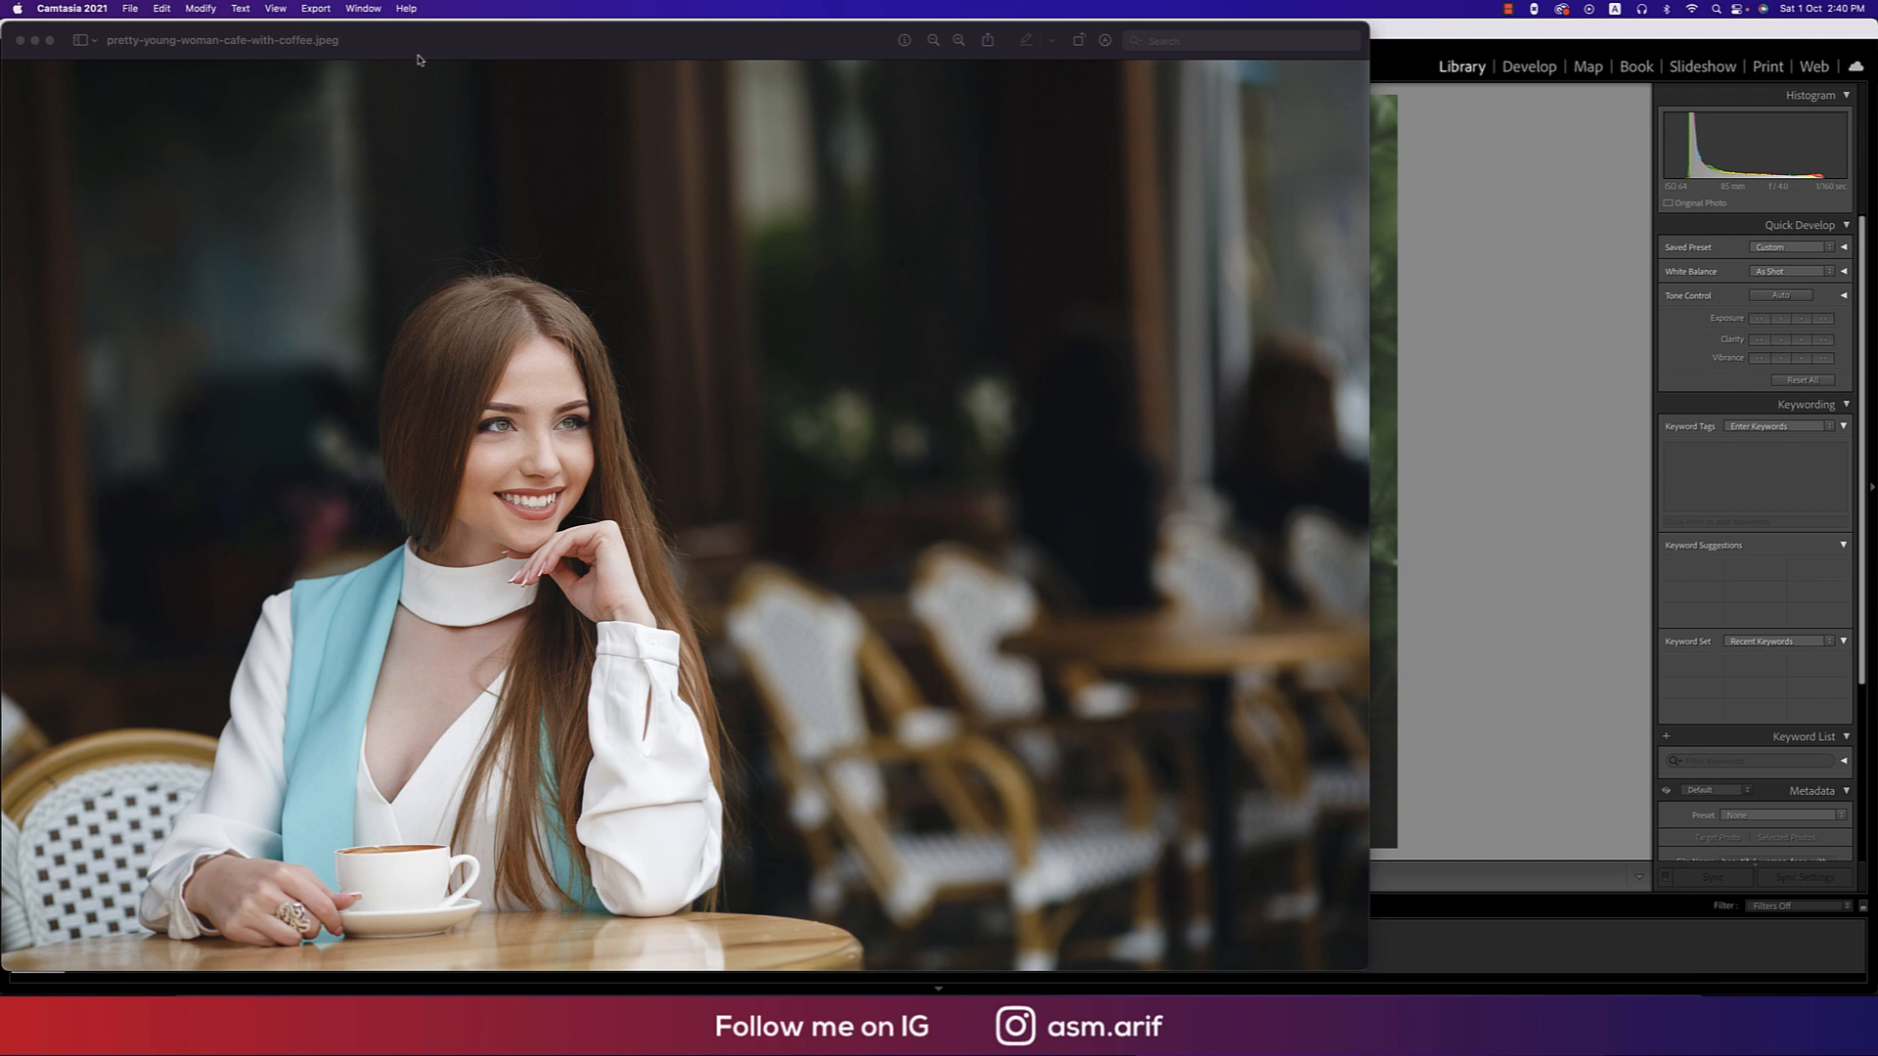
Import pretty-young-woman-cafe-with-coffee.jpeg from the 4-10-22 Lightroom urban folder into the Lightroom Classic catalog and open it in the Develop module.
{"action": "left_click_drag", "start_coordinate": [505, 45], "coordinate": [978, 141]}
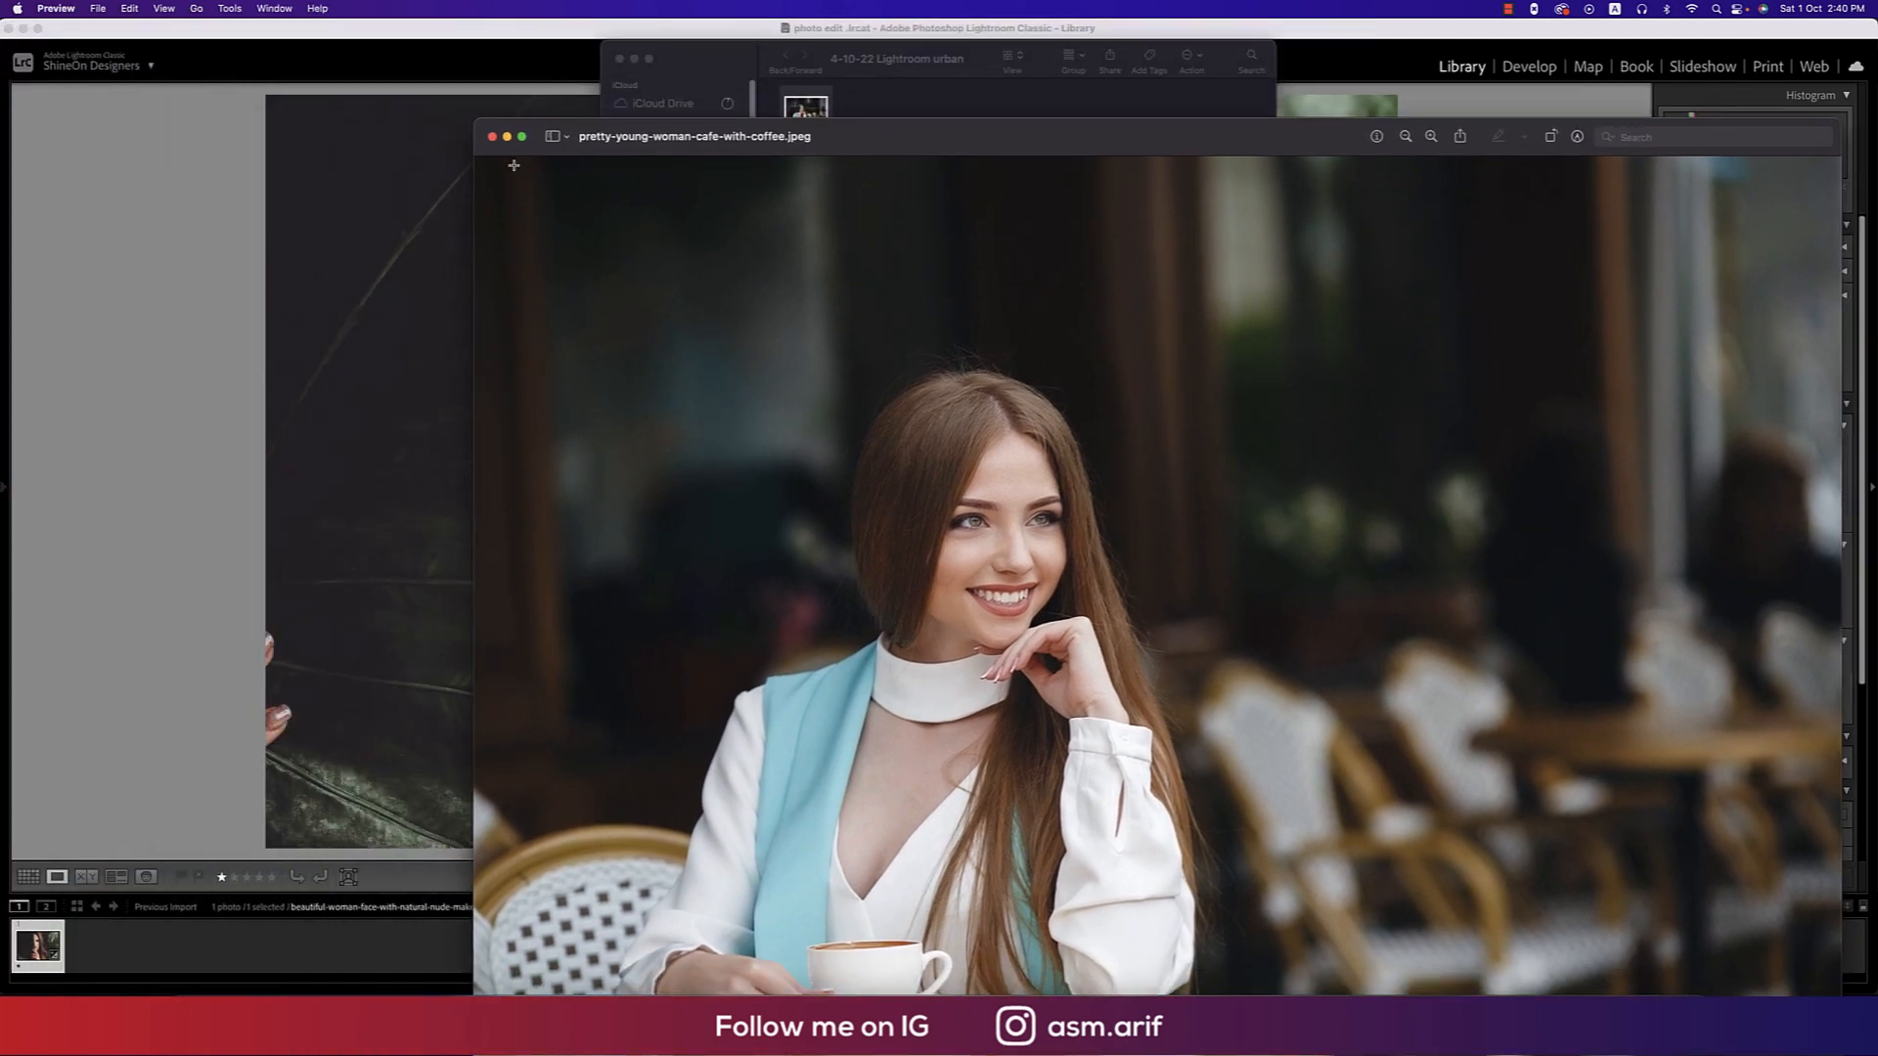
{"action": "left_click", "coordinate": [492, 136]}
{"action": "left_click_drag", "start_coordinate": [805, 112], "coordinate": [1563, 219]}
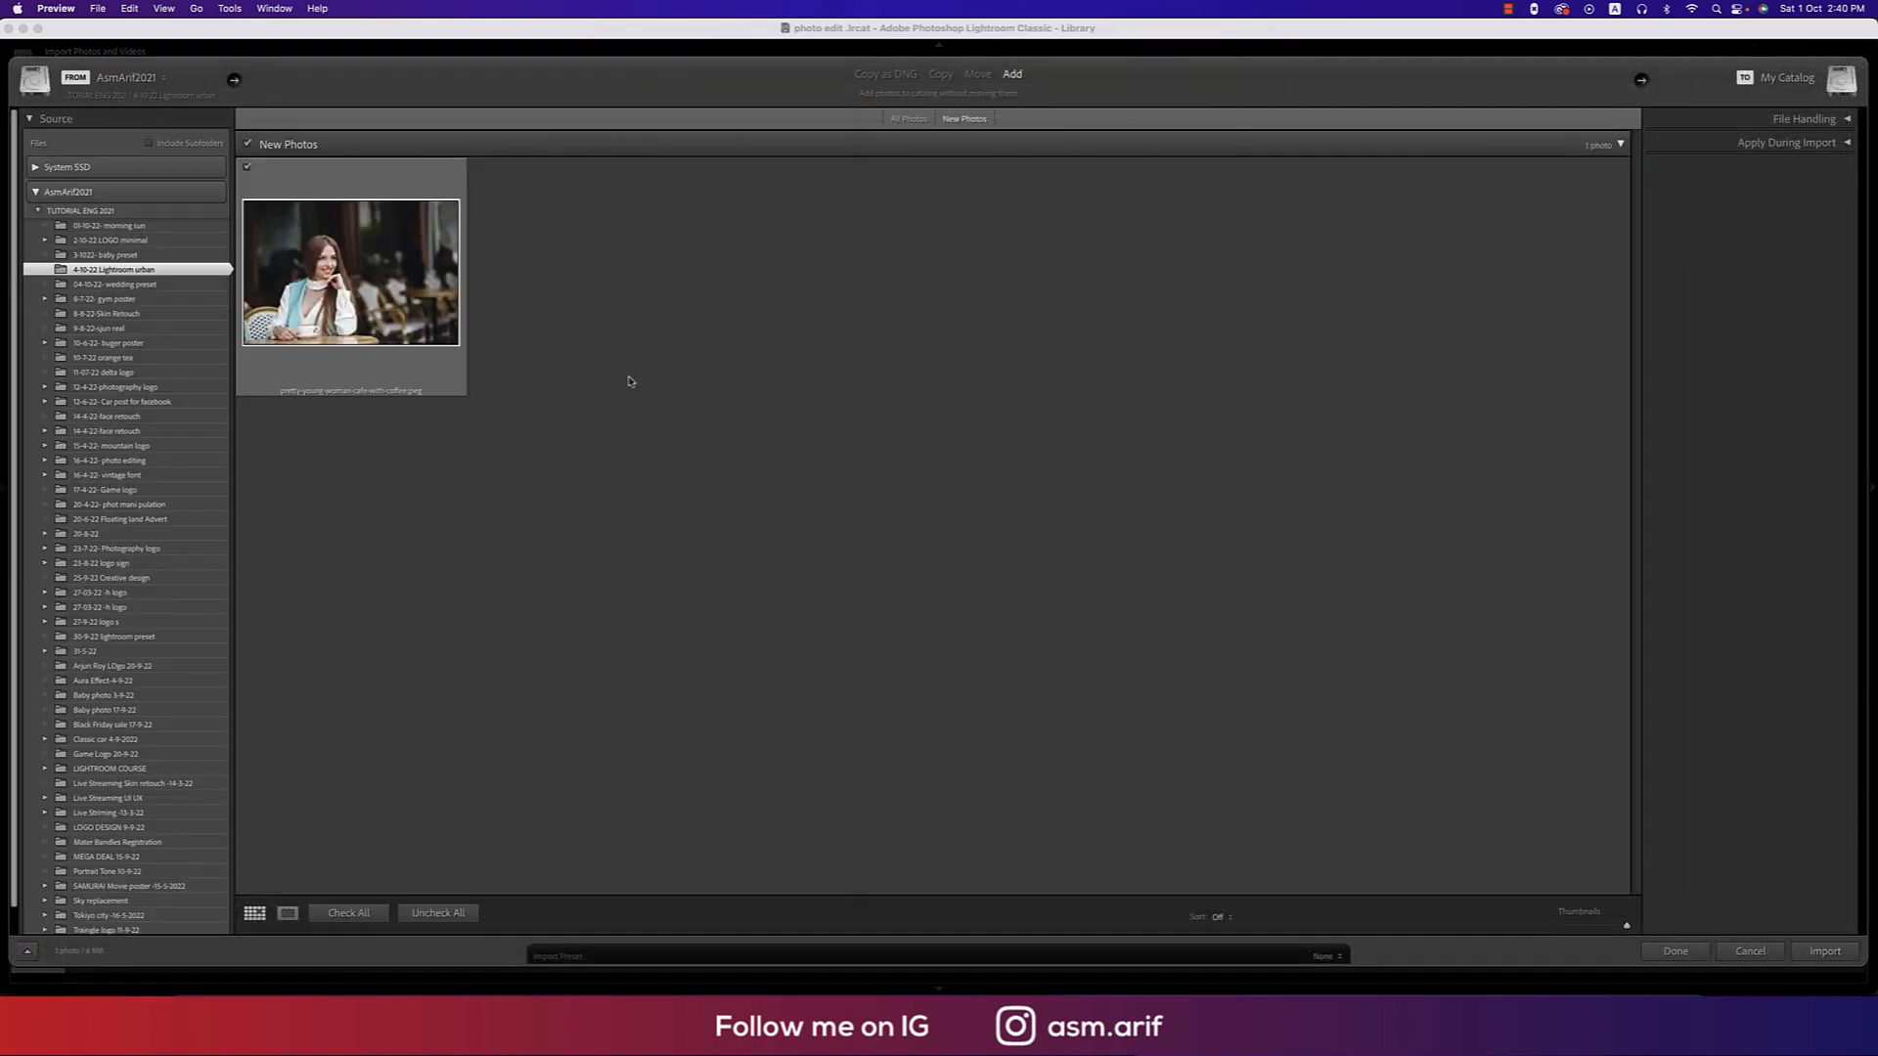
{"action": "left_click", "coordinate": [1825, 951]}
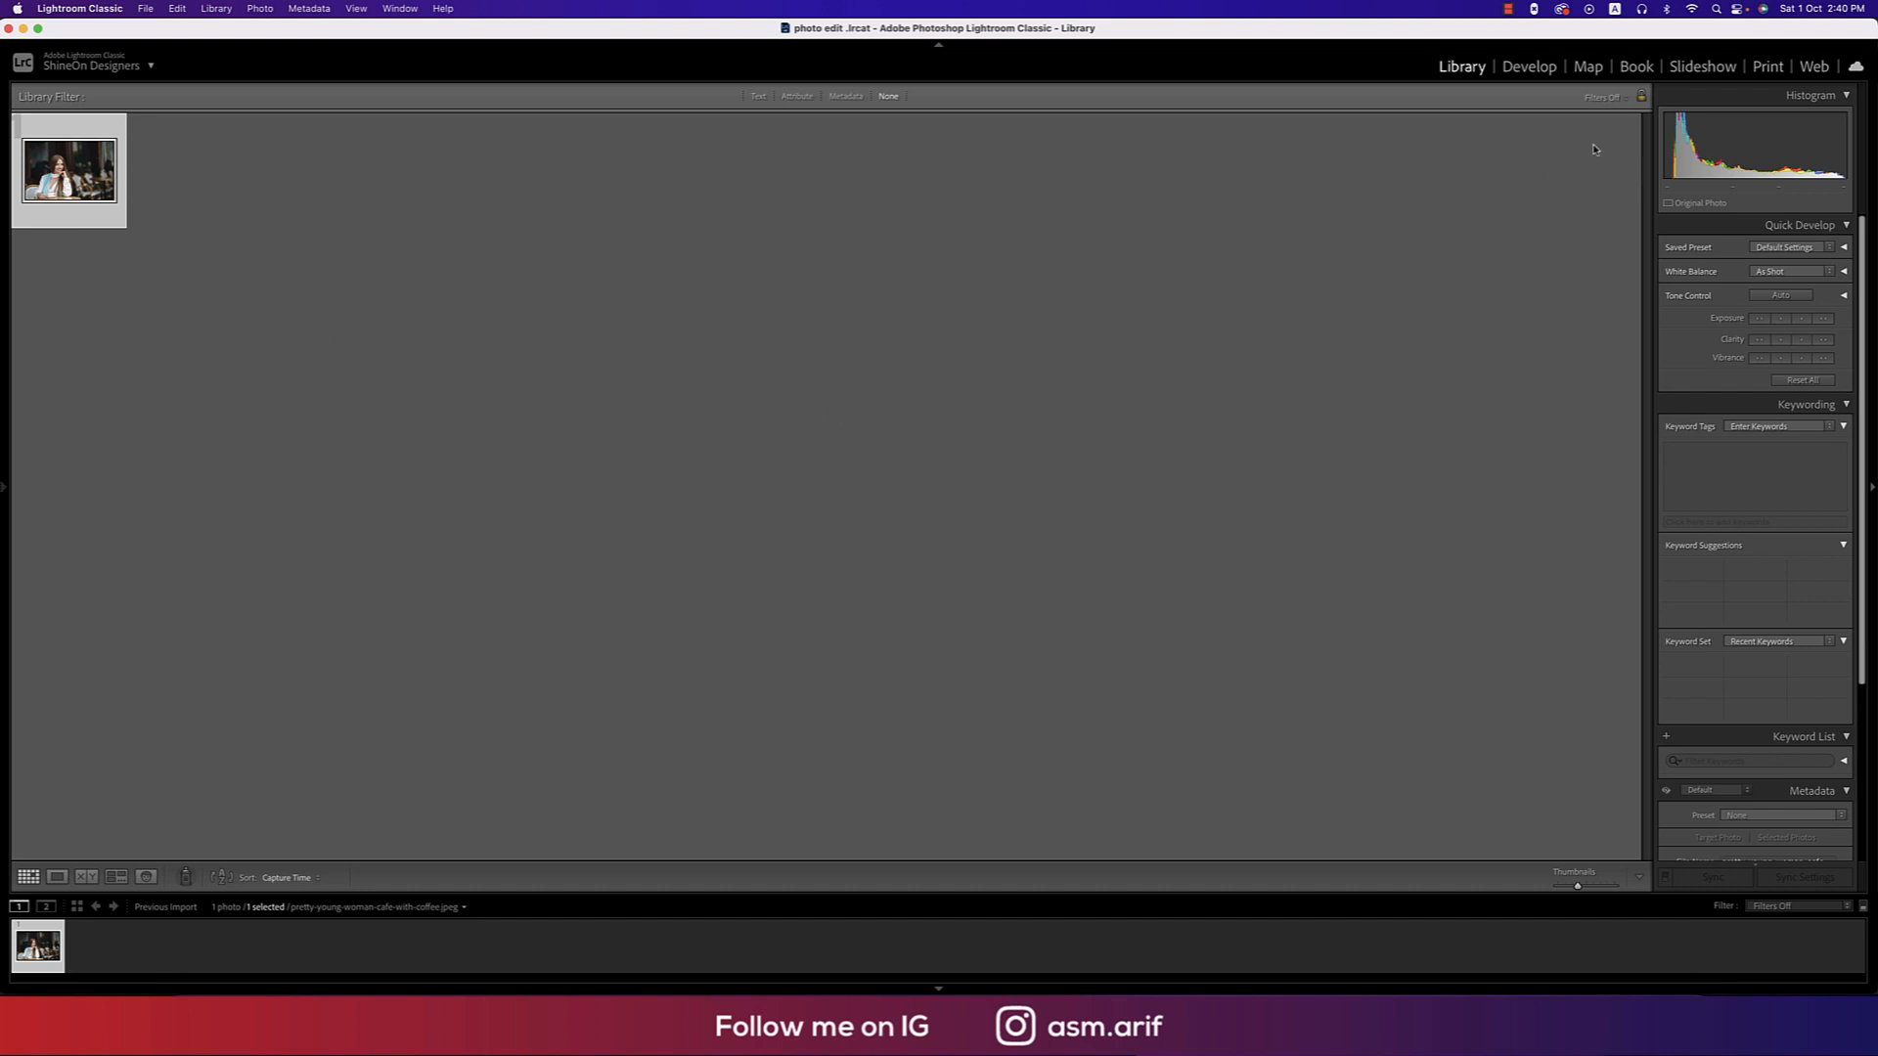
{"action": "left_click", "coordinate": [1529, 67]}
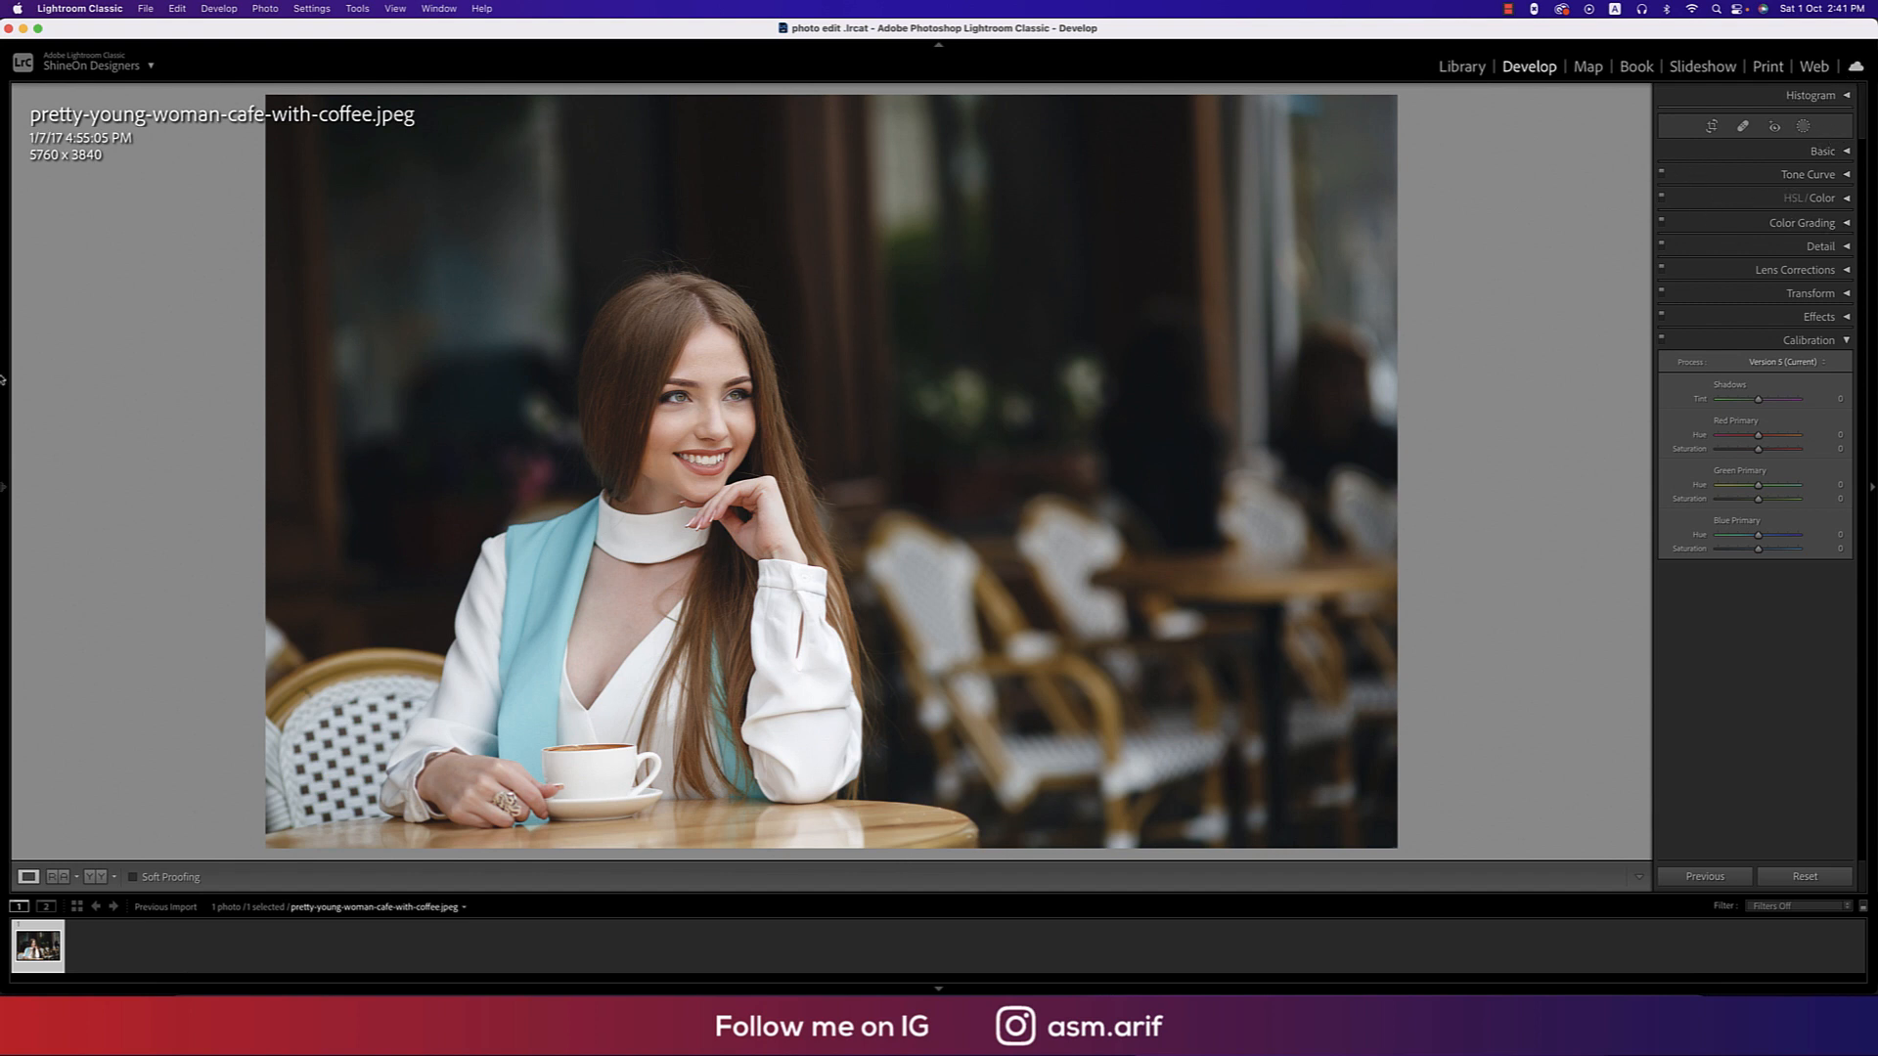
{"action": "left_click", "coordinate": [8, 483]}
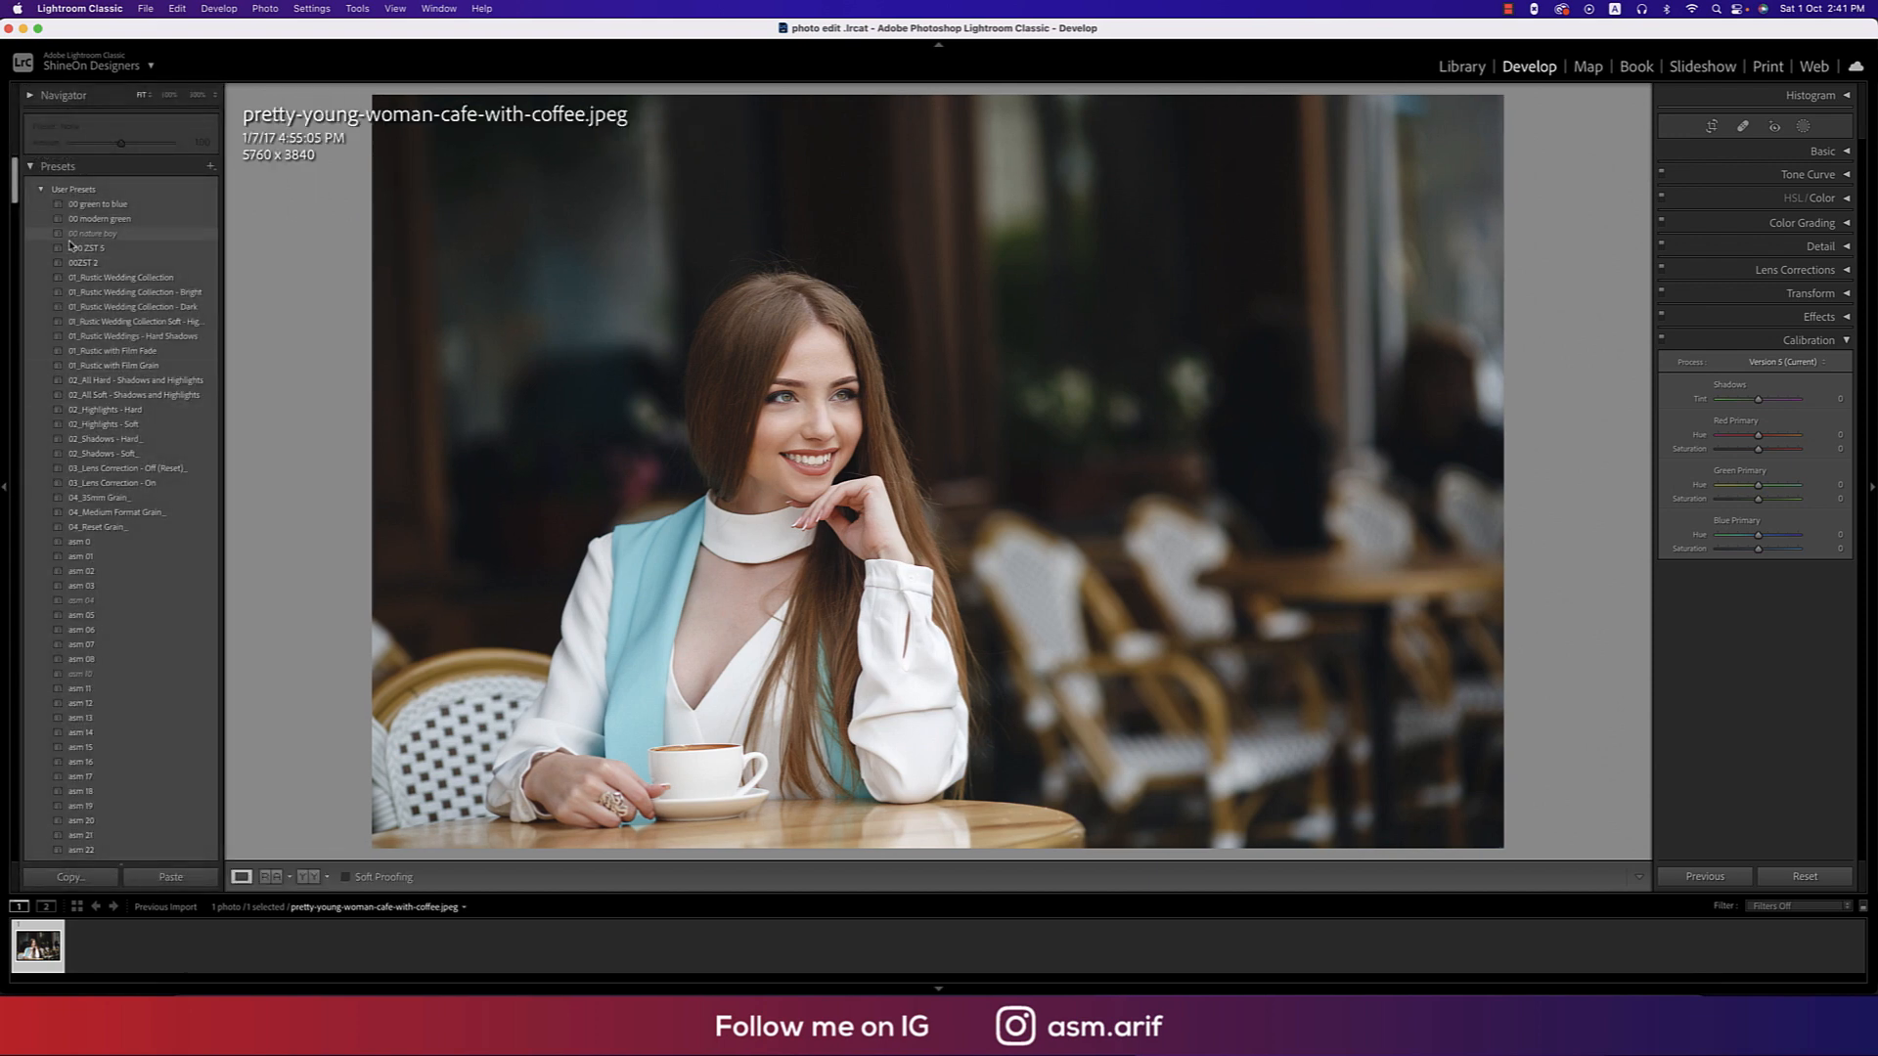
{"action": "left_click", "coordinate": [43, 191]}
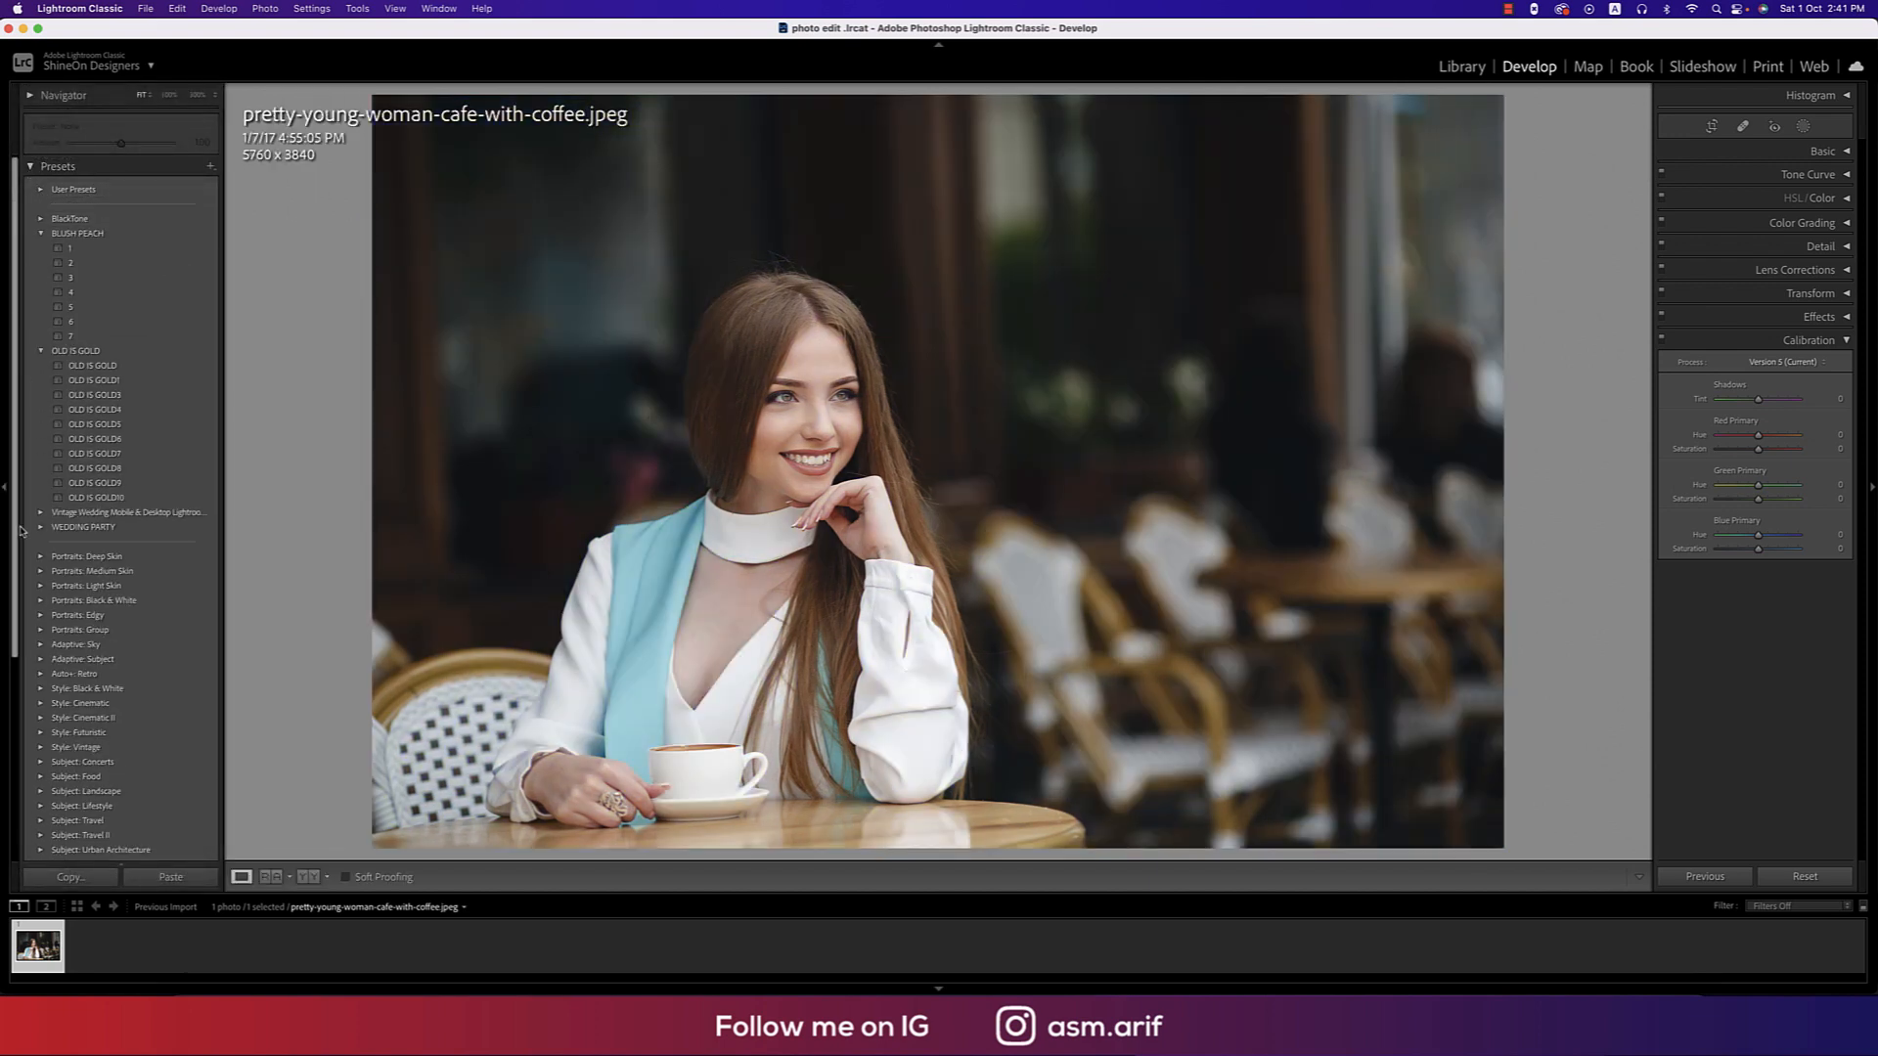
{"action": "left_click", "coordinate": [5, 482]}
Show the Basic adjustments and histogram, and set Exposure to −0.30 and Contrast to +13.
{"action": "left_click", "coordinate": [1841, 153]}
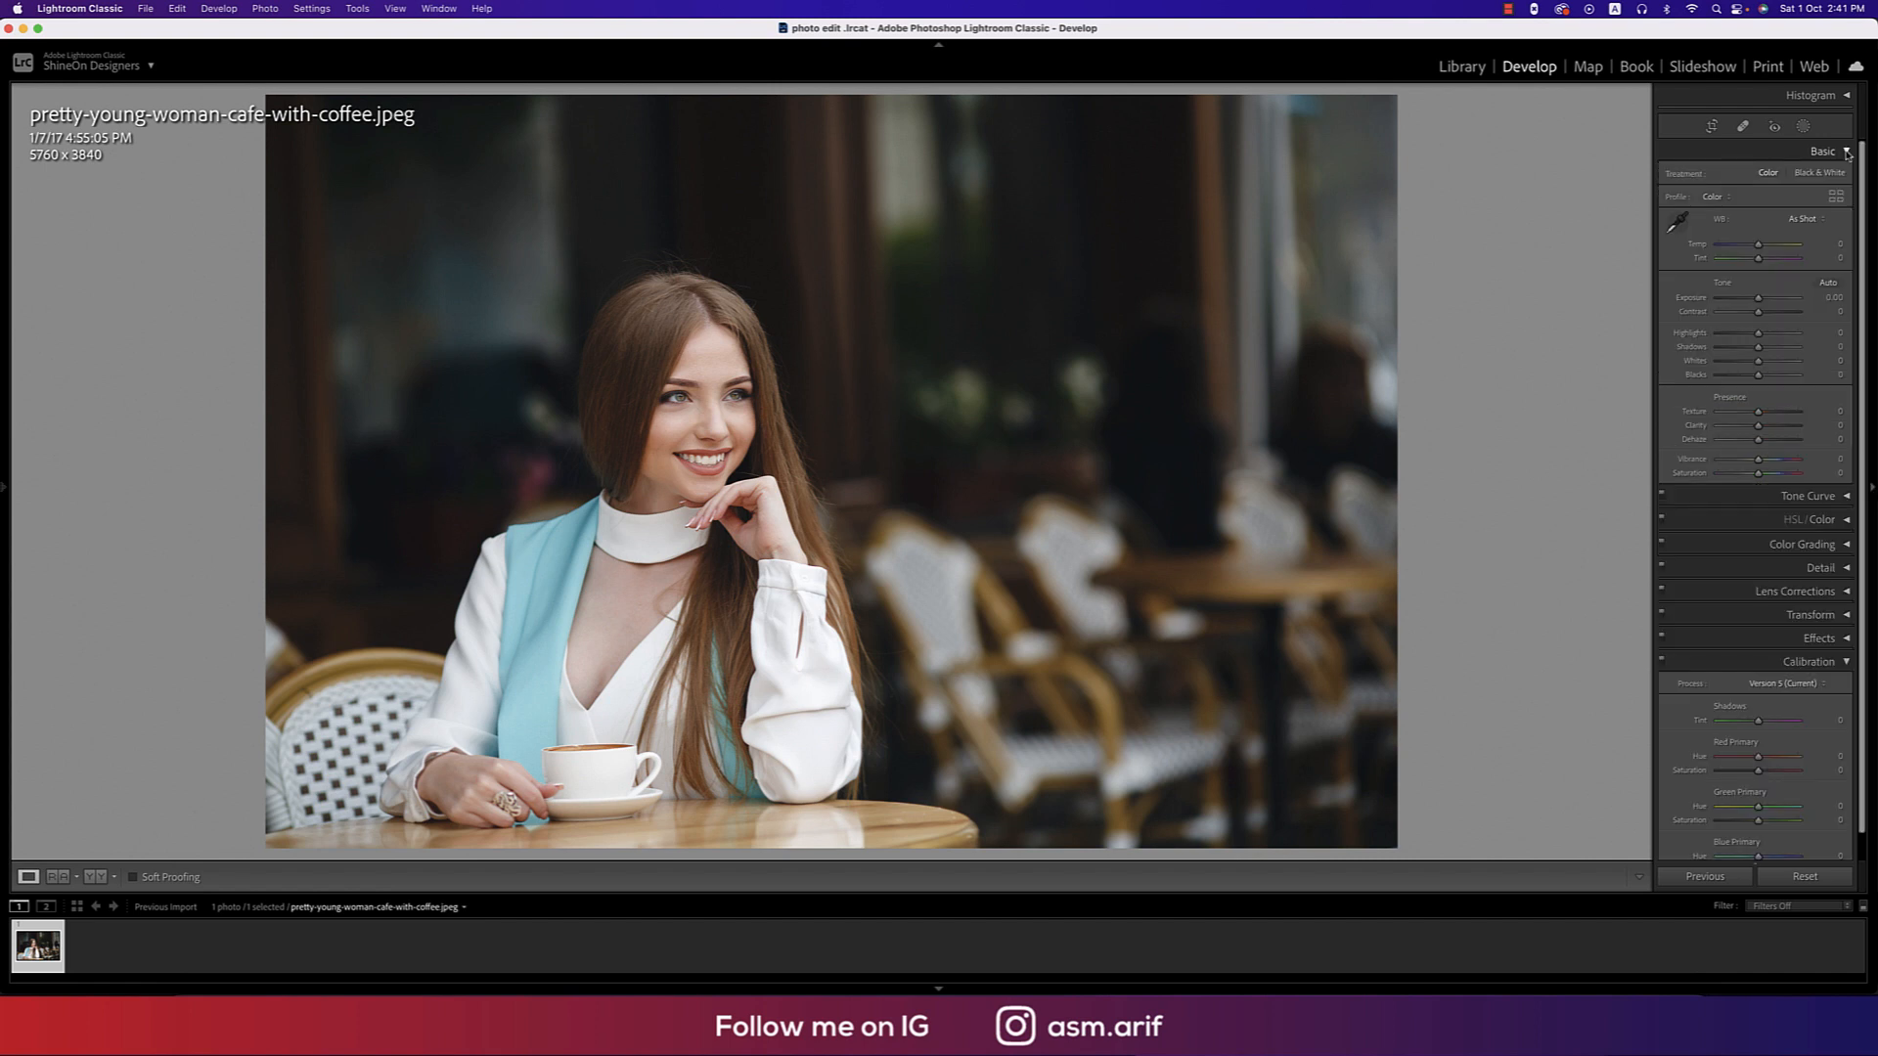
{"action": "left_click", "coordinate": [1846, 96]}
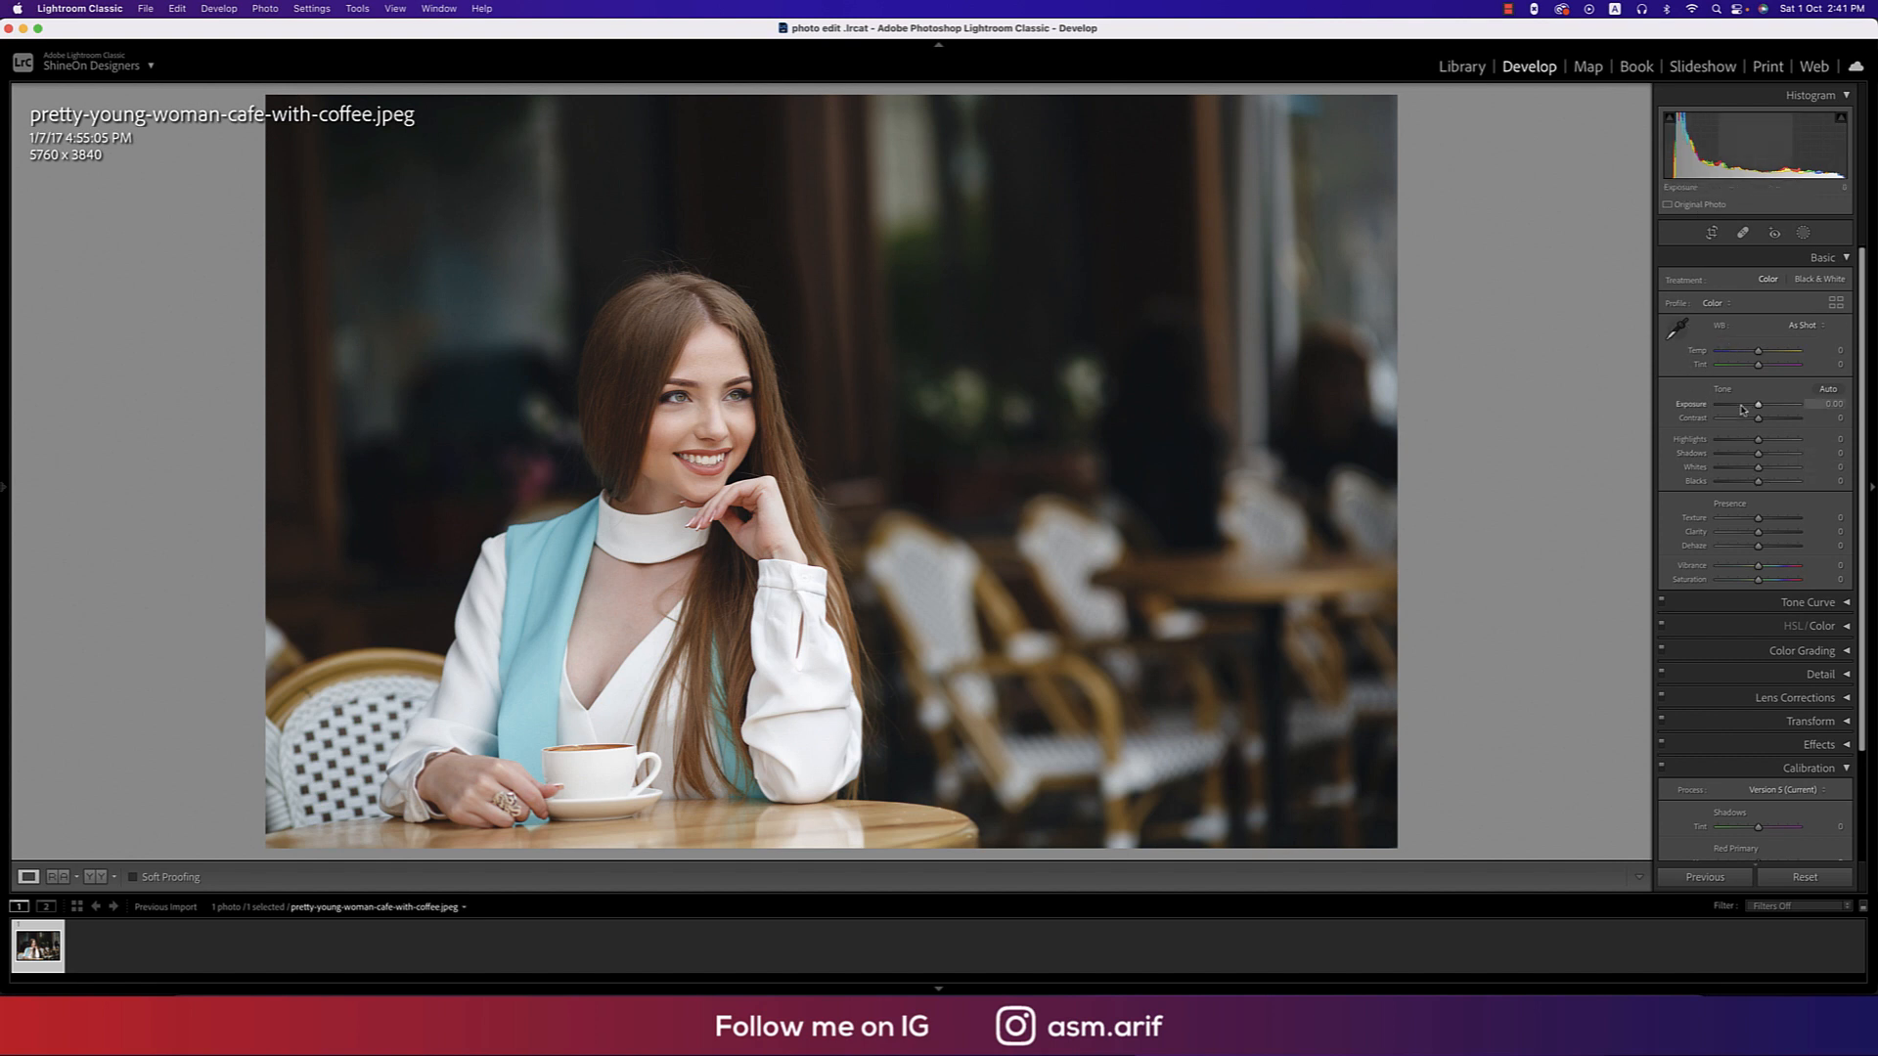
{"action": "left_click_drag", "start_coordinate": [1759, 405], "coordinate": [1762, 419]}
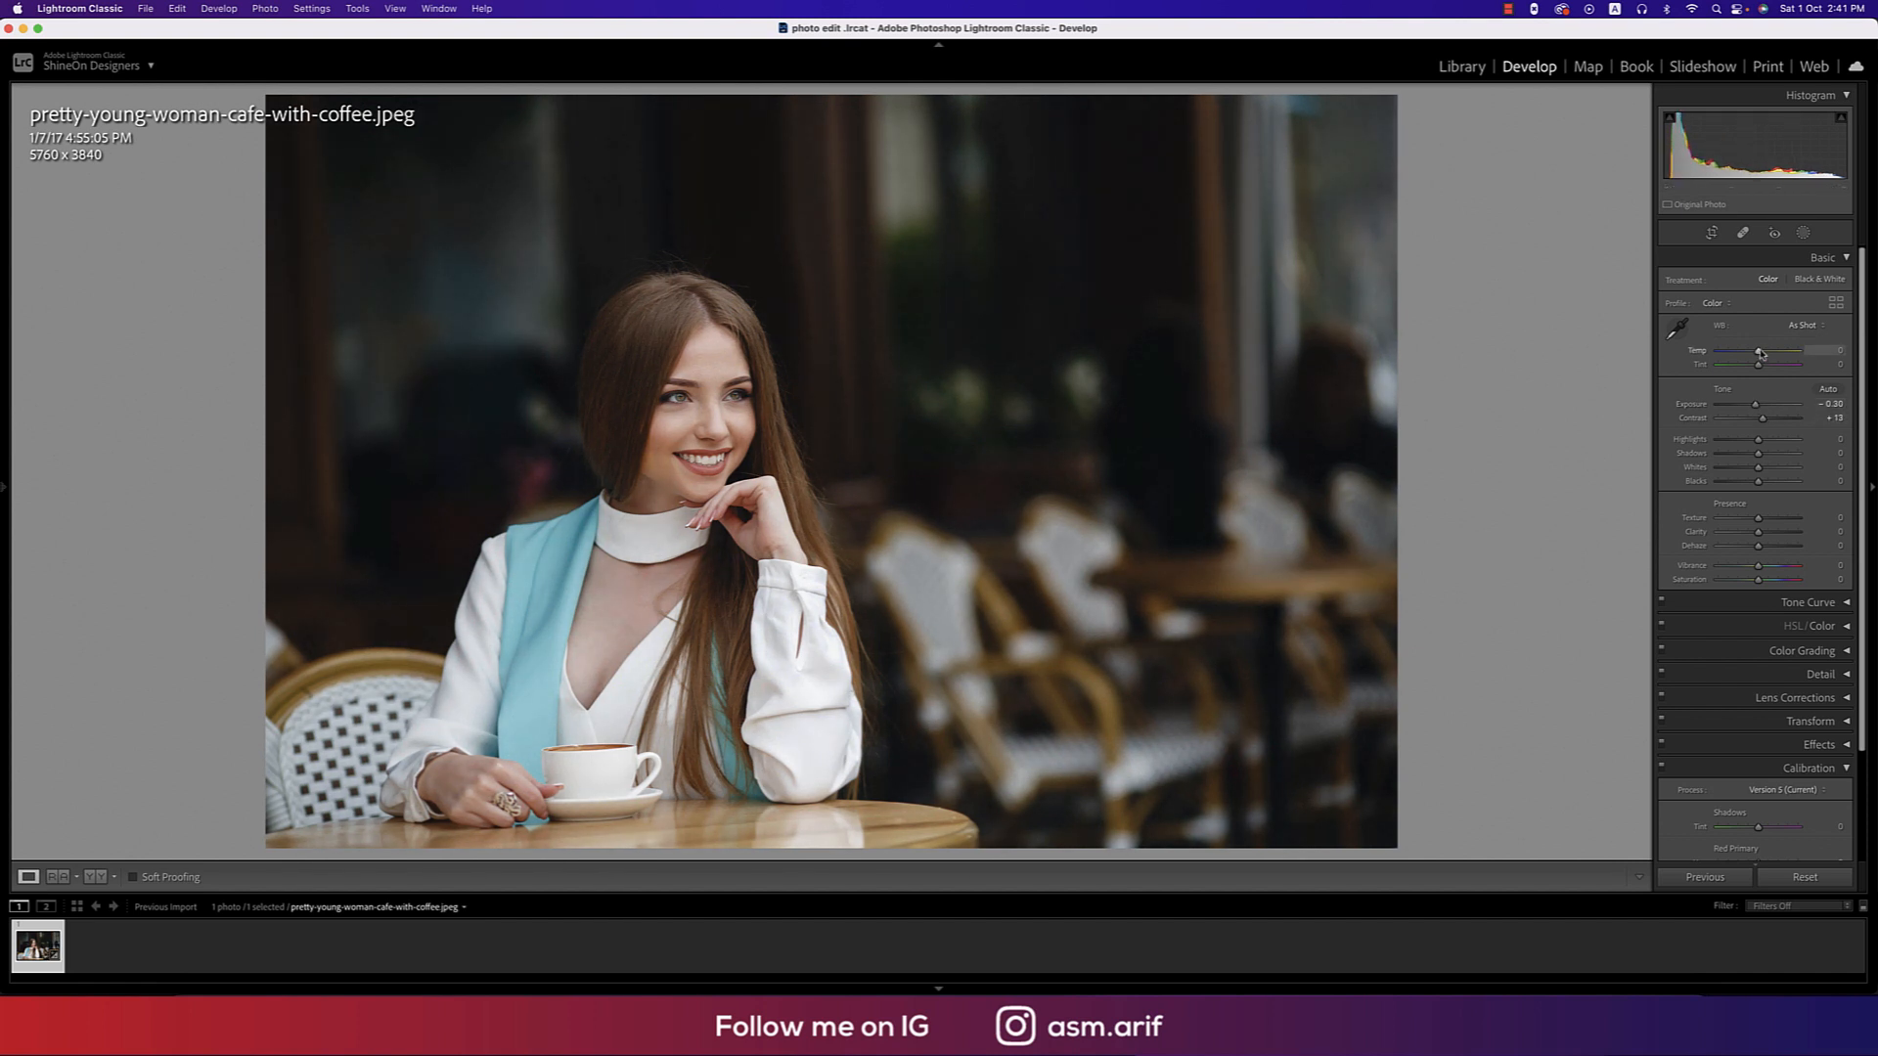
Set the white balance Temp to −8 and Tint to −7, and compare the photo before and after.
{"action": "left_click_drag", "start_coordinate": [1760, 352], "coordinate": [1756, 355]}
{"action": "left_click_drag", "start_coordinate": [1760, 369], "coordinate": [1756, 369]}
{"action": "key", "text": "y"}
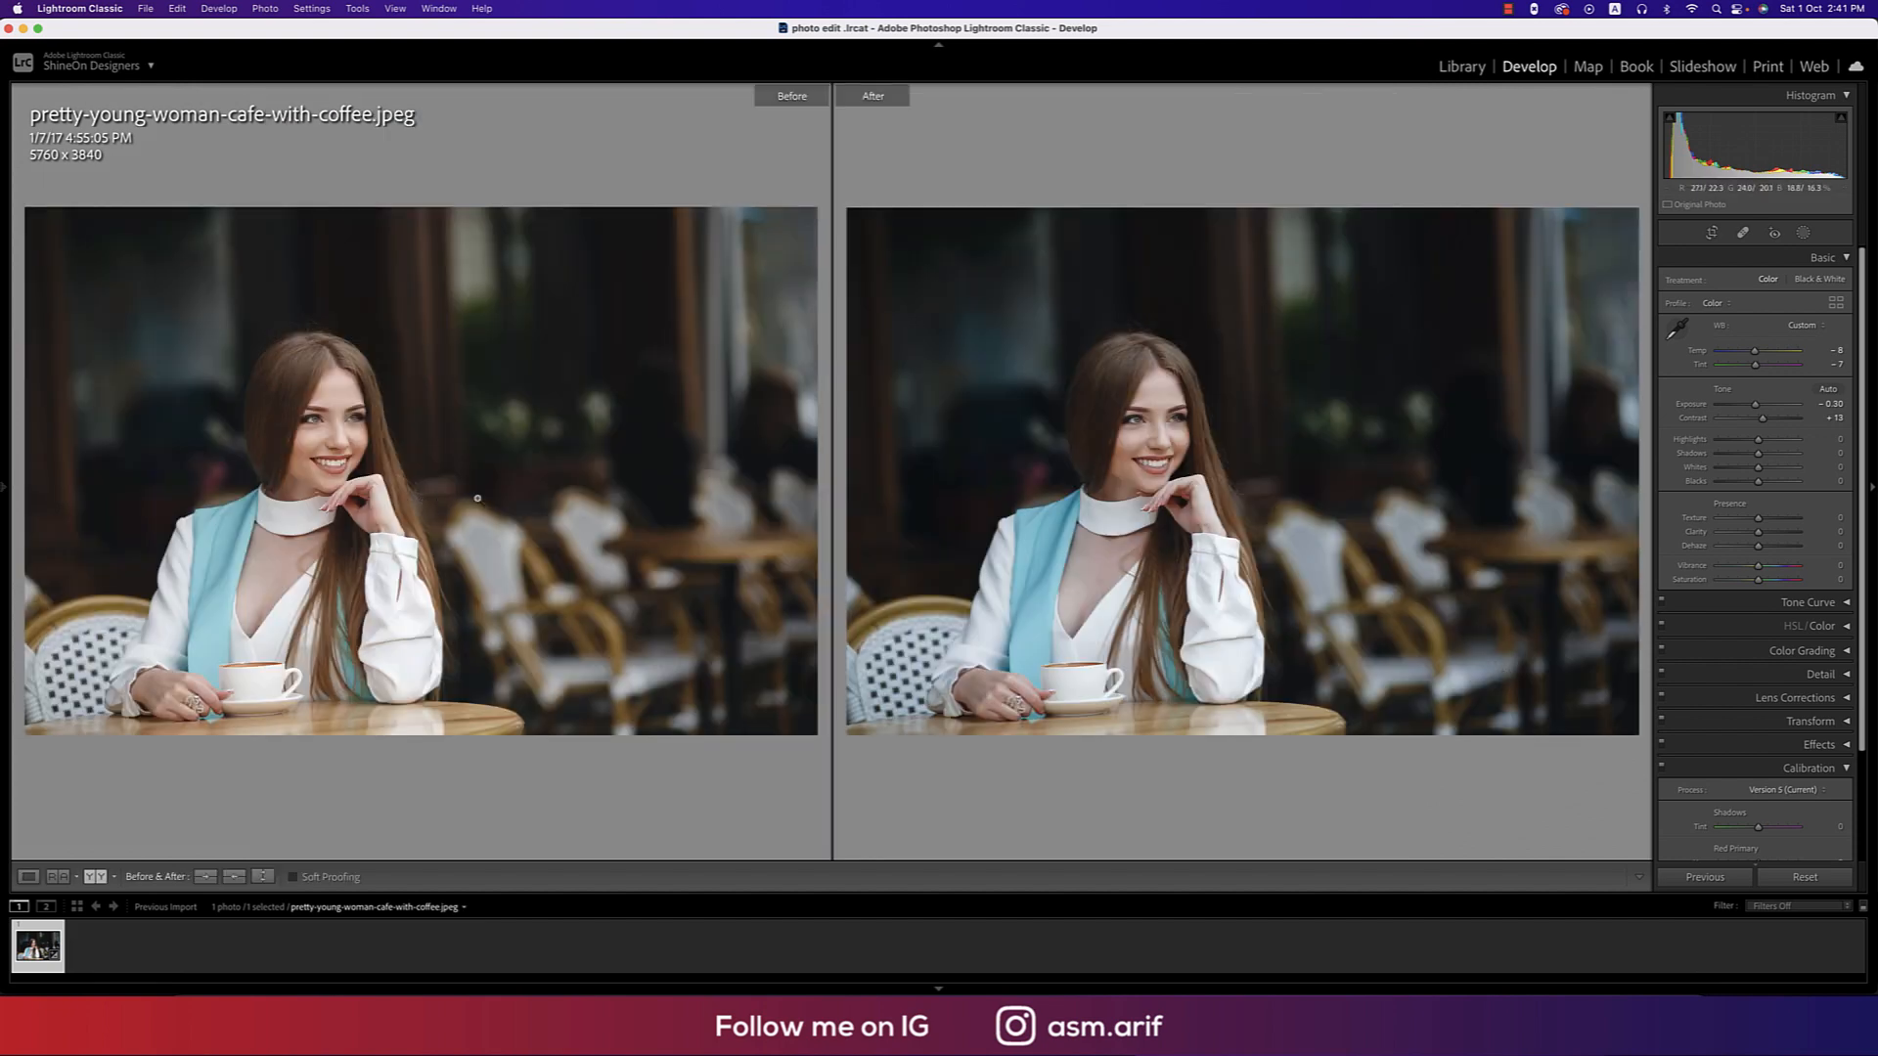
{"action": "key", "text": "y"}
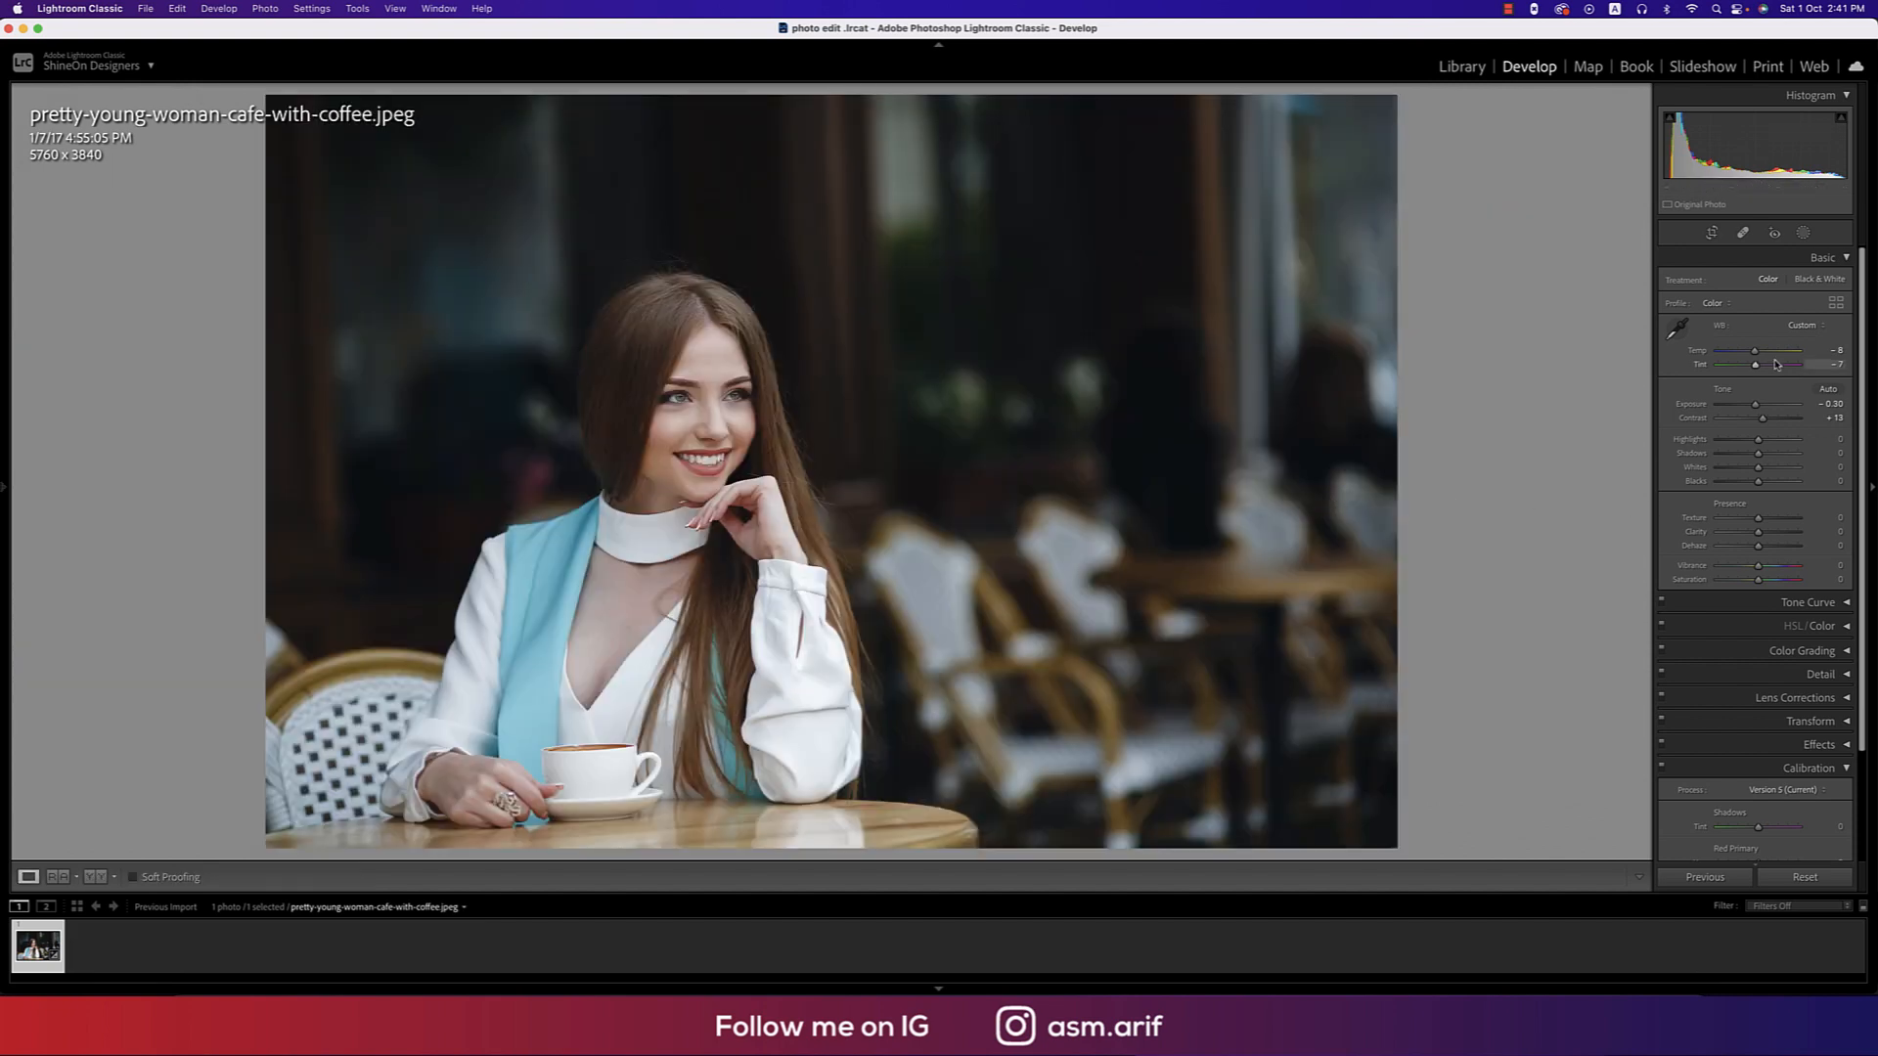
Set the white balance Temp to −7 and Tint to +7.
{"action": "left_click_drag", "start_coordinate": [1754, 350], "coordinate": [1756, 355]}
{"action": "left_click", "coordinate": [1833, 363]}
{"action": "type", "text": "+ 7"}
{"action": "key", "text": "shift+Tab"}
{"action": "type", "text": "+7"}
{"action": "left_click", "coordinate": [1825, 365]}
{"action": "key", "text": "Return"}
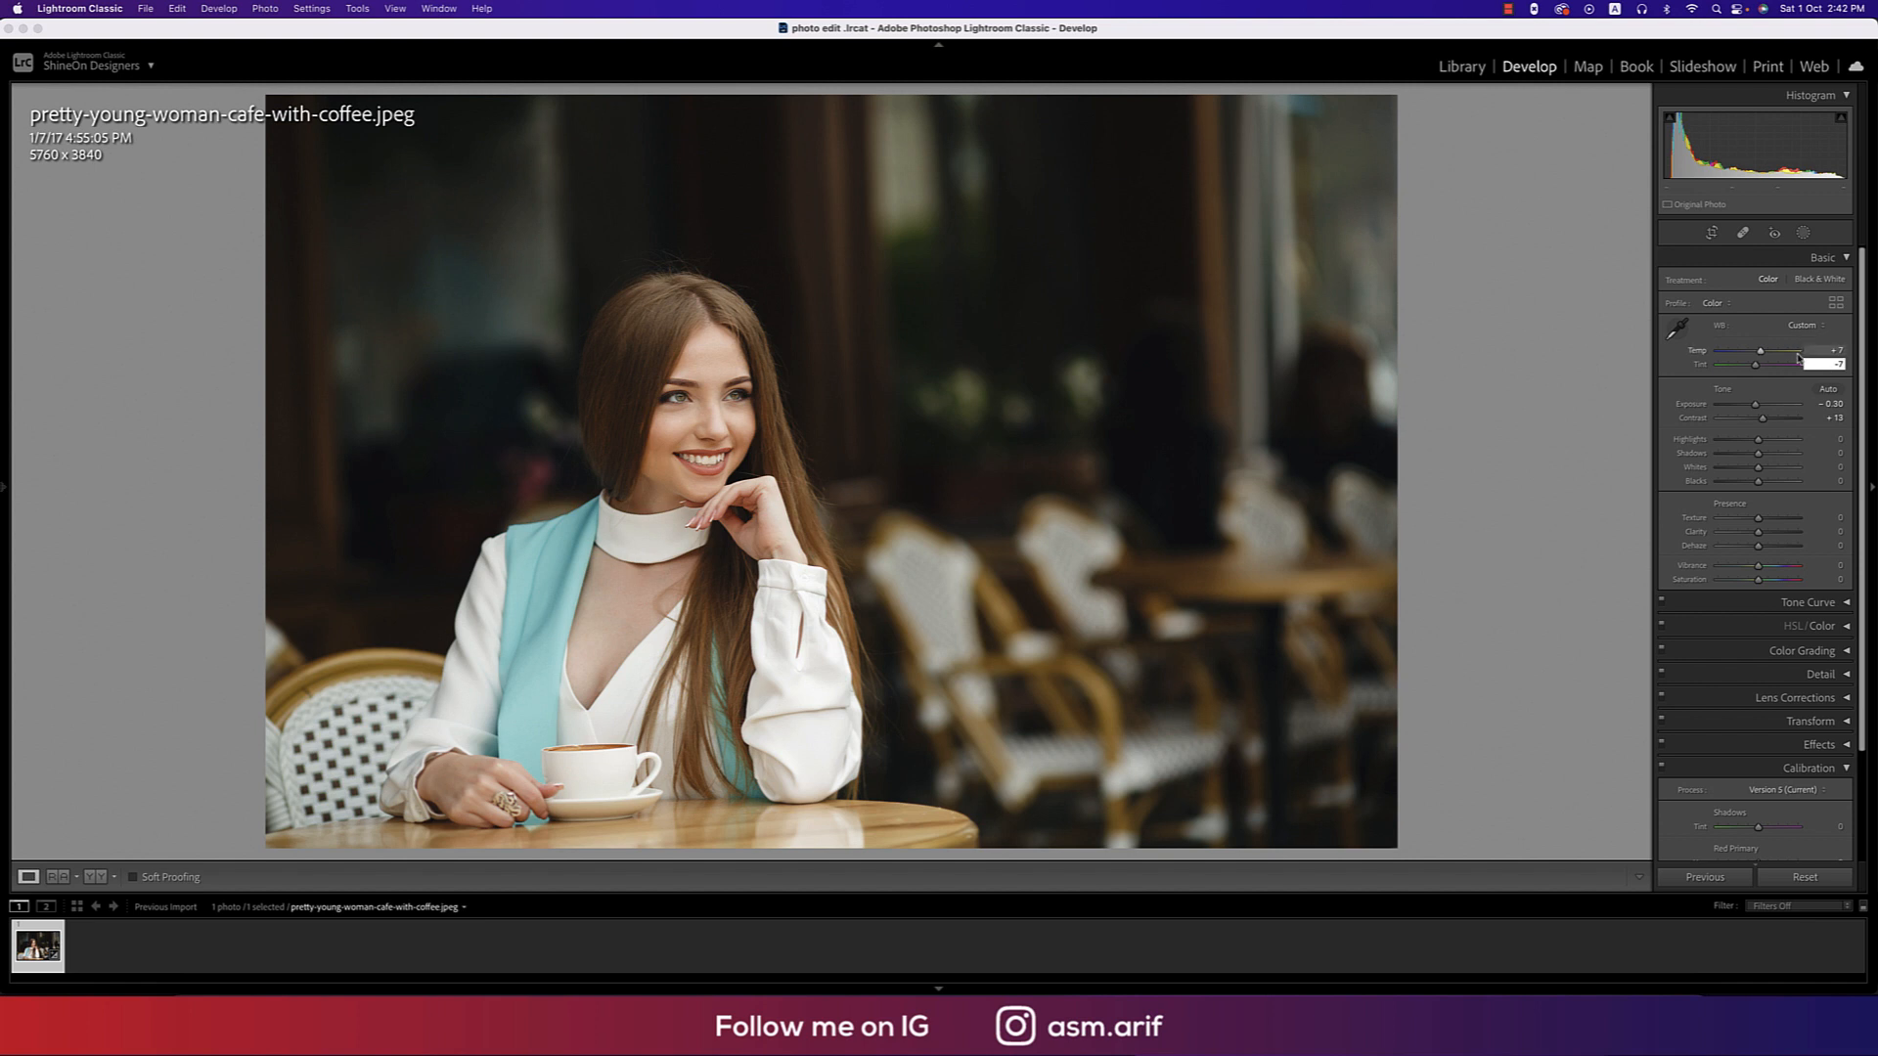
{"action": "left_click", "coordinate": [1837, 354]}
{"action": "left_click", "coordinate": [1835, 351]}
{"action": "type", "text": "- 7"}
{"action": "key", "text": "Tab"}
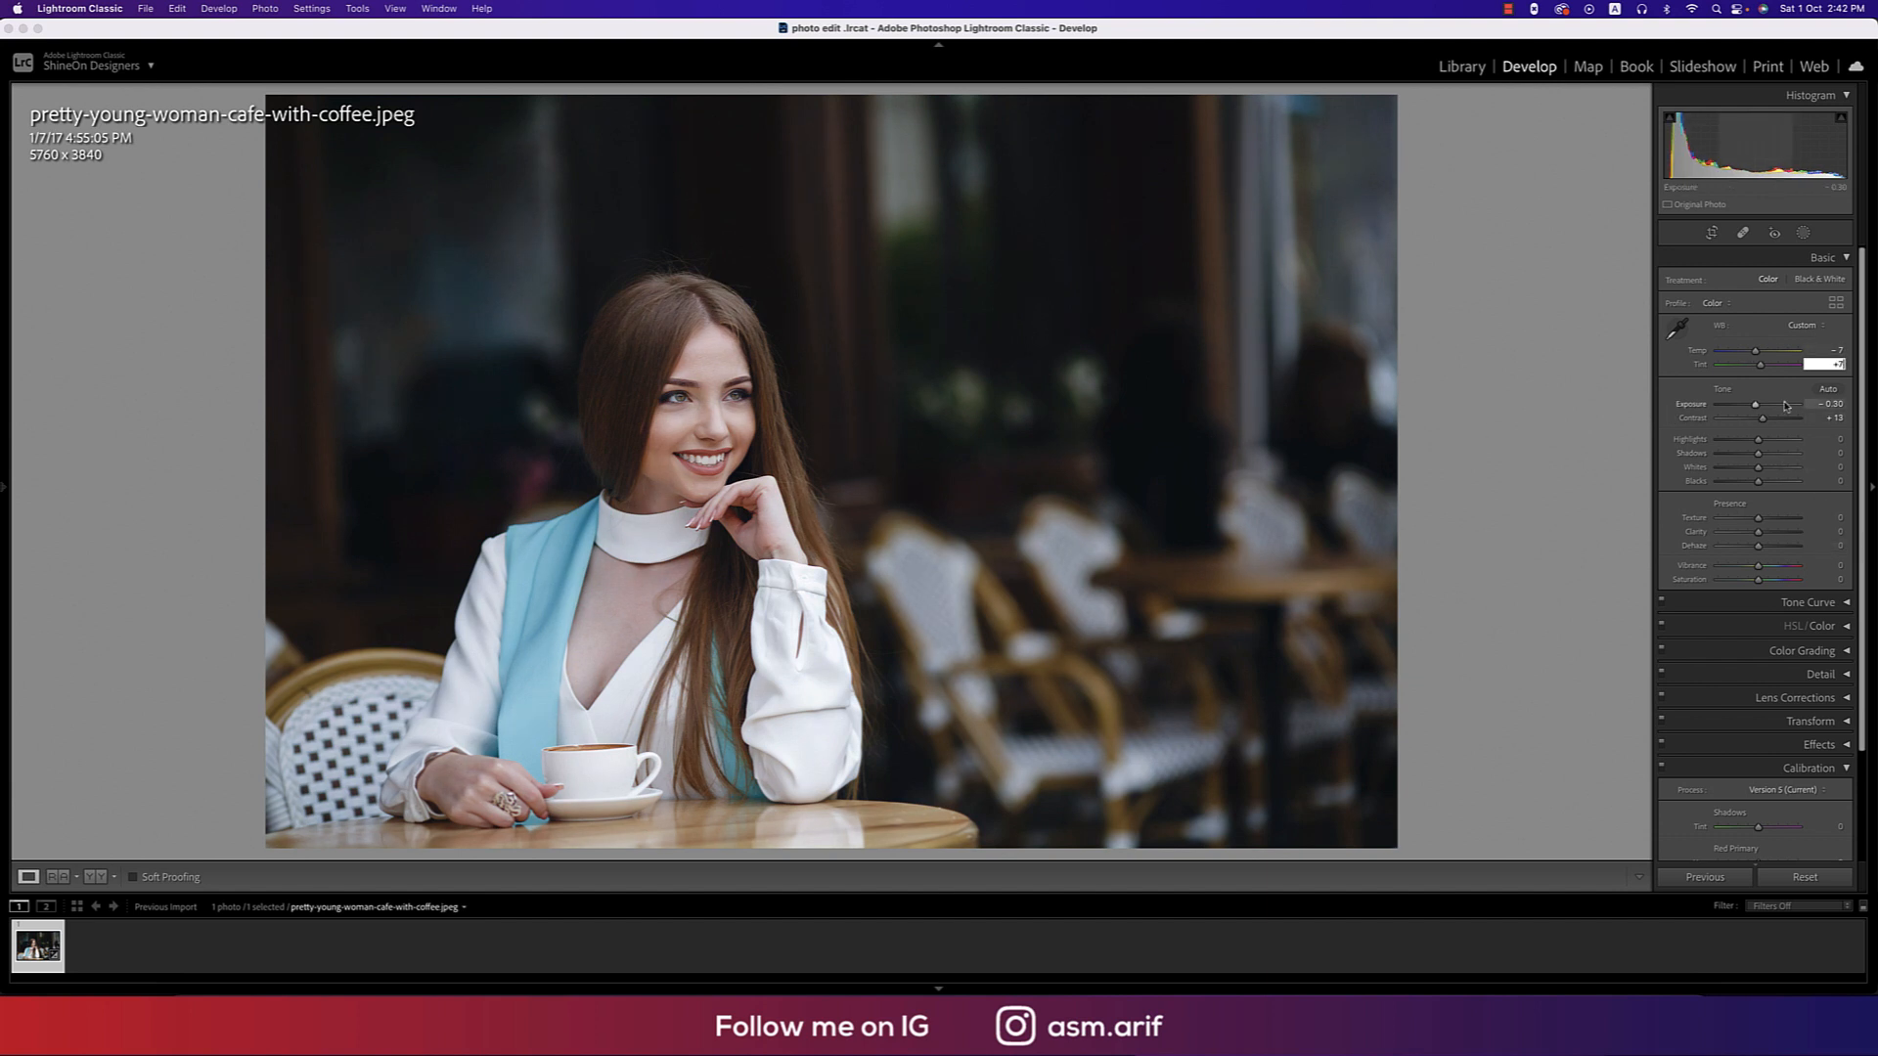
Set the tone values: Highlights −5, Shadows +5, Whites −7 and Blacks +7.
{"action": "left_click_drag", "start_coordinate": [1758, 439], "coordinate": [1755, 442]}
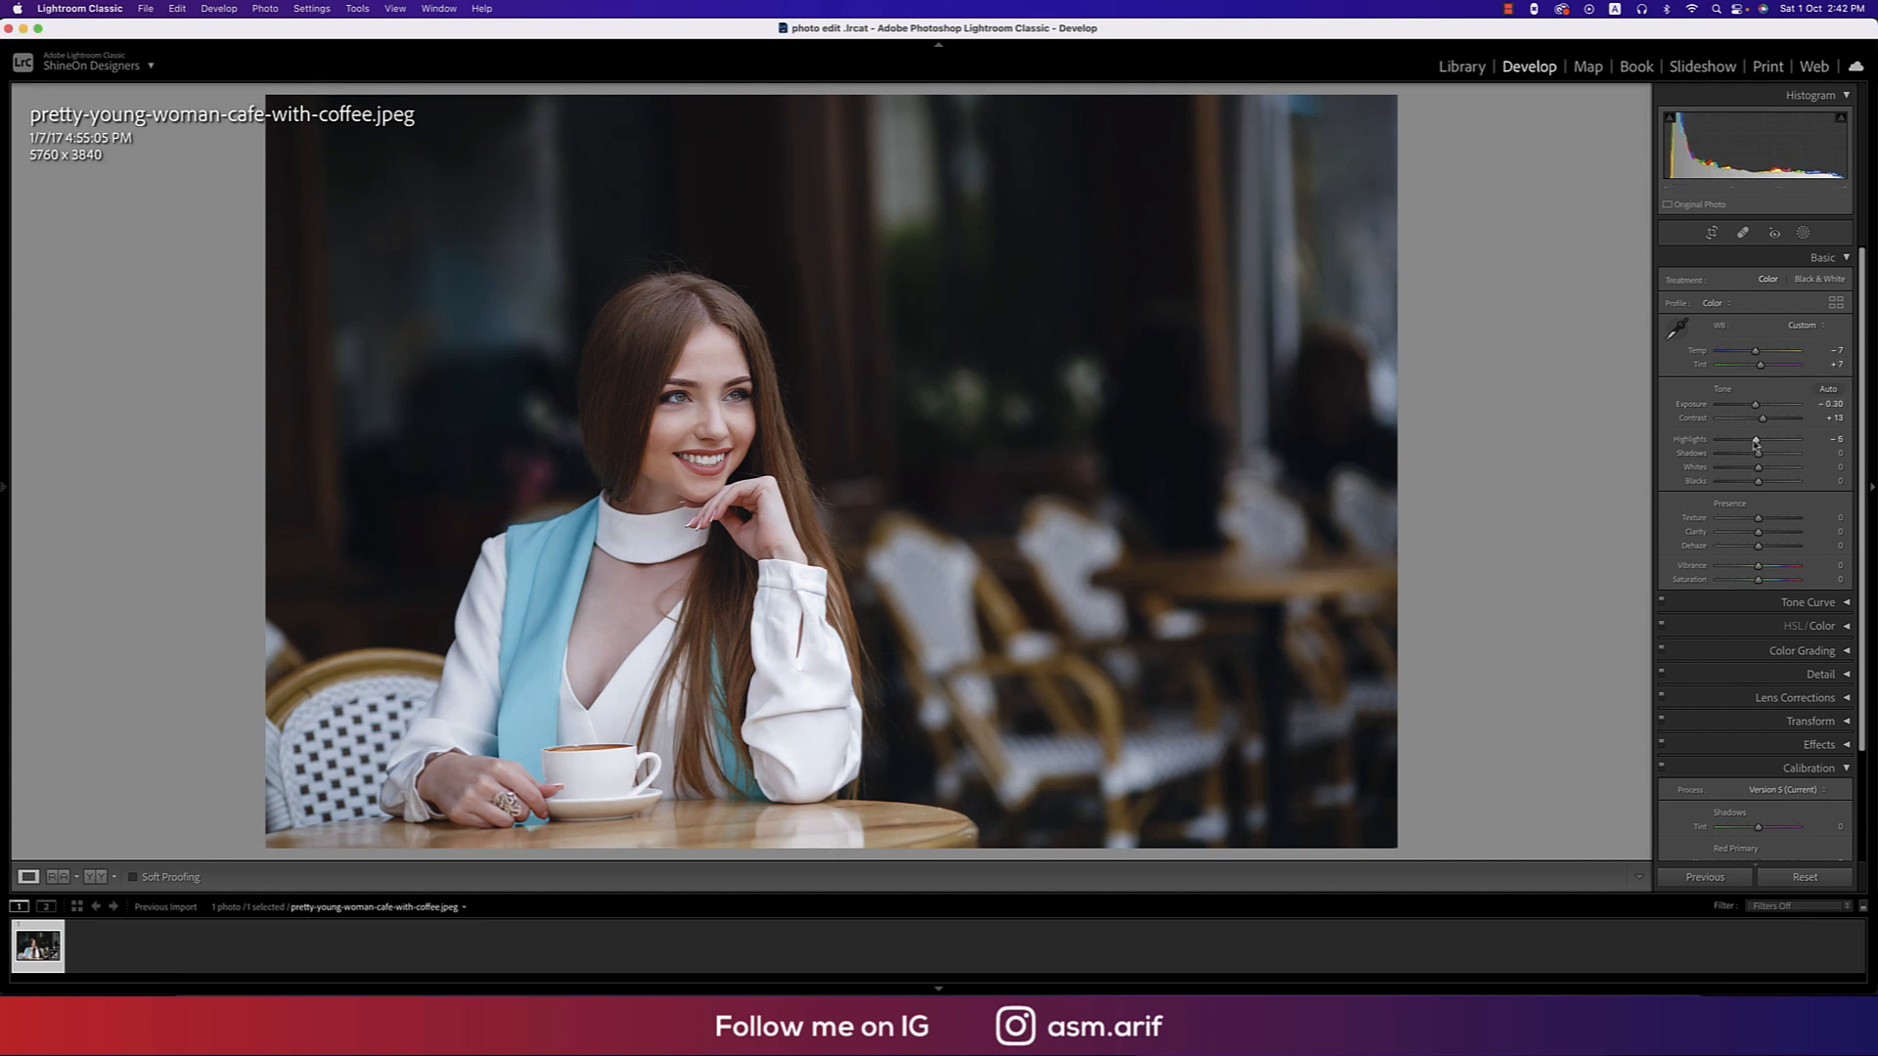
{"action": "left_click", "coordinate": [1838, 453]}
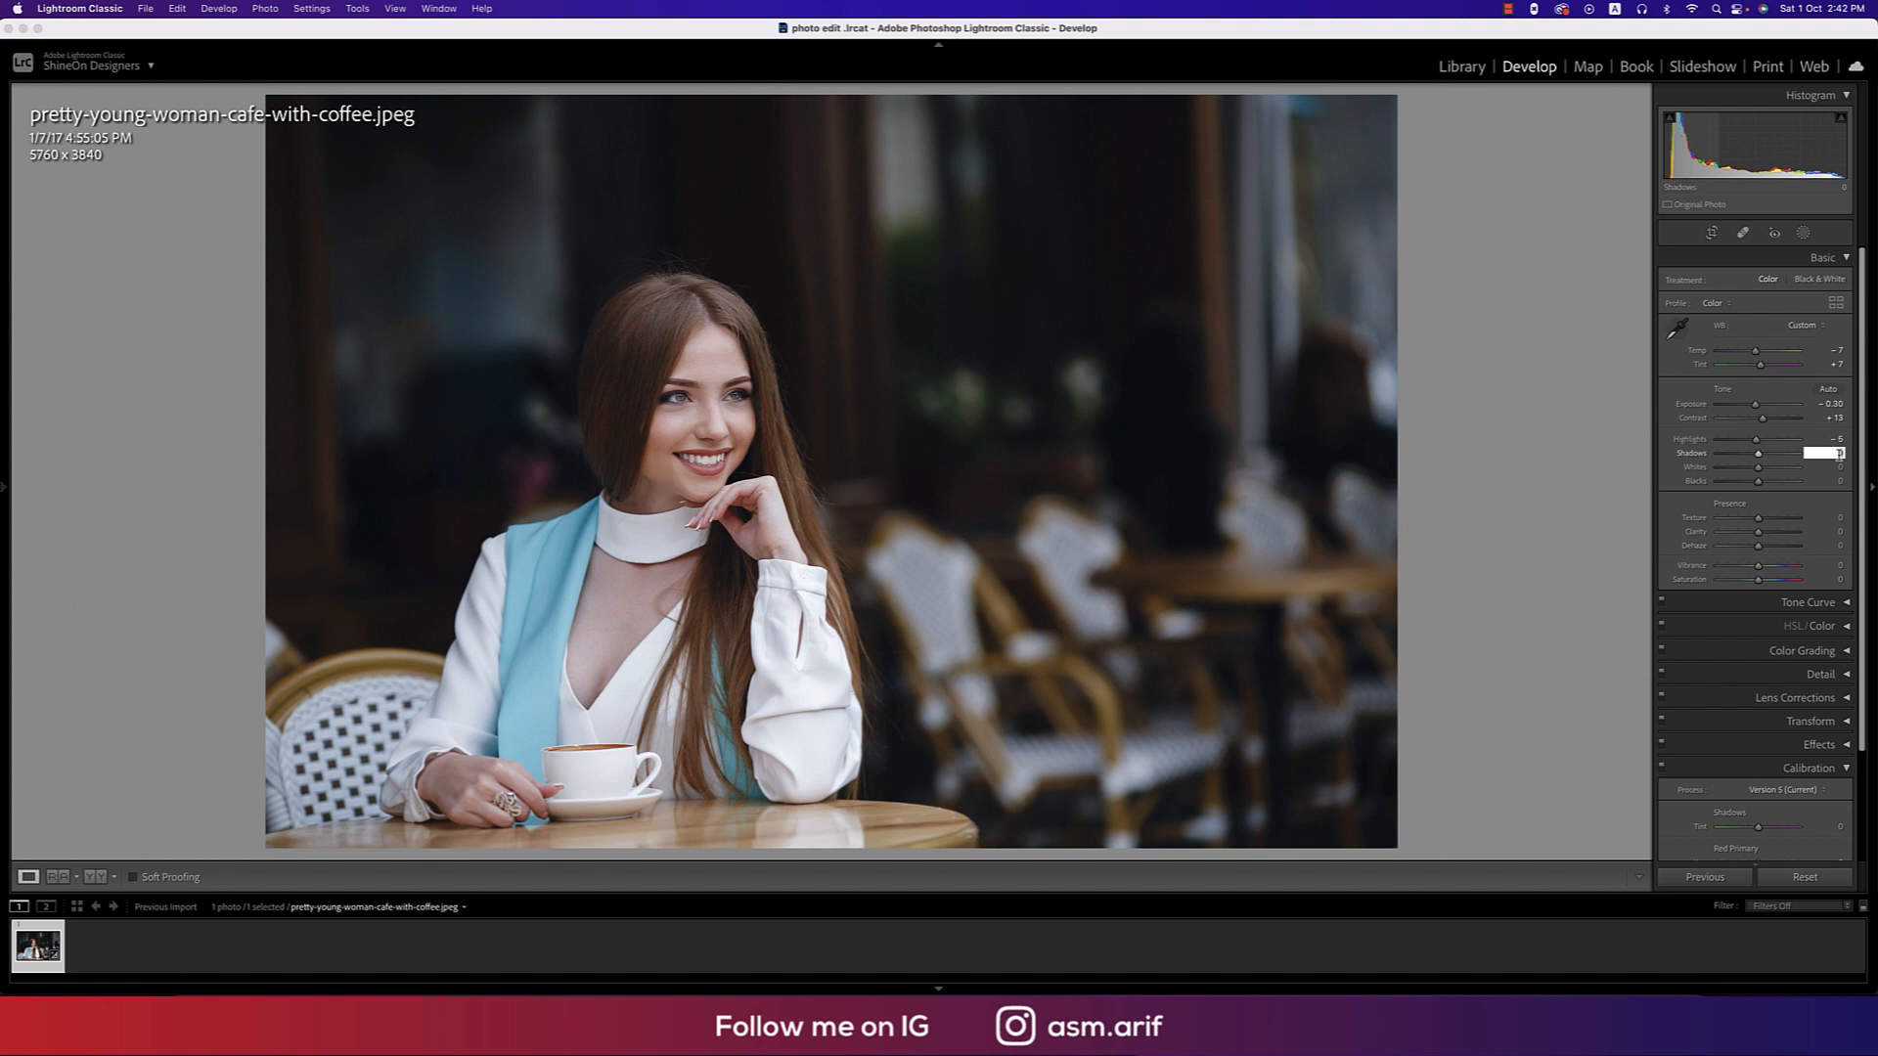
{"action": "type", "text": "+5"}
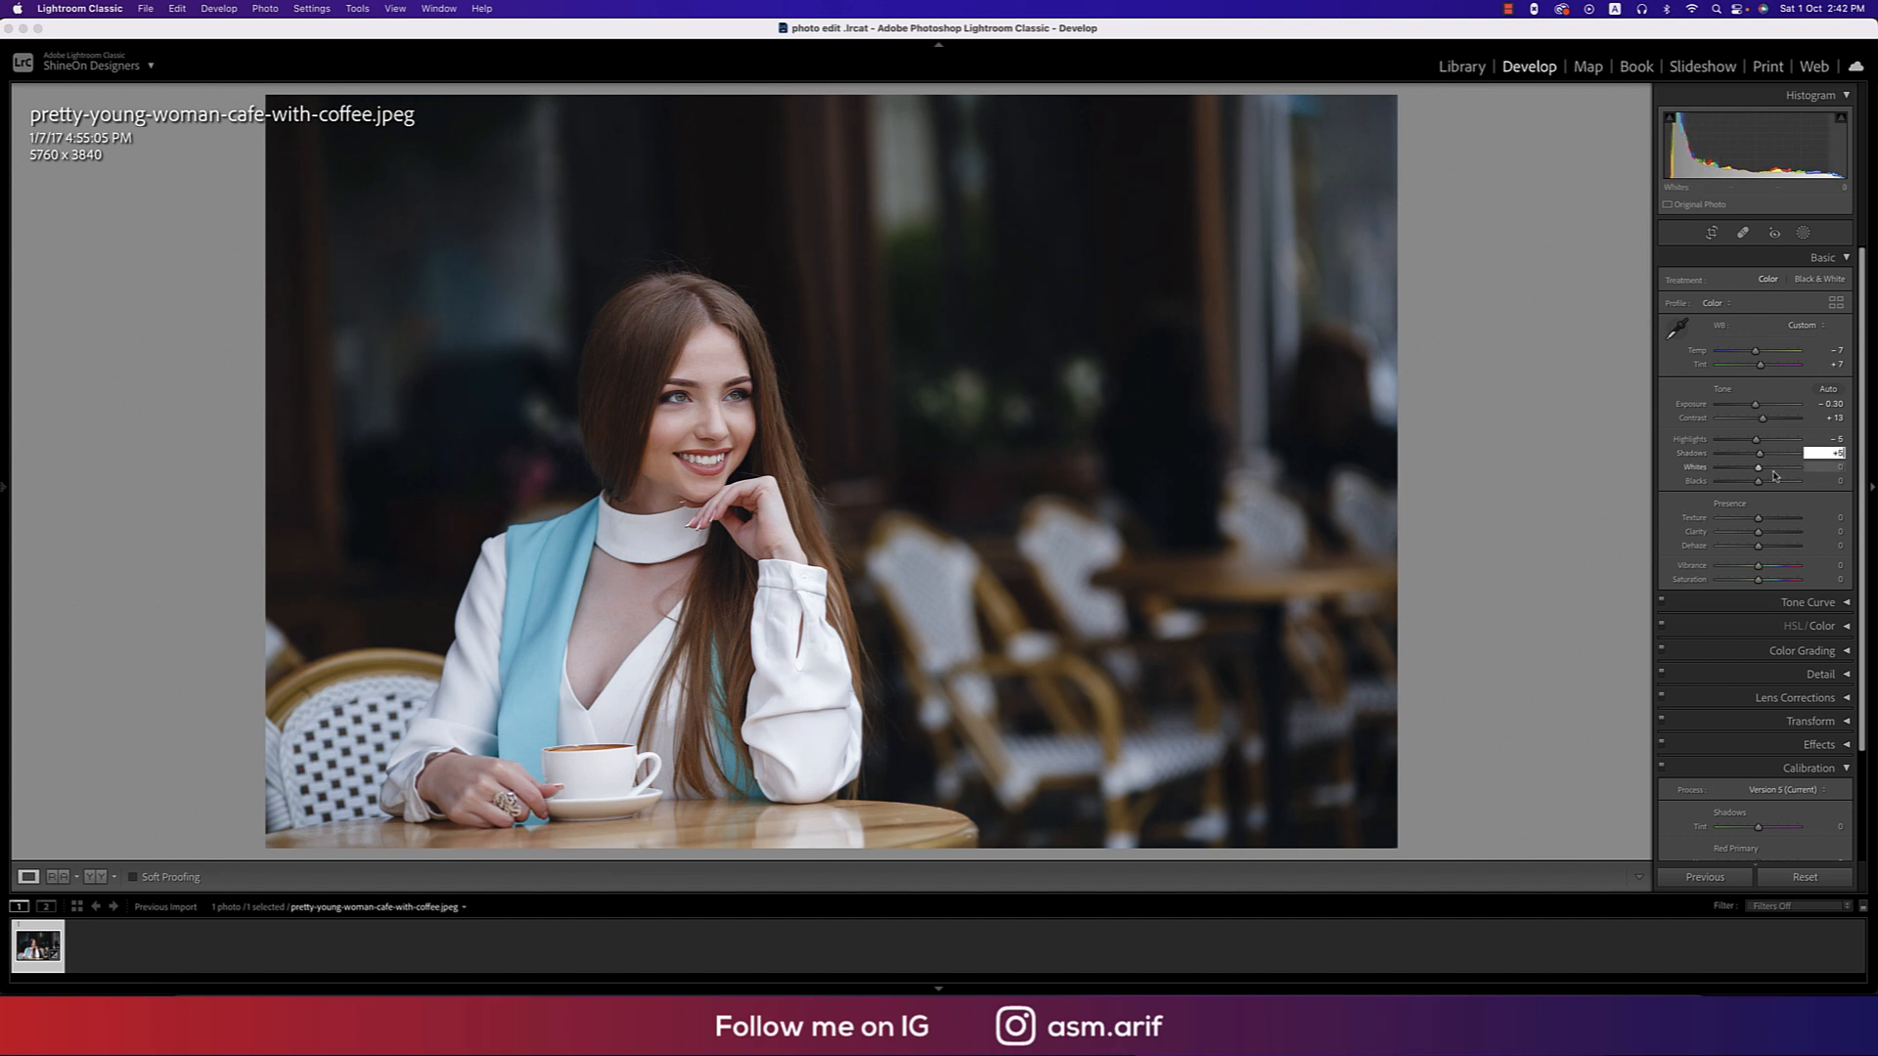
{"action": "left_click", "coordinate": [1835, 469]}
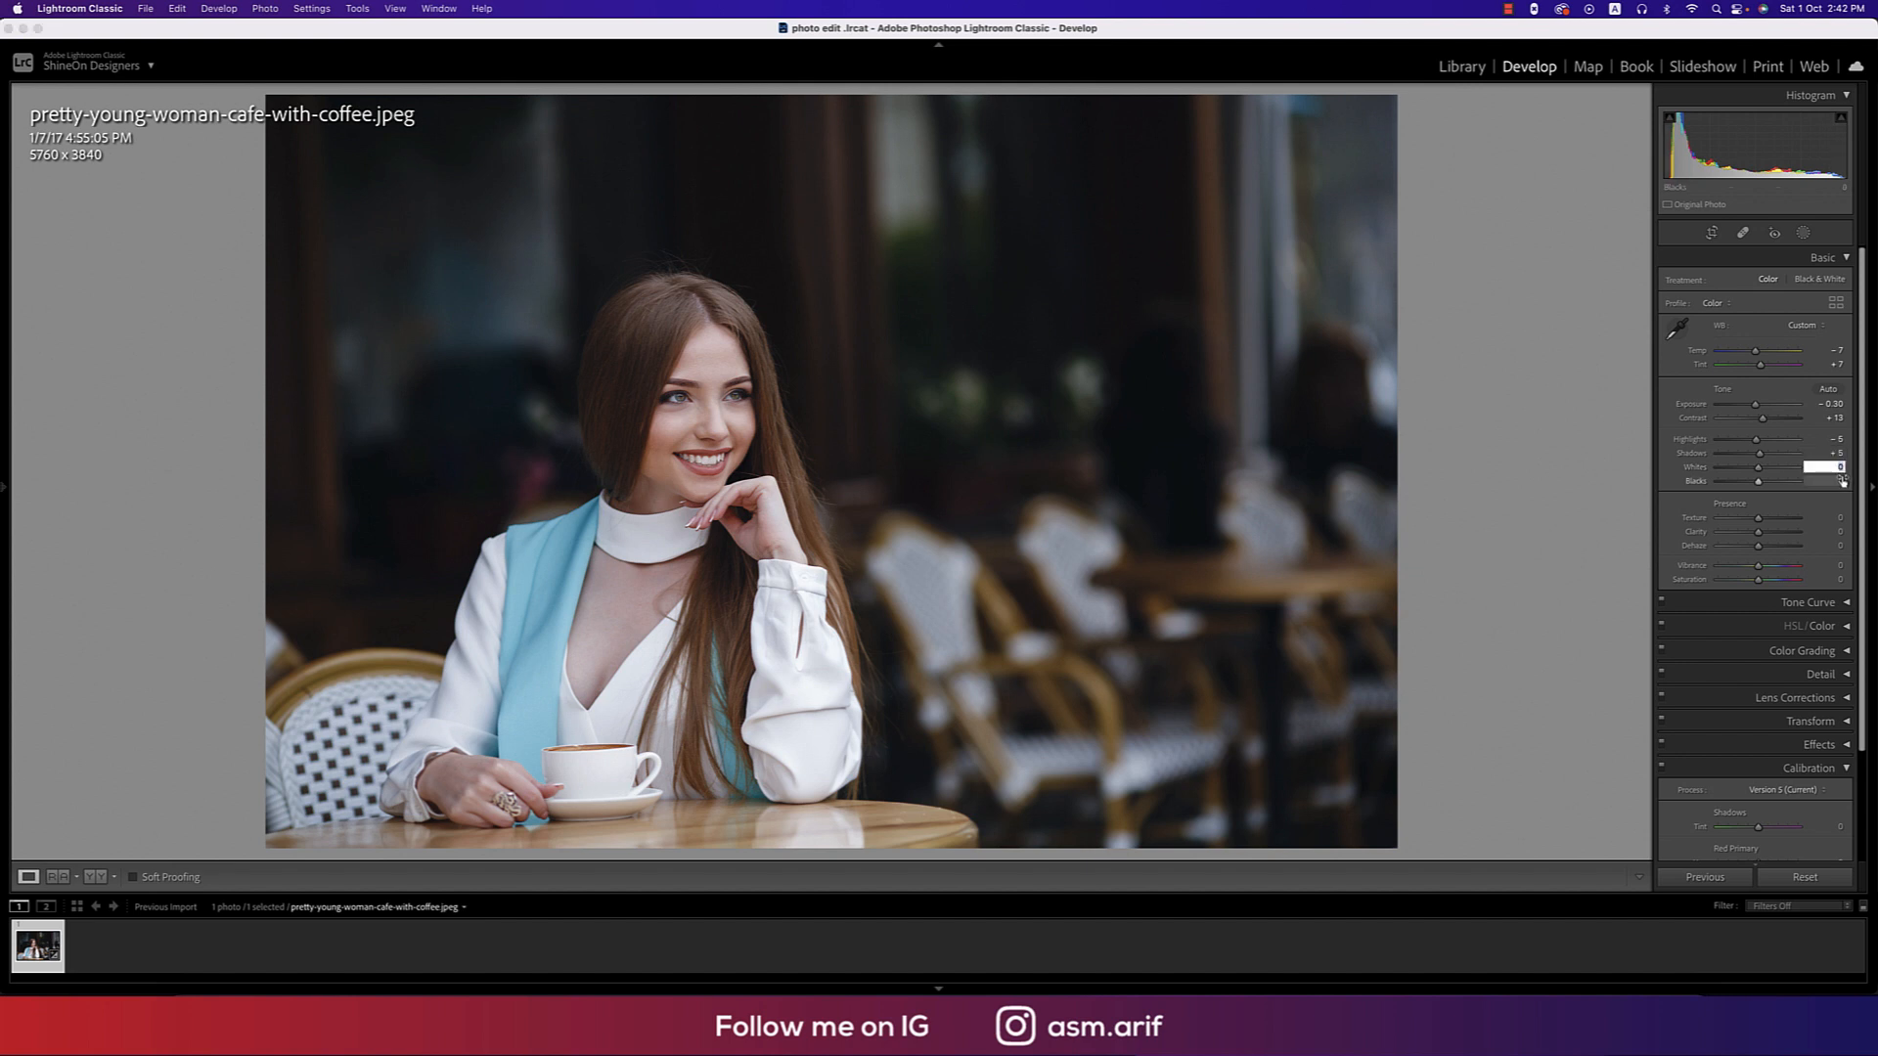
{"action": "type", "text": "- 7"}
{"action": "left_click", "coordinate": [1843, 481]}
{"action": "type", "text": "+7"}
{"action": "key", "text": "Return"}
{"action": "left_click_drag", "start_coordinate": [1760, 365], "coordinate": [1650, 372]}
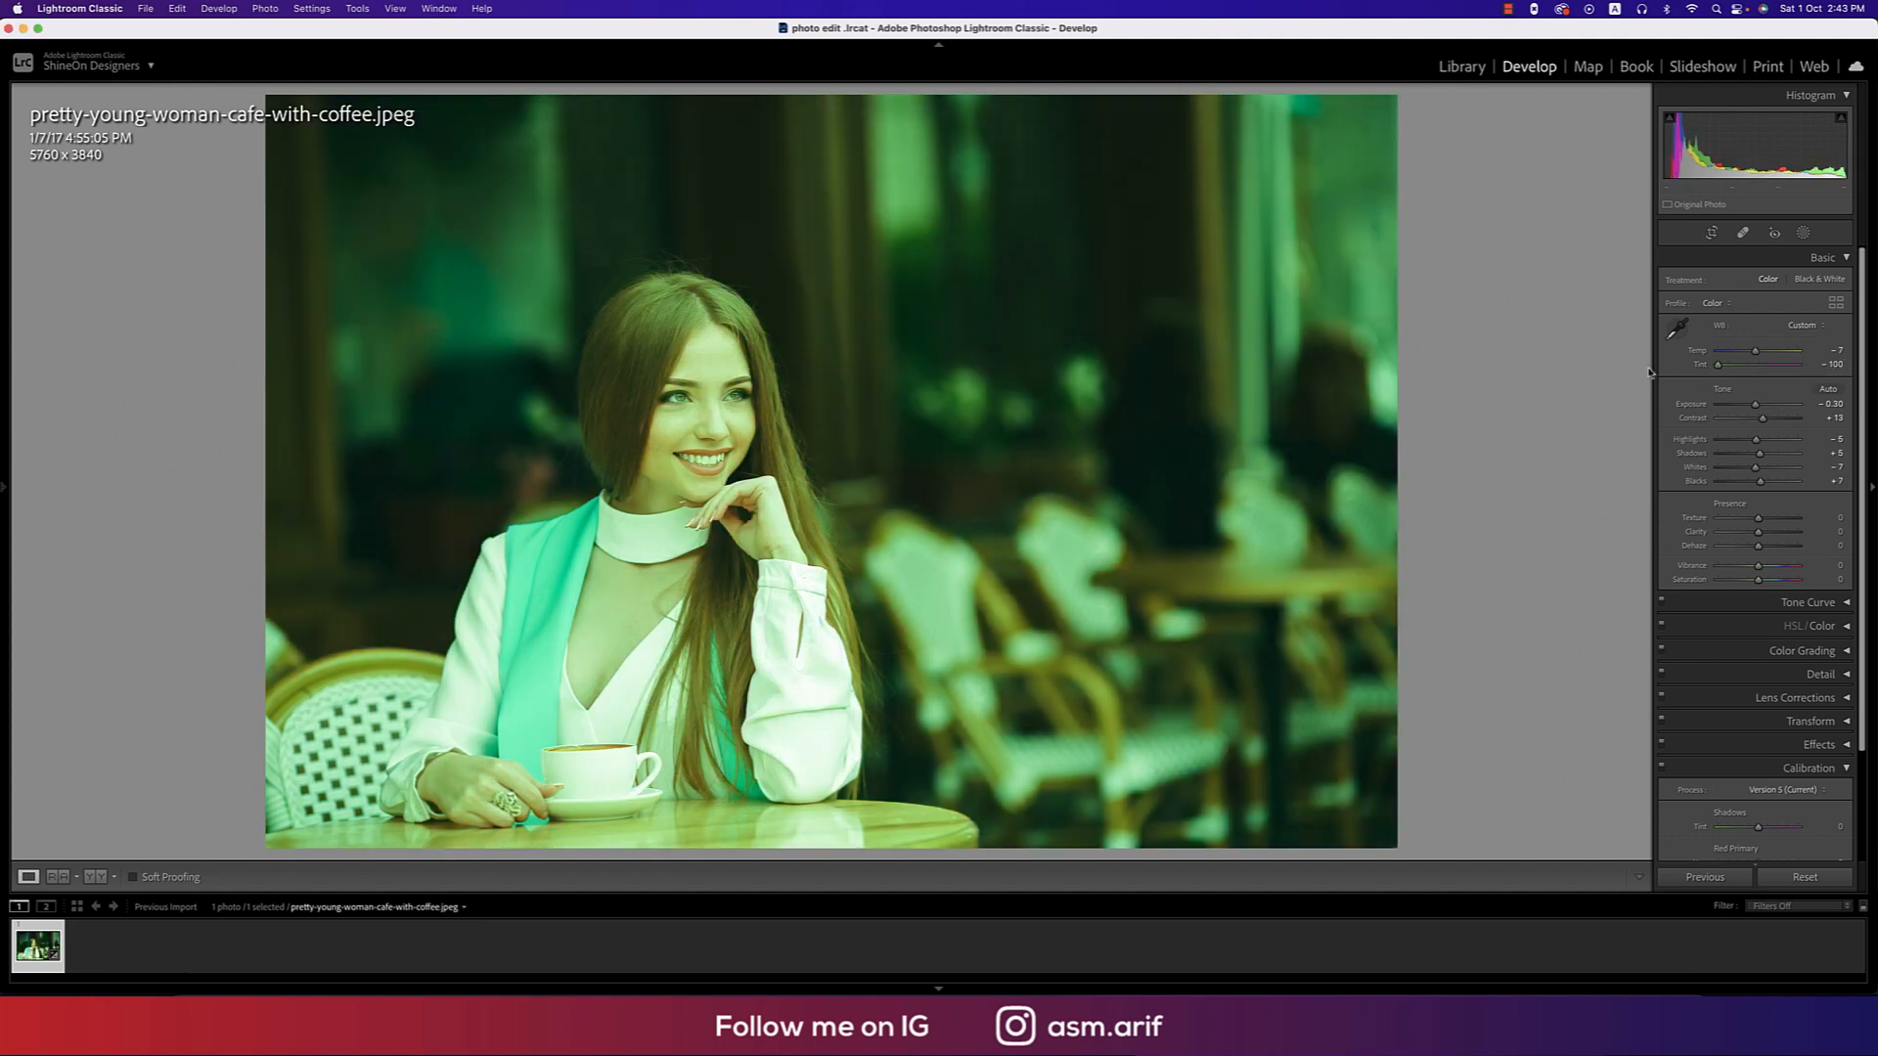
{"action": "key", "text": "p"}
{"action": "key", "text": "super+z"}
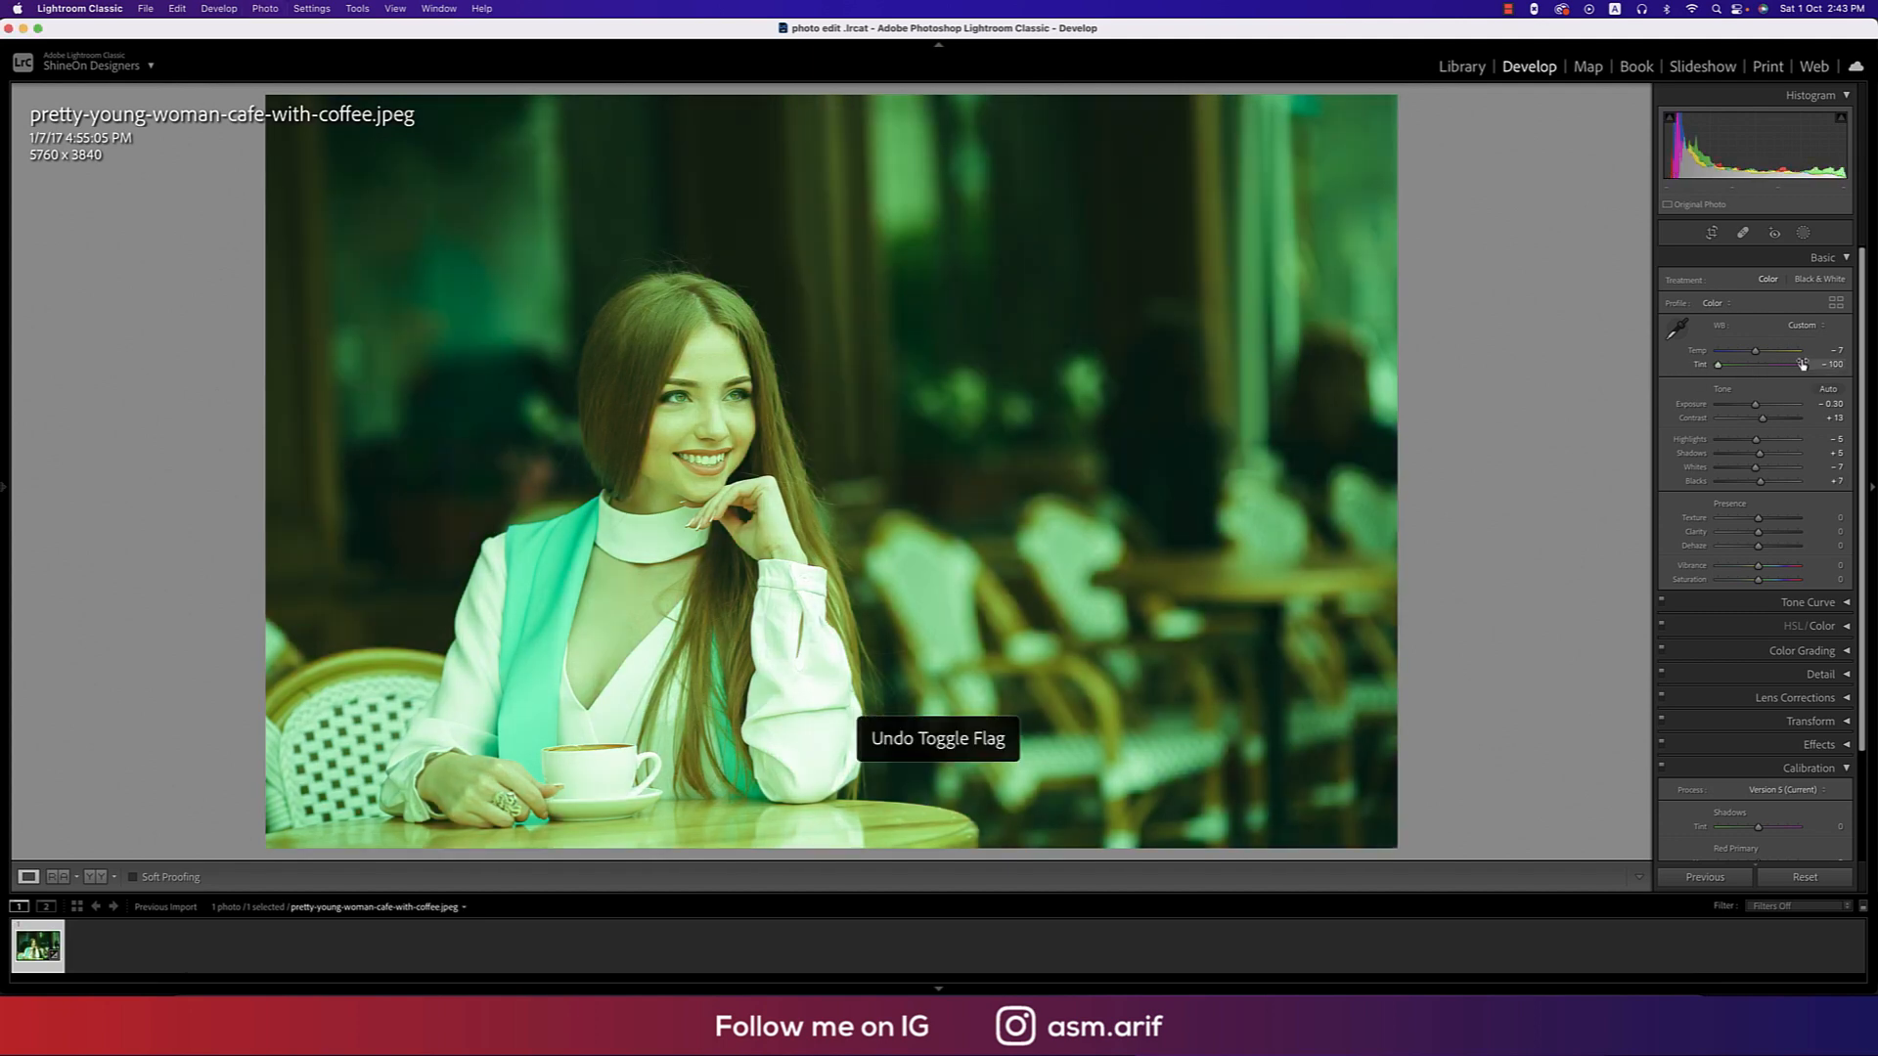
{"action": "key", "text": "super+z"}
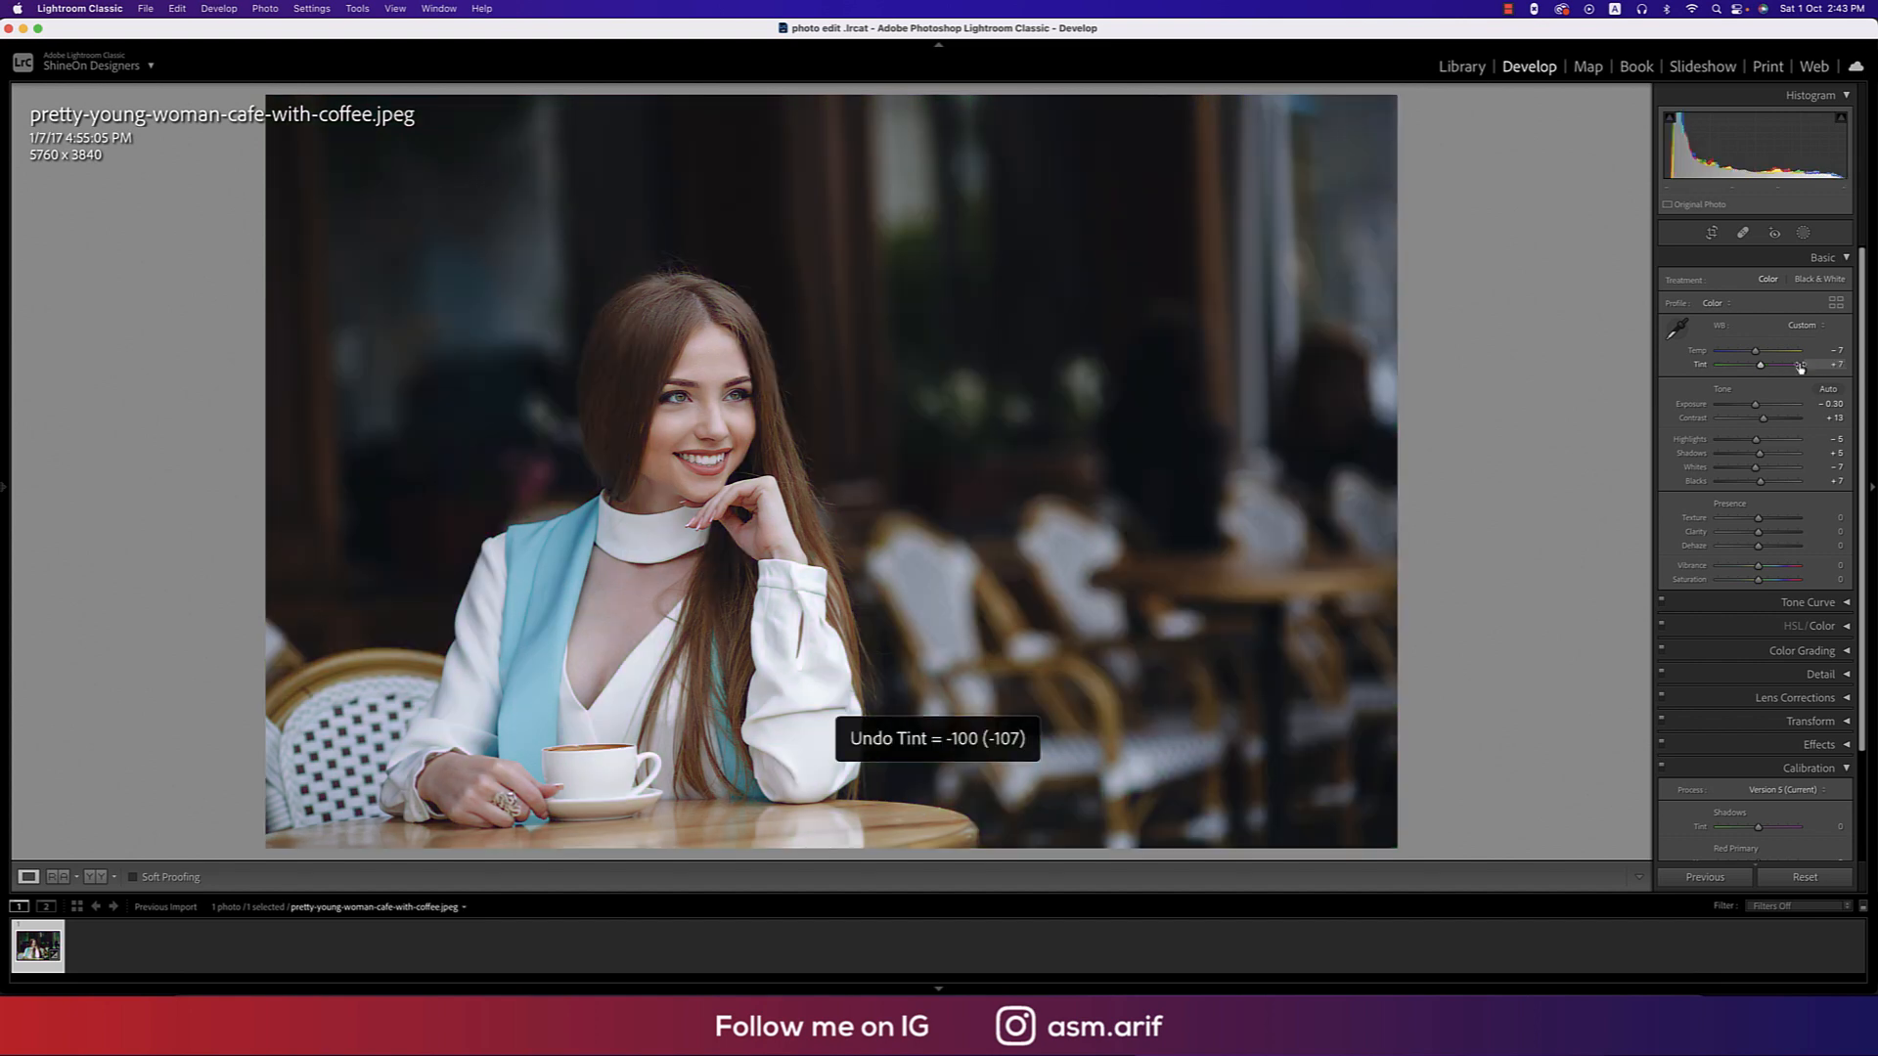
{"action": "left_click_drag", "start_coordinate": [1800, 369], "coordinate": [1843, 371]}
{"action": "key", "text": "super+z"}
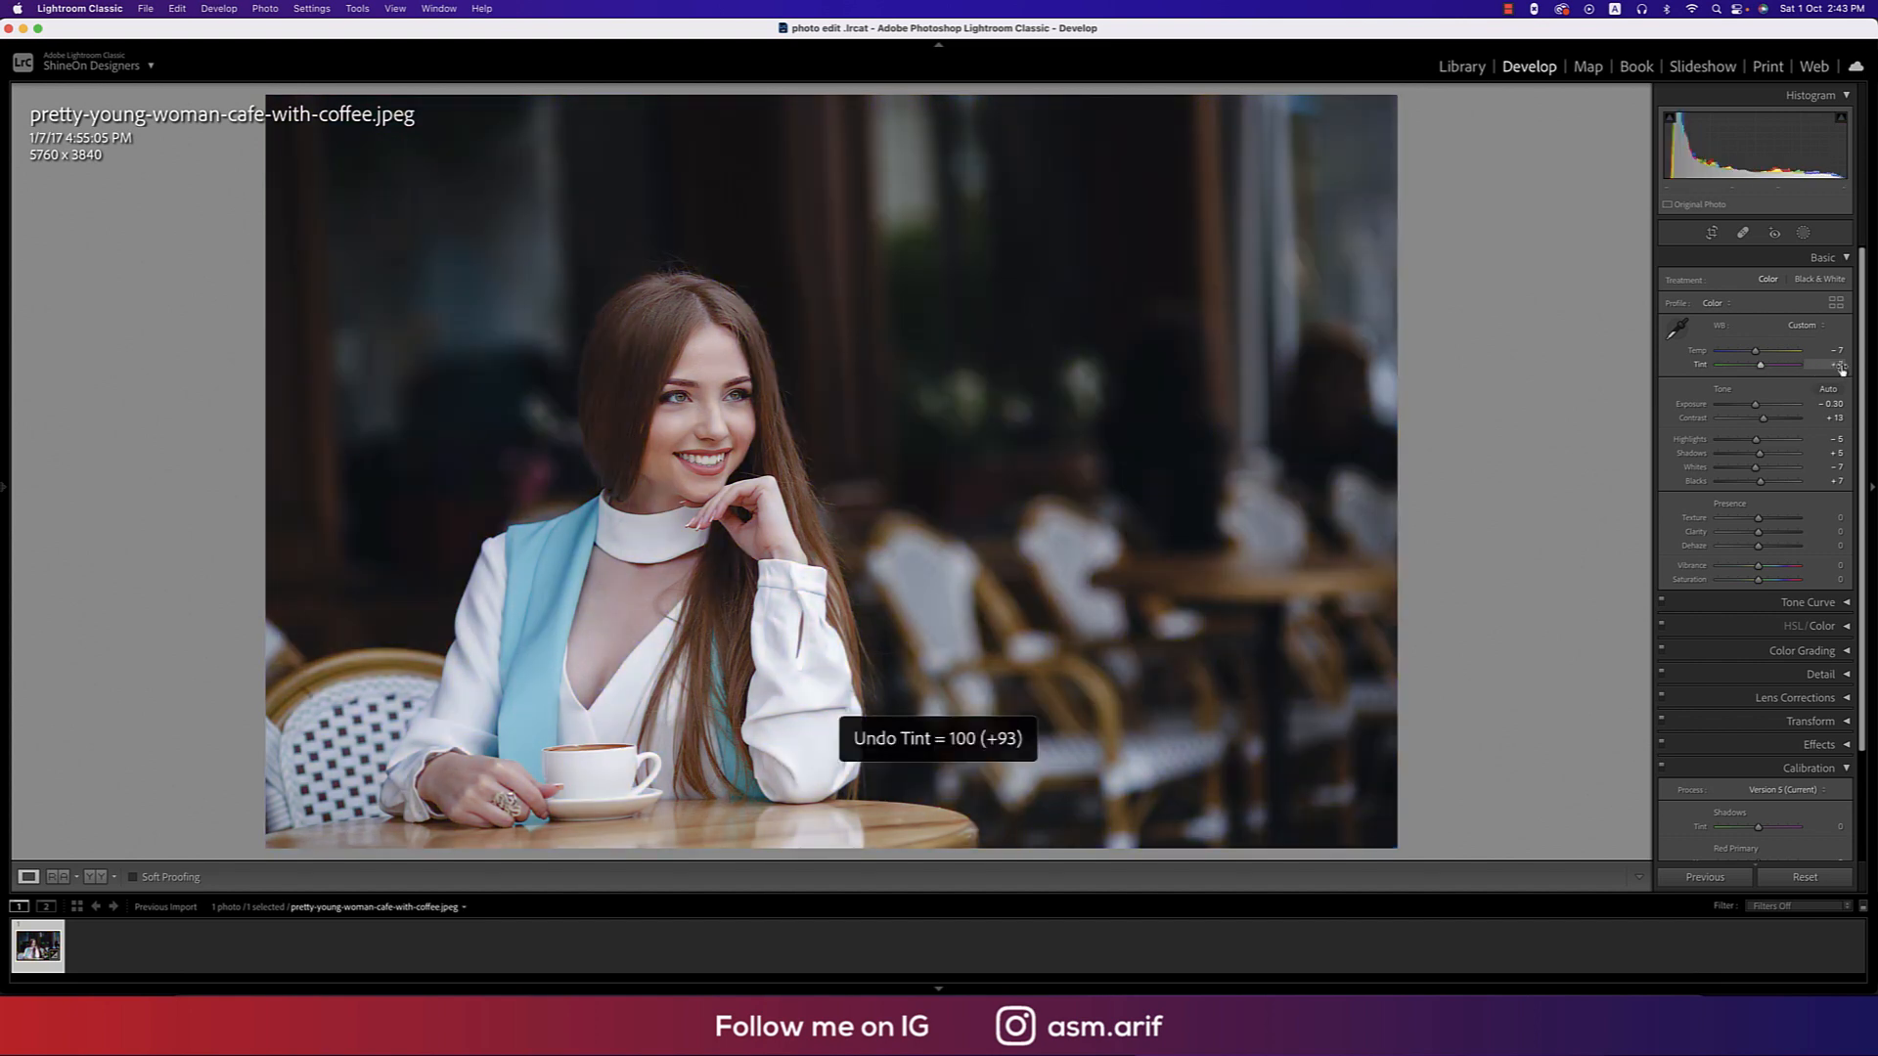
Set the photo's Texture to +5 and Clarity to −5.
{"action": "scroll", "coordinate": [1795, 462], "scroll_direction": "down", "scroll_amount": 2}
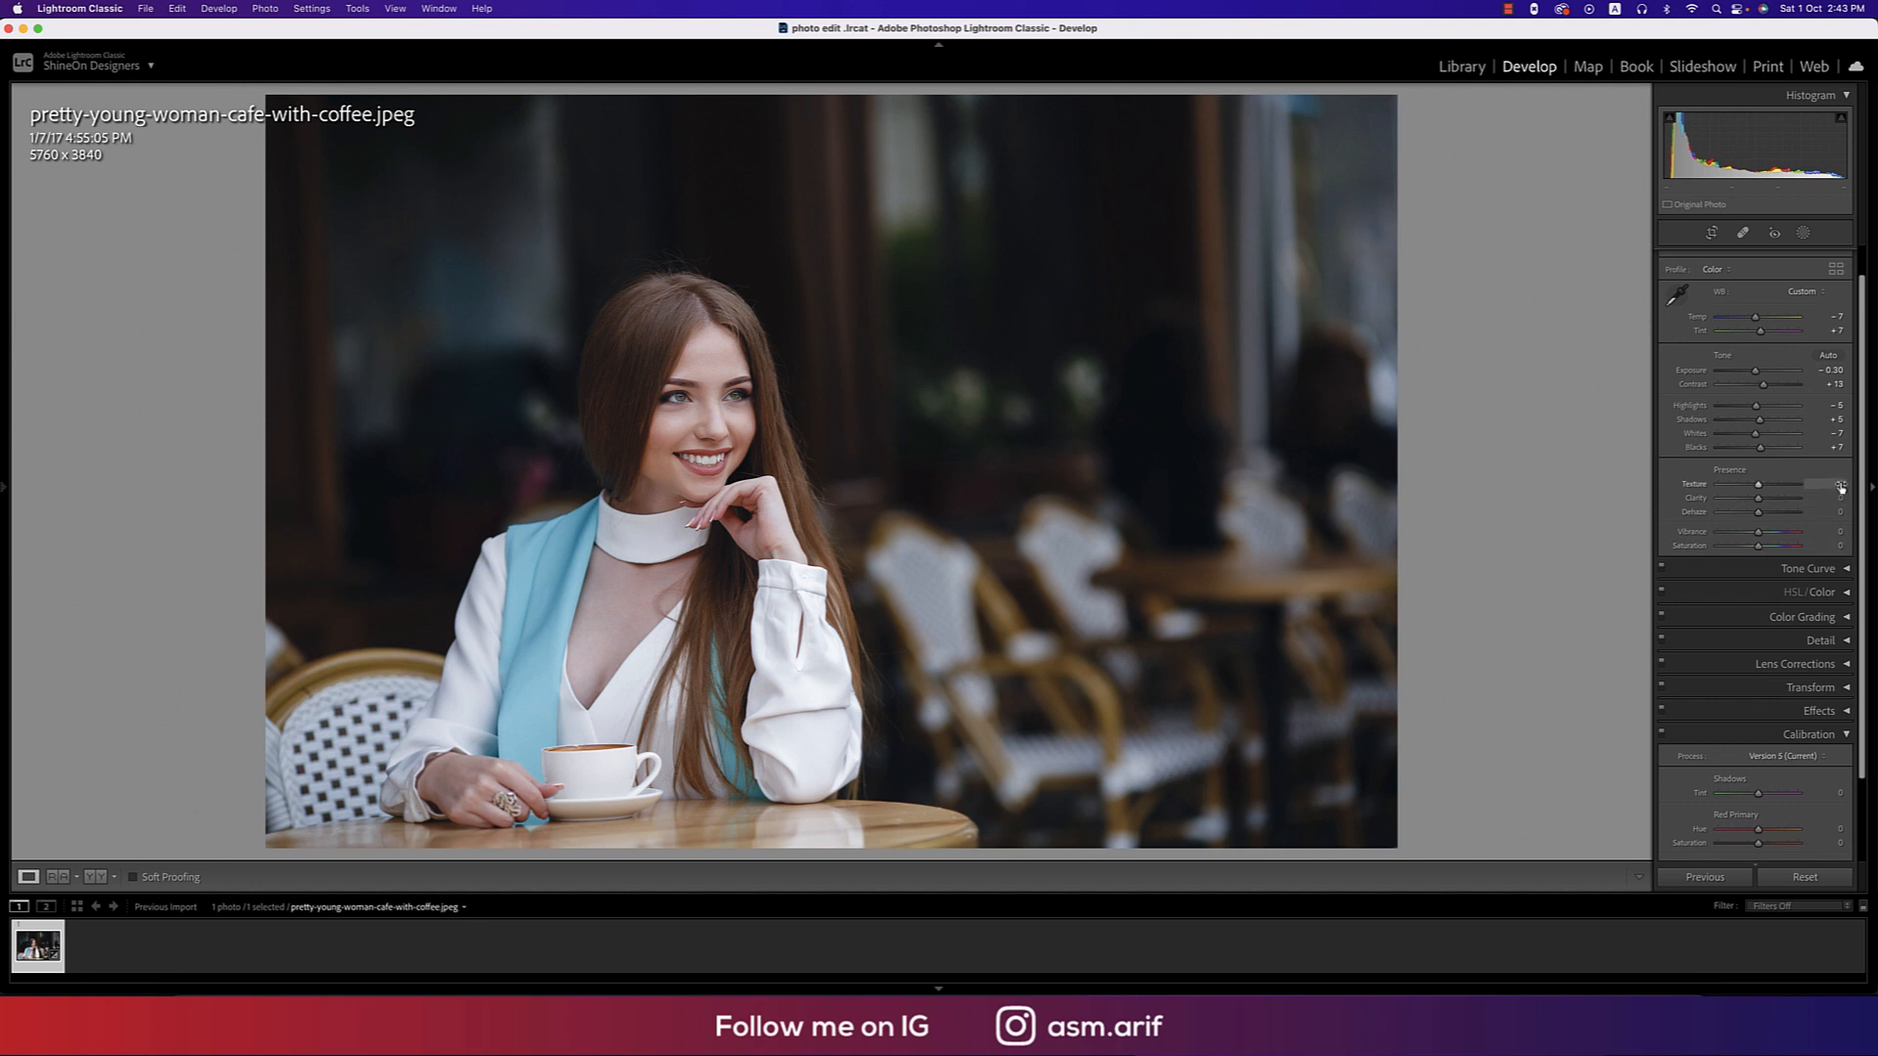
{"action": "left_click", "coordinate": [1821, 484]}
{"action": "type", "text": "+5"}
{"action": "left_click", "coordinate": [1837, 498]}
{"action": "type", "text": "-5"}
{"action": "key", "text": "Return"}
Collapse the histogram and set Dehaze to +5.
{"action": "left_click", "coordinate": [689, 417]}
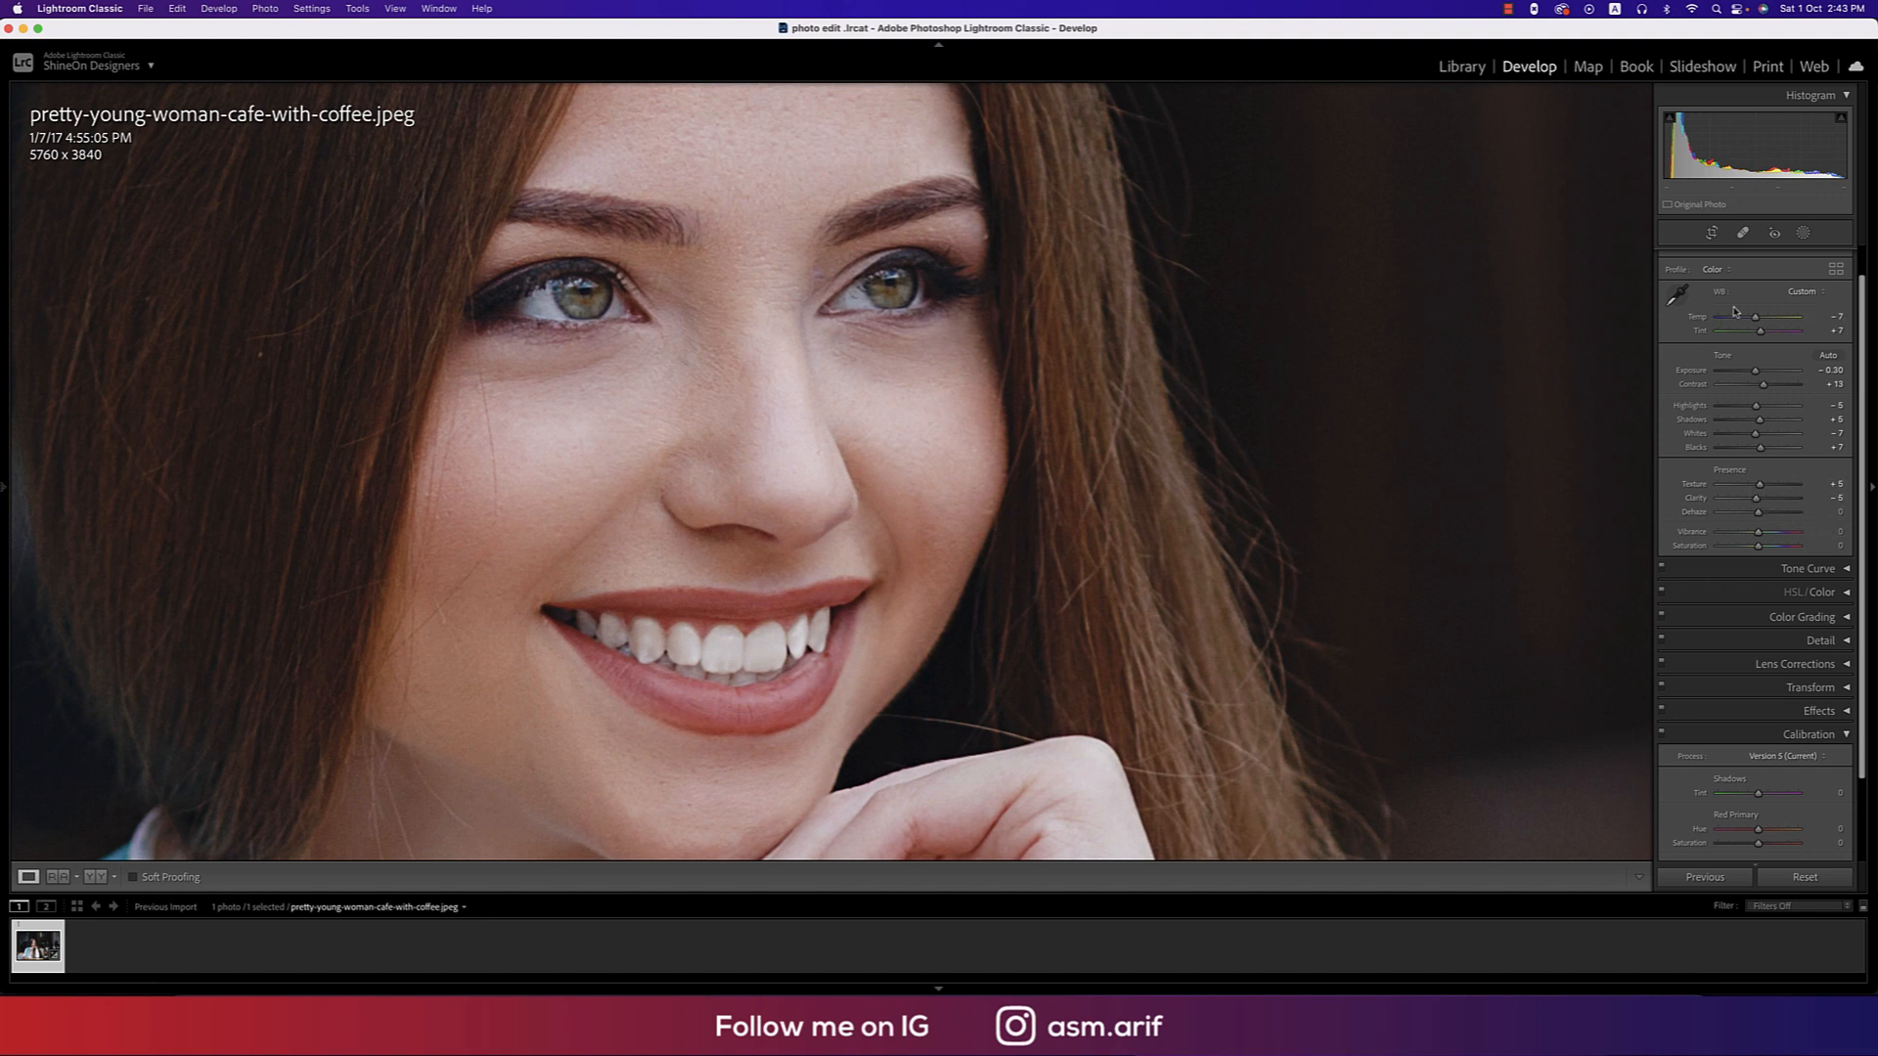
{"action": "left_click", "coordinate": [1819, 95]}
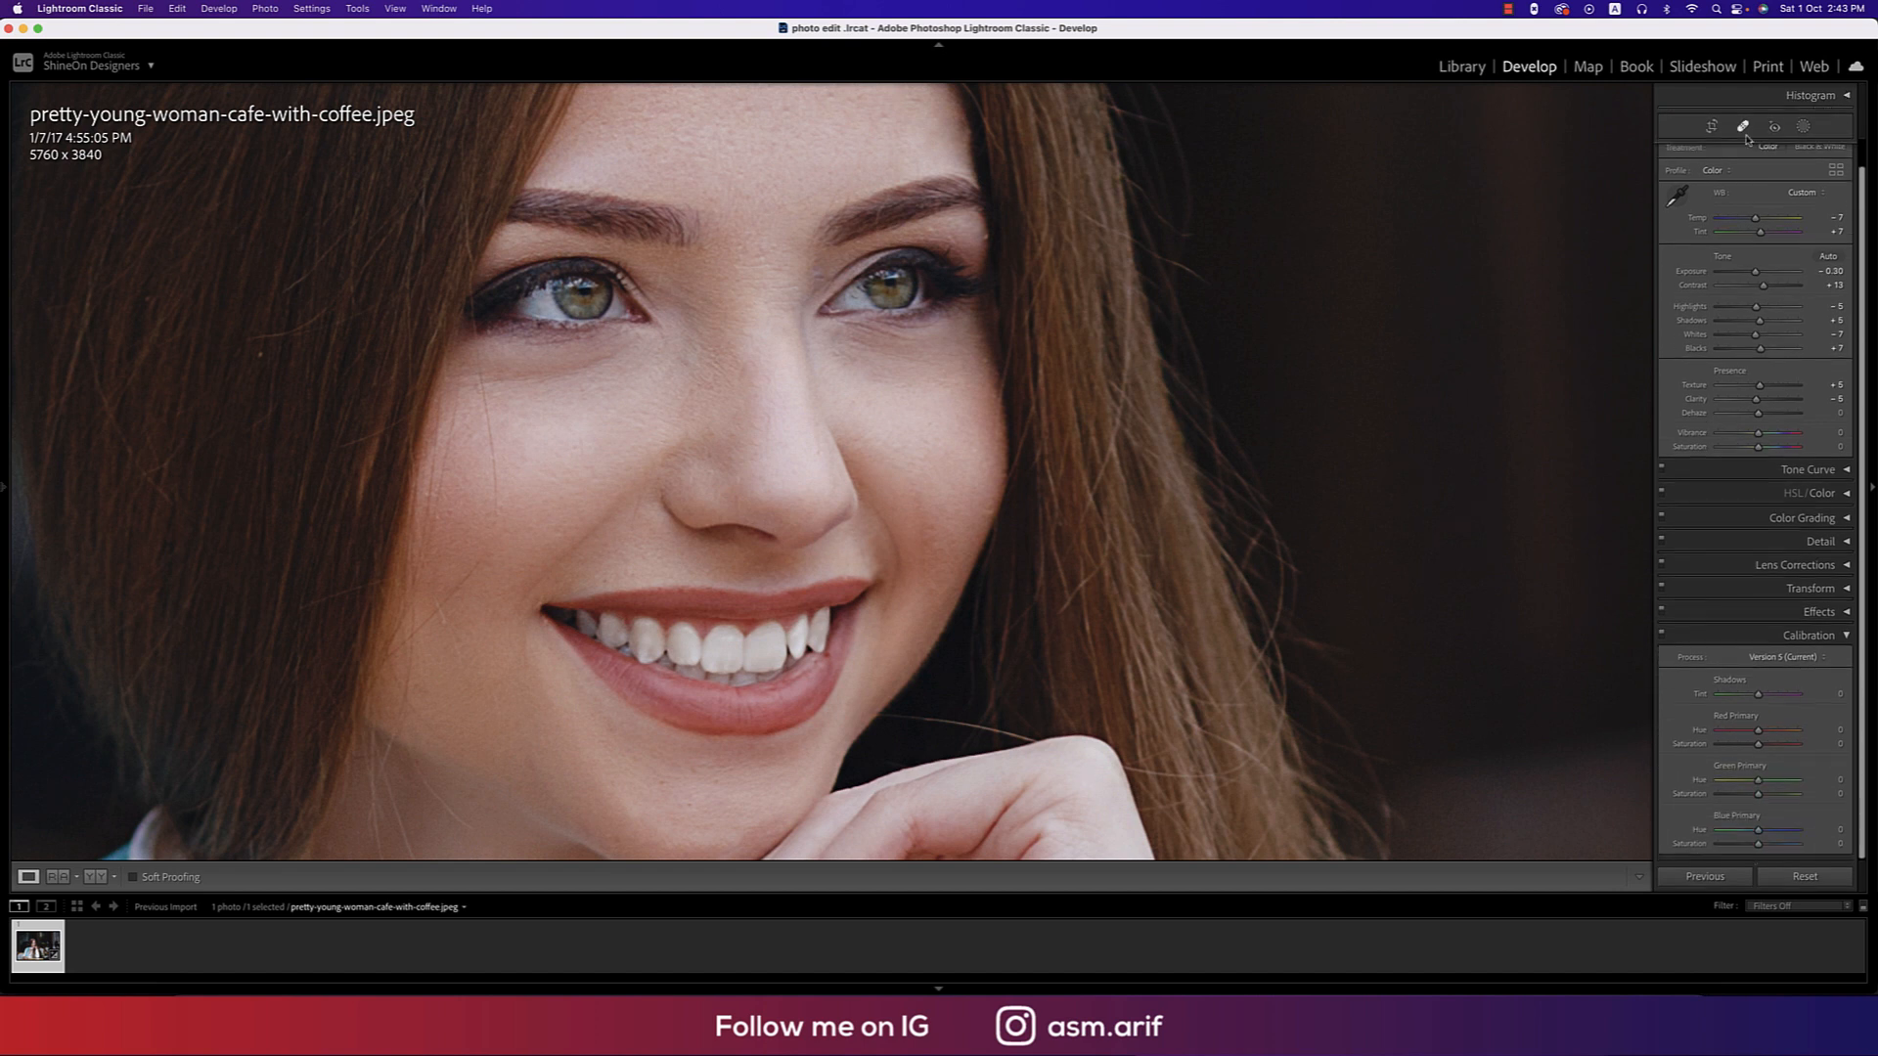
{"action": "scroll", "coordinate": [1753, 239], "scroll_direction": "up", "scroll_amount": 1}
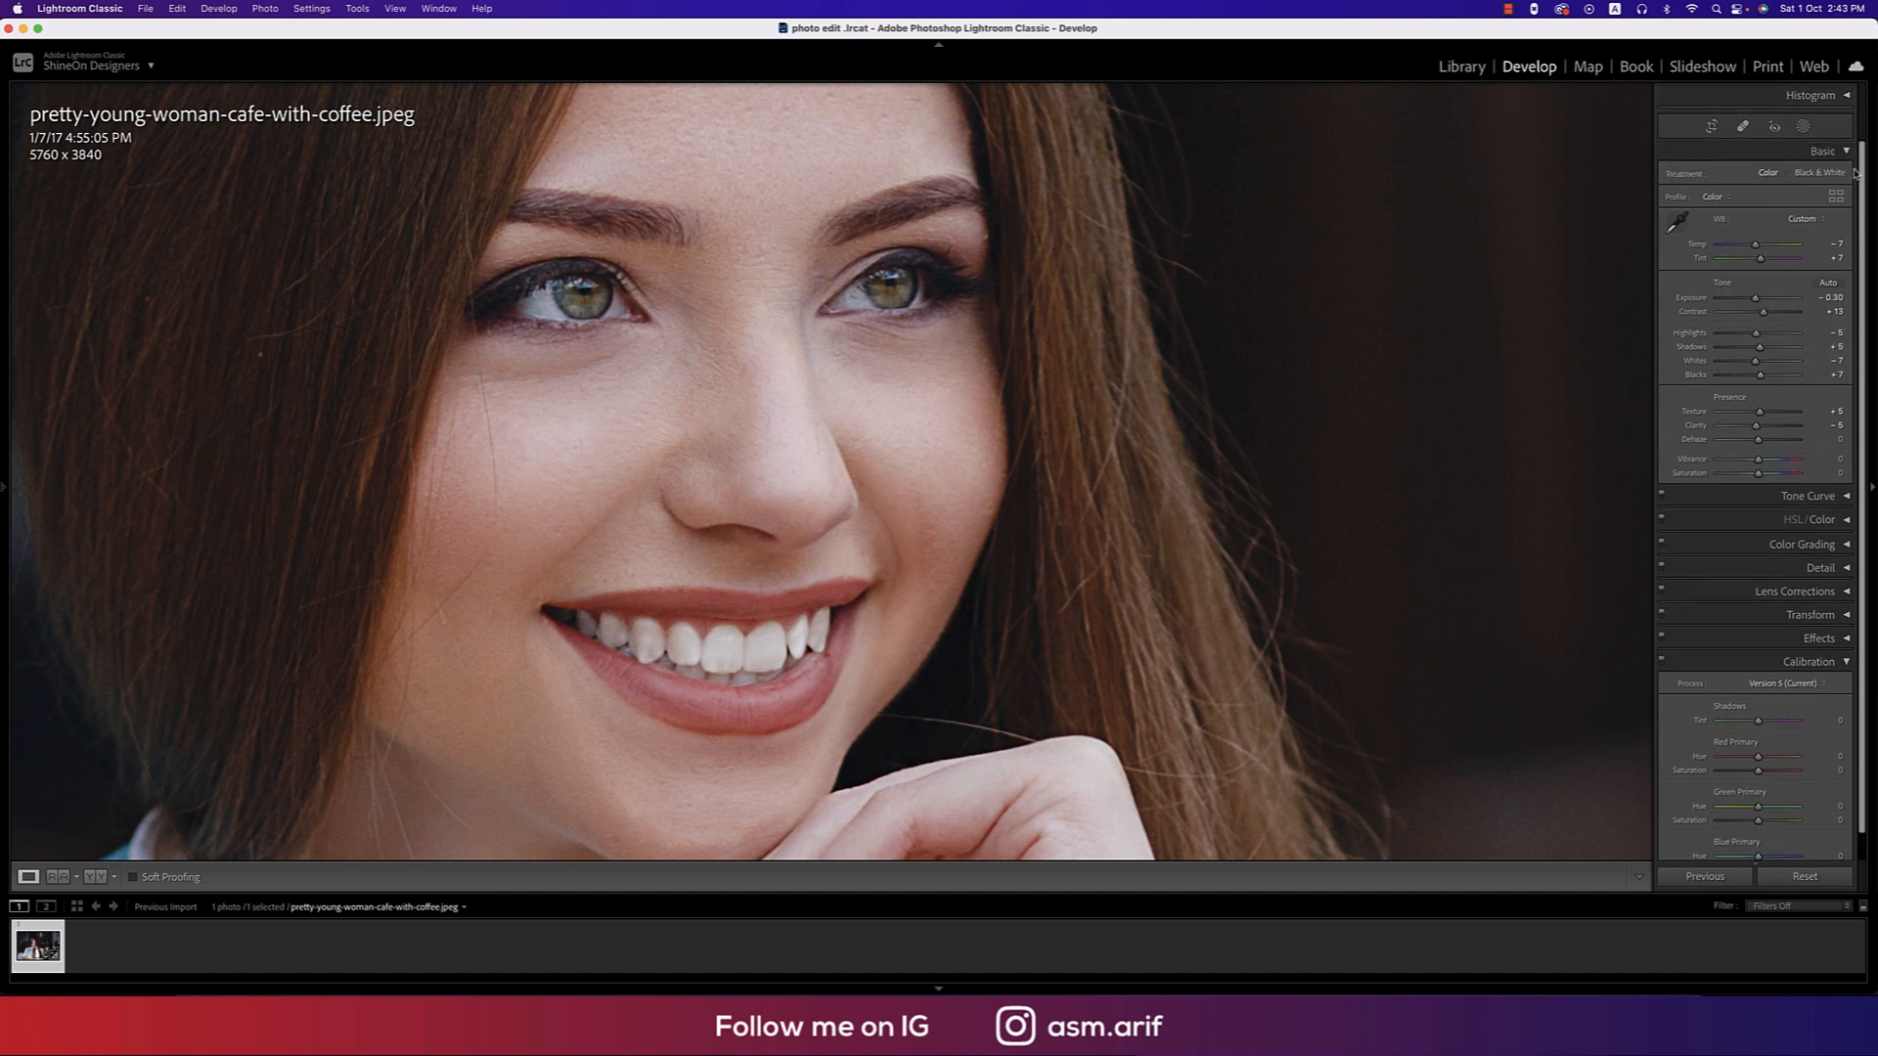
{"action": "left_click", "coordinate": [1847, 153]}
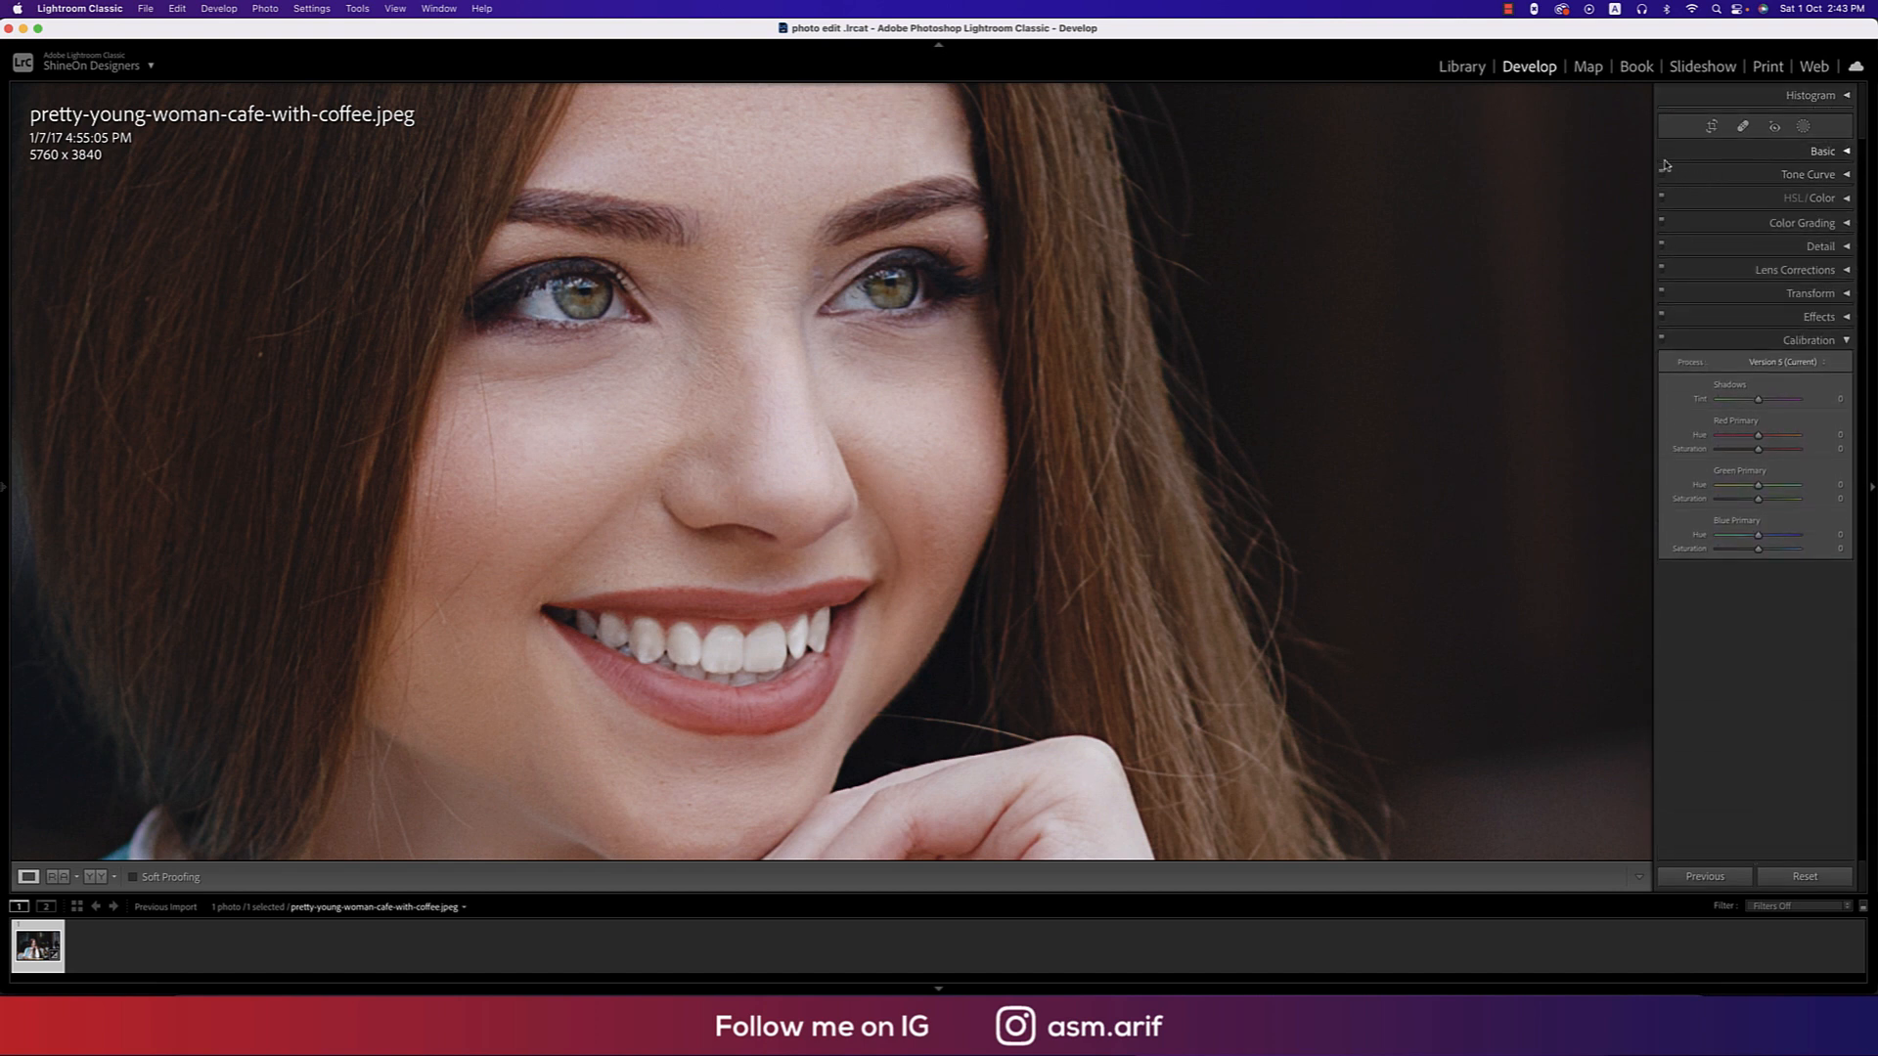
{"action": "left_click", "coordinate": [1845, 153]}
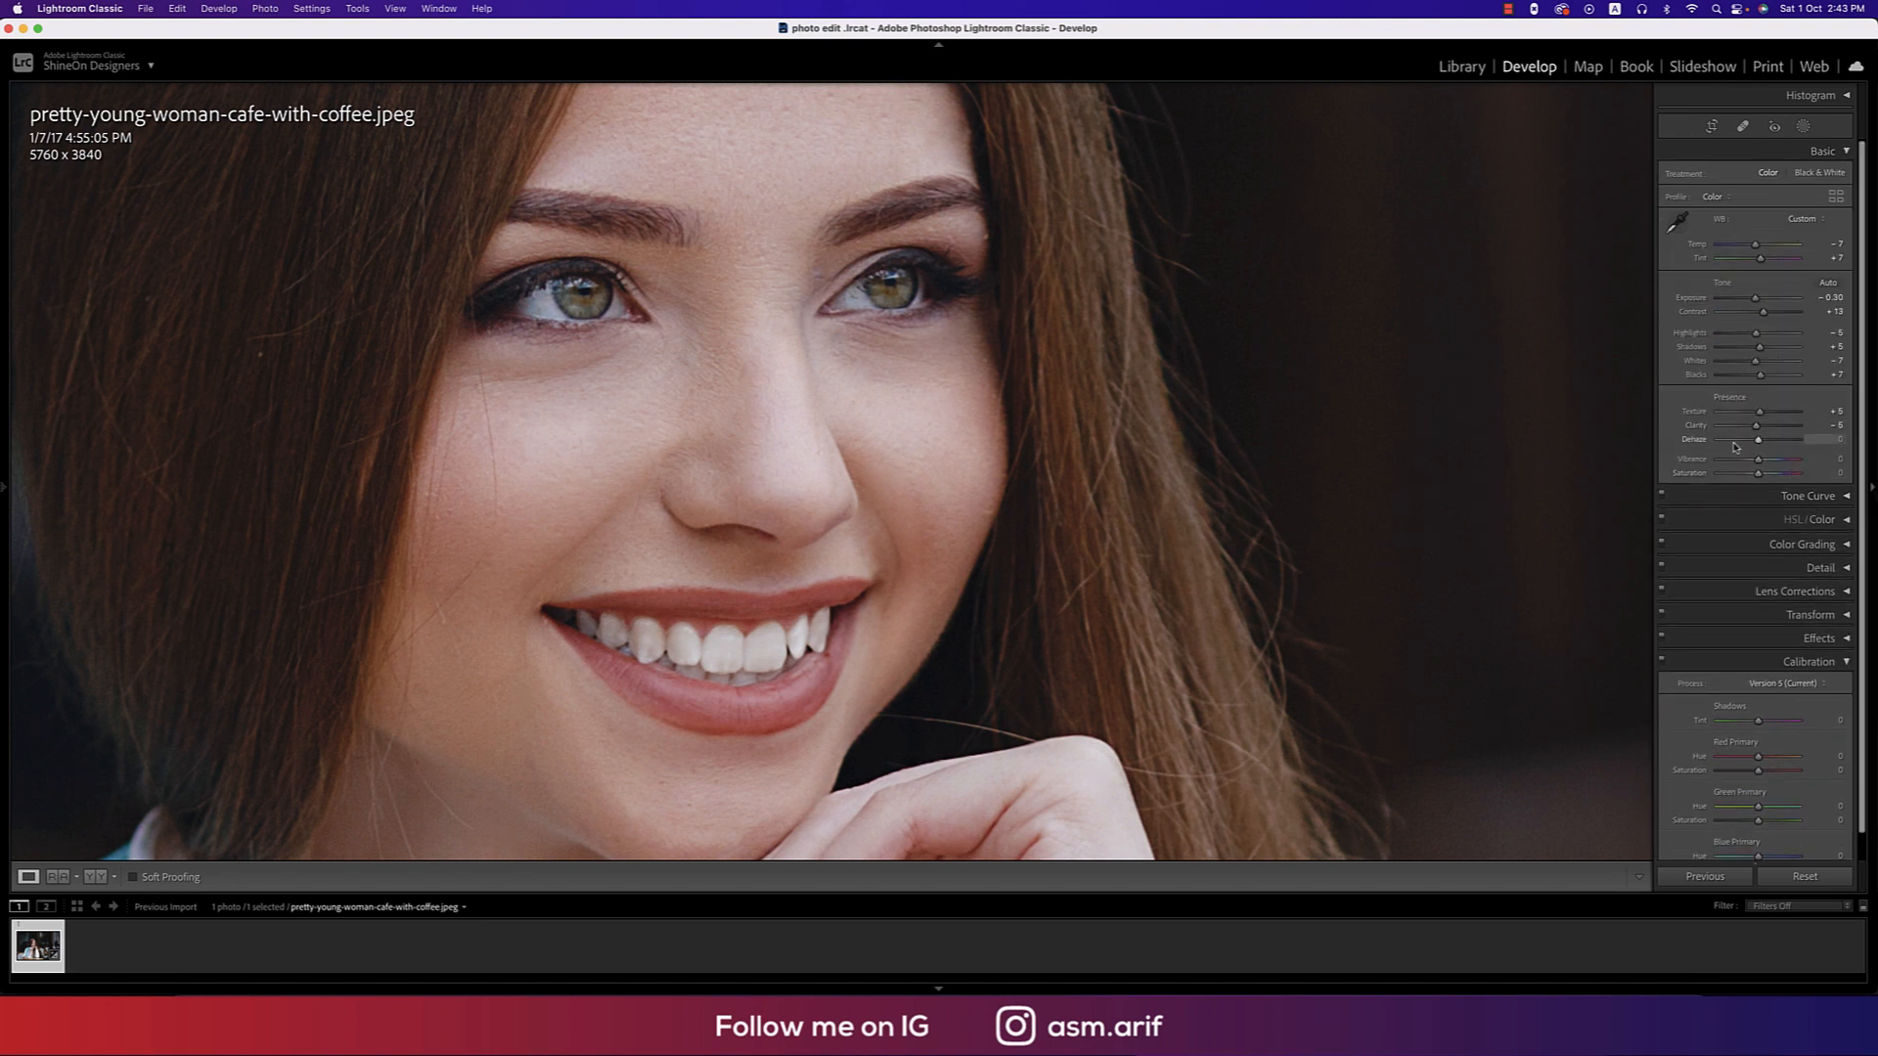
{"action": "left_click", "coordinate": [1829, 439]}
{"action": "key", "text": "Return"}
{"action": "left_click", "coordinate": [990, 514]}
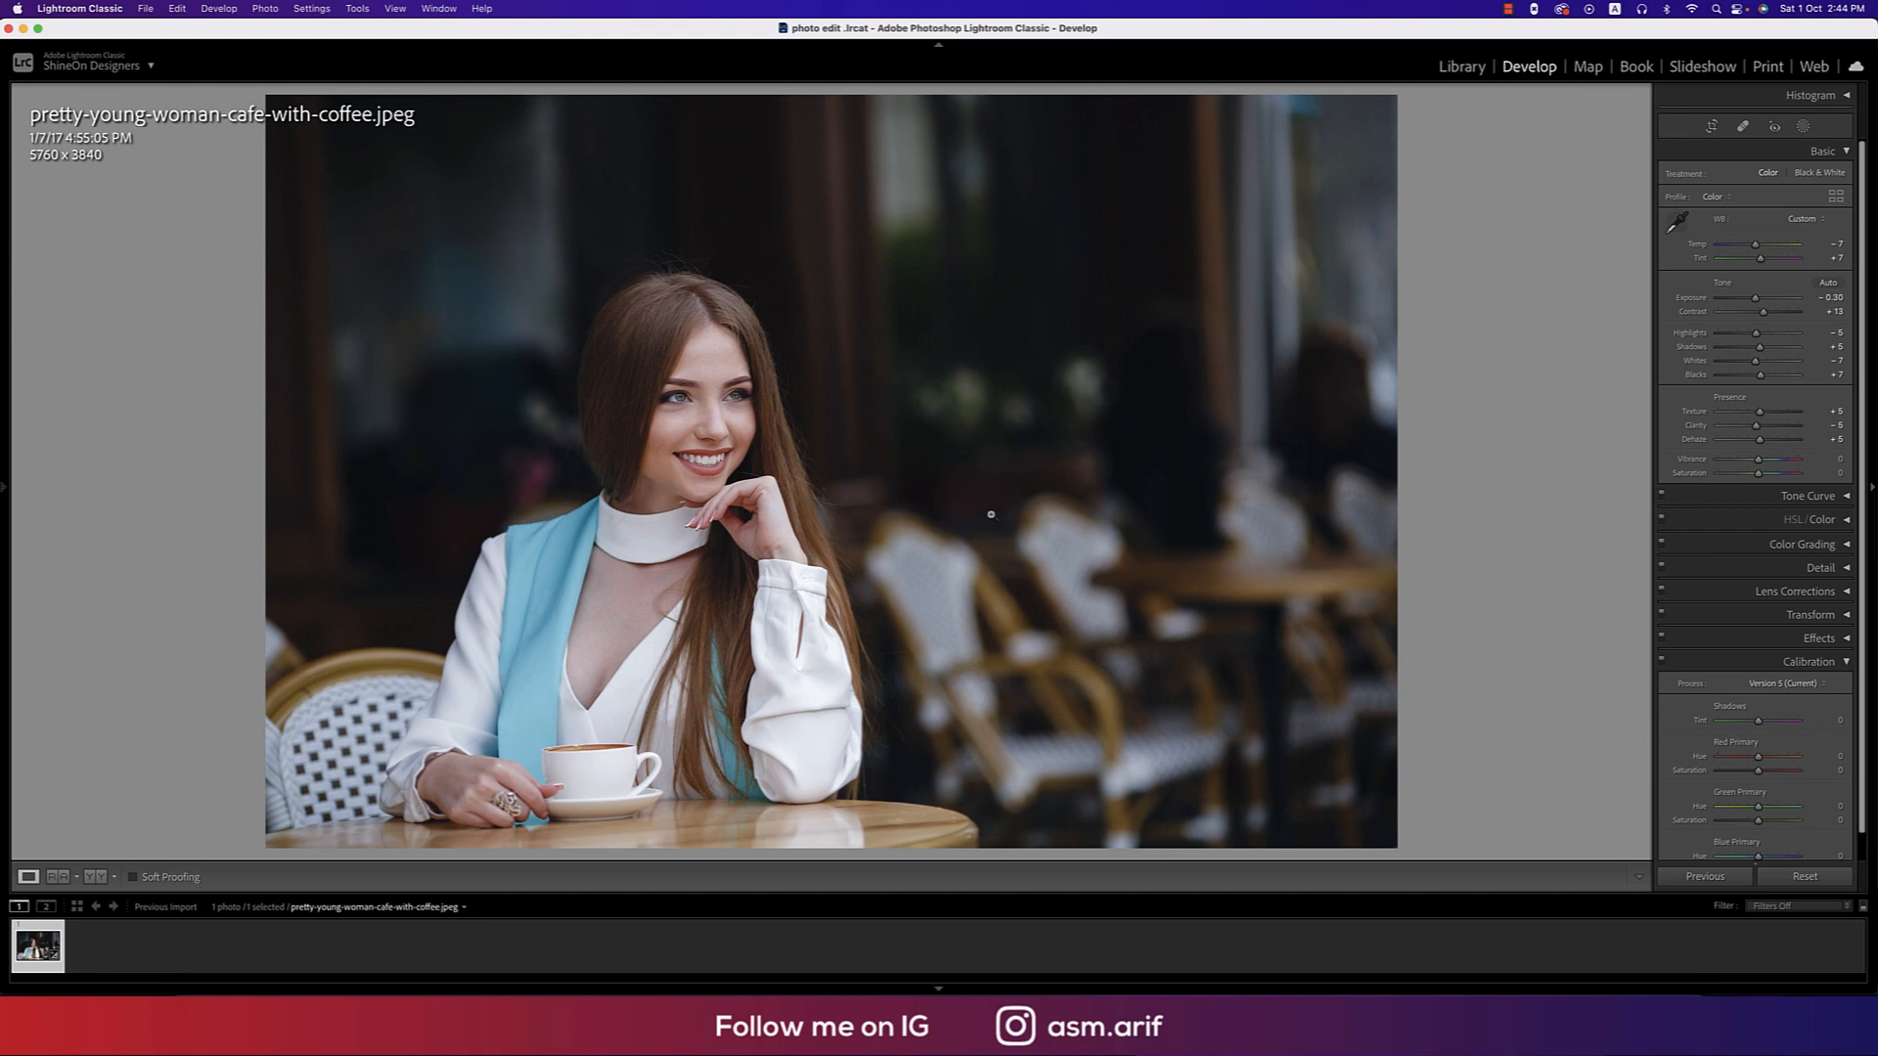
Compare the woman's face side by side before and after the edits, and return to the single view.
{"action": "key", "text": "y"}
{"action": "left_click", "coordinate": [336, 435]}
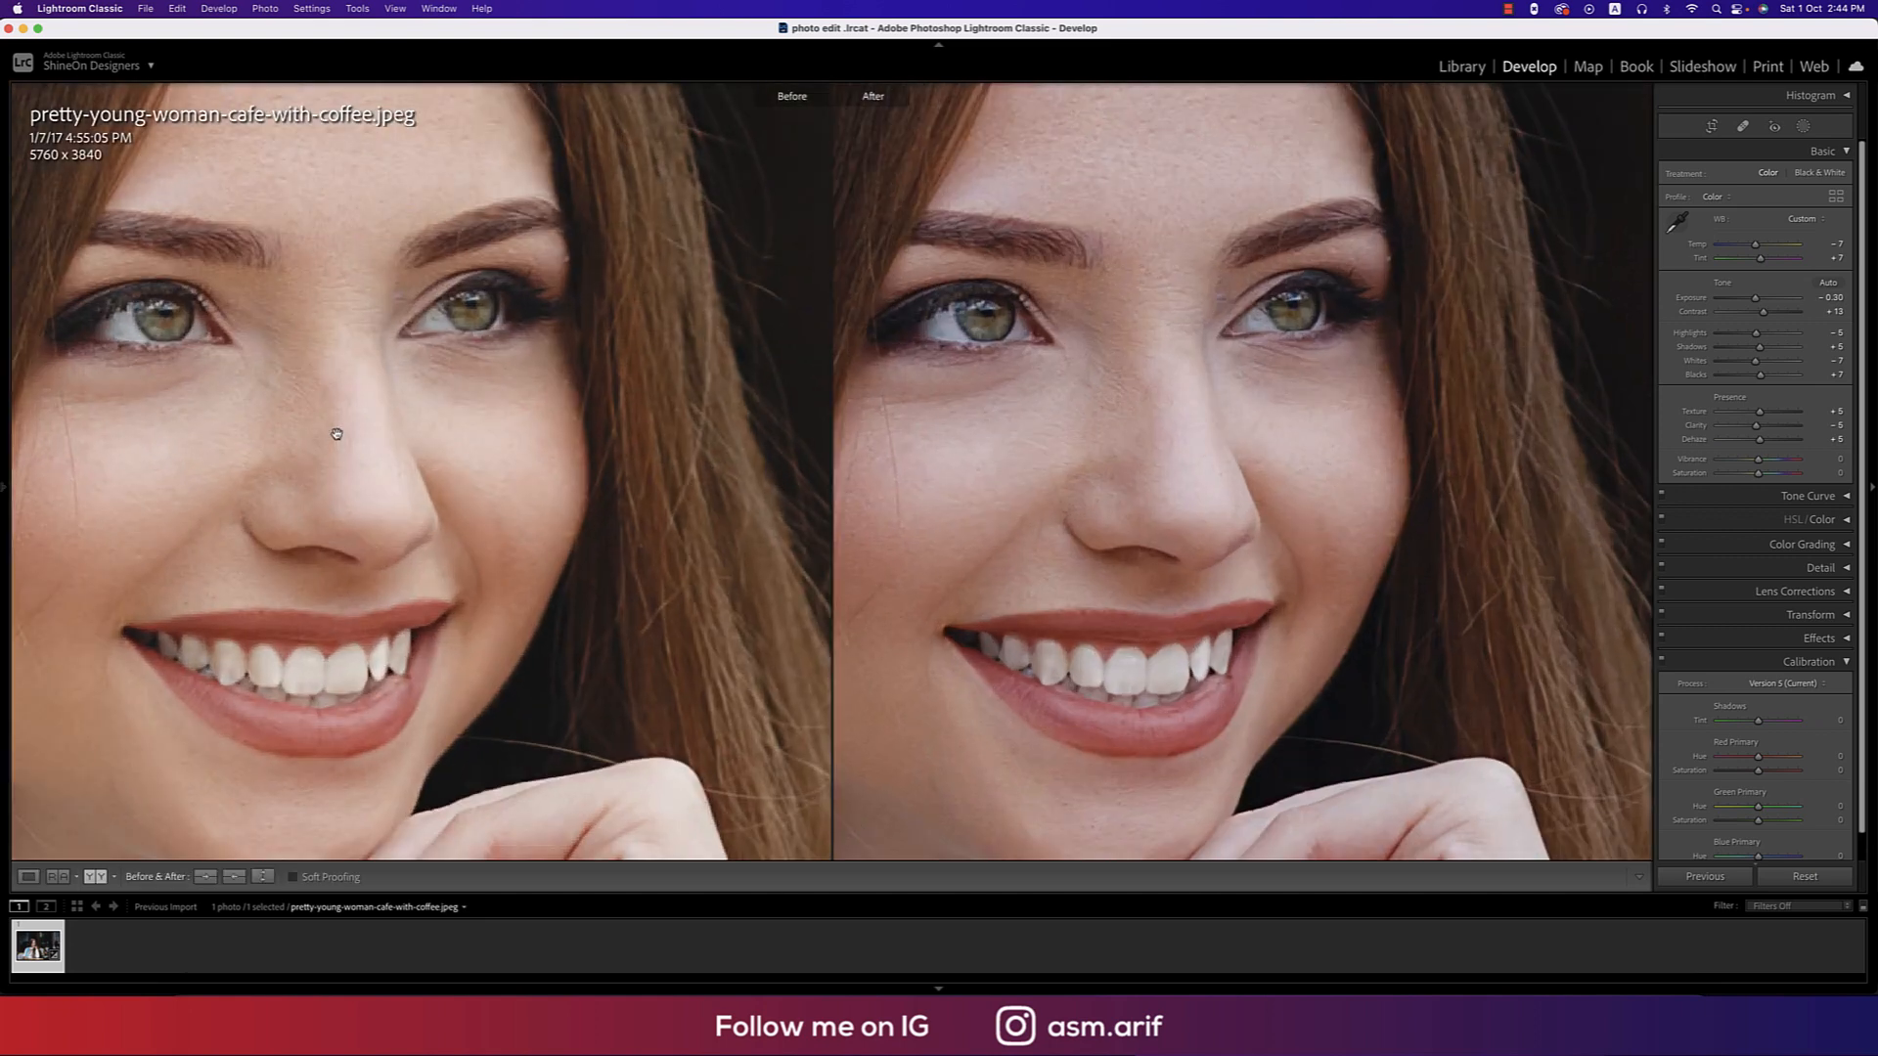
{"action": "left_click", "coordinate": [337, 435]}
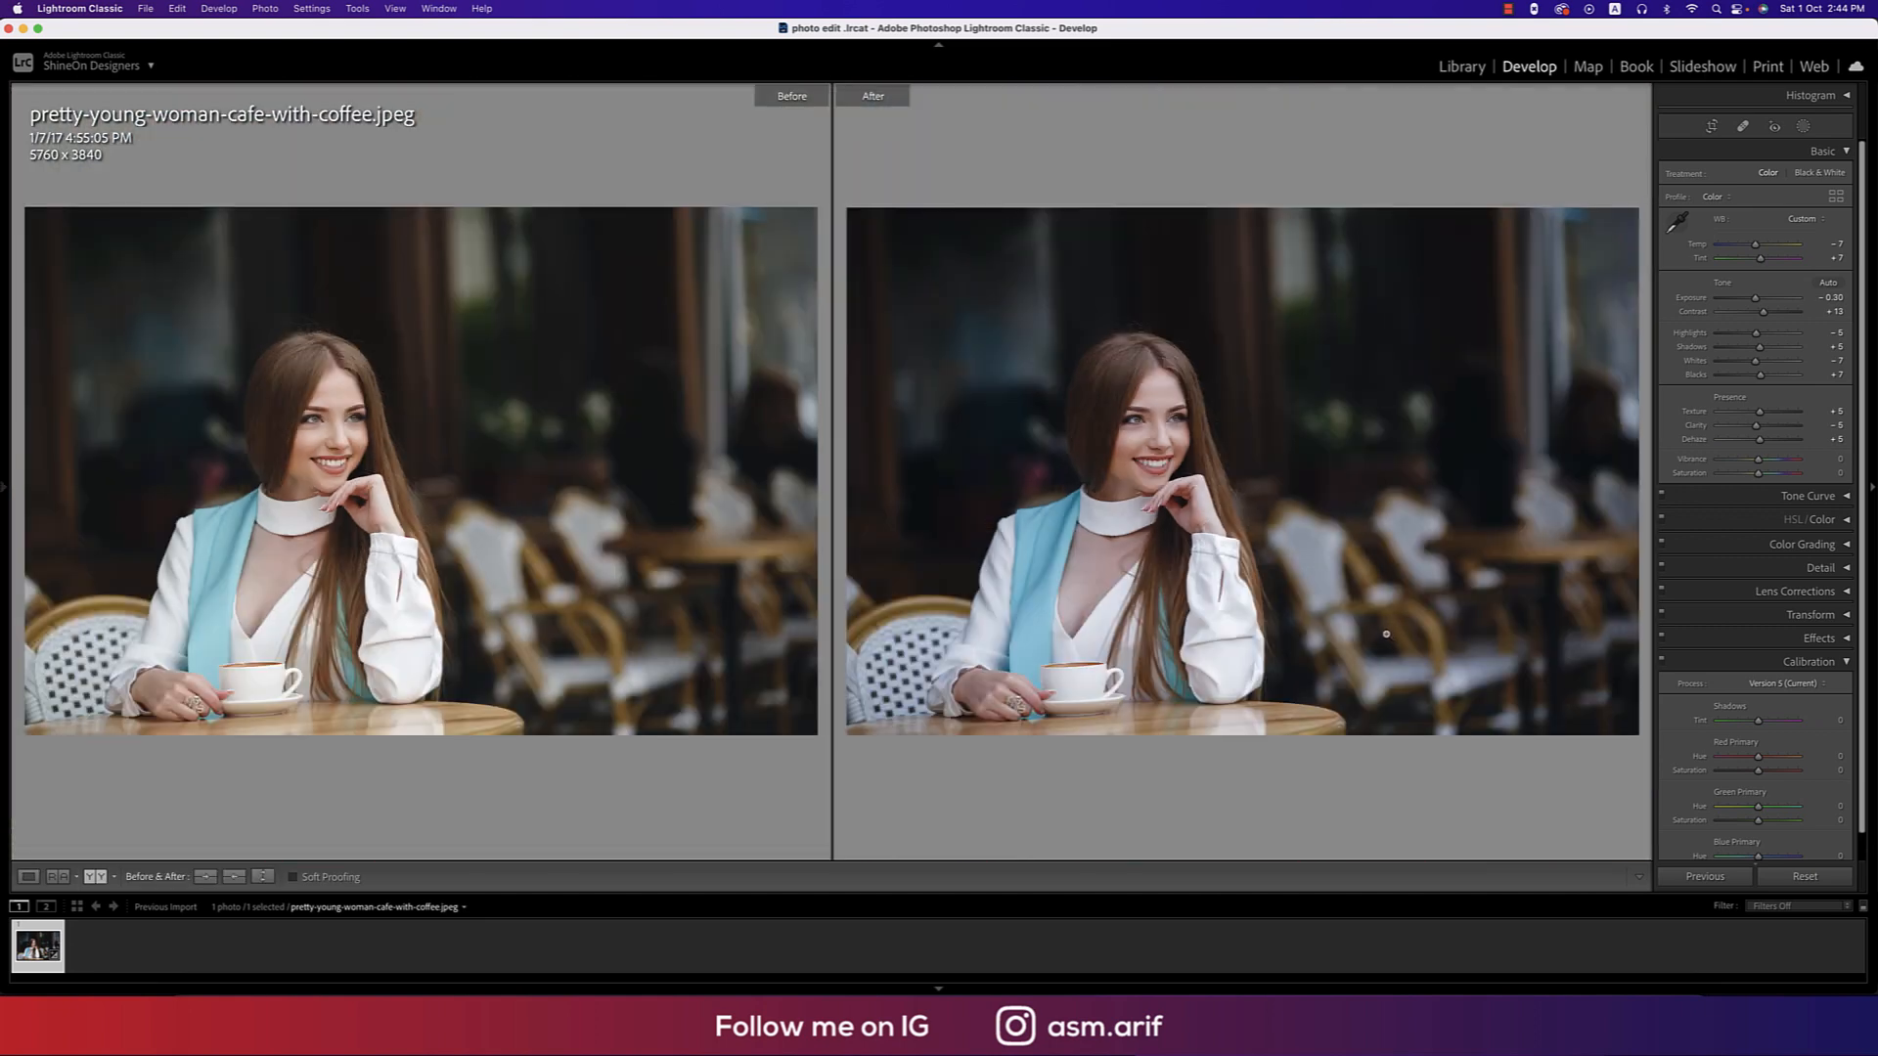
{"action": "key", "text": "y"}
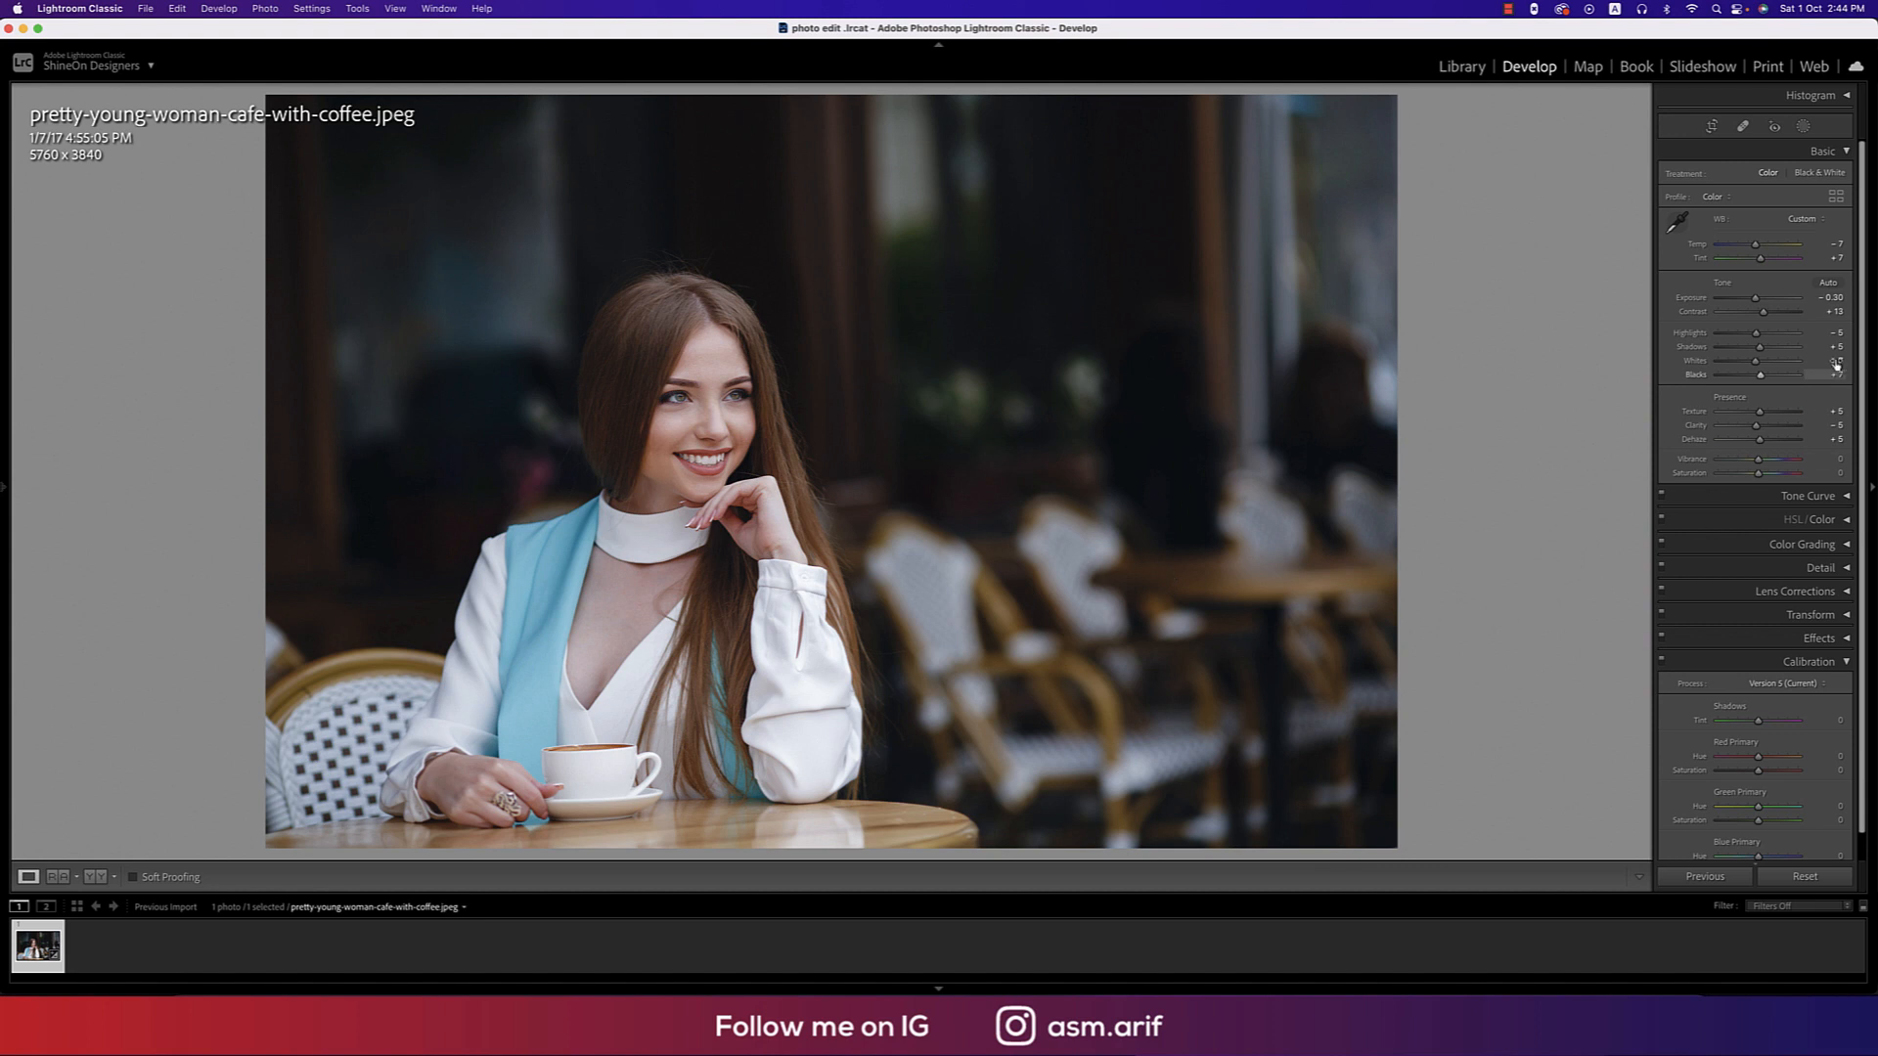
Set Vibrance to −10 and Saturation to +10.
{"action": "left_click", "coordinate": [1839, 460]}
{"action": "type", "text": "-10"}
{"action": "left_click", "coordinate": [1839, 473]}
{"action": "key", "text": "shift+Tab"}
{"action": "key", "text": "t"}
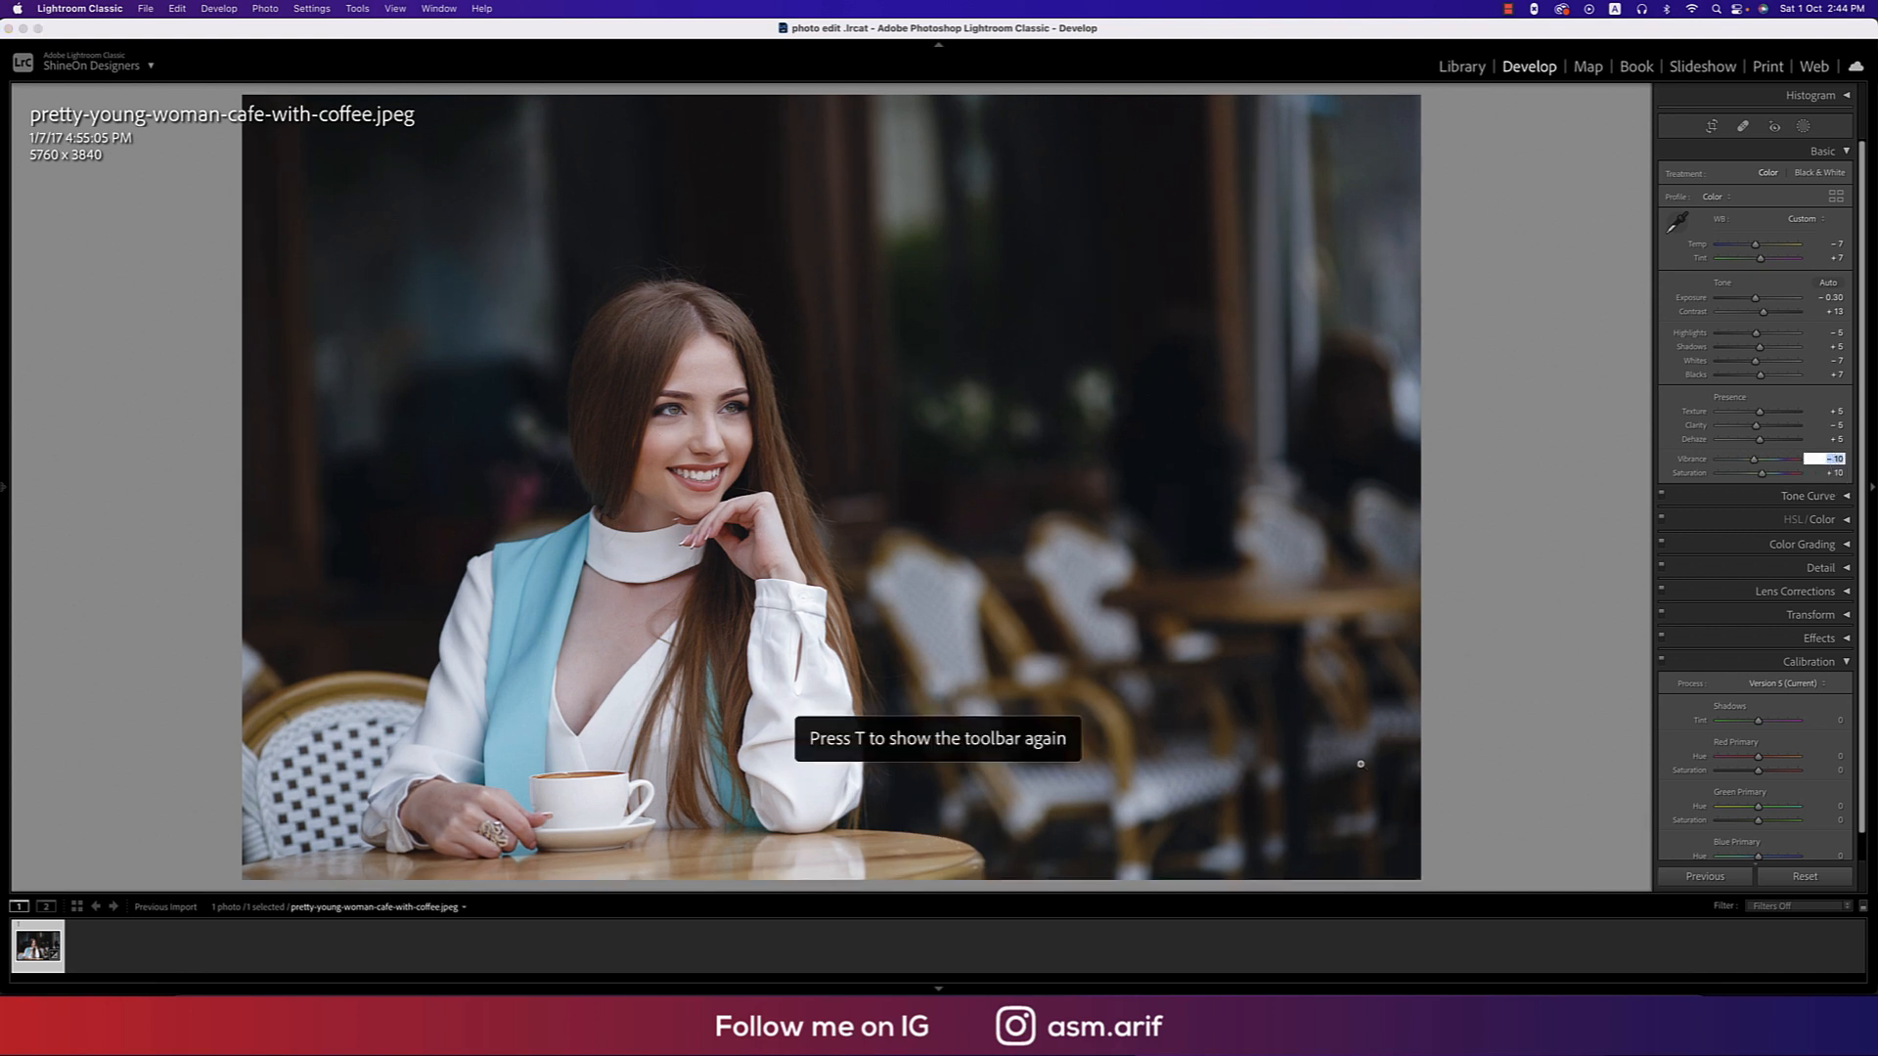
Compare the whole photo before and after the Basic adjustments, and collapse the Basic section.
{"action": "key", "text": "y"}
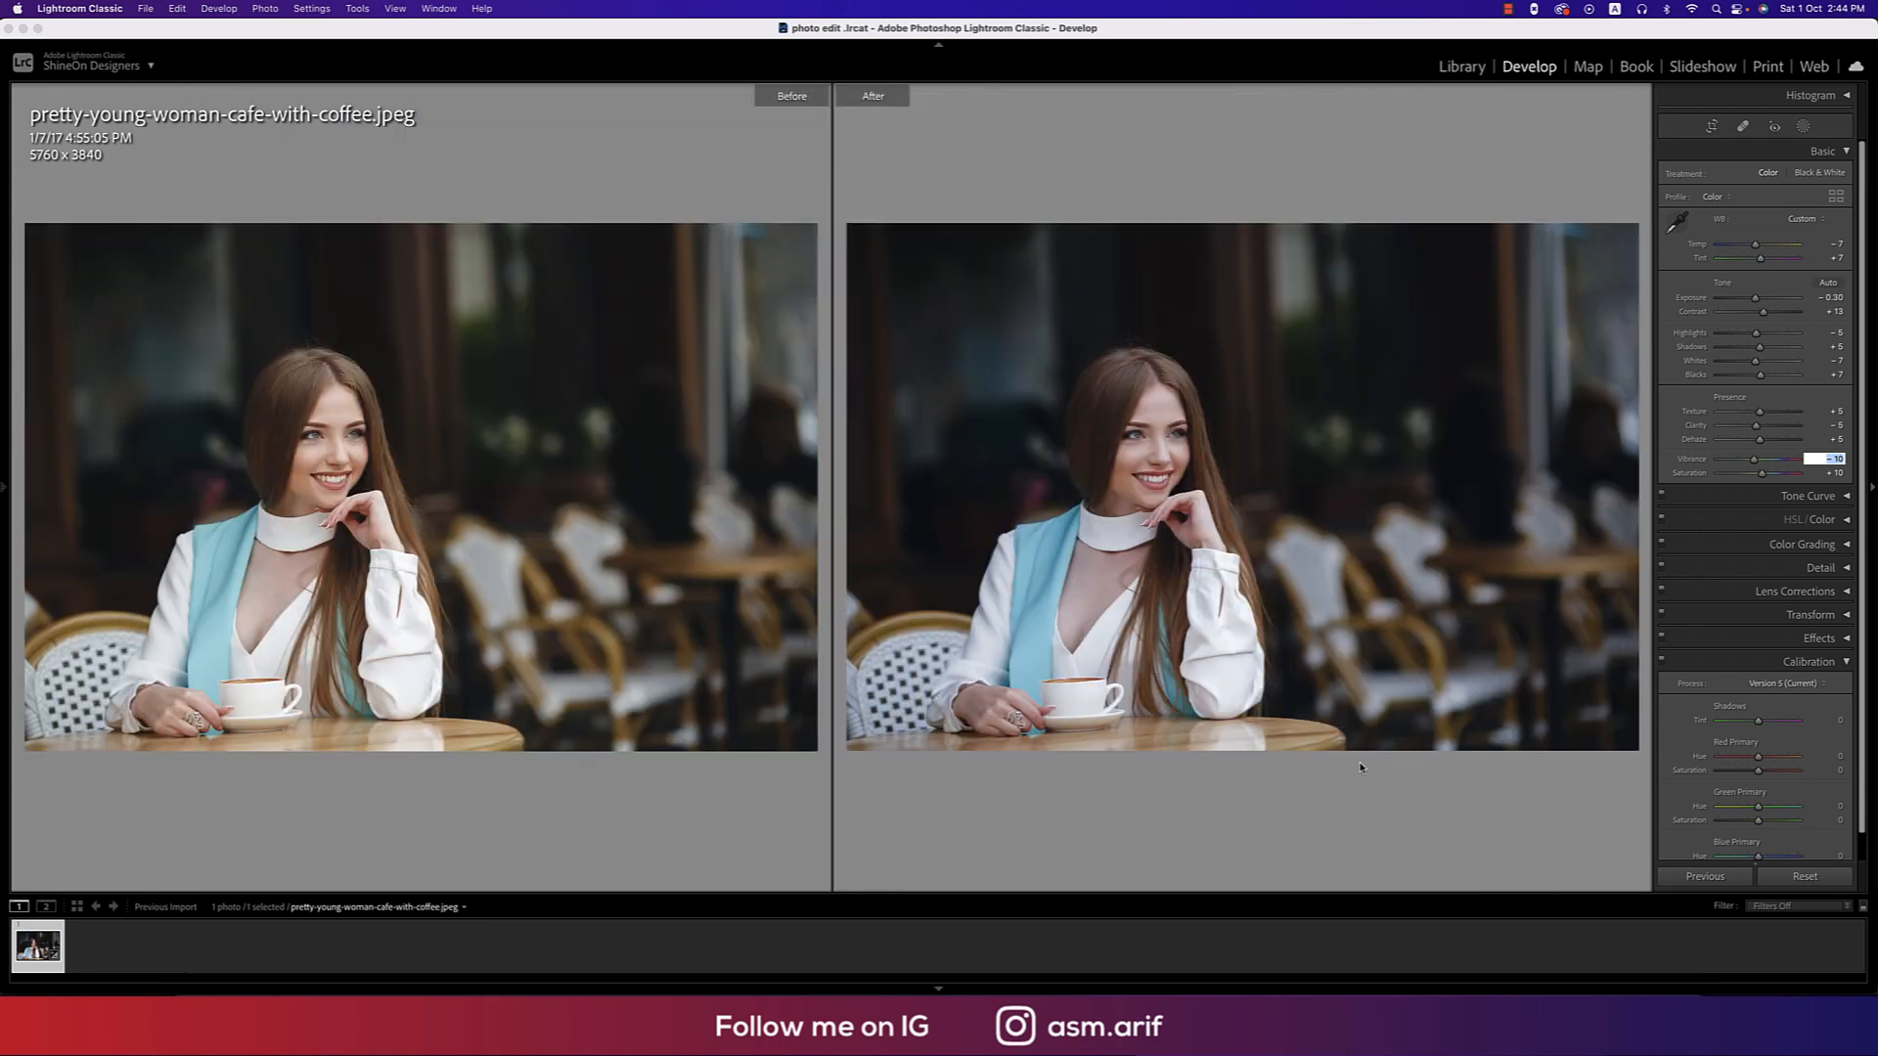
{"action": "key", "text": "y"}
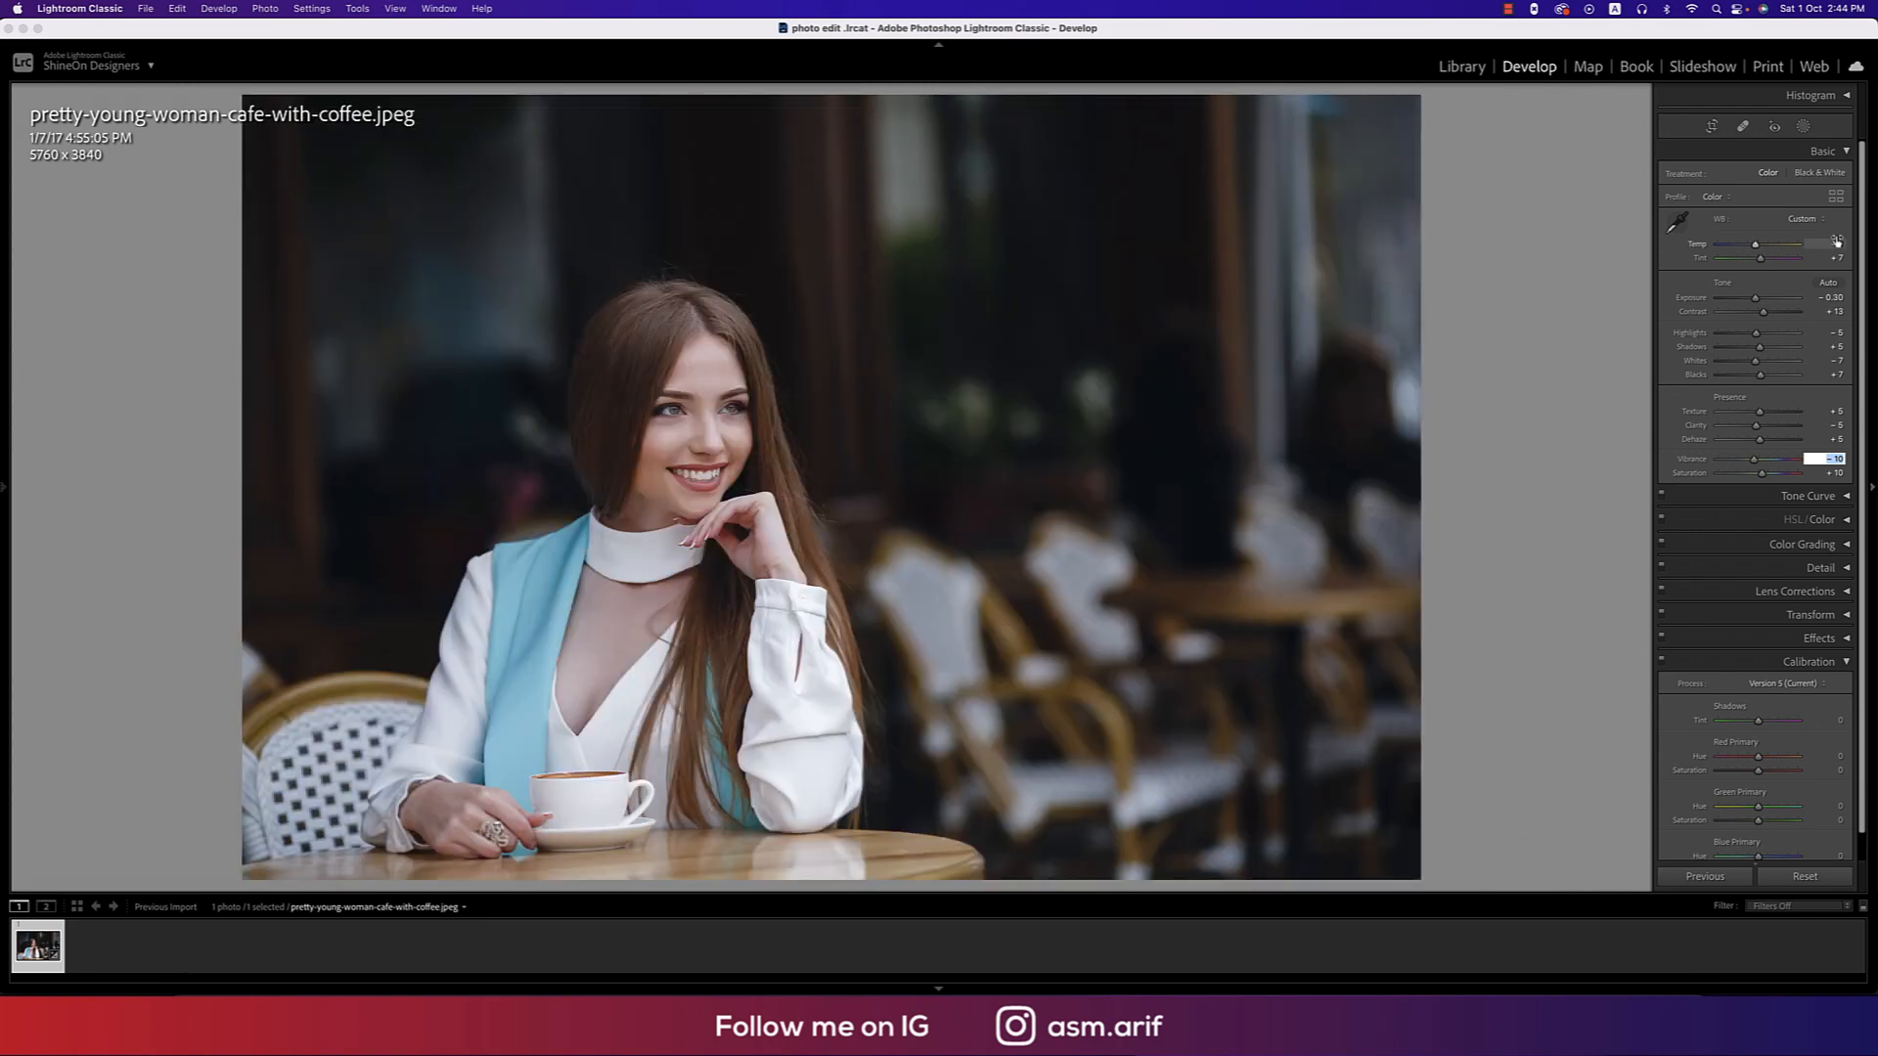
{"action": "left_click", "coordinate": [1842, 154]}
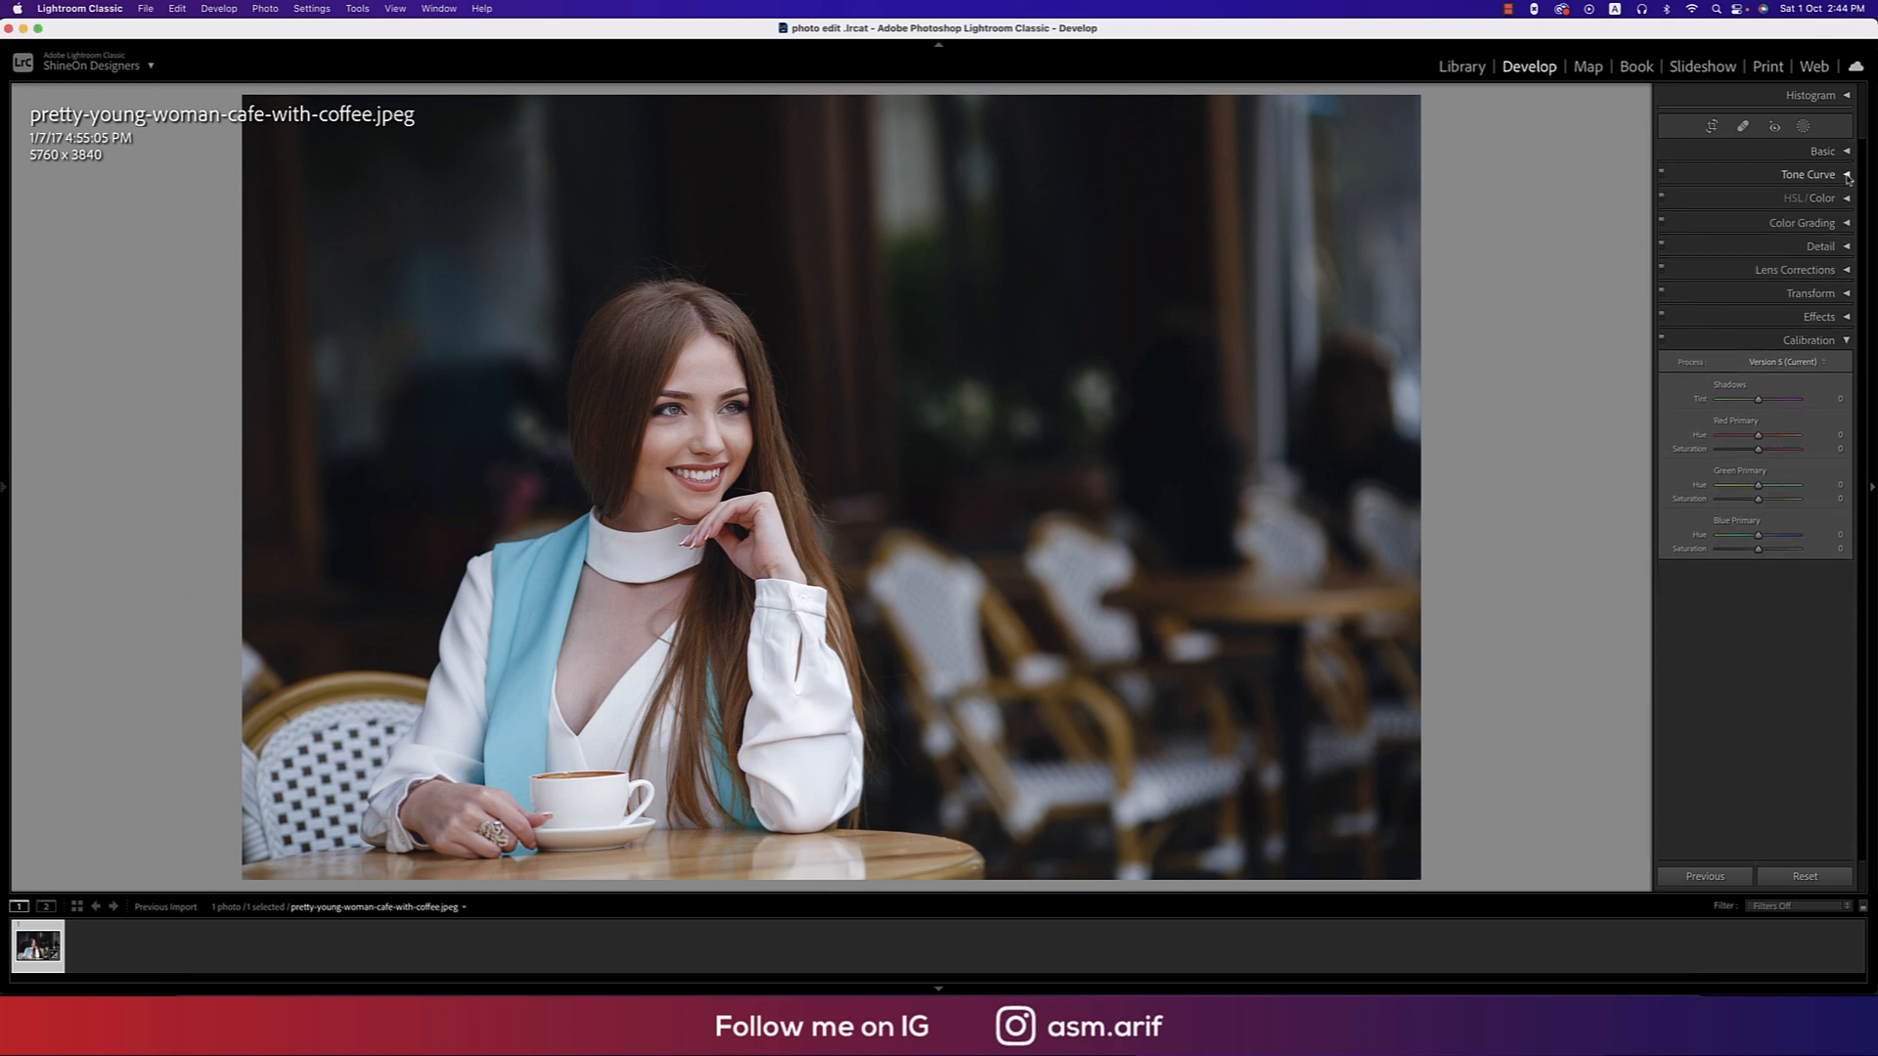
Shape the RGB tone curve with shadow, midtone and highlight points, and lower the white point to an output of 237.
{"action": "left_click", "coordinate": [1845, 174]}
{"action": "left_click_drag", "start_coordinate": [1679, 363], "coordinate": [1700, 348]}
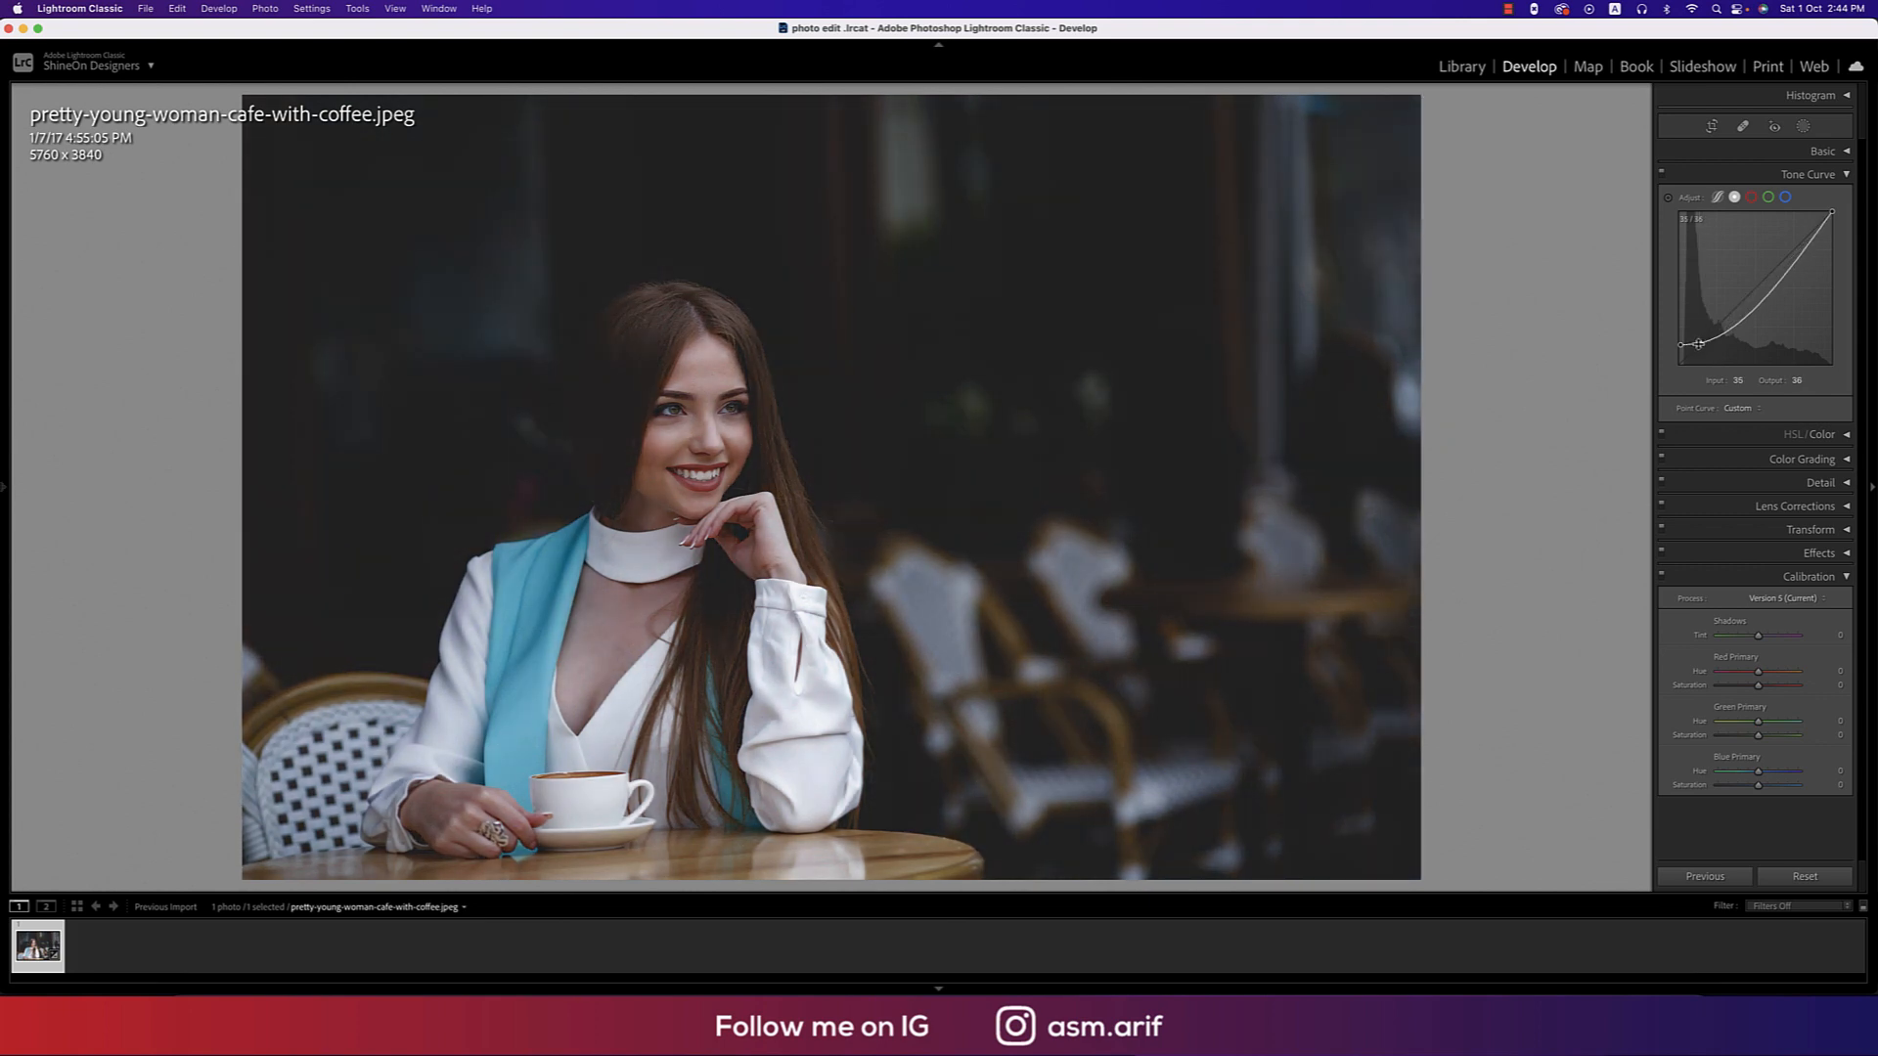
{"action": "left_click", "coordinate": [1742, 305]}
{"action": "left_click_drag", "start_coordinate": [1742, 307], "coordinate": [1703, 341]}
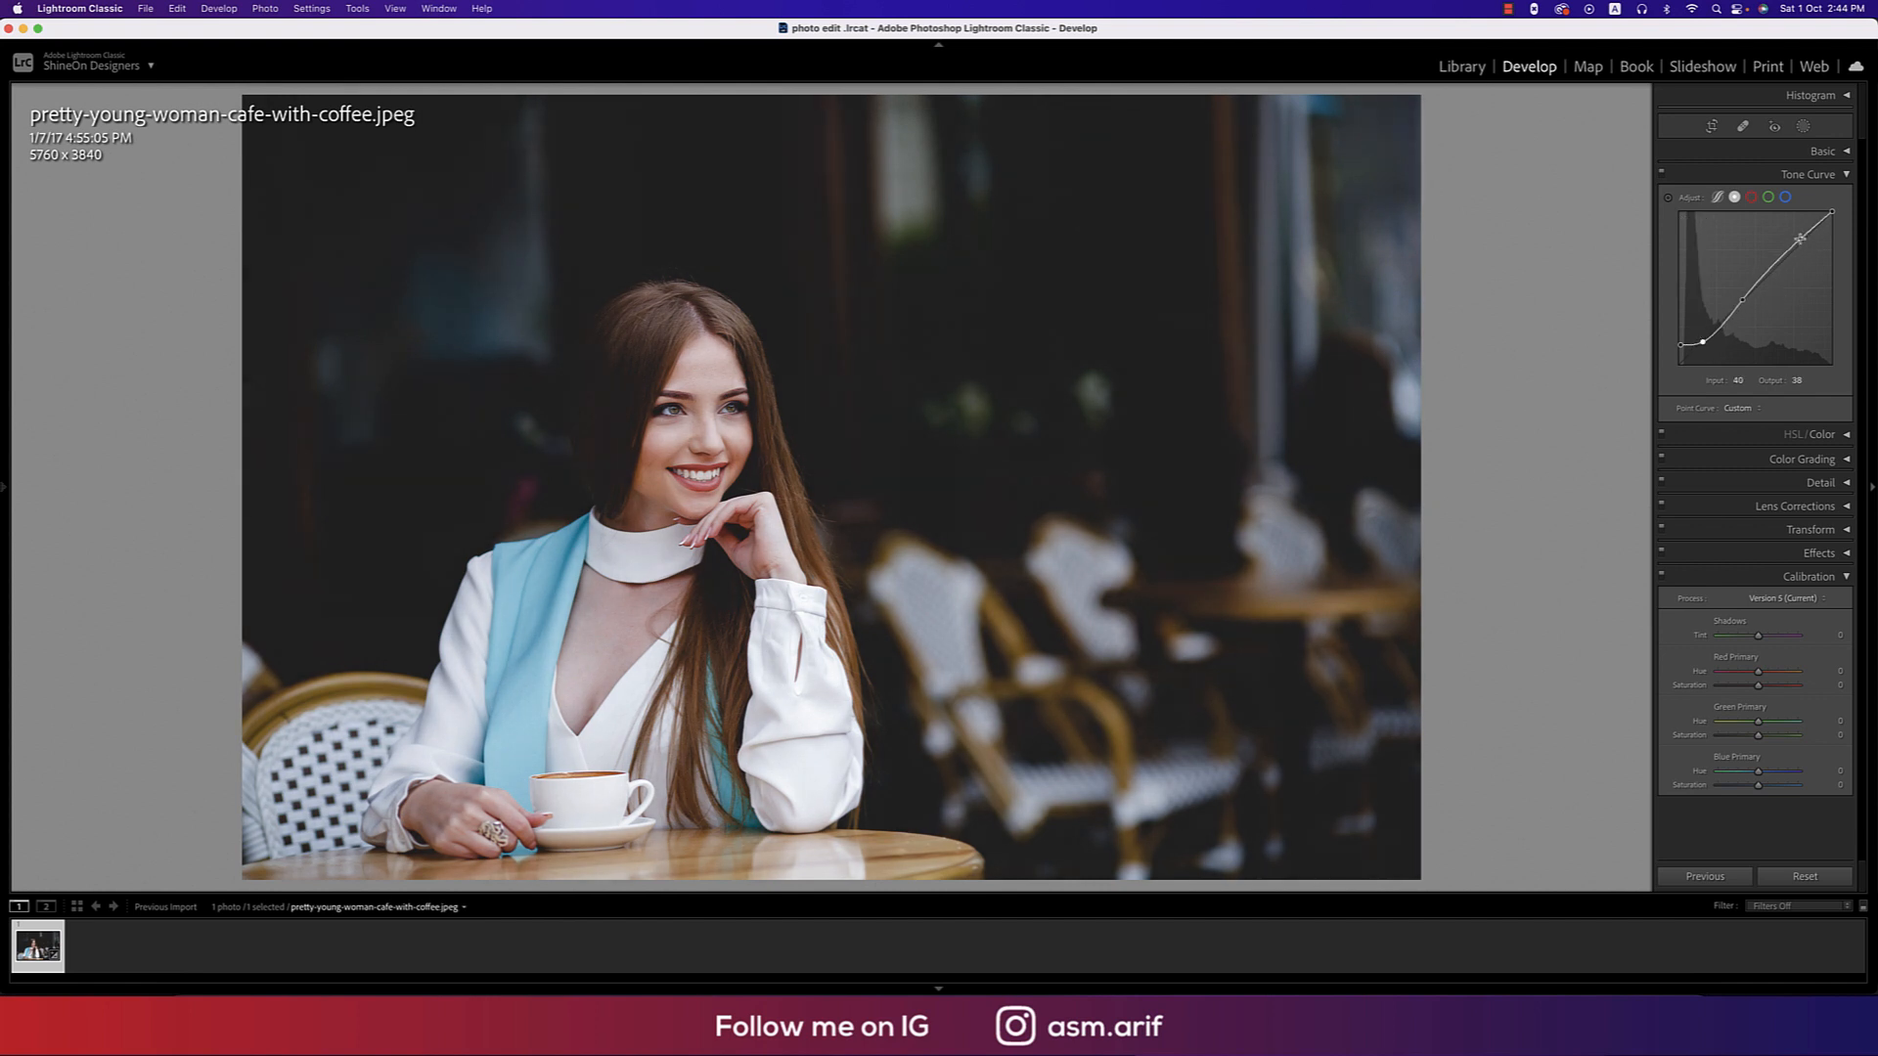
{"action": "mouse_move", "coordinate": [1804, 238]}
{"action": "left_mouse_down"}
{"action": "mouse_move", "coordinate": [1834, 245]}
{"action": "mouse_move", "coordinate": [1832, 222]}
{"action": "left_mouse_up"}
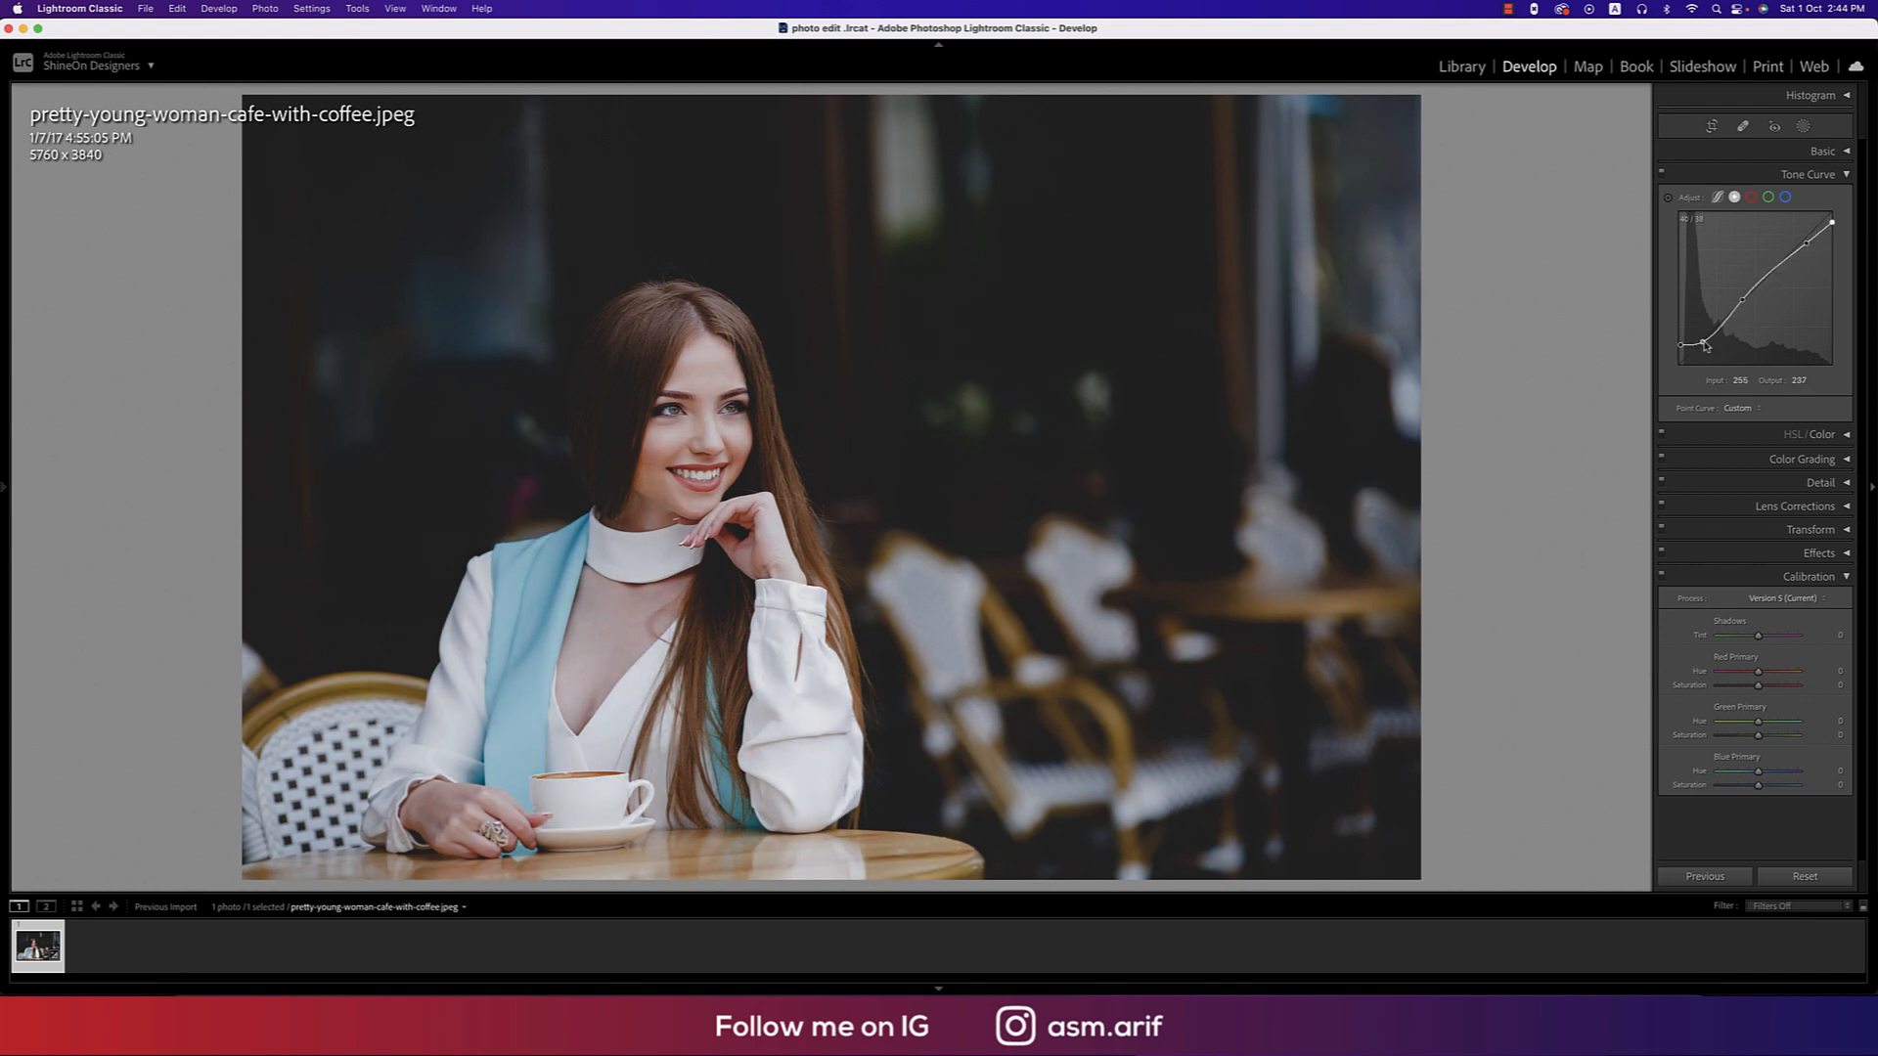
{"action": "mouse_move", "coordinate": [1702, 342]}
{"action": "left_mouse_down"}
{"action": "mouse_move", "coordinate": [1679, 358]}
{"action": "mouse_move", "coordinate": [1706, 341]}
{"action": "left_mouse_up"}
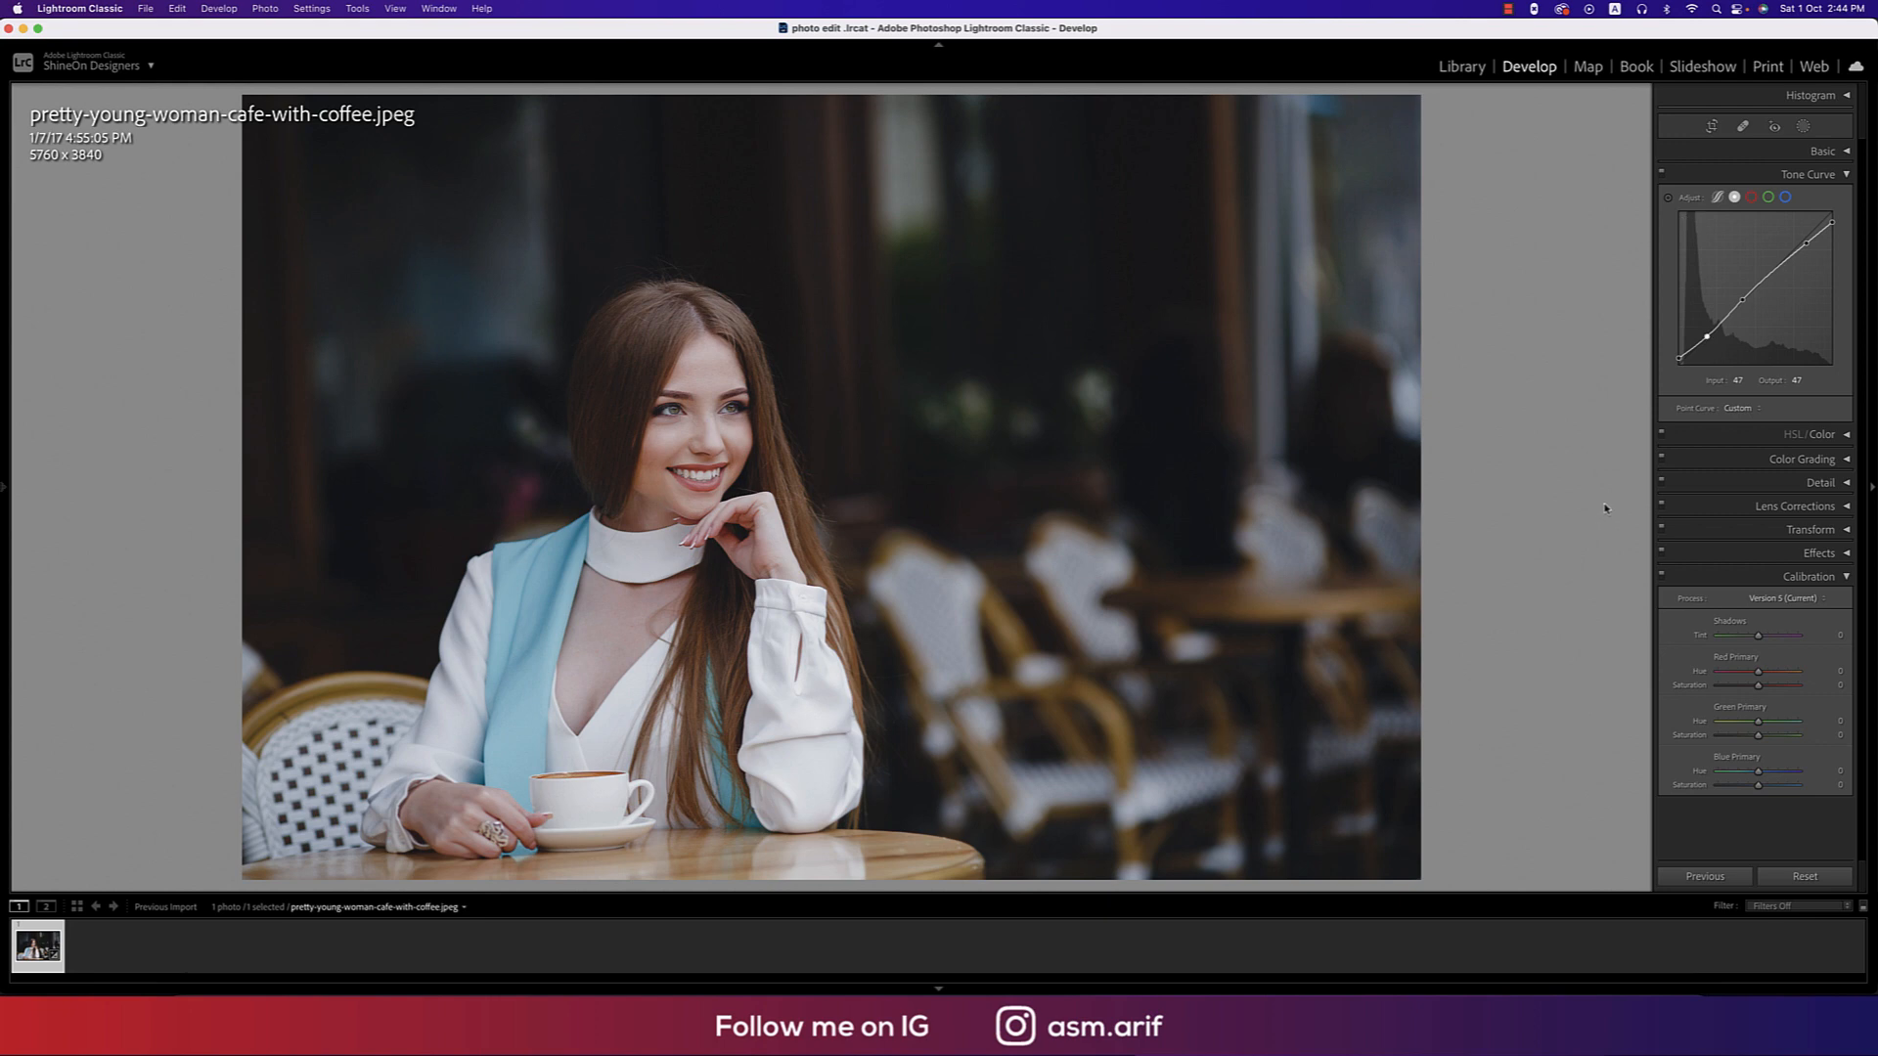
Compare the photo before and after the tone curve edit, and collapse the Tone Curve section.
{"action": "key", "text": "y"}
{"action": "key", "text": "y"}
{"action": "left_click", "coordinate": [1663, 177]}
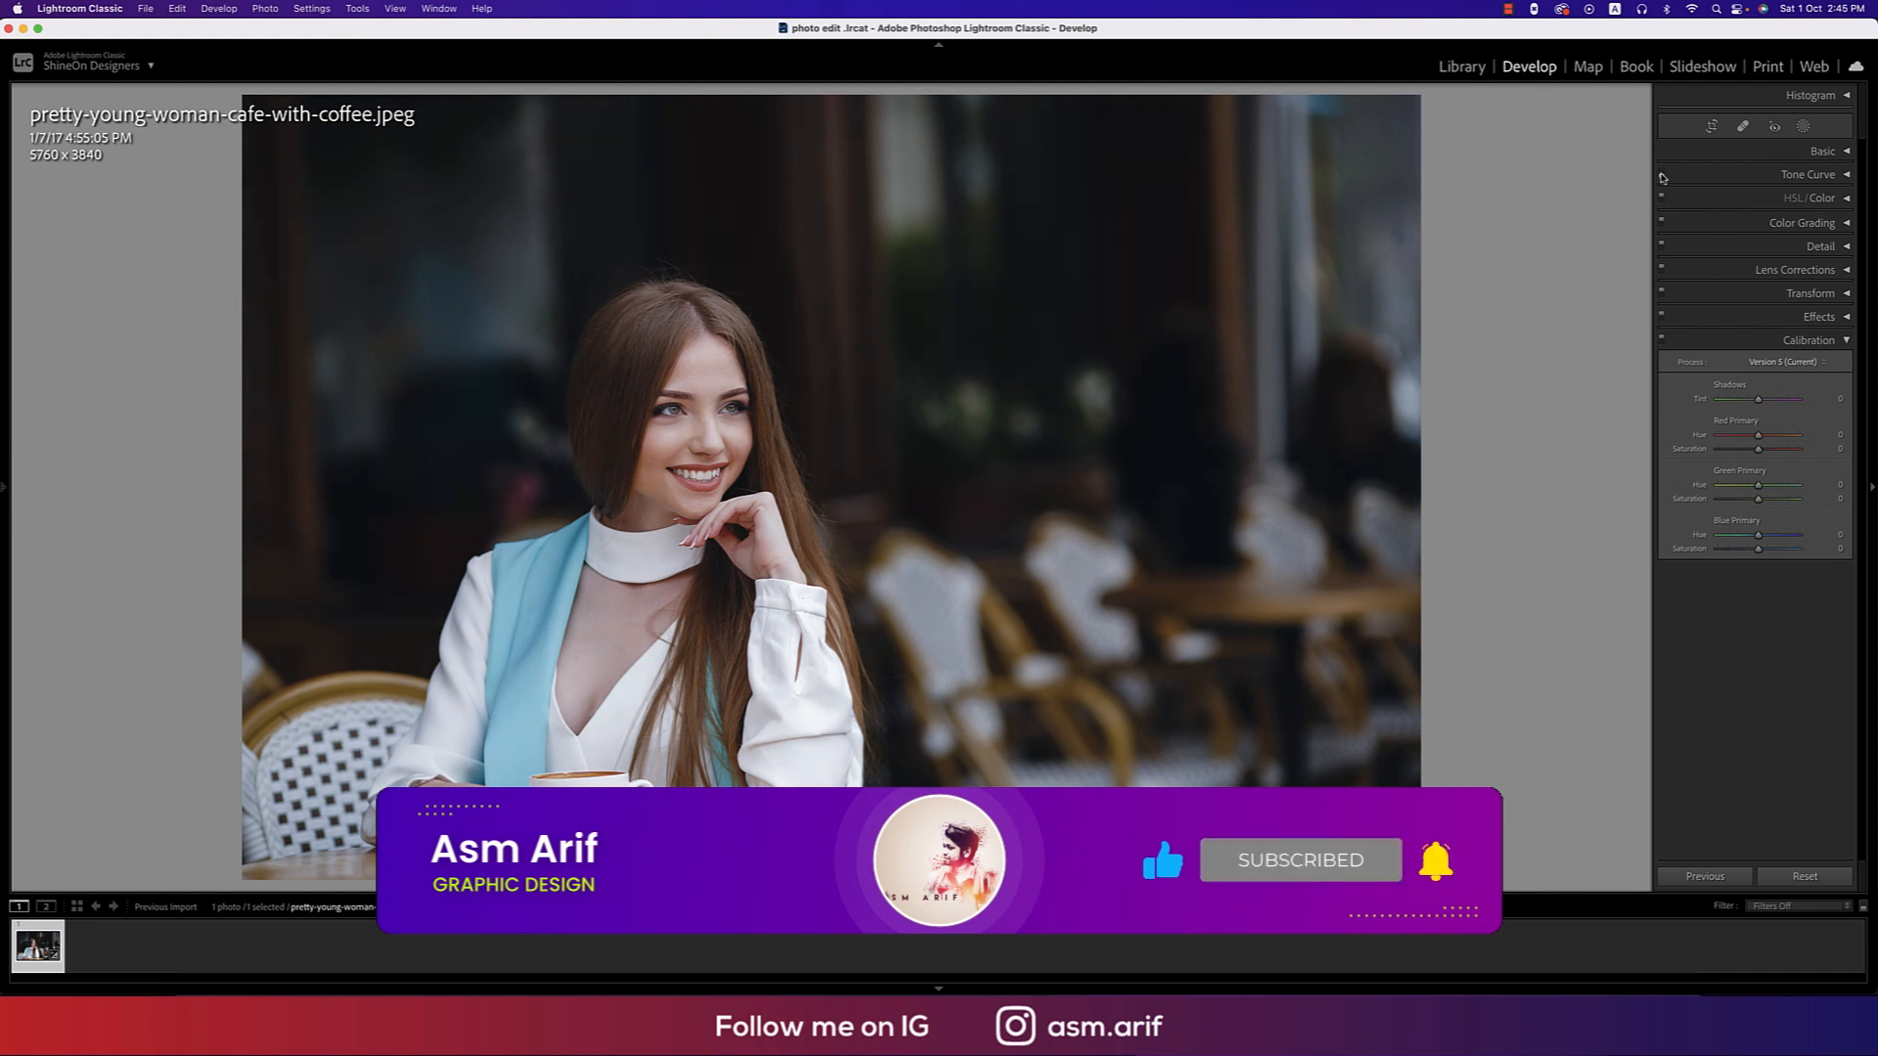
Expand the HSL adjustments and show all hue, saturation and luminance sliders together.
{"action": "left_click", "coordinate": [1846, 198]}
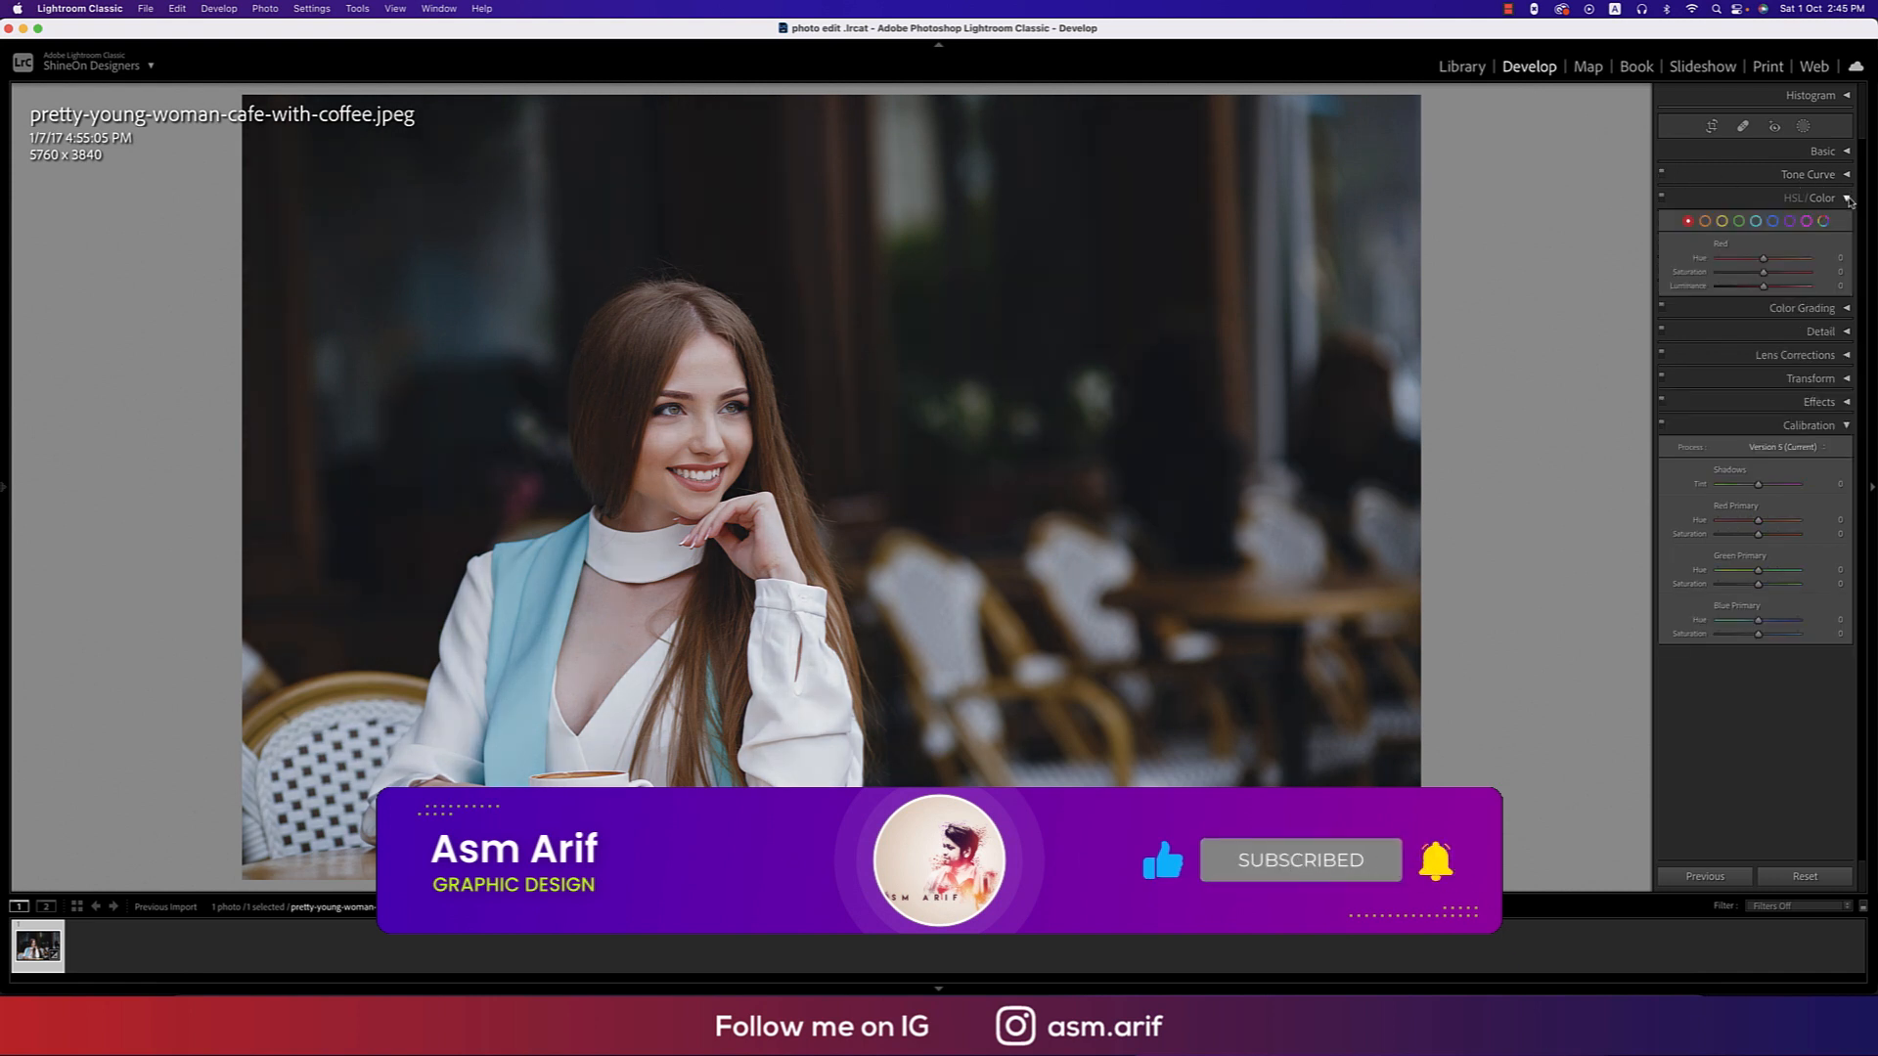
{"action": "left_click", "coordinate": [1792, 198]}
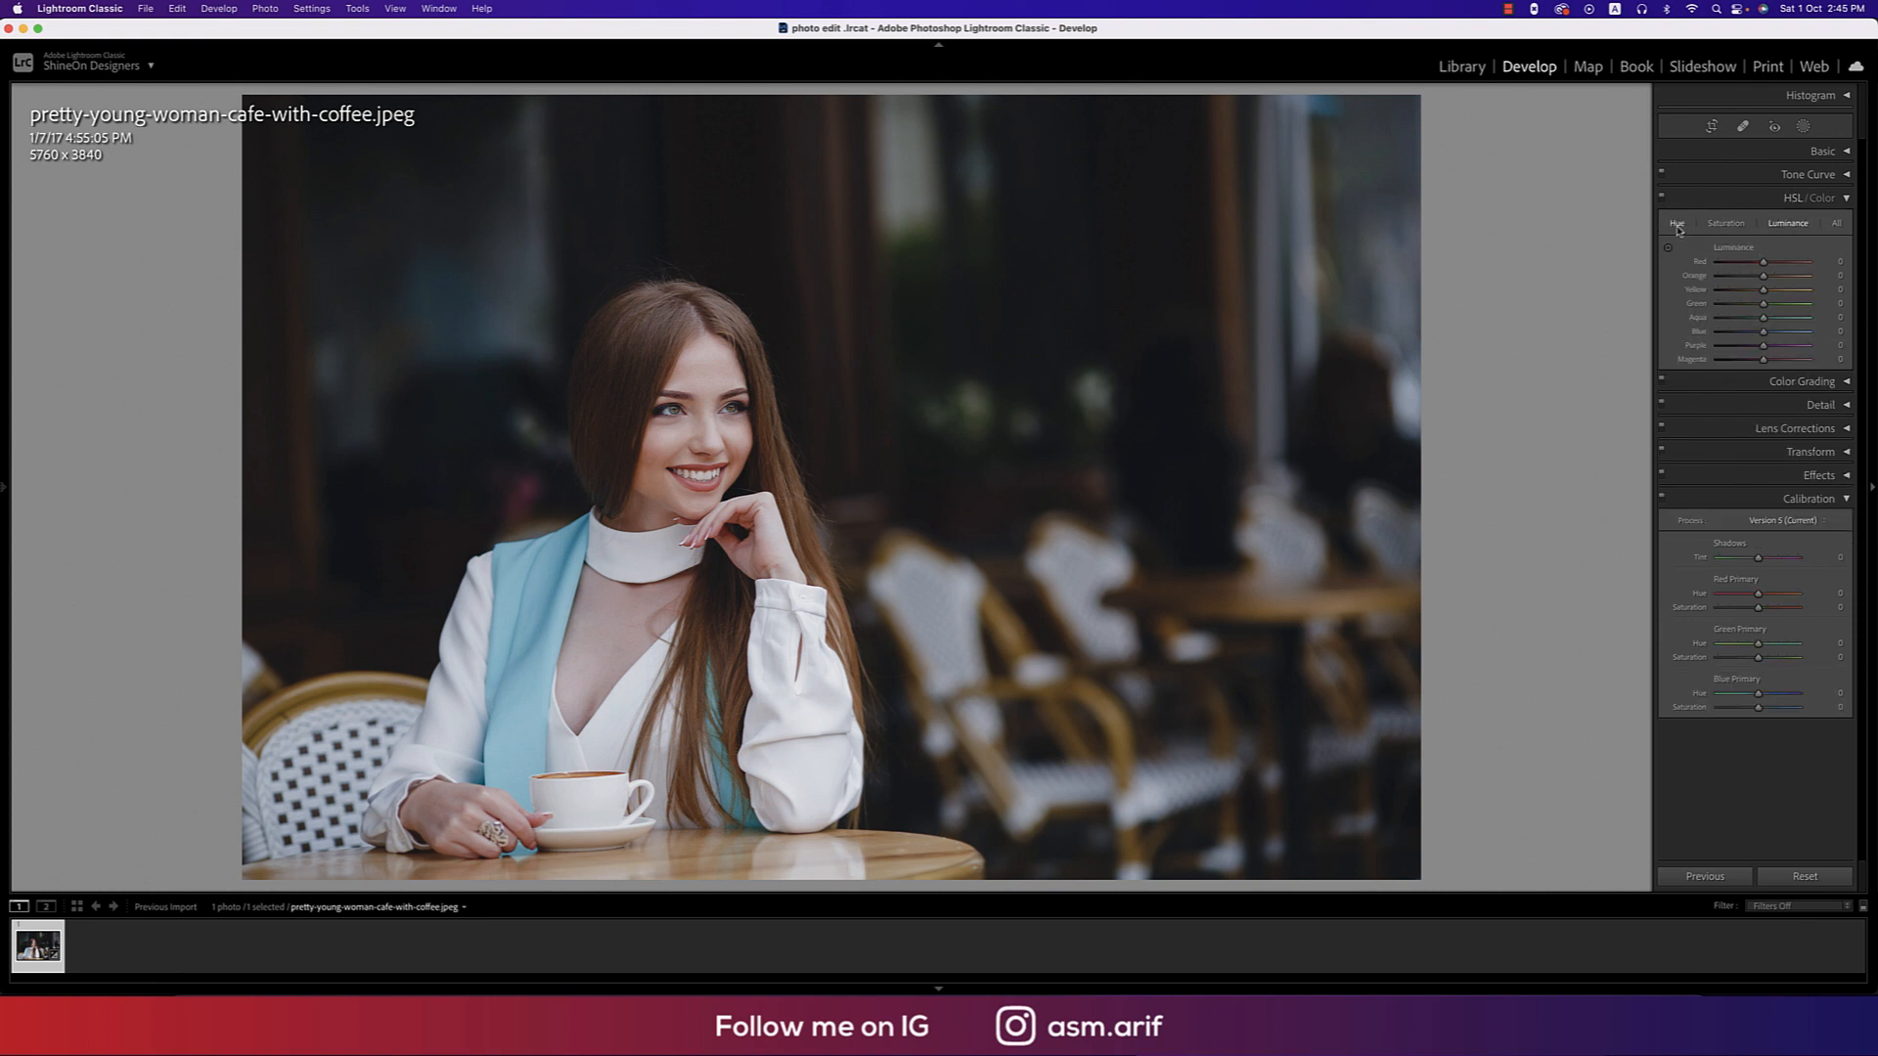
{"action": "left_click", "coordinate": [1678, 225]}
{"action": "left_click", "coordinate": [1729, 227]}
{"action": "left_click", "coordinate": [1777, 226]}
{"action": "left_click", "coordinate": [1675, 225]}
{"action": "left_click", "coordinate": [1836, 223]}
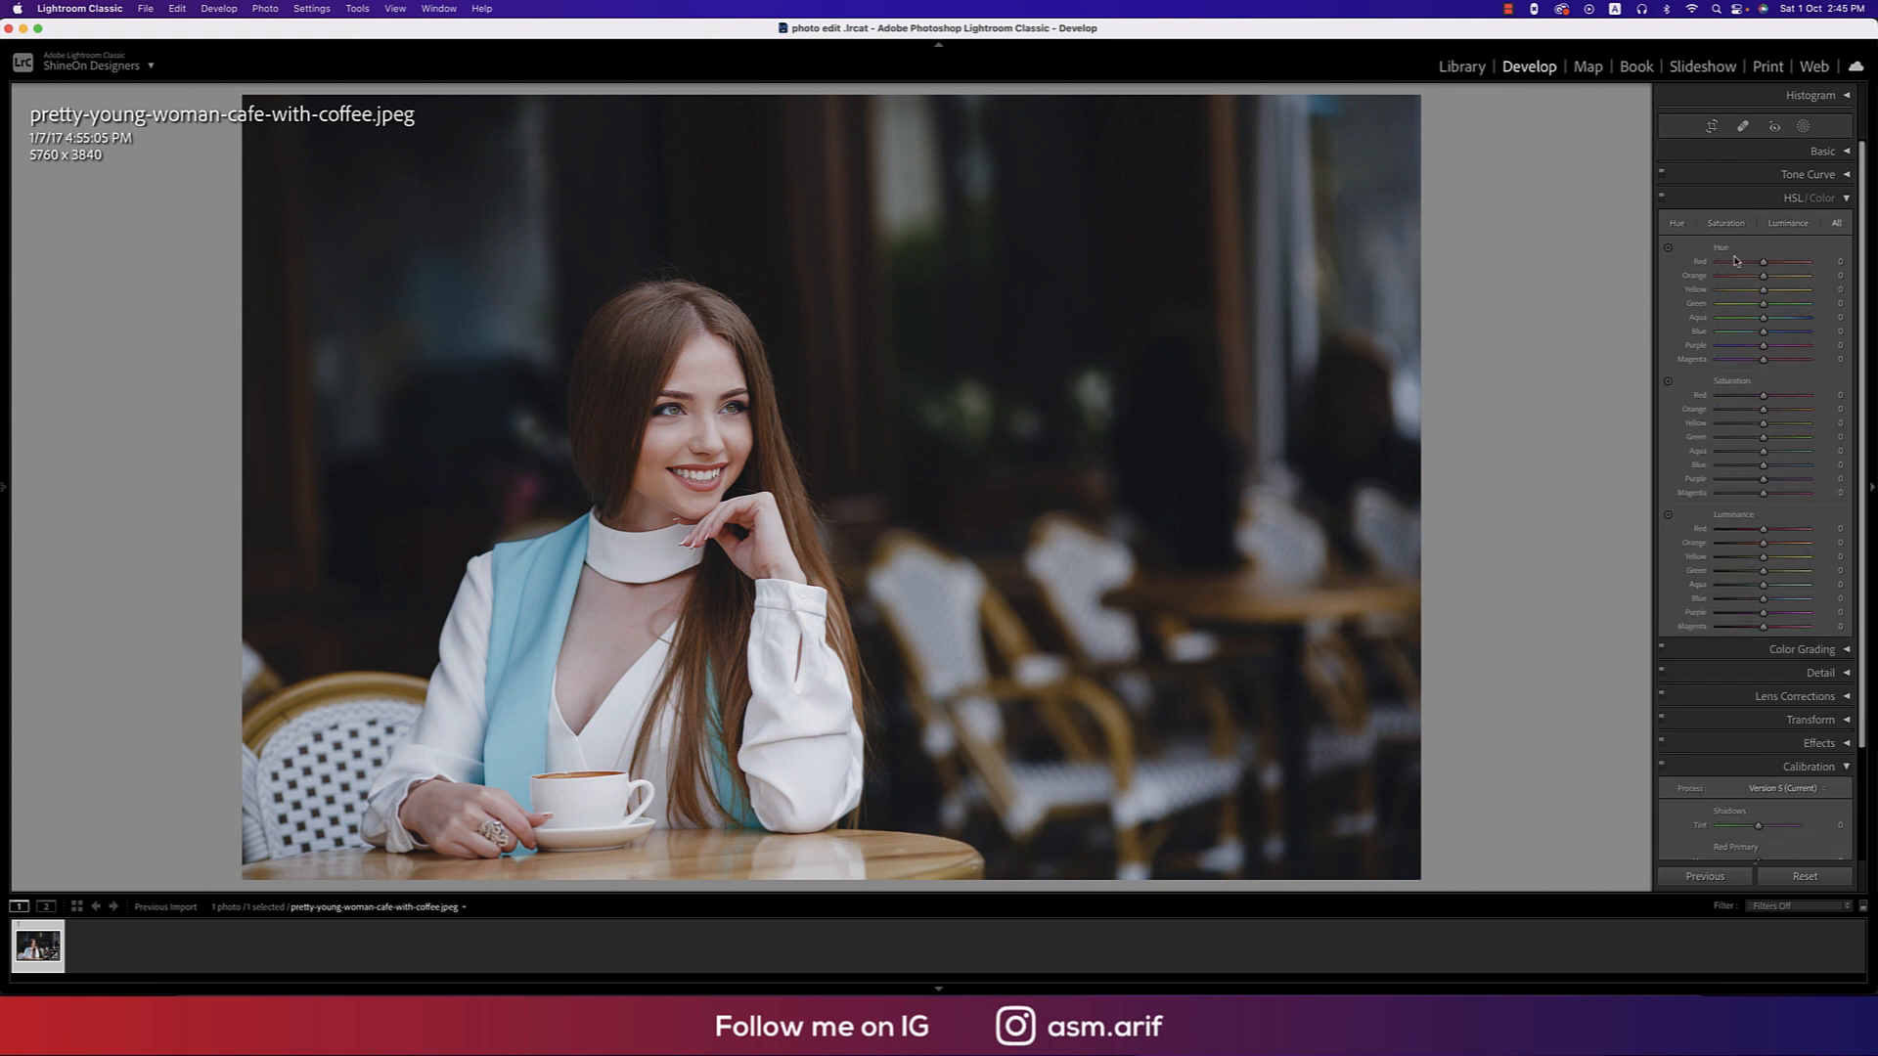
Adjust the red, orange, yellow and green hues, and set the aqua hue to −5.
{"action": "mouse_move", "coordinate": [1763, 261]}
{"action": "left_mouse_down"}
{"action": "mouse_move", "coordinate": [1805, 266]}
{"action": "mouse_move", "coordinate": [1766, 273]}
{"action": "left_mouse_up"}
{"action": "left_click_drag", "start_coordinate": [1765, 280], "coordinate": [1760, 286]}
{"action": "left_click", "coordinate": [1833, 290]}
{"action": "type", "text": "+"}
{"action": "left_click", "coordinate": [1837, 303]}
{"action": "left_click", "coordinate": [1839, 318]}
{"action": "type", "text": "- 5"}
Set the hue of blue to +5, purple to −5 and magenta to +5.
{"action": "left_click", "coordinate": [1841, 331]}
{"action": "type", "text": "+5"}
{"action": "left_click", "coordinate": [1836, 345]}
{"action": "left_click", "coordinate": [1835, 359]}
{"action": "left_click", "coordinate": [1835, 346]}
{"action": "type", "text": "-5"}
{"action": "left_click", "coordinate": [1839, 359]}
{"action": "type", "text": "+5"}
Set the saturation of red, orange, yellow and green to 5 each.
{"action": "left_click", "coordinate": [1843, 395]}
{"action": "type", "text": "5"}
{"action": "left_click", "coordinate": [1840, 410]}
{"action": "type", "text": "5"}
{"action": "left_click", "coordinate": [1839, 424]}
{"action": "type", "text": "5"}
{"action": "left_click", "coordinate": [1838, 437]}
{"action": "type", "text": "55"}
{"action": "left_click", "coordinate": [1839, 451]}
{"action": "left_click", "coordinate": [1838, 437]}
{"action": "type", "text": "5"}
Set the saturation of aqua, blue, purple and magenta to 5 each.
{"action": "left_click", "coordinate": [1837, 452]}
{"action": "type", "text": "5"}
{"action": "left_click", "coordinate": [1839, 465]}
{"action": "type", "text": "5"}
{"action": "left_click", "coordinate": [1838, 480]}
{"action": "type", "text": "5"}
{"action": "left_click", "coordinate": [1838, 493]}
{"action": "type", "text": "5"}
Set the luminance of red, orange, yellow and green to 10 each.
{"action": "left_click", "coordinate": [1838, 528]}
{"action": "type", "text": "10"}
{"action": "key", "text": "Return"}
{"action": "left_click", "coordinate": [1837, 545]}
{"action": "type", "text": "10"}
{"action": "left_click", "coordinate": [1839, 557]}
{"action": "type", "text": "10"}
{"action": "left_click", "coordinate": [1839, 570]}
{"action": "type", "text": "10"}
Set the luminance of aqua, blue and purple to 10, adjust magenta's luminance, and collapse the HSL section.
{"action": "left_click", "coordinate": [1839, 584]}
{"action": "type", "text": "10"}
{"action": "left_click", "coordinate": [1839, 598]}
{"action": "type", "text": "10"}
{"action": "left_click", "coordinate": [1839, 613]}
{"action": "type", "text": "10"}
{"action": "left_click", "coordinate": [1839, 626]}
{"action": "type", "text": "1"}
{"action": "left_click", "coordinate": [1845, 199]}
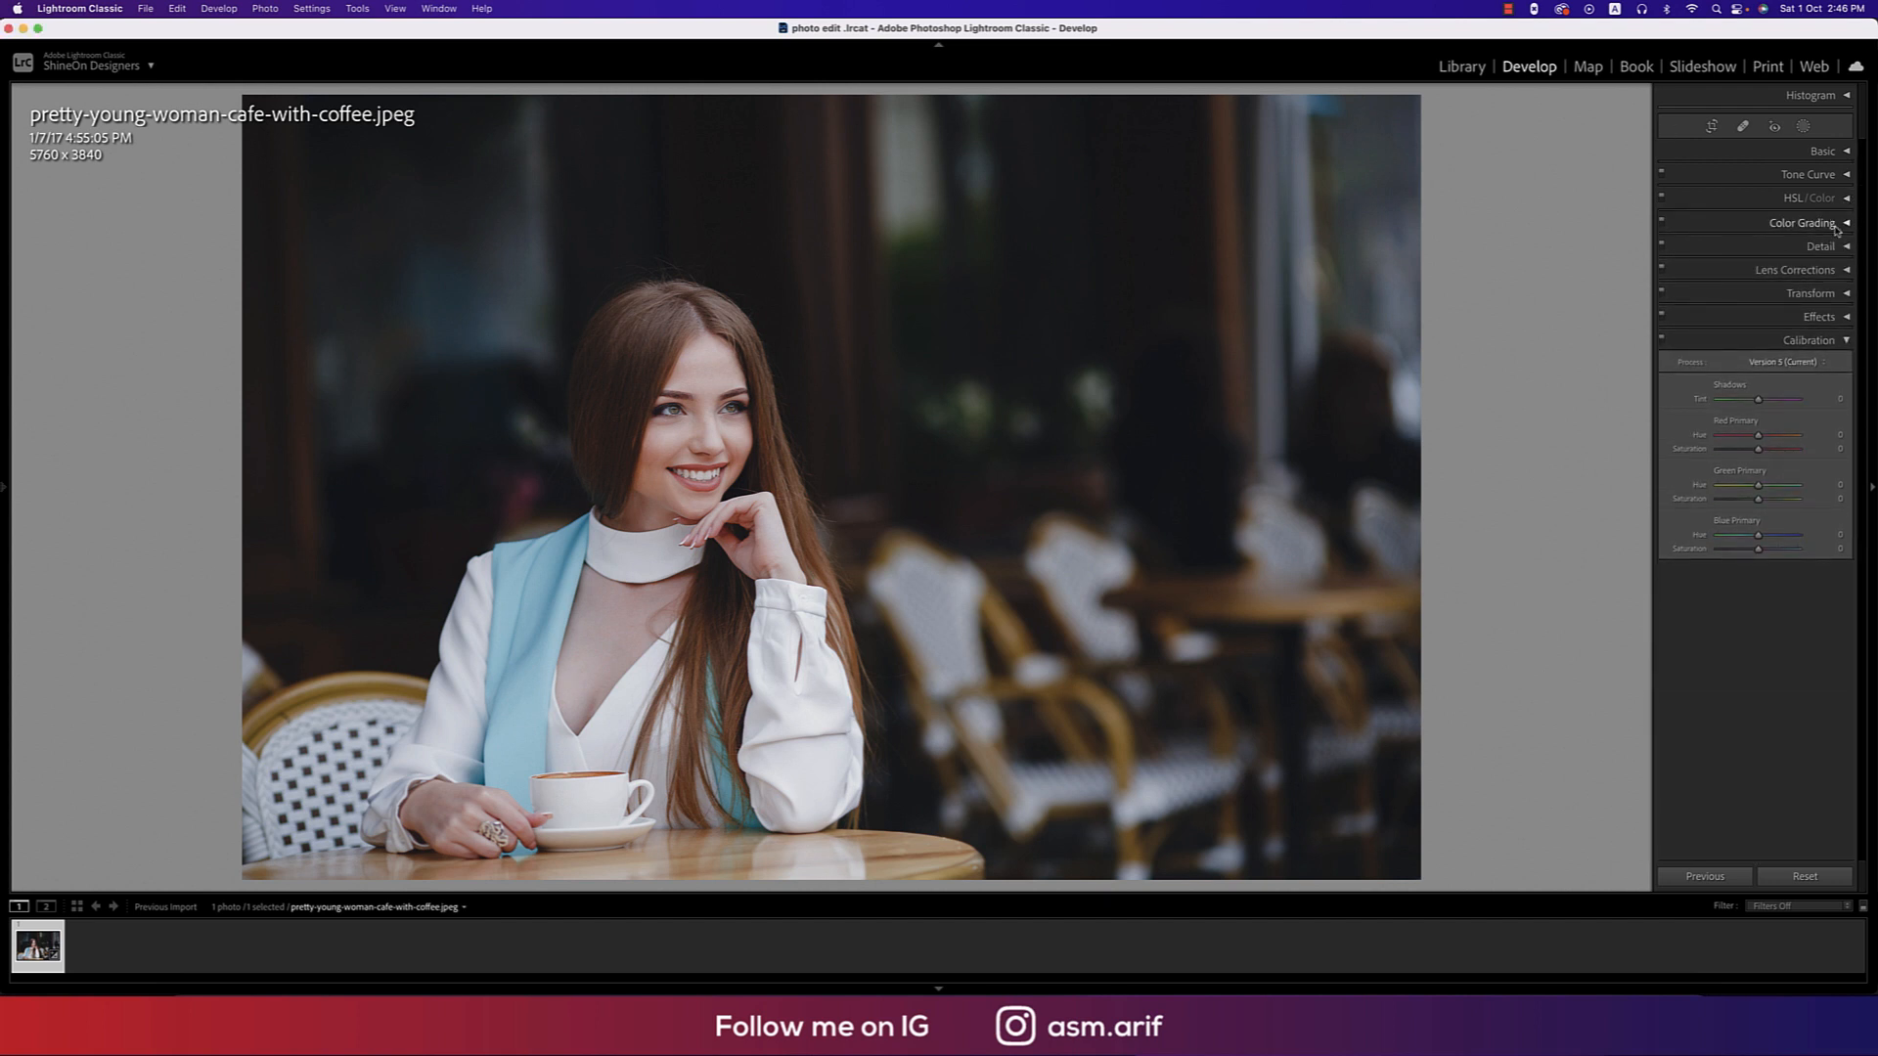
Color-grade the shadows with a saturation of 15 and a blue hue.
{"action": "left_click", "coordinate": [1846, 224]}
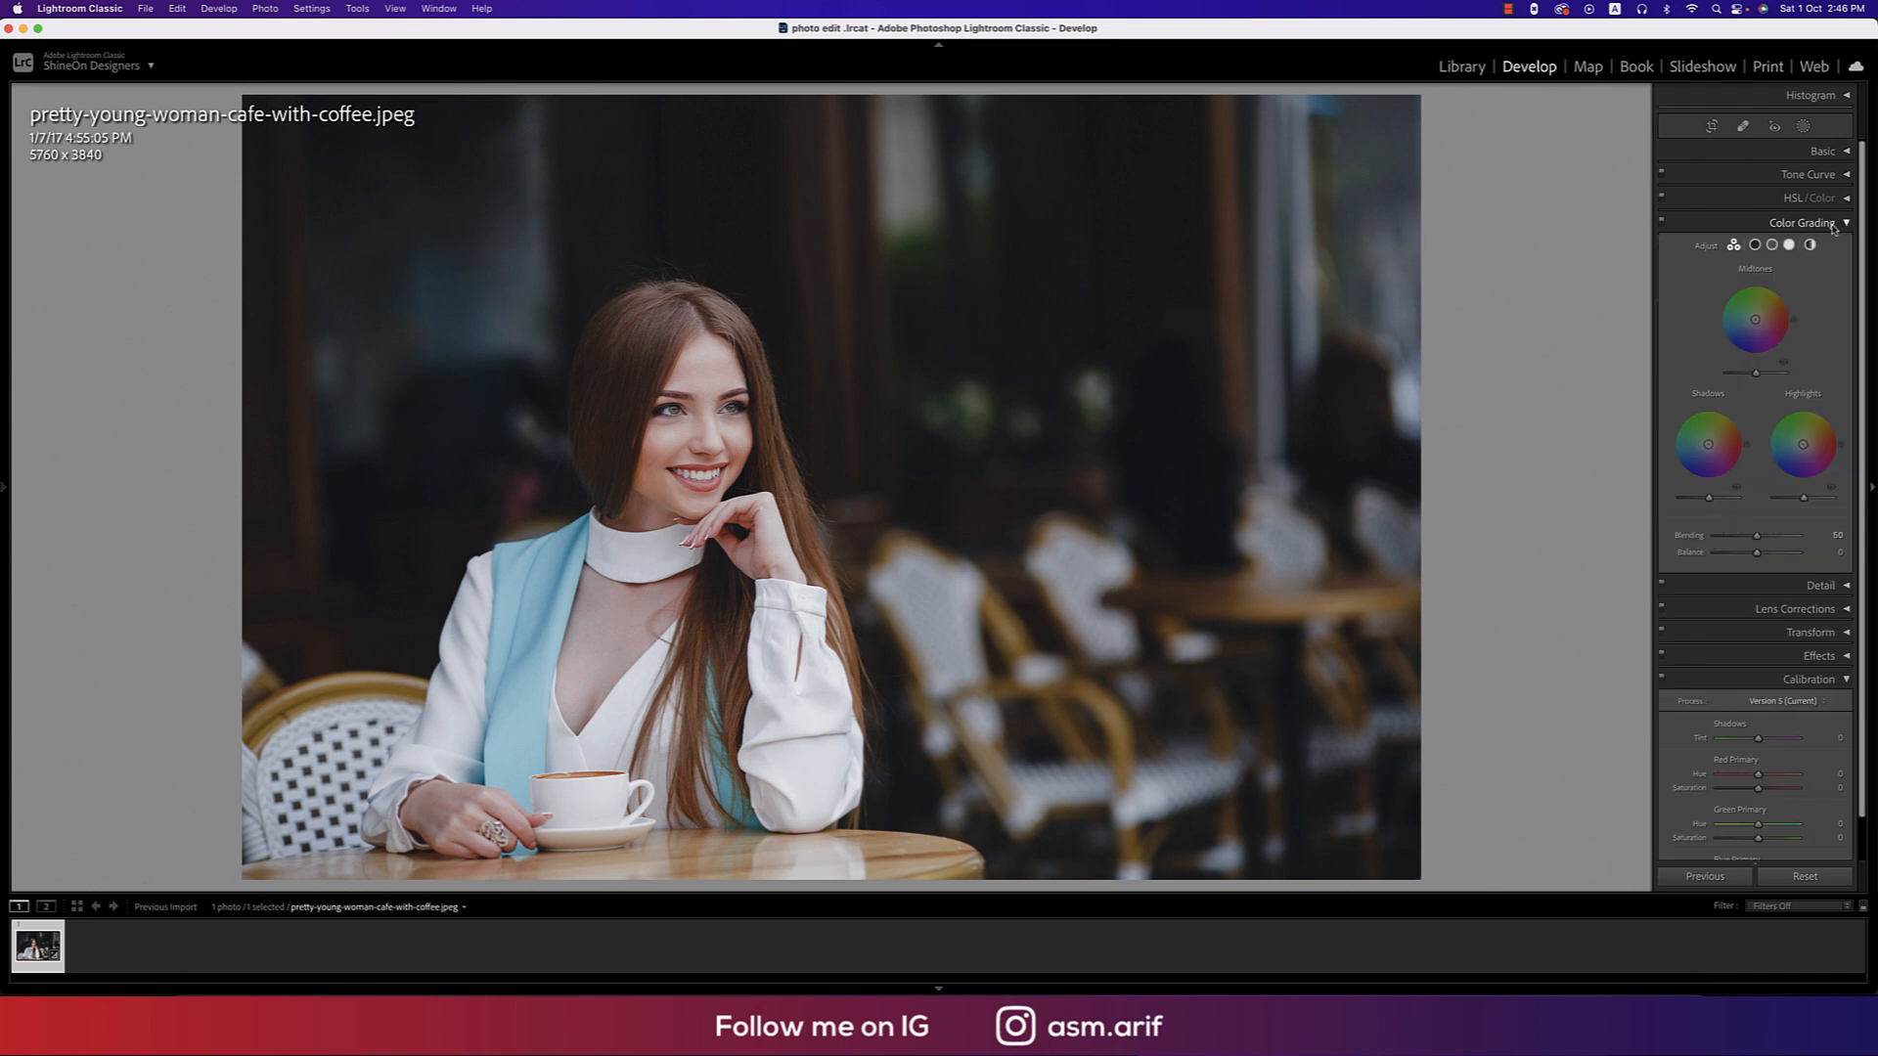
{"action": "left_click", "coordinate": [1755, 245]}
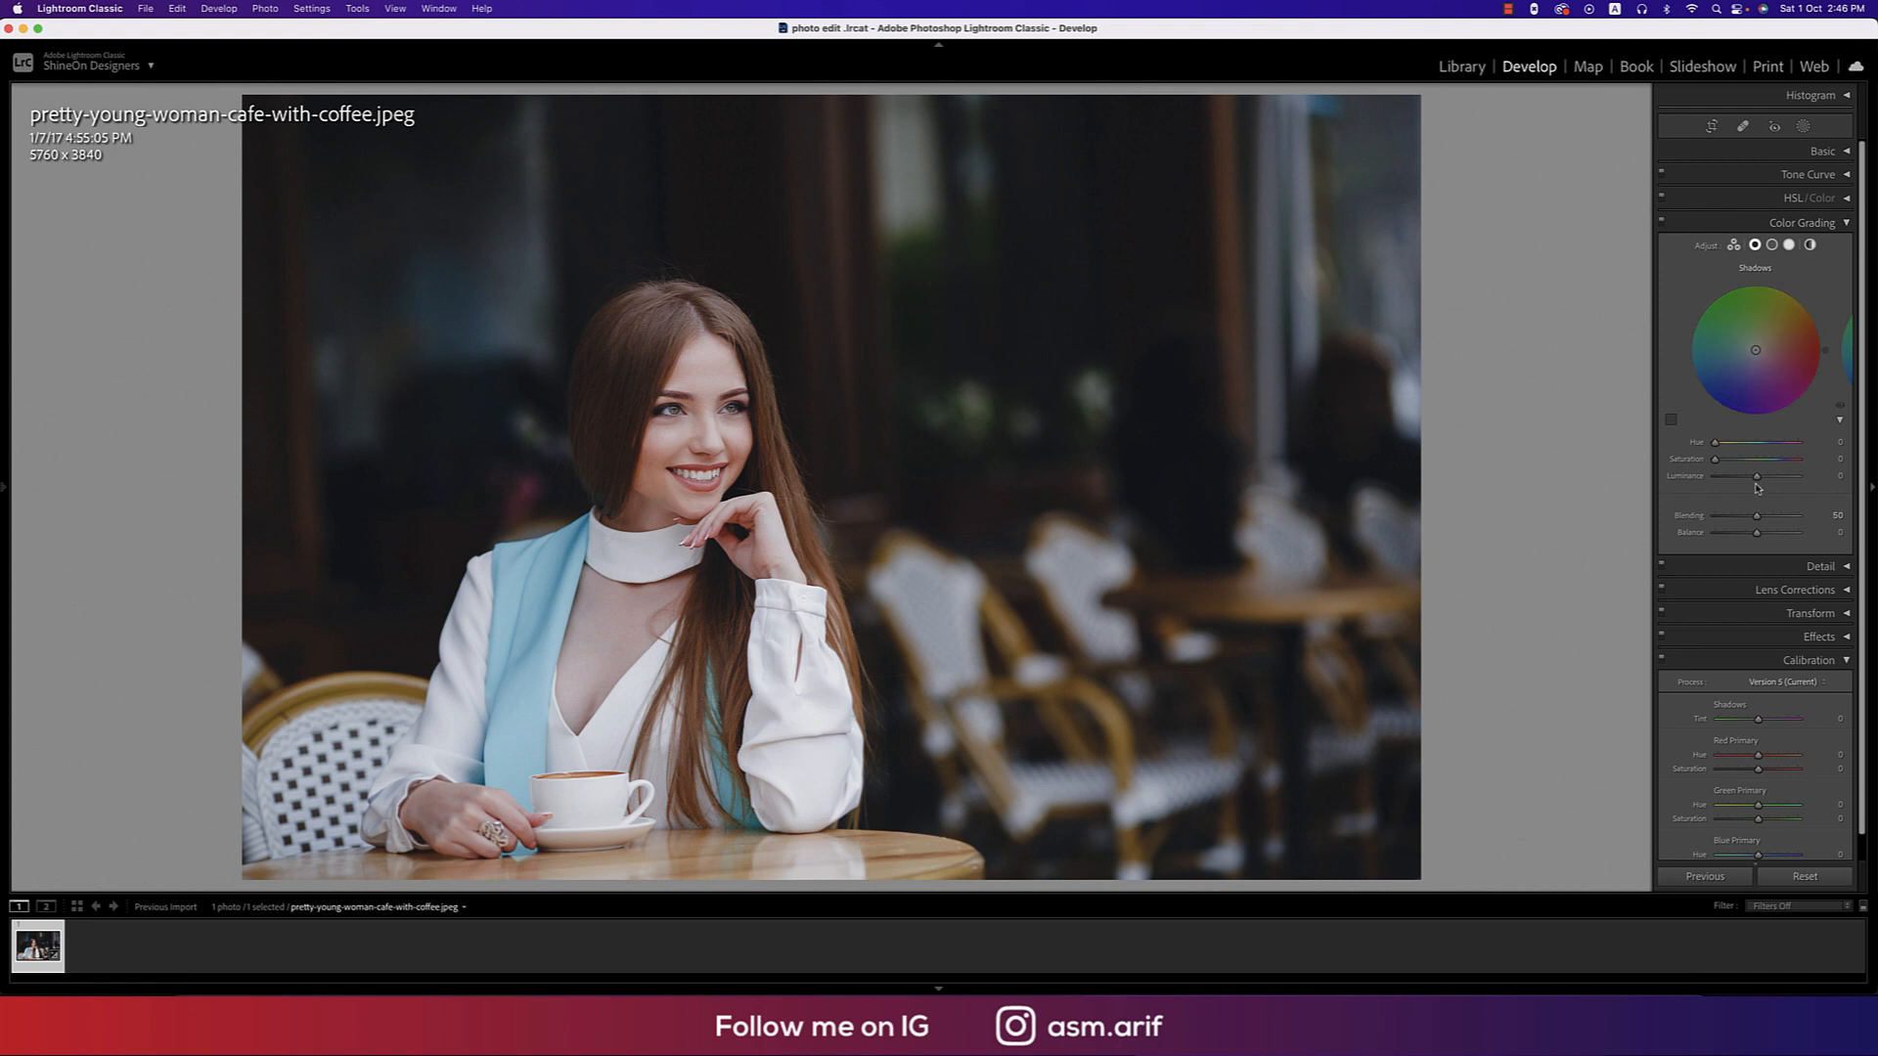
{"action": "left_click", "coordinate": [1840, 459]}
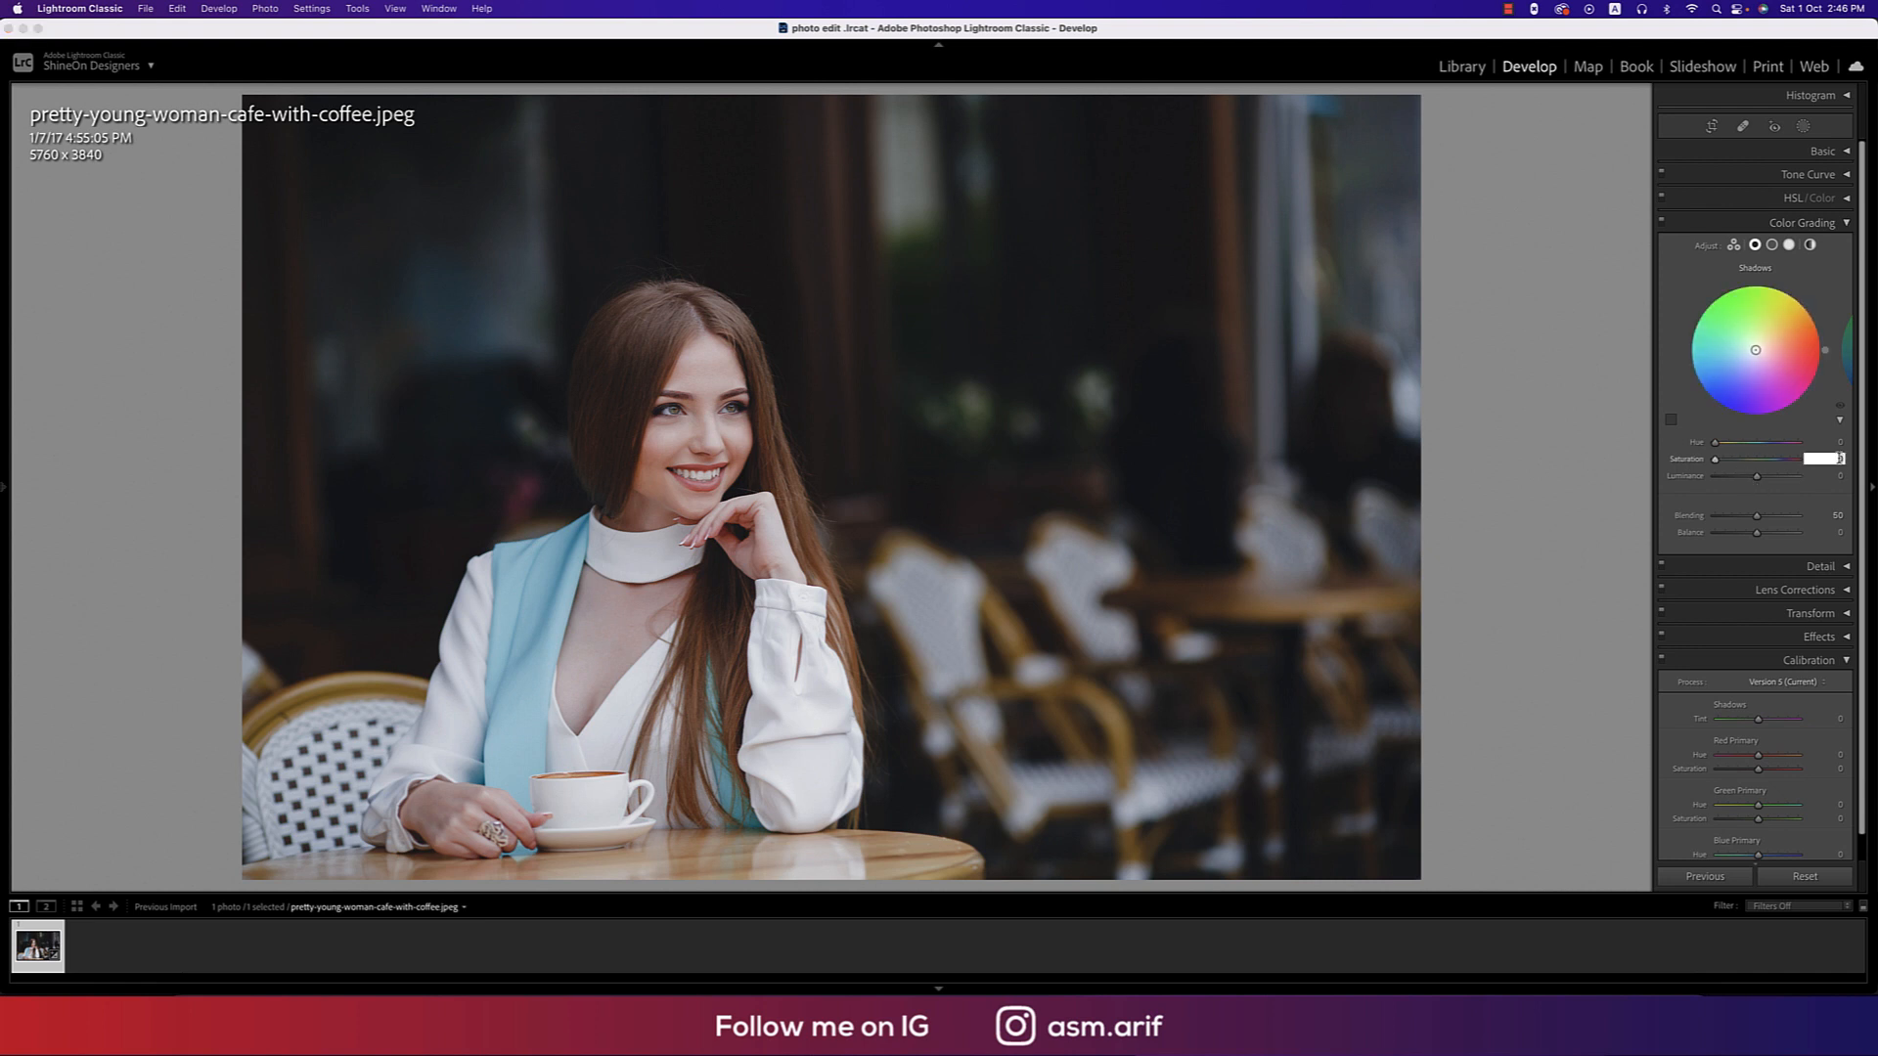
{"action": "type", "text": "15"}
{"action": "key", "text": "Return"}
{"action": "left_click_drag", "start_coordinate": [1715, 448], "coordinate": [1775, 457]}
Color-grade the midtones with a saturation of 15 and a green hue of about 140.
{"action": "left_click", "coordinate": [1771, 244]}
{"action": "left_click", "coordinate": [1833, 459]}
{"action": "type", "text": "5"}
{"action": "key", "text": "shift+Tab"}
{"action": "mouse_move", "coordinate": [1725, 444]}
{"action": "left_mouse_down"}
{"action": "mouse_move", "coordinate": [1780, 454]}
{"action": "mouse_move", "coordinate": [1748, 455]}
{"action": "left_mouse_up"}
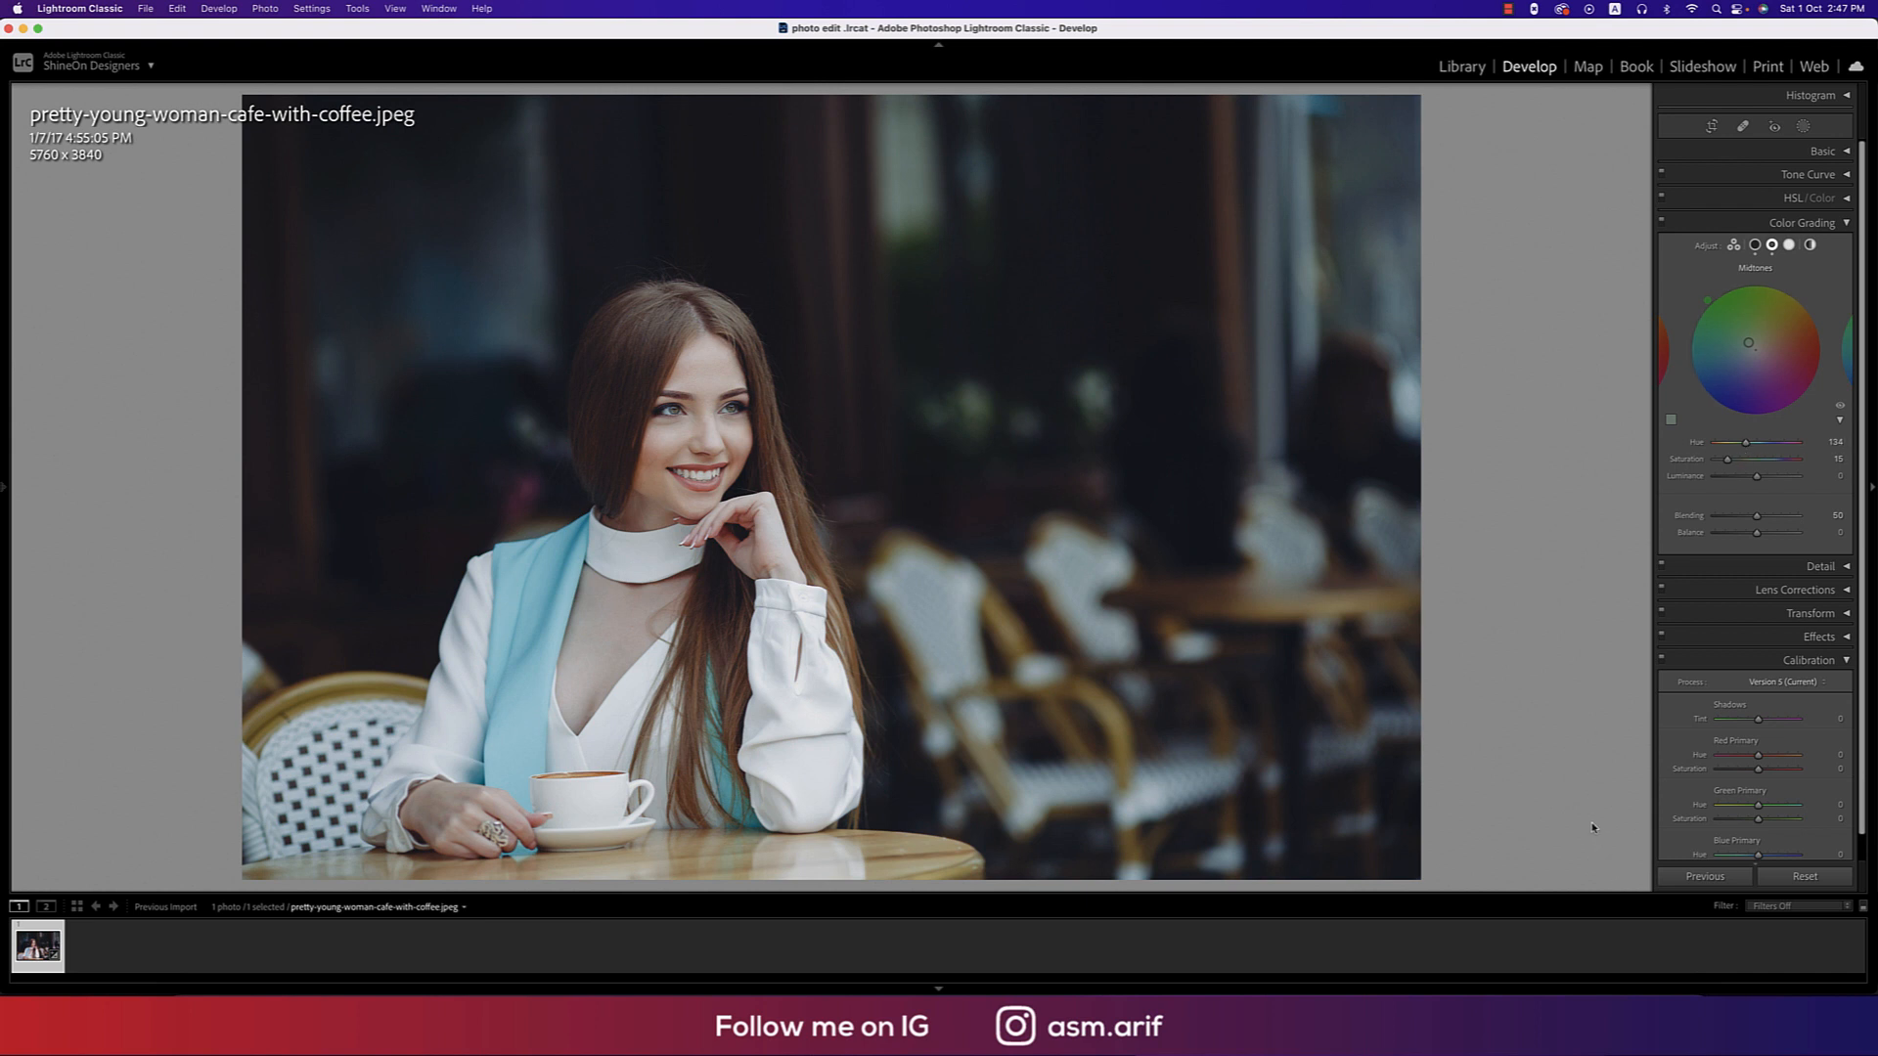
{"action": "mouse_move", "coordinate": [1746, 445]}
{"action": "left_mouse_down"}
{"action": "mouse_move", "coordinate": [1810, 449]}
{"action": "mouse_move", "coordinate": [1749, 455]}
{"action": "left_mouse_up"}
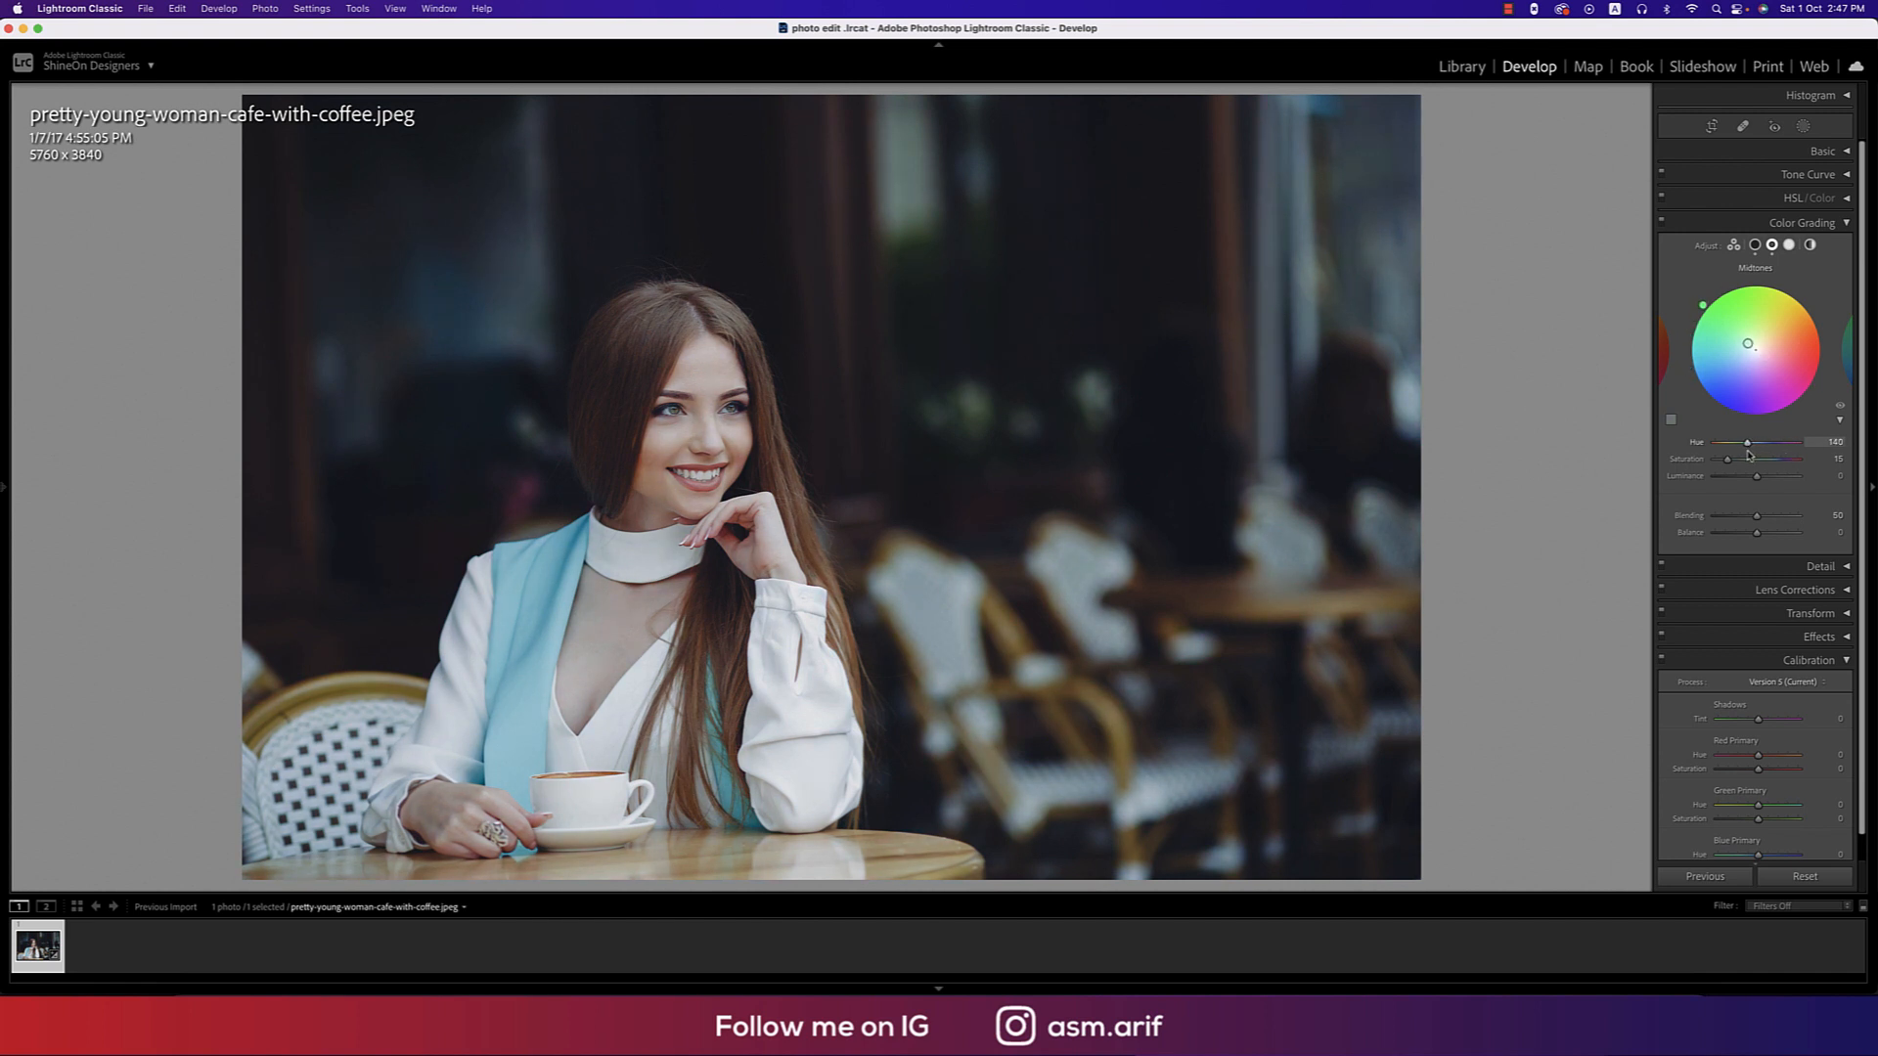
Color-grade the highlights with a saturation of 15 and a hue of about 99.
{"action": "left_click", "coordinate": [1788, 245]}
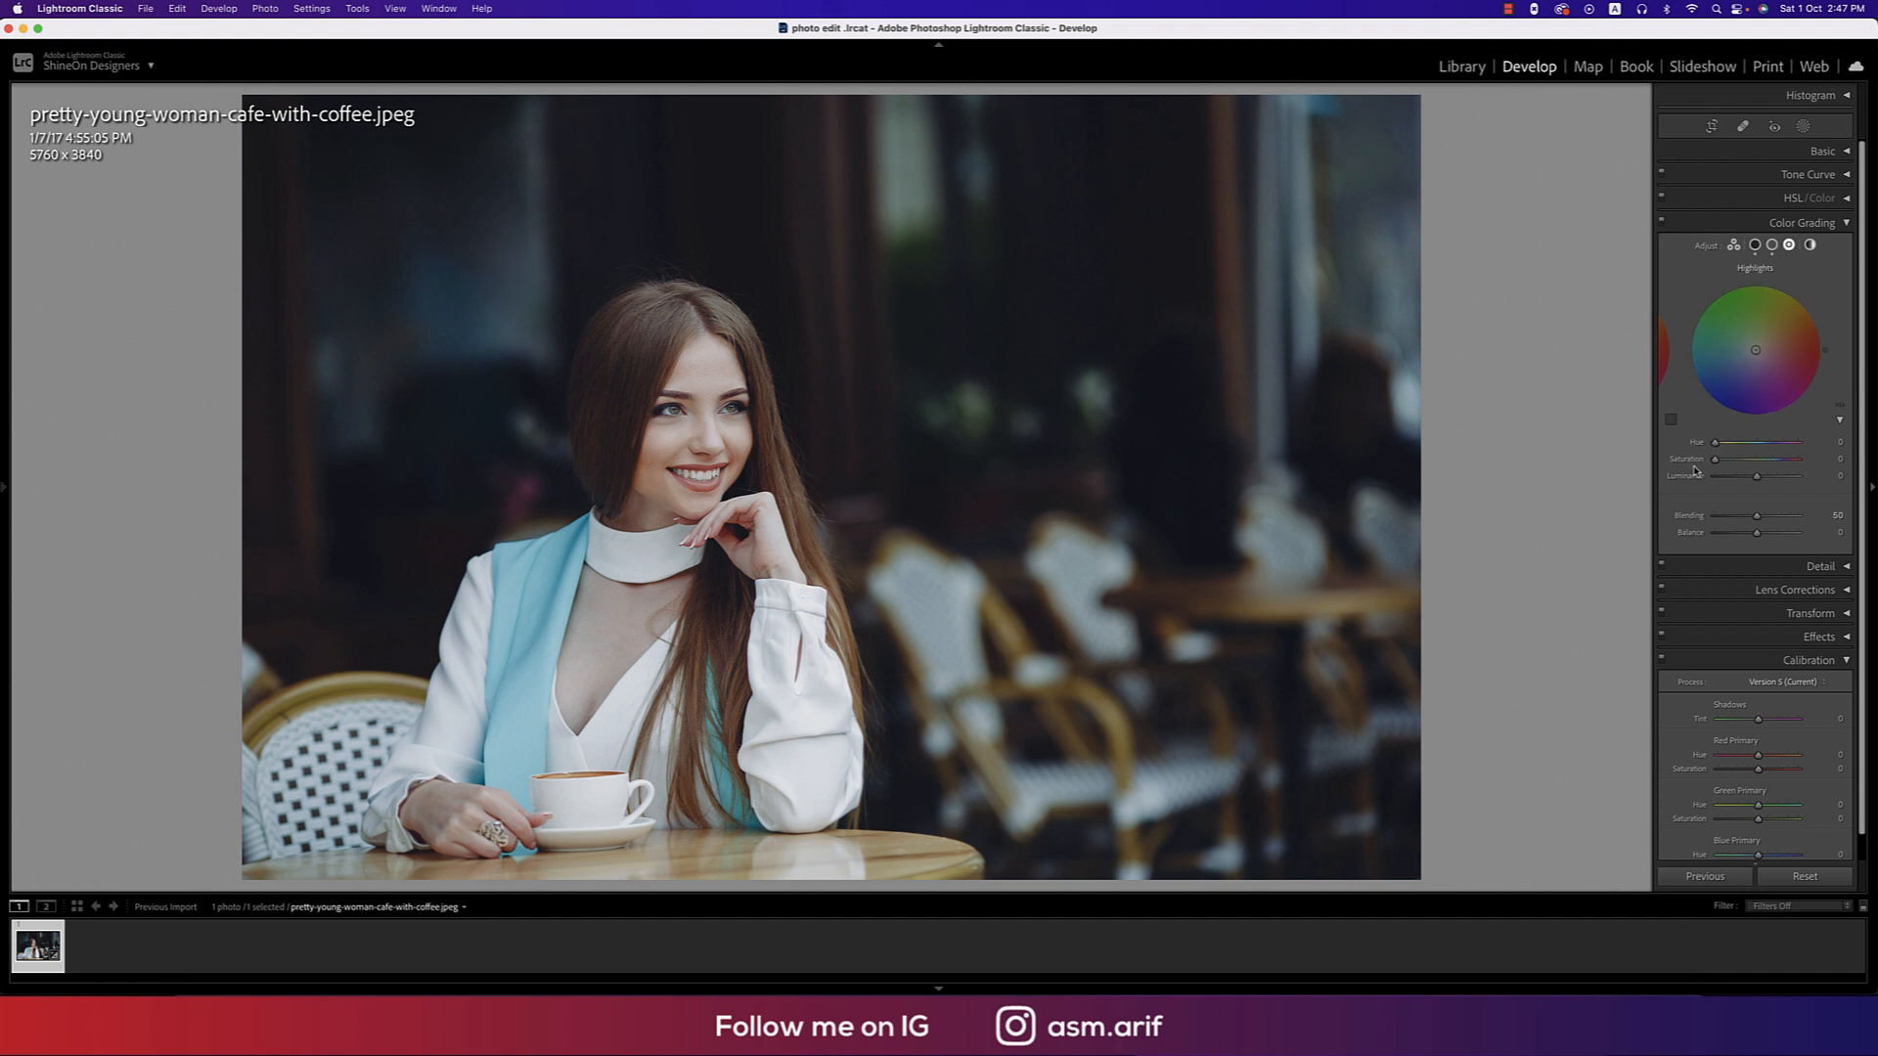
{"action": "left_click", "coordinate": [1837, 460]}
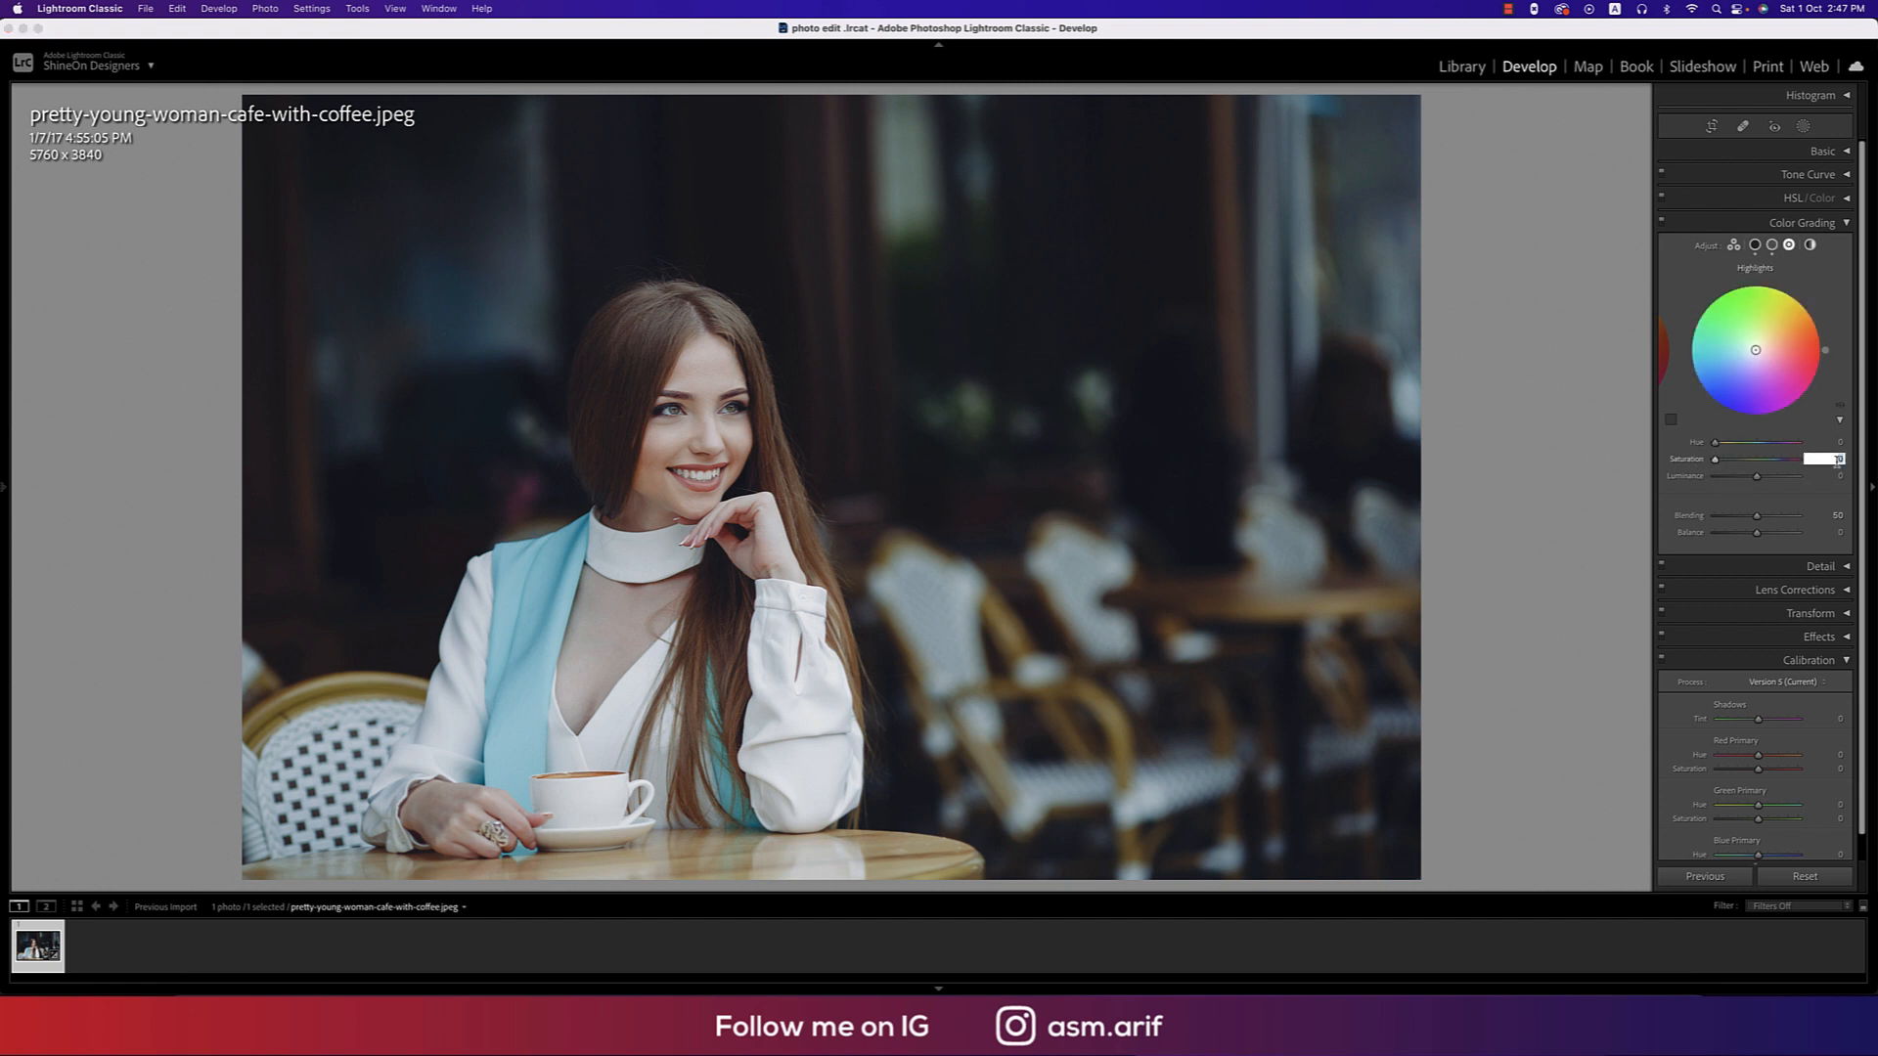
{"action": "type", "text": "15"}
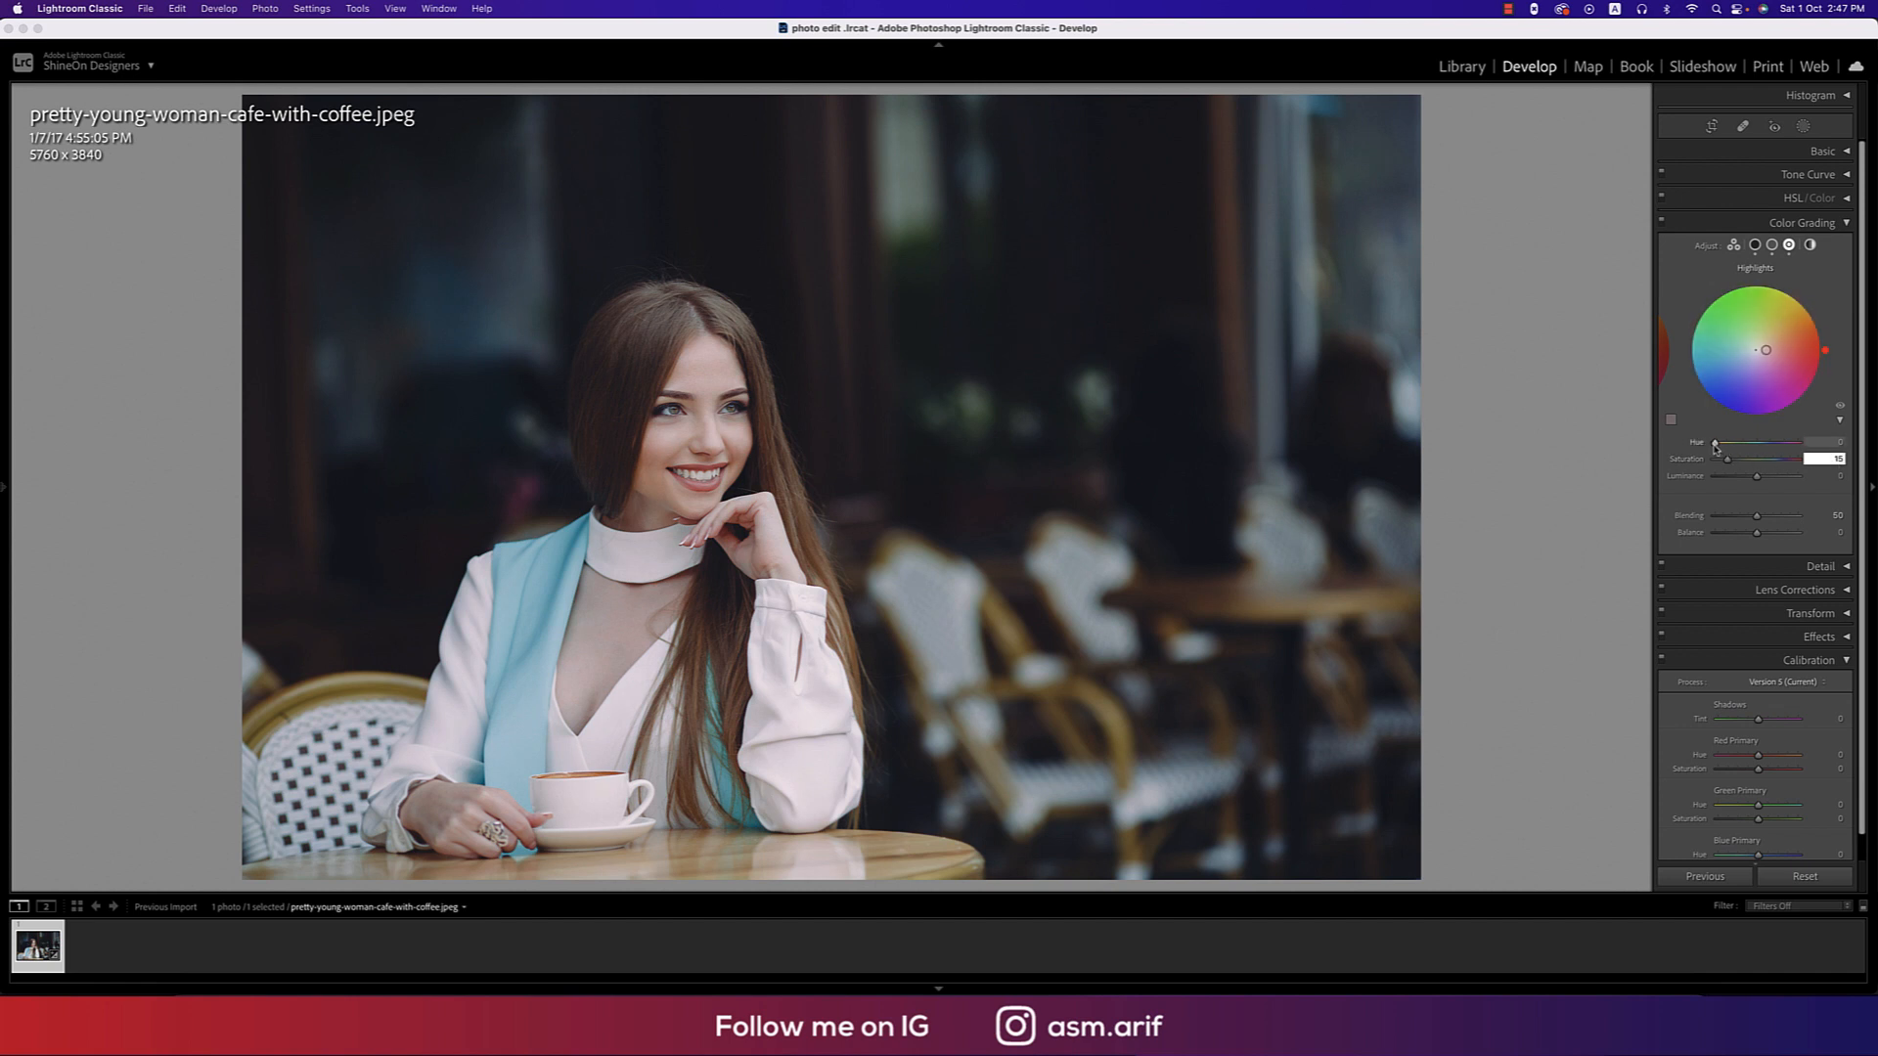
{"action": "mouse_move", "coordinate": [1718, 442]}
{"action": "left_mouse_down"}
{"action": "mouse_move", "coordinate": [1759, 452]}
{"action": "mouse_move", "coordinate": [1738, 452]}
{"action": "left_mouse_up"}
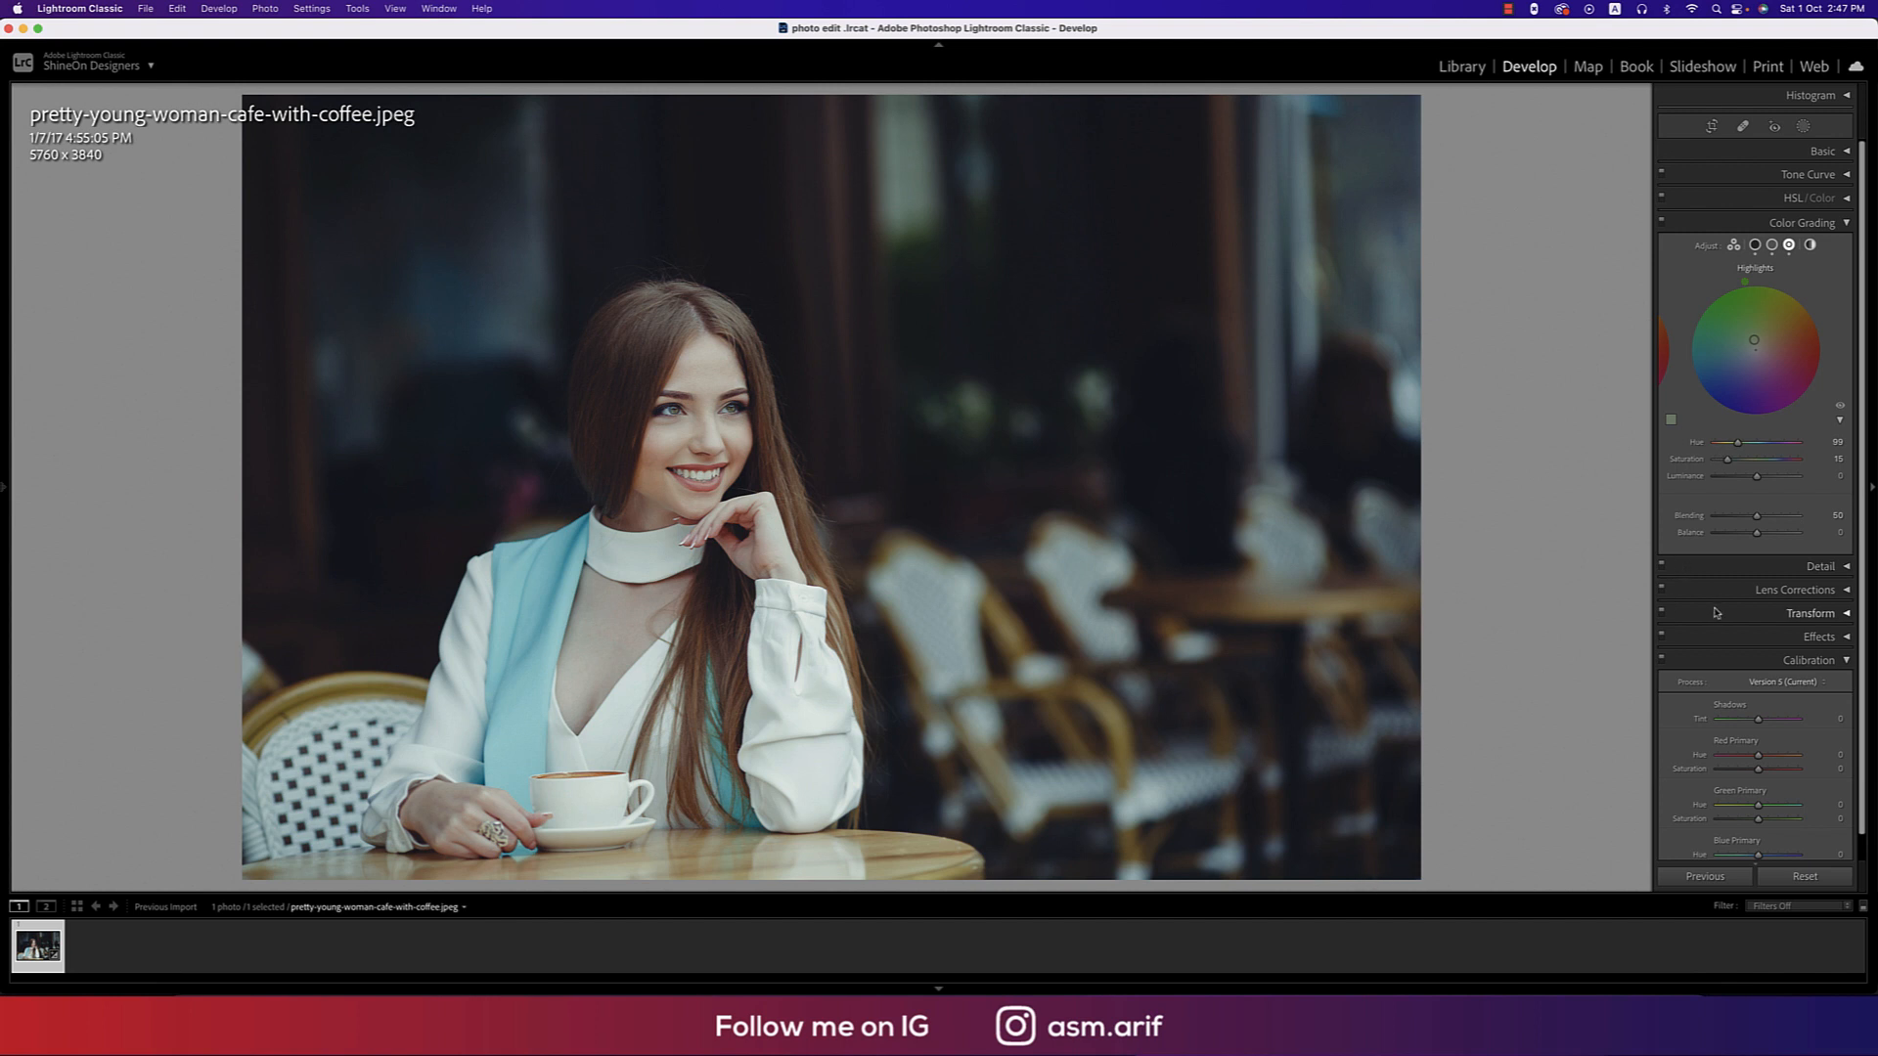
Review the Basic settings, compare the photo before and after the color grade, and collapse the Color Grading section.
{"action": "left_click", "coordinate": [1847, 152]}
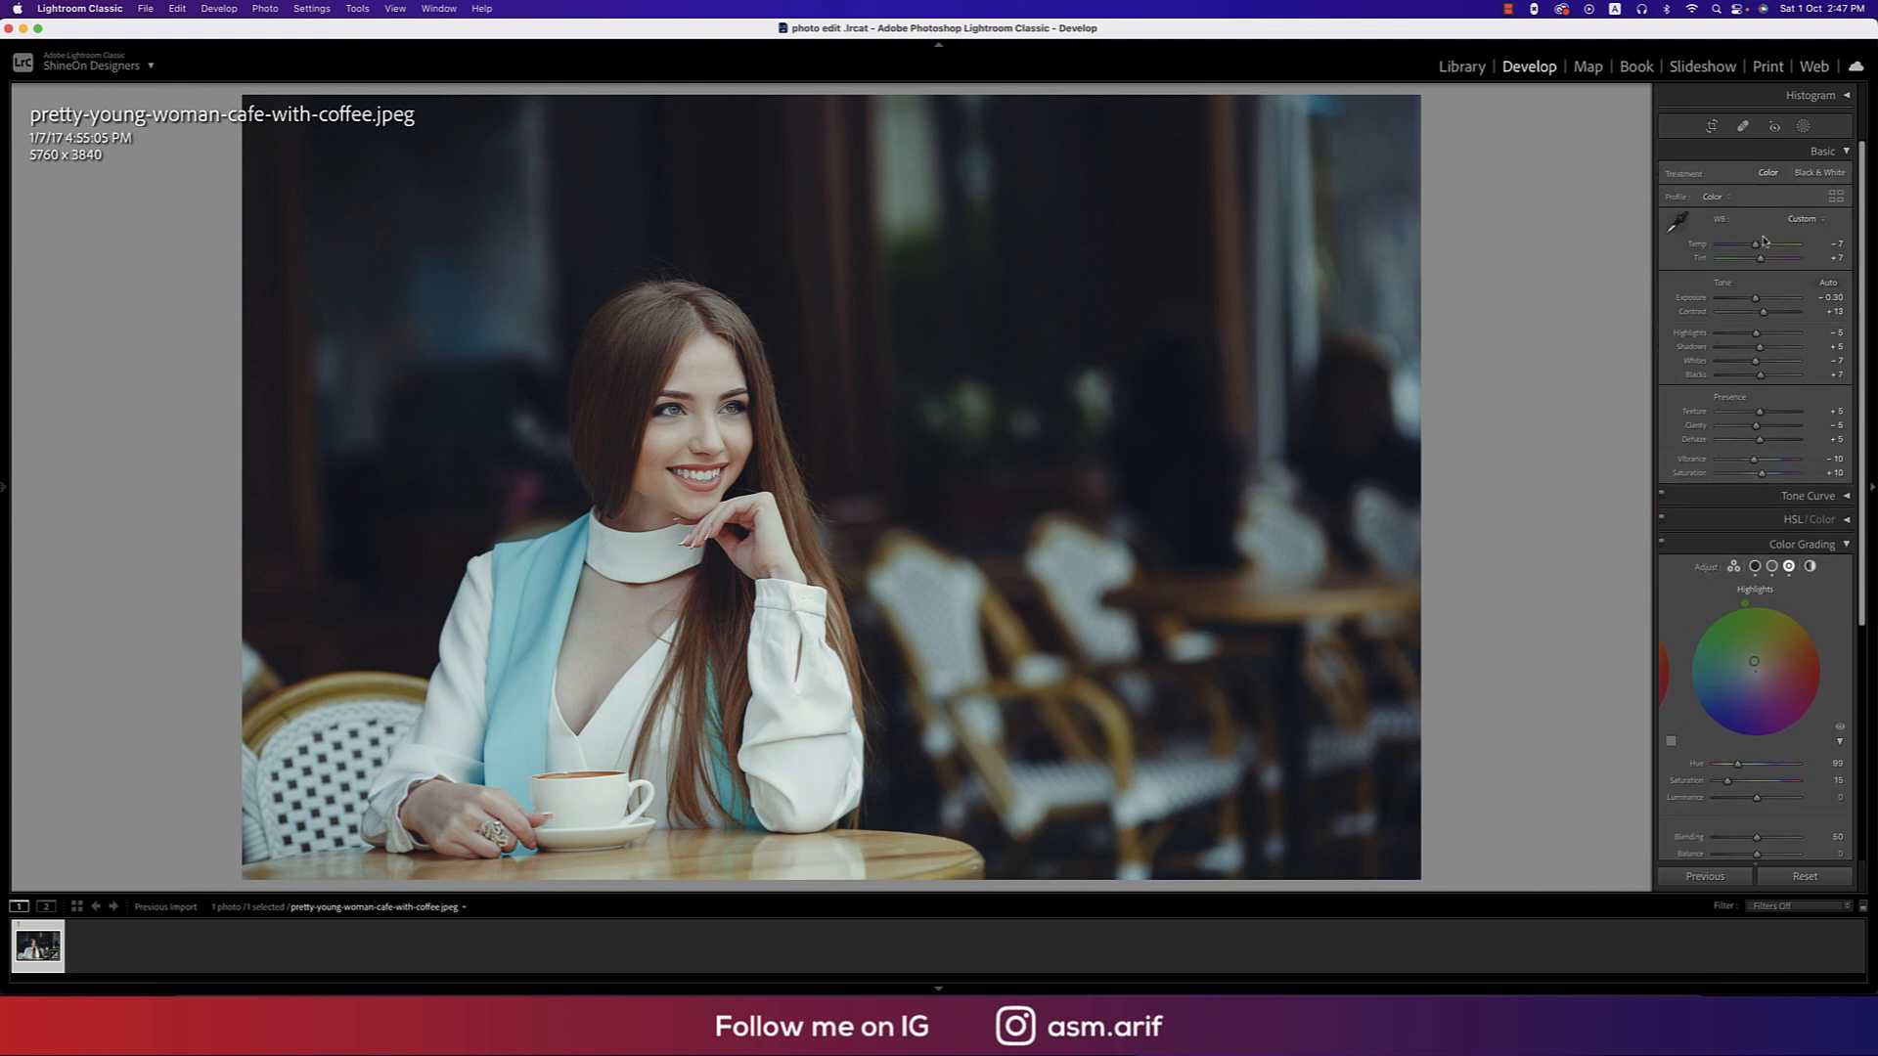
{"action": "left_click", "coordinate": [1829, 152]}
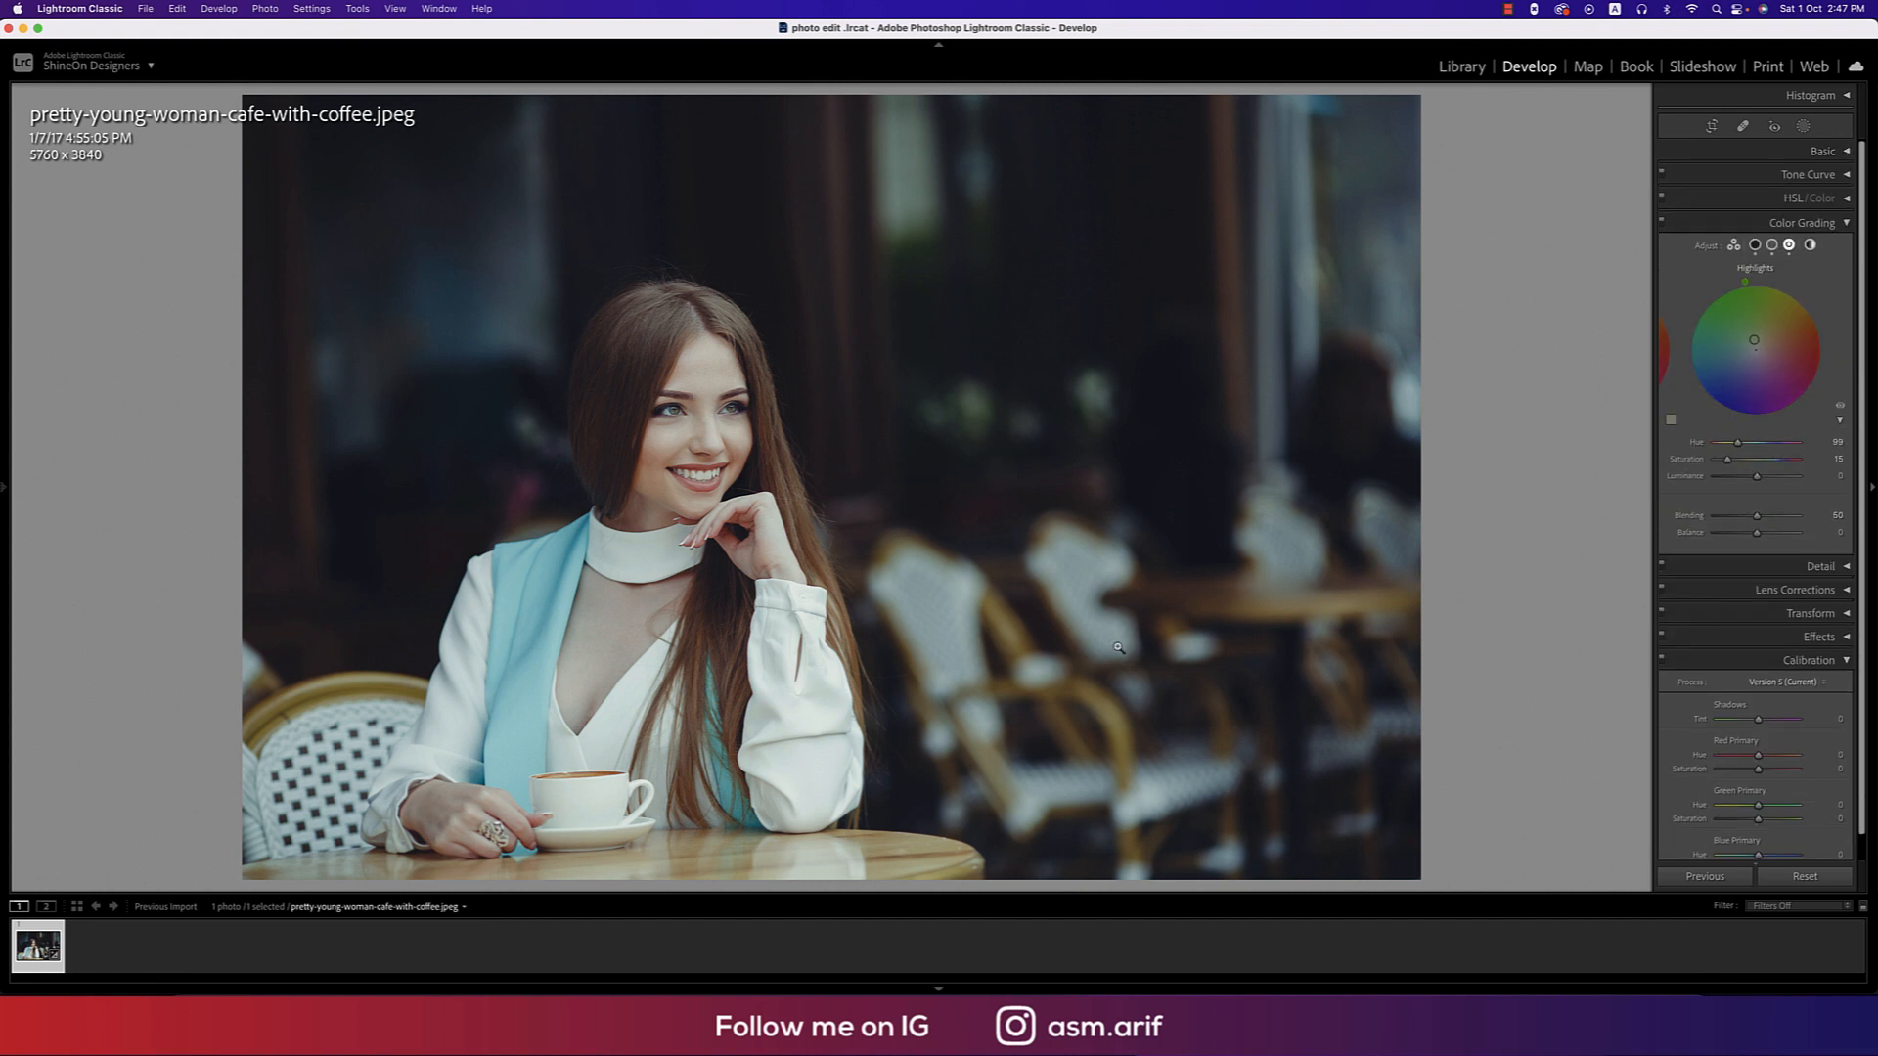
{"action": "key", "text": "y"}
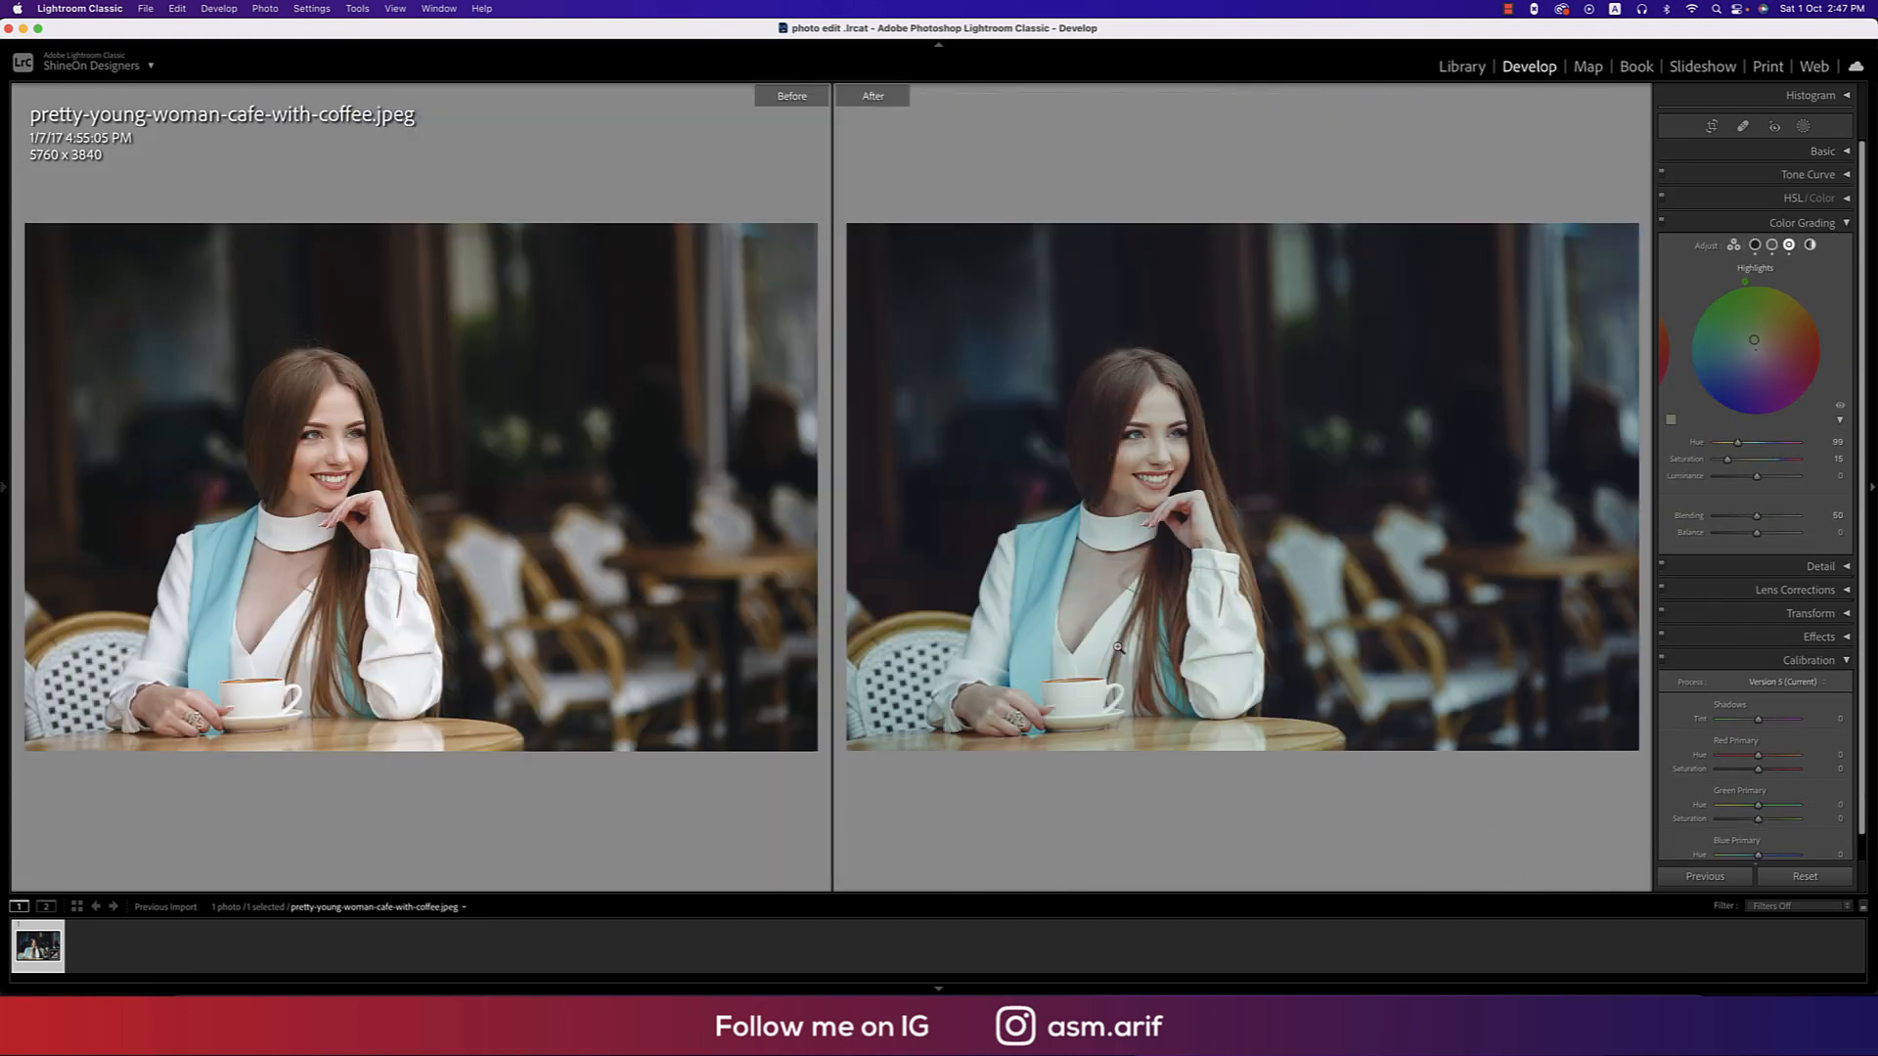
{"action": "left_click", "coordinate": [431, 450]}
{"action": "left_click", "coordinate": [431, 452]}
{"action": "left_click", "coordinate": [259, 474]}
{"action": "left_click", "coordinate": [258, 477]}
{"action": "left_click", "coordinate": [1805, 223]}
{"action": "key", "text": "y"}
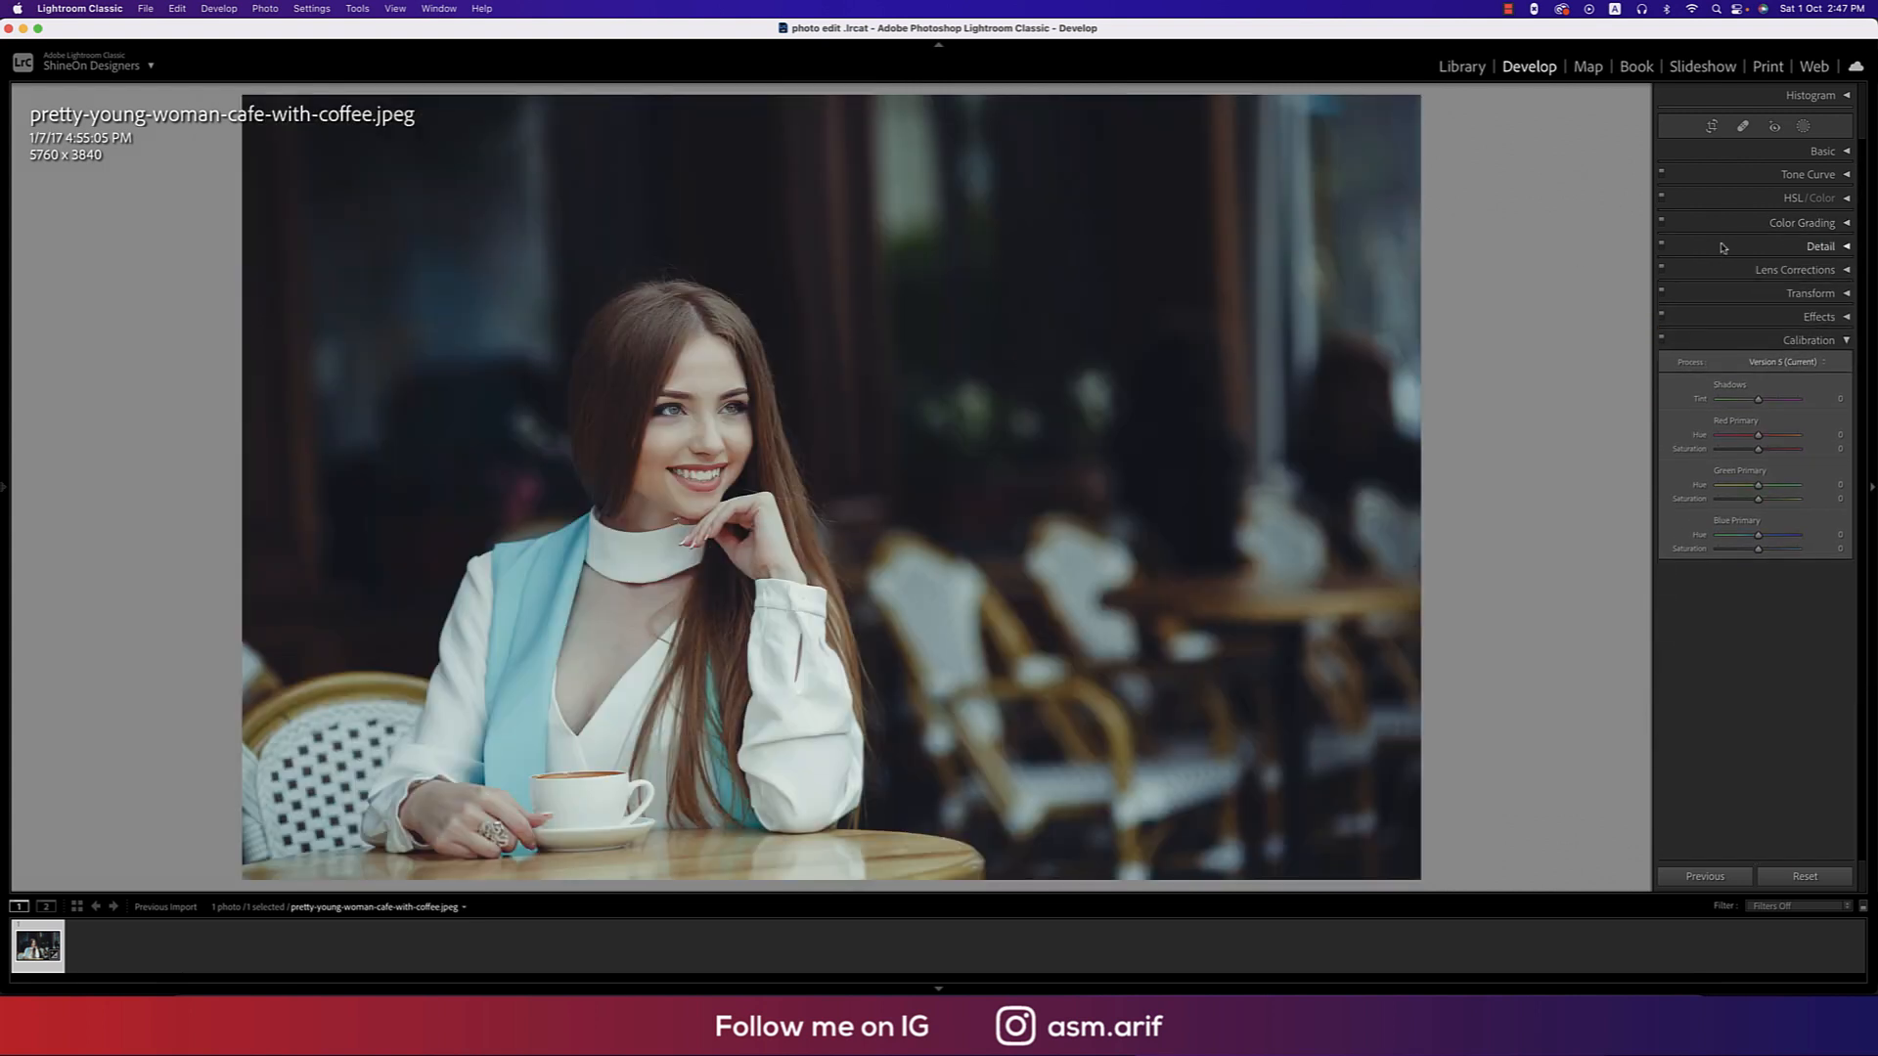
Set luminance and color noise reduction to 15 each, check the woman's eye in the detail preview, and collapse the Detail section.
{"action": "left_click", "coordinate": [1831, 247]}
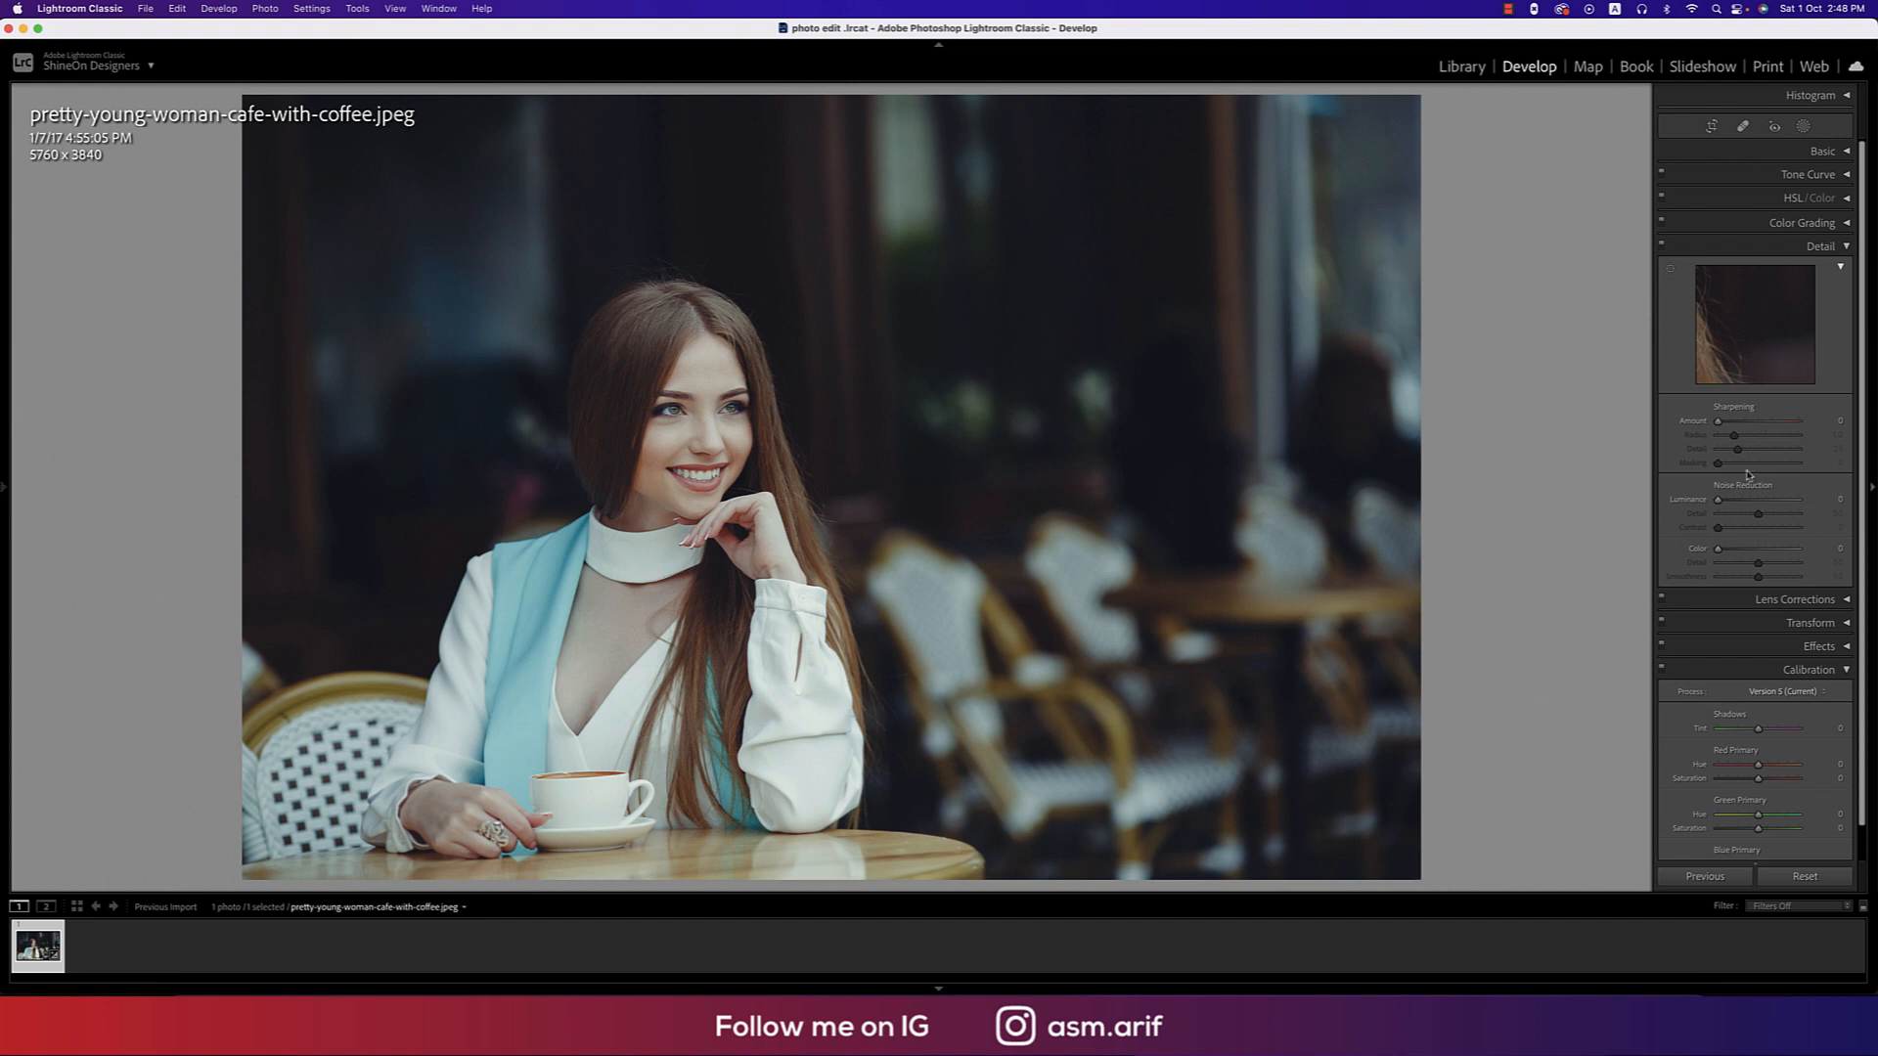
{"action": "left_click", "coordinate": [1739, 503]}
{"action": "left_click", "coordinate": [1839, 500]}
{"action": "type", "text": "15"}
{"action": "left_click", "coordinate": [1839, 548]}
{"action": "type", "text": "15"}
{"action": "key", "text": "Return"}
{"action": "left_click_drag", "start_coordinate": [1737, 318], "coordinate": [1782, 345]}
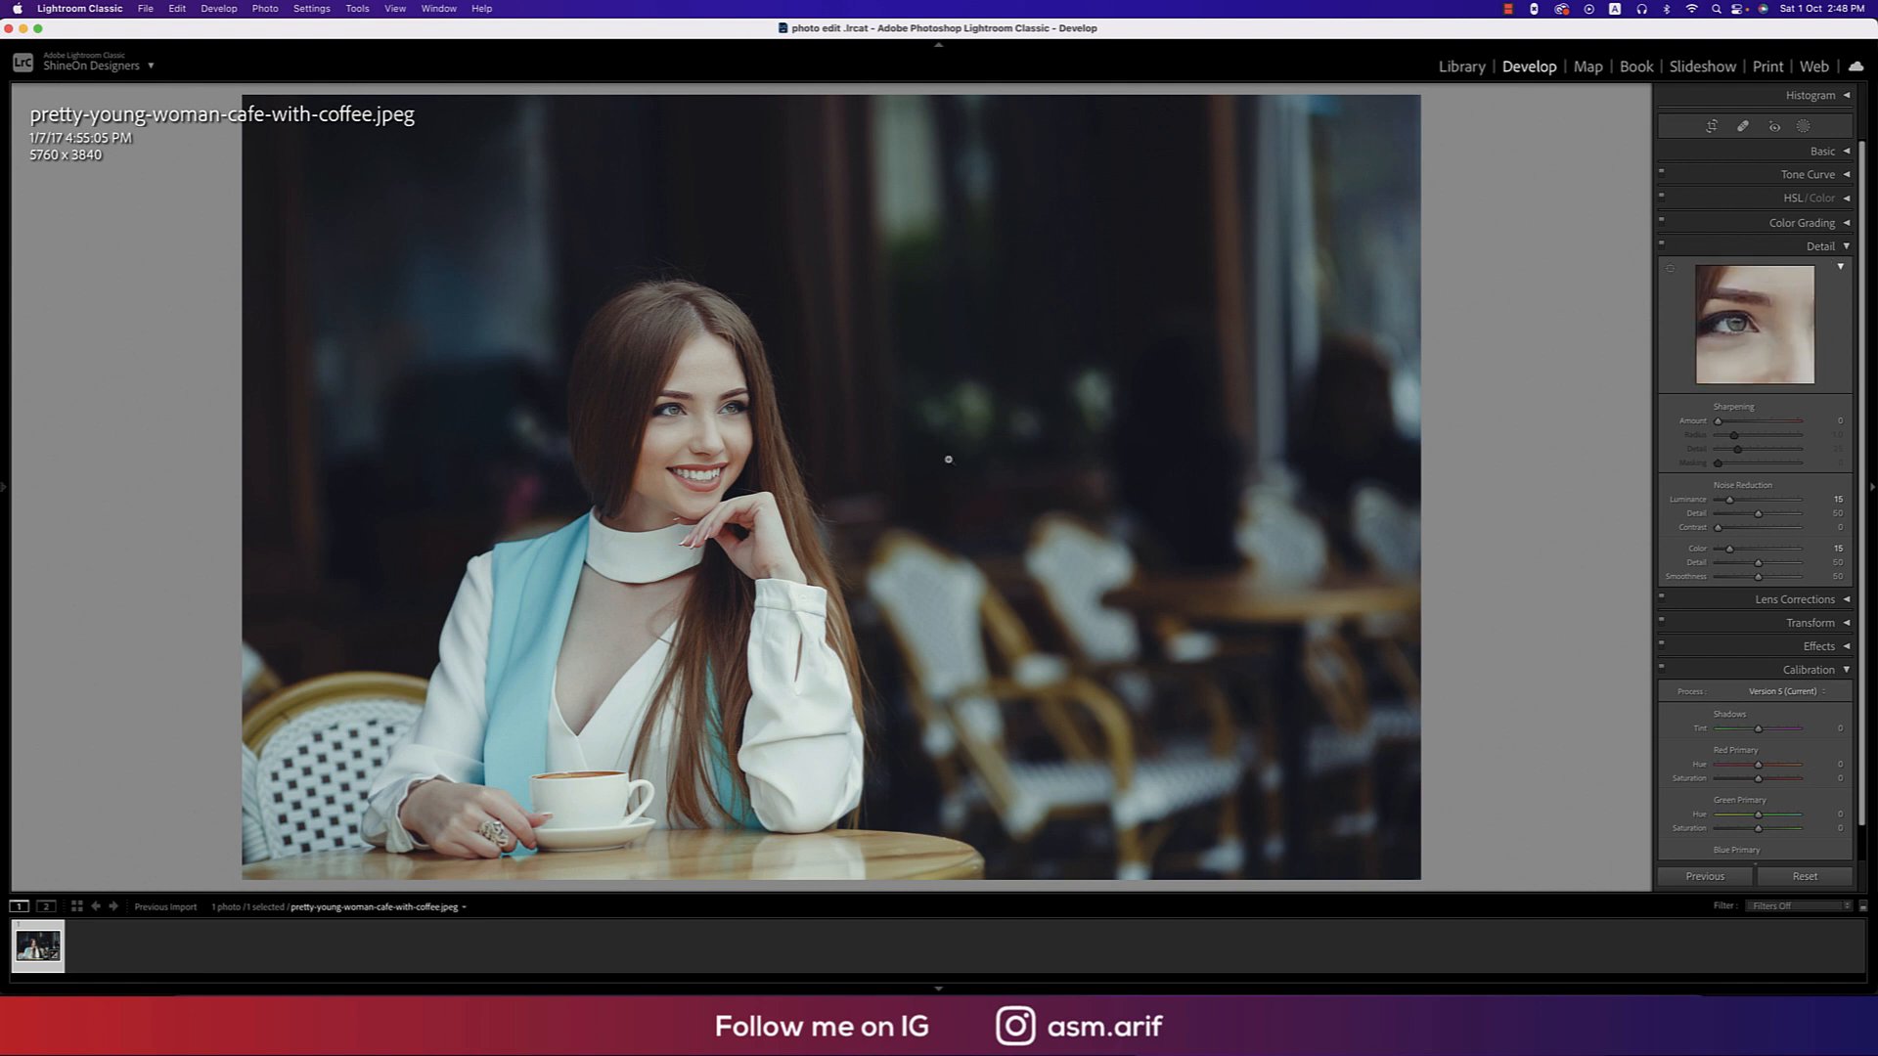
{"action": "left_click", "coordinate": [1847, 247]}
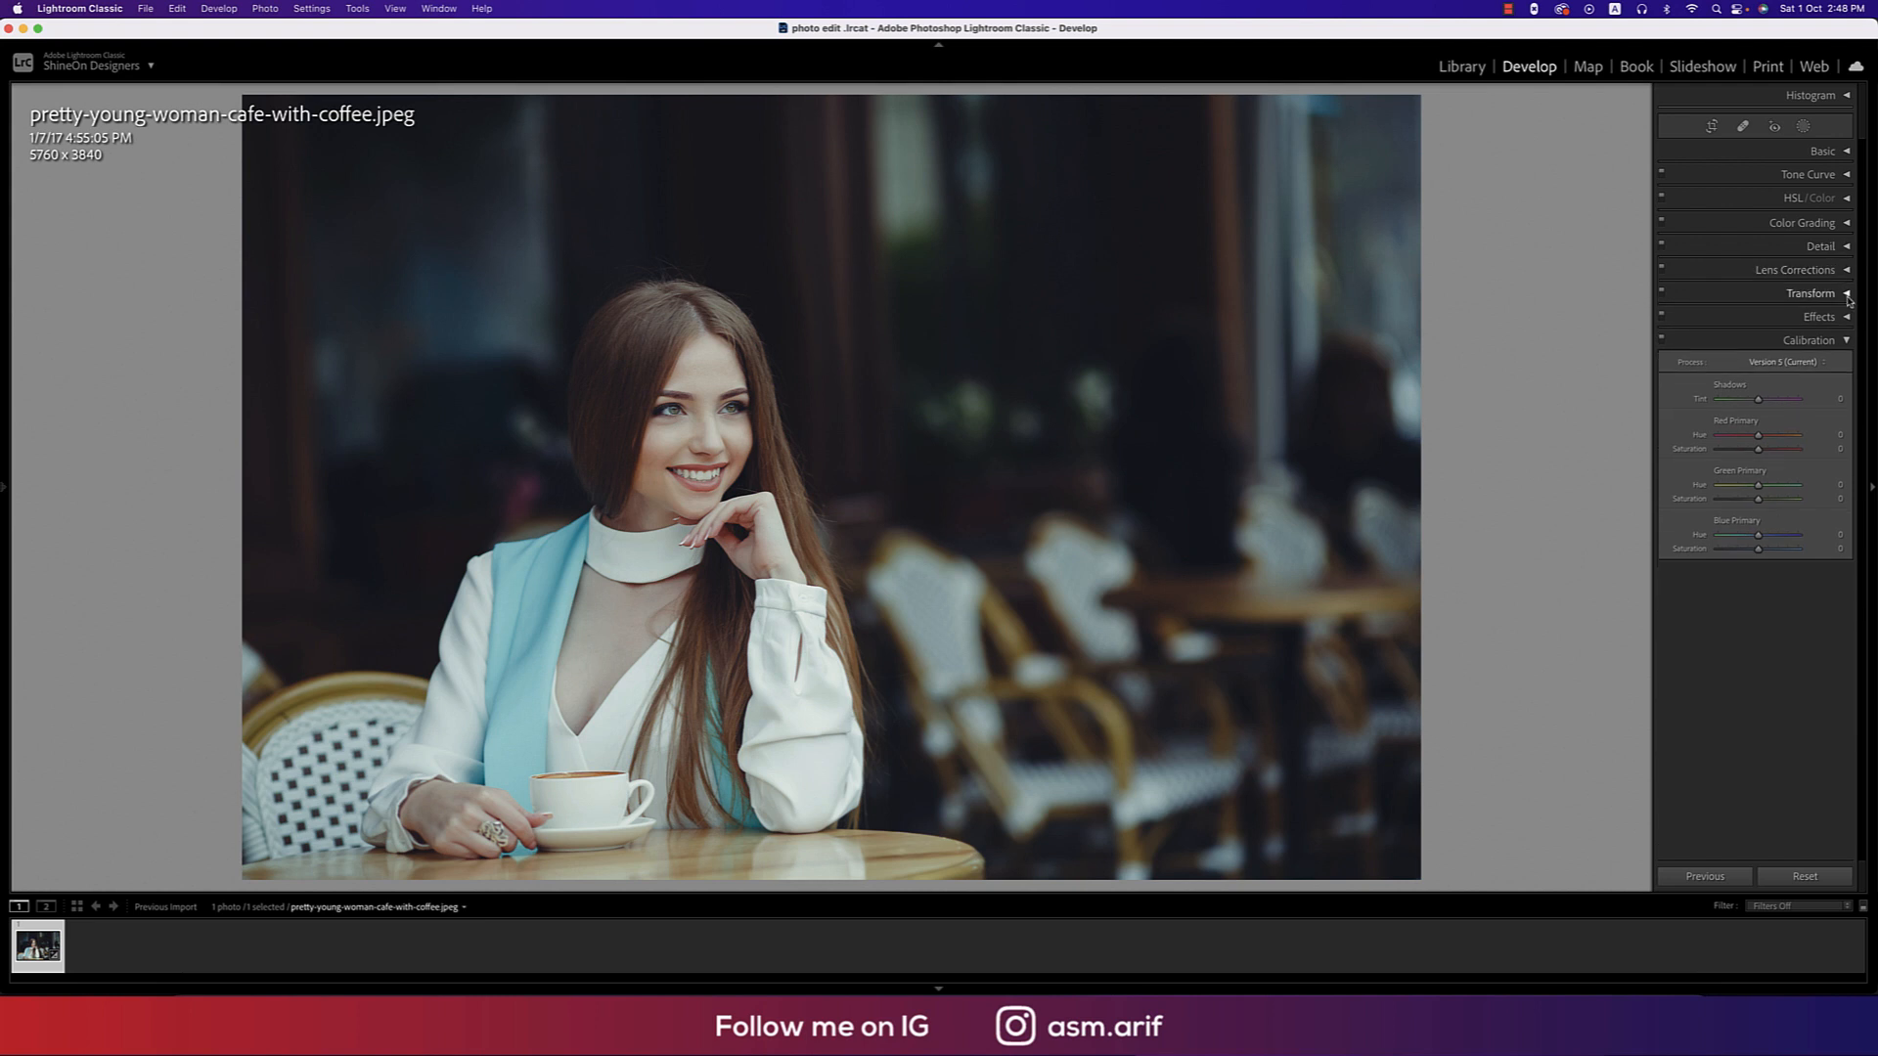
{"action": "left_click", "coordinate": [1847, 295]}
{"action": "left_click", "coordinate": [1847, 296]}
{"action": "left_click", "coordinate": [1847, 318]}
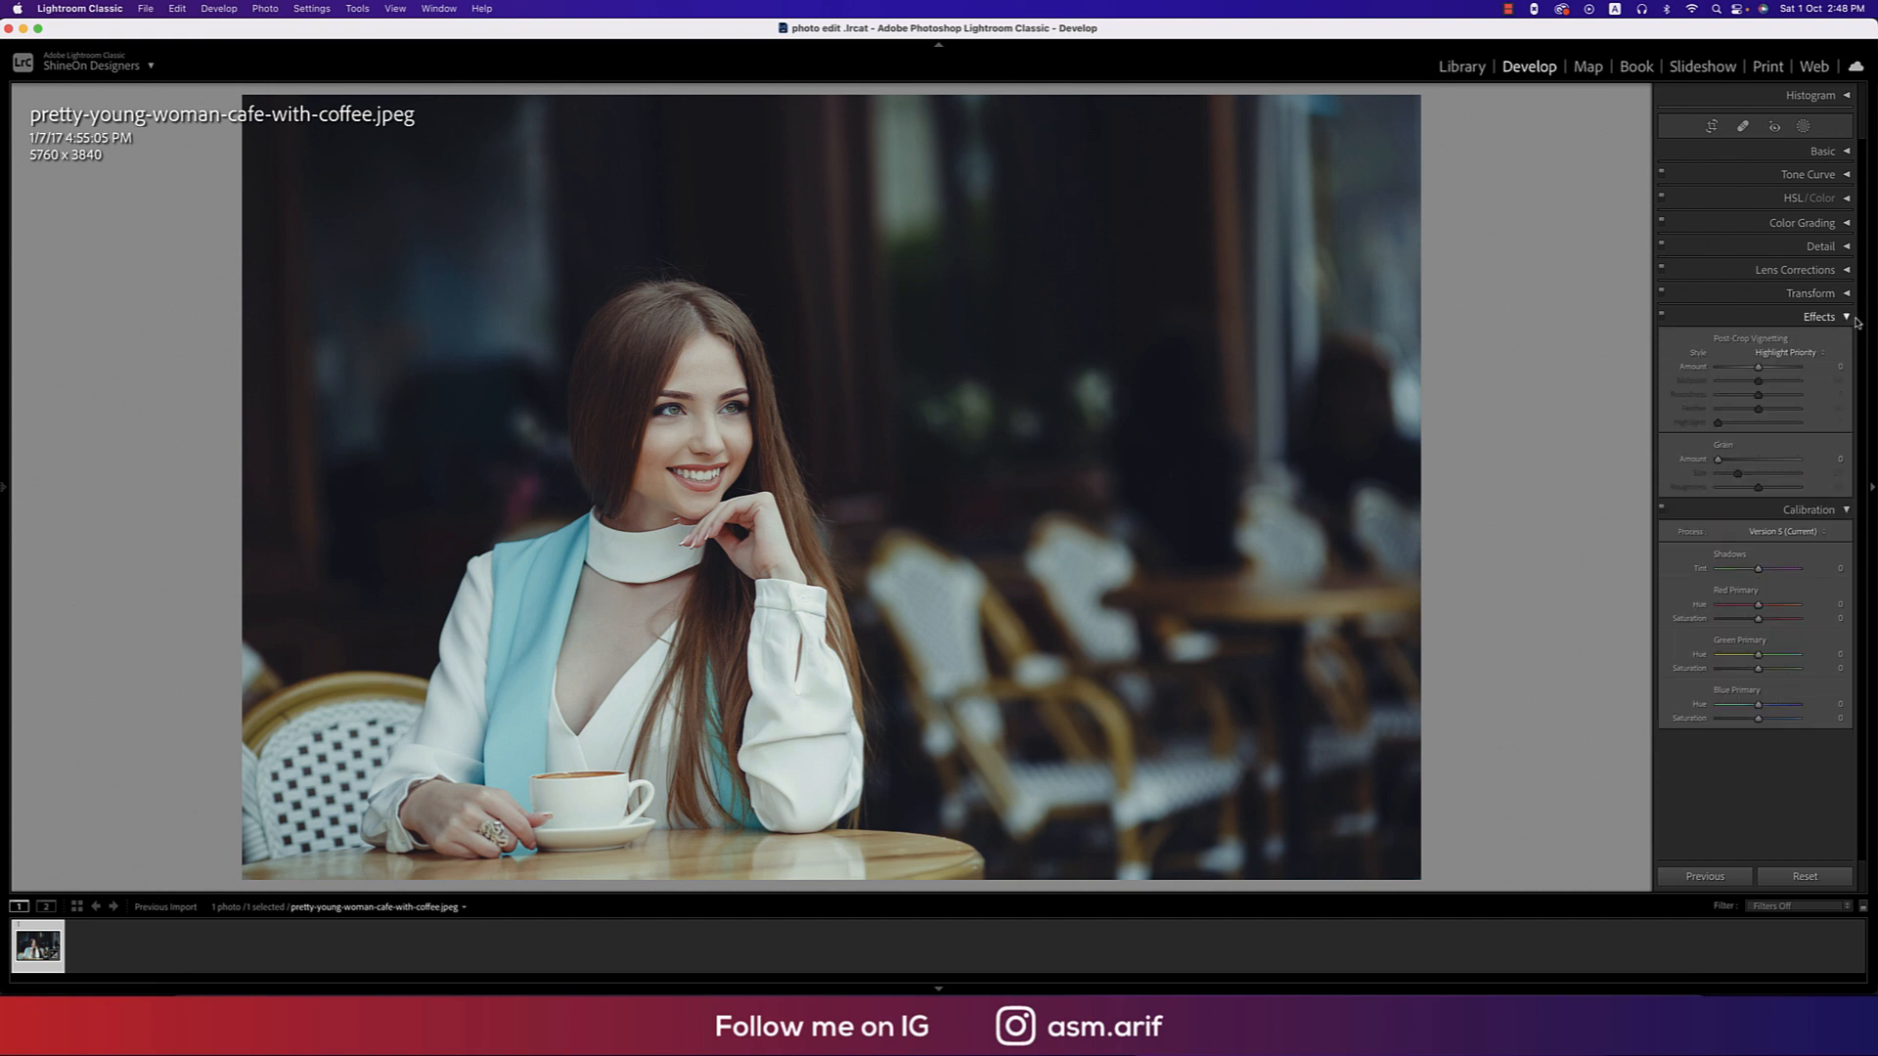
{"action": "left_click", "coordinate": [1825, 460]}
{"action": "left_click", "coordinate": [1846, 319]}
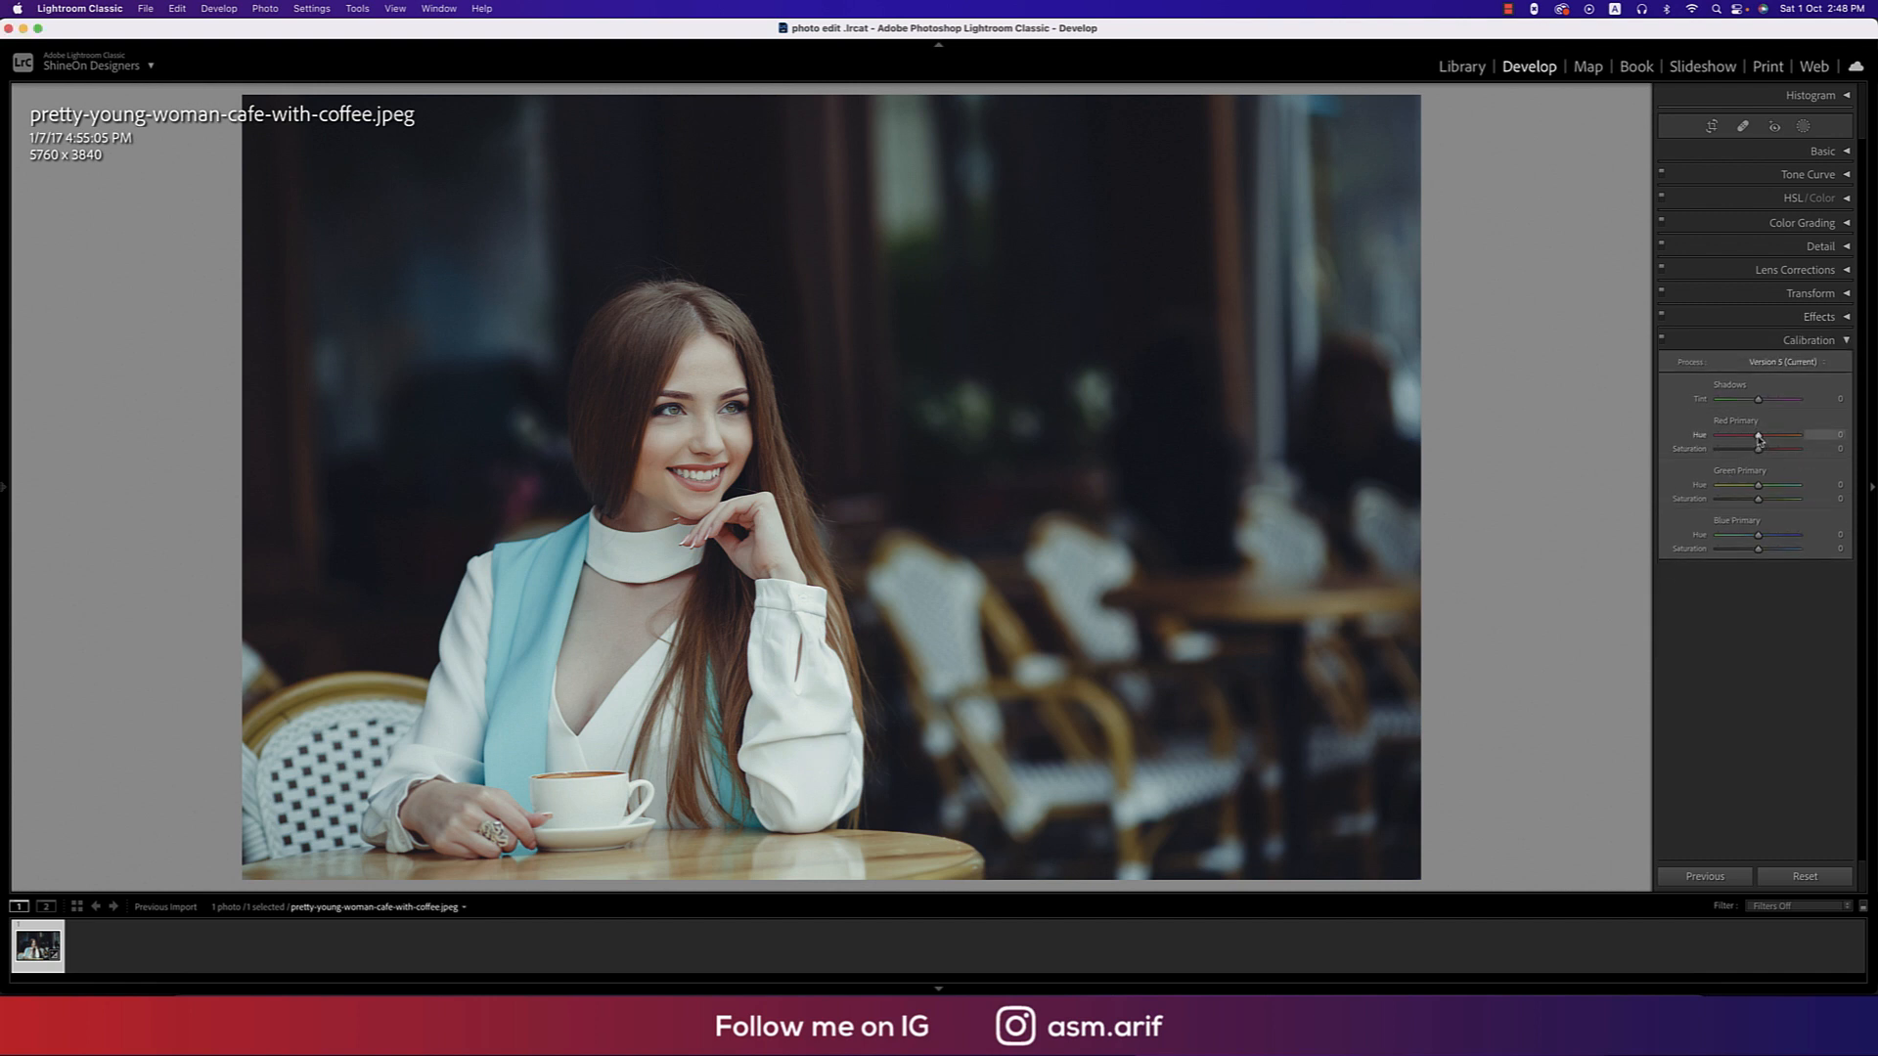
Calibrate the red primary with hue −6 and saturation +22.
{"action": "mouse_move", "coordinate": [1757, 435]}
{"action": "left_mouse_down"}
{"action": "mouse_move", "coordinate": [1732, 437]}
{"action": "mouse_move", "coordinate": [1756, 439]}
{"action": "left_mouse_up"}
{"action": "left_click_drag", "start_coordinate": [1757, 449], "coordinate": [1772, 453]}
{"action": "left_click", "coordinate": [1834, 449]}
{"action": "type", "text": "12"}
{"action": "left_click_drag", "start_coordinate": [1834, 449], "coordinate": [1851, 452]}
{"action": "type", "text": "2"}
{"action": "key", "text": "Tab"}
Calibrate the green primary with hue +22 and saturation +6.
{"action": "mouse_move", "coordinate": [1760, 491]}
{"action": "left_mouse_down"}
{"action": "mouse_move", "coordinate": [1740, 490]}
{"action": "mouse_move", "coordinate": [1769, 494]}
{"action": "left_mouse_up"}
{"action": "left_click", "coordinate": [1832, 485]}
{"action": "type", "text": "22"}
{"action": "left_click", "coordinate": [1835, 500]}
{"action": "type", "text": "6"}
Calibrate the blue primary with hue −22 and saturation −6.
{"action": "left_click", "coordinate": [1809, 536]}
{"action": "left_click_drag", "start_coordinate": [1757, 537], "coordinate": [1752, 538]}
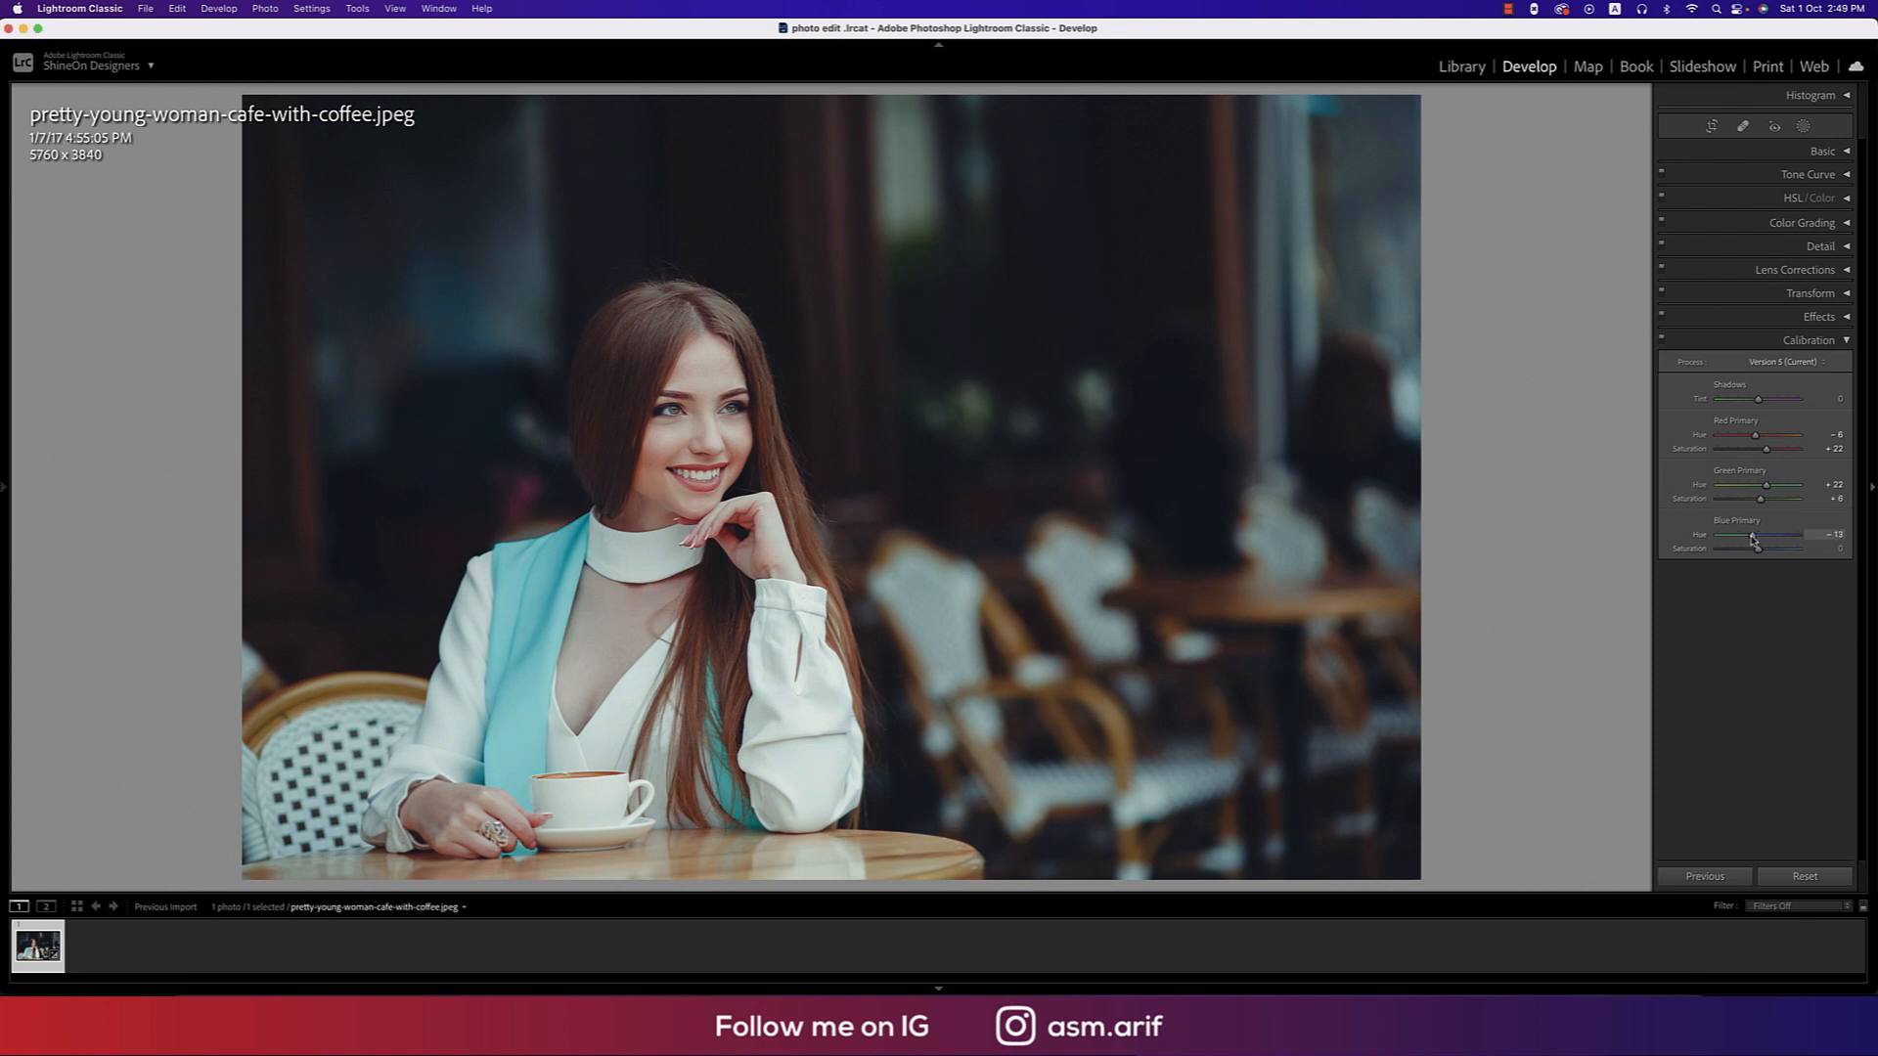
{"action": "left_click", "coordinate": [1838, 536]}
{"action": "type", "text": "-22"}
{"action": "key", "text": "Return"}
{"action": "left_click_drag", "start_coordinate": [1745, 553], "coordinate": [1756, 555]}
{"action": "left_click", "coordinate": [1831, 549]}
{"action": "key", "text": "BackSpace"}
{"action": "key", "text": "Return"}
Reopen the Basic section and set the white balance temperature to −5 and tint to +5.
{"action": "left_click", "coordinate": [1819, 151]}
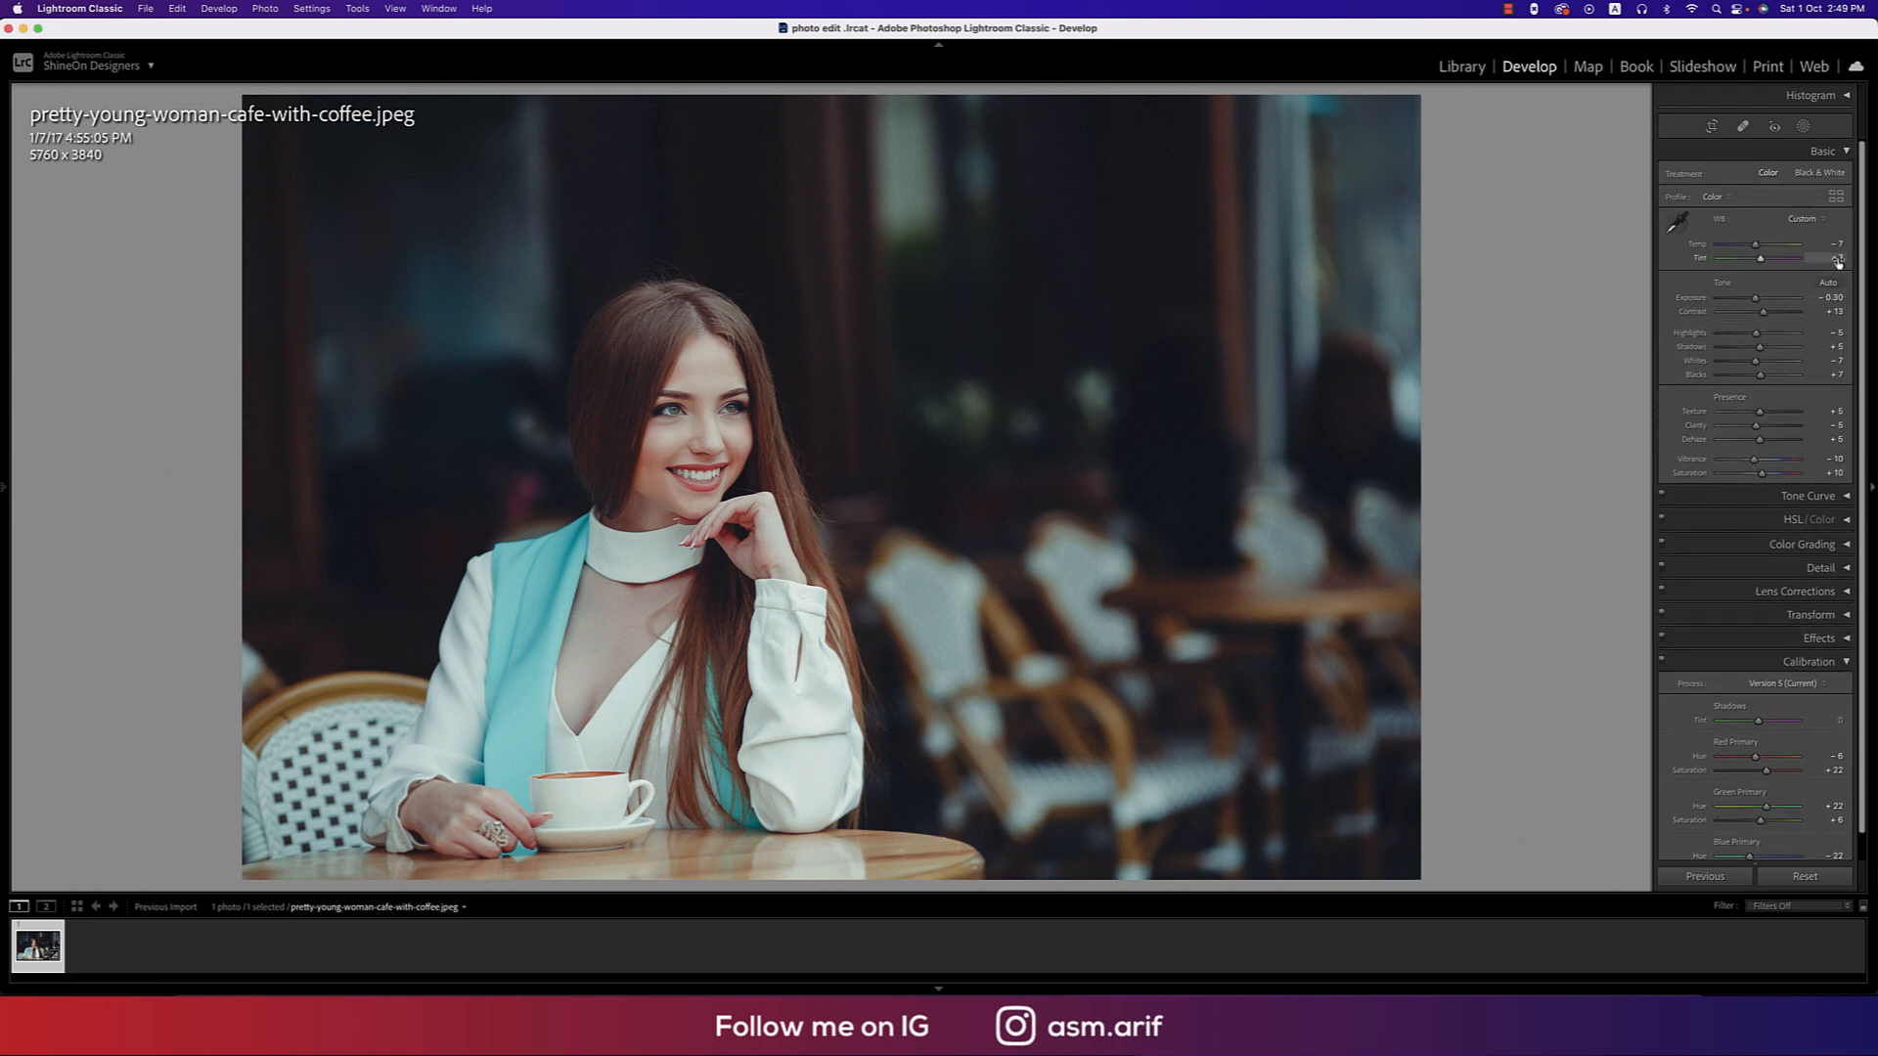
{"action": "left_click", "coordinate": [1836, 244]}
{"action": "type", "text": "- 5"}
{"action": "left_click", "coordinate": [1831, 259]}
{"action": "left_click", "coordinate": [1471, 379]}
Compare the full photo and the woman's face side by side before and after the edits, and return to the single view.
{"action": "key", "text": "y"}
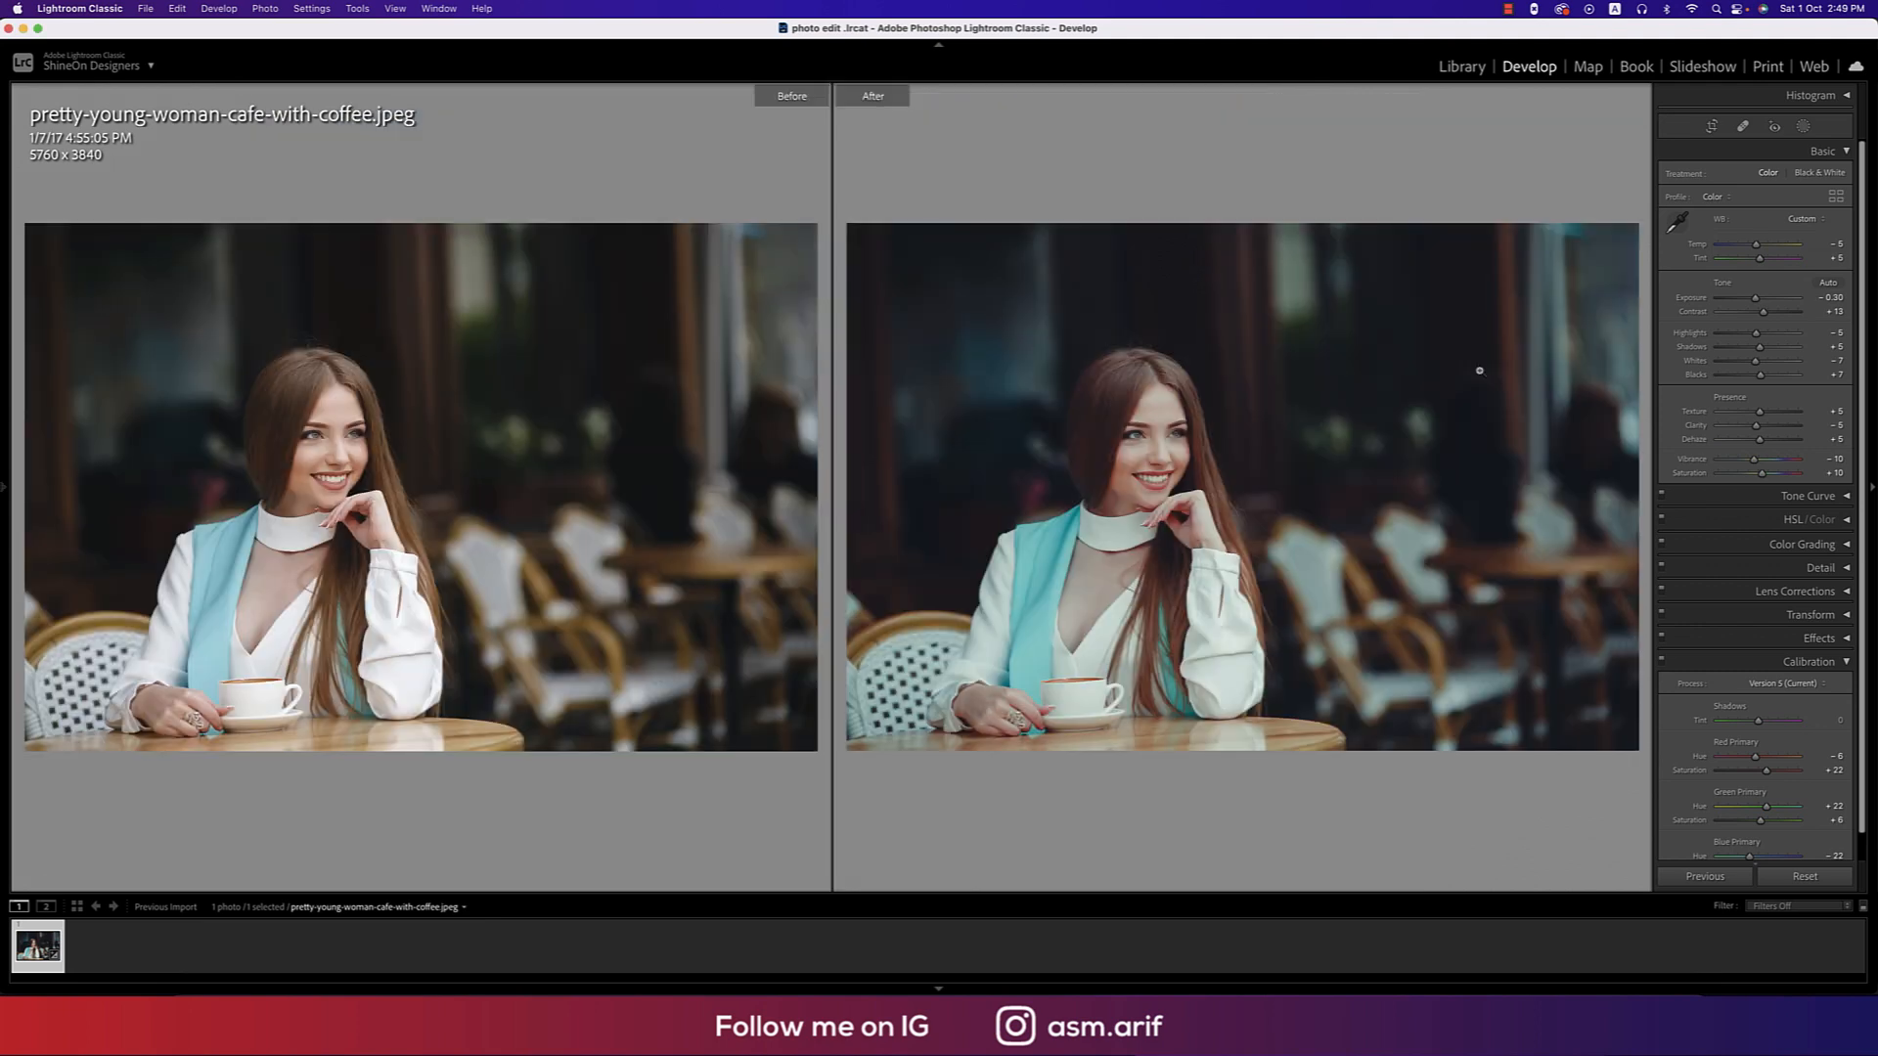
{"action": "key", "text": "y"}
{"action": "key", "text": "y"}
{"action": "left_click", "coordinate": [305, 478]}
{"action": "left_click_drag", "start_coordinate": [348, 478], "coordinate": [281, 479]}
{"action": "left_click", "coordinate": [282, 479]}
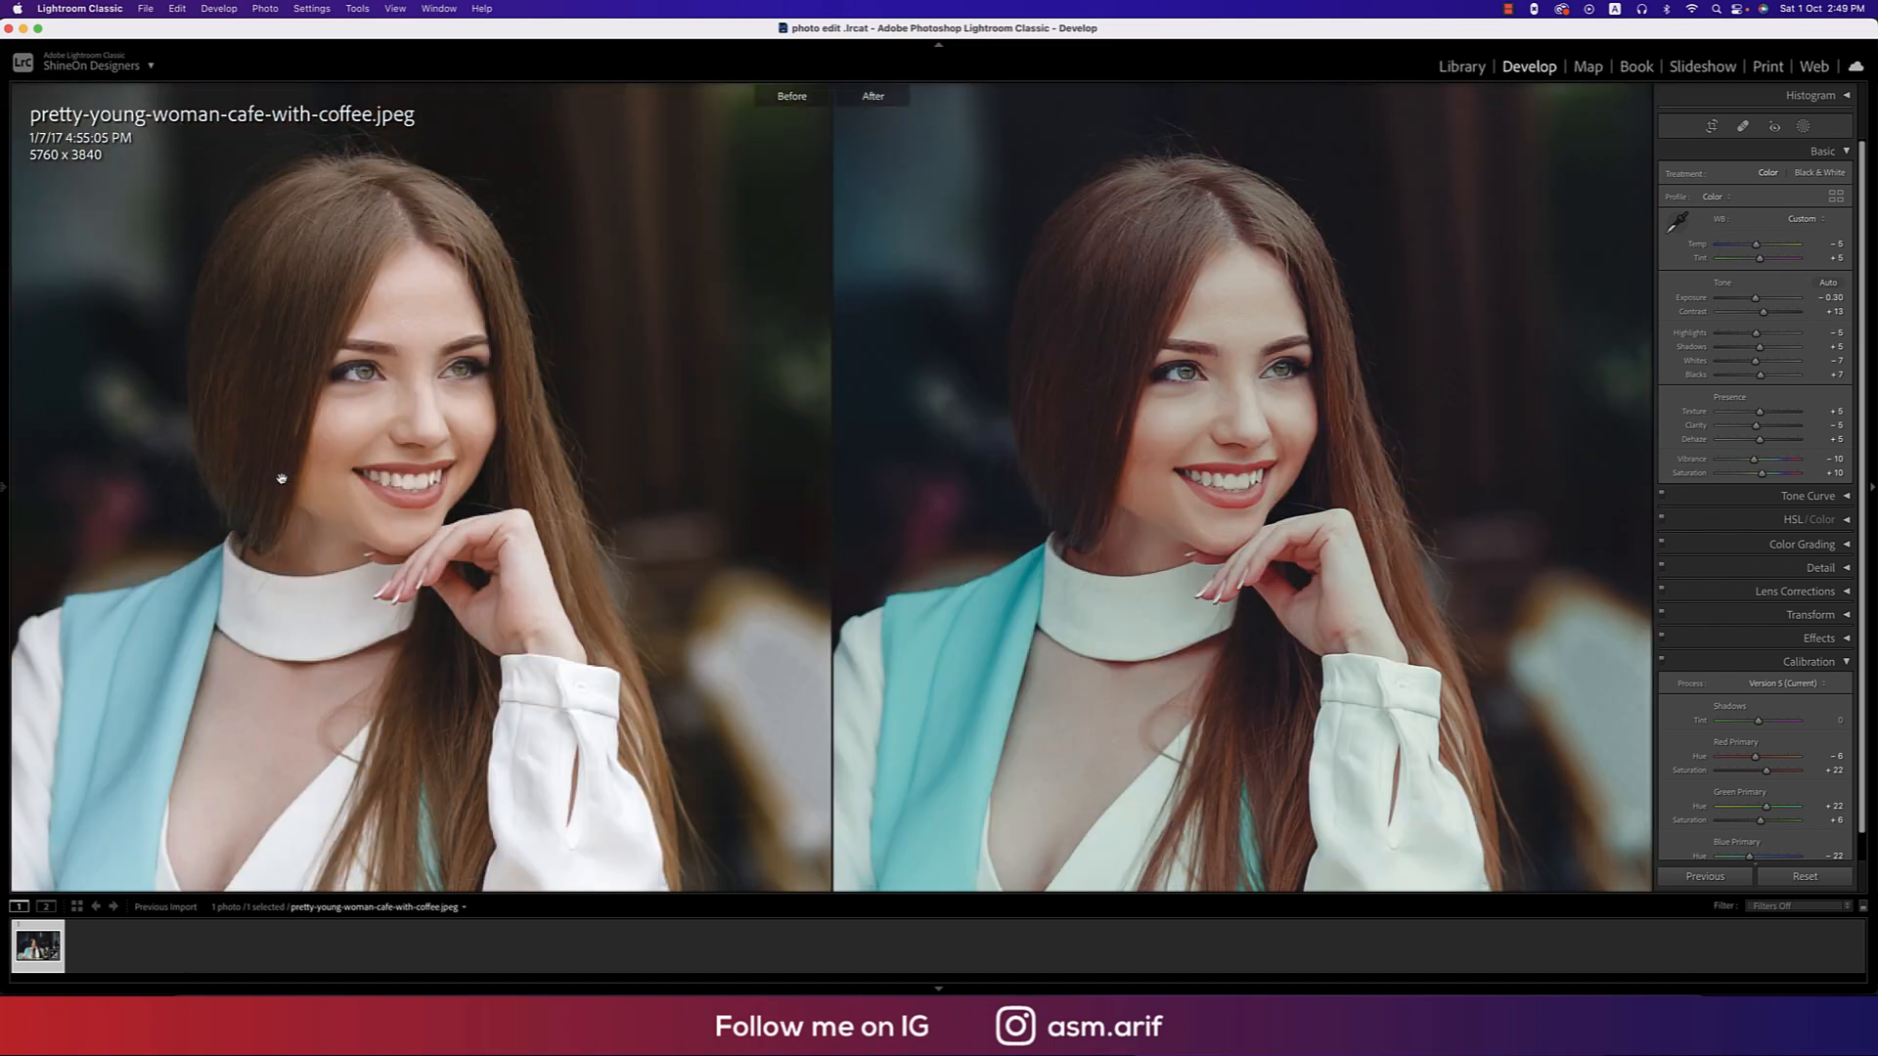
{"action": "left_click", "coordinate": [281, 481]}
{"action": "key", "text": "y"}
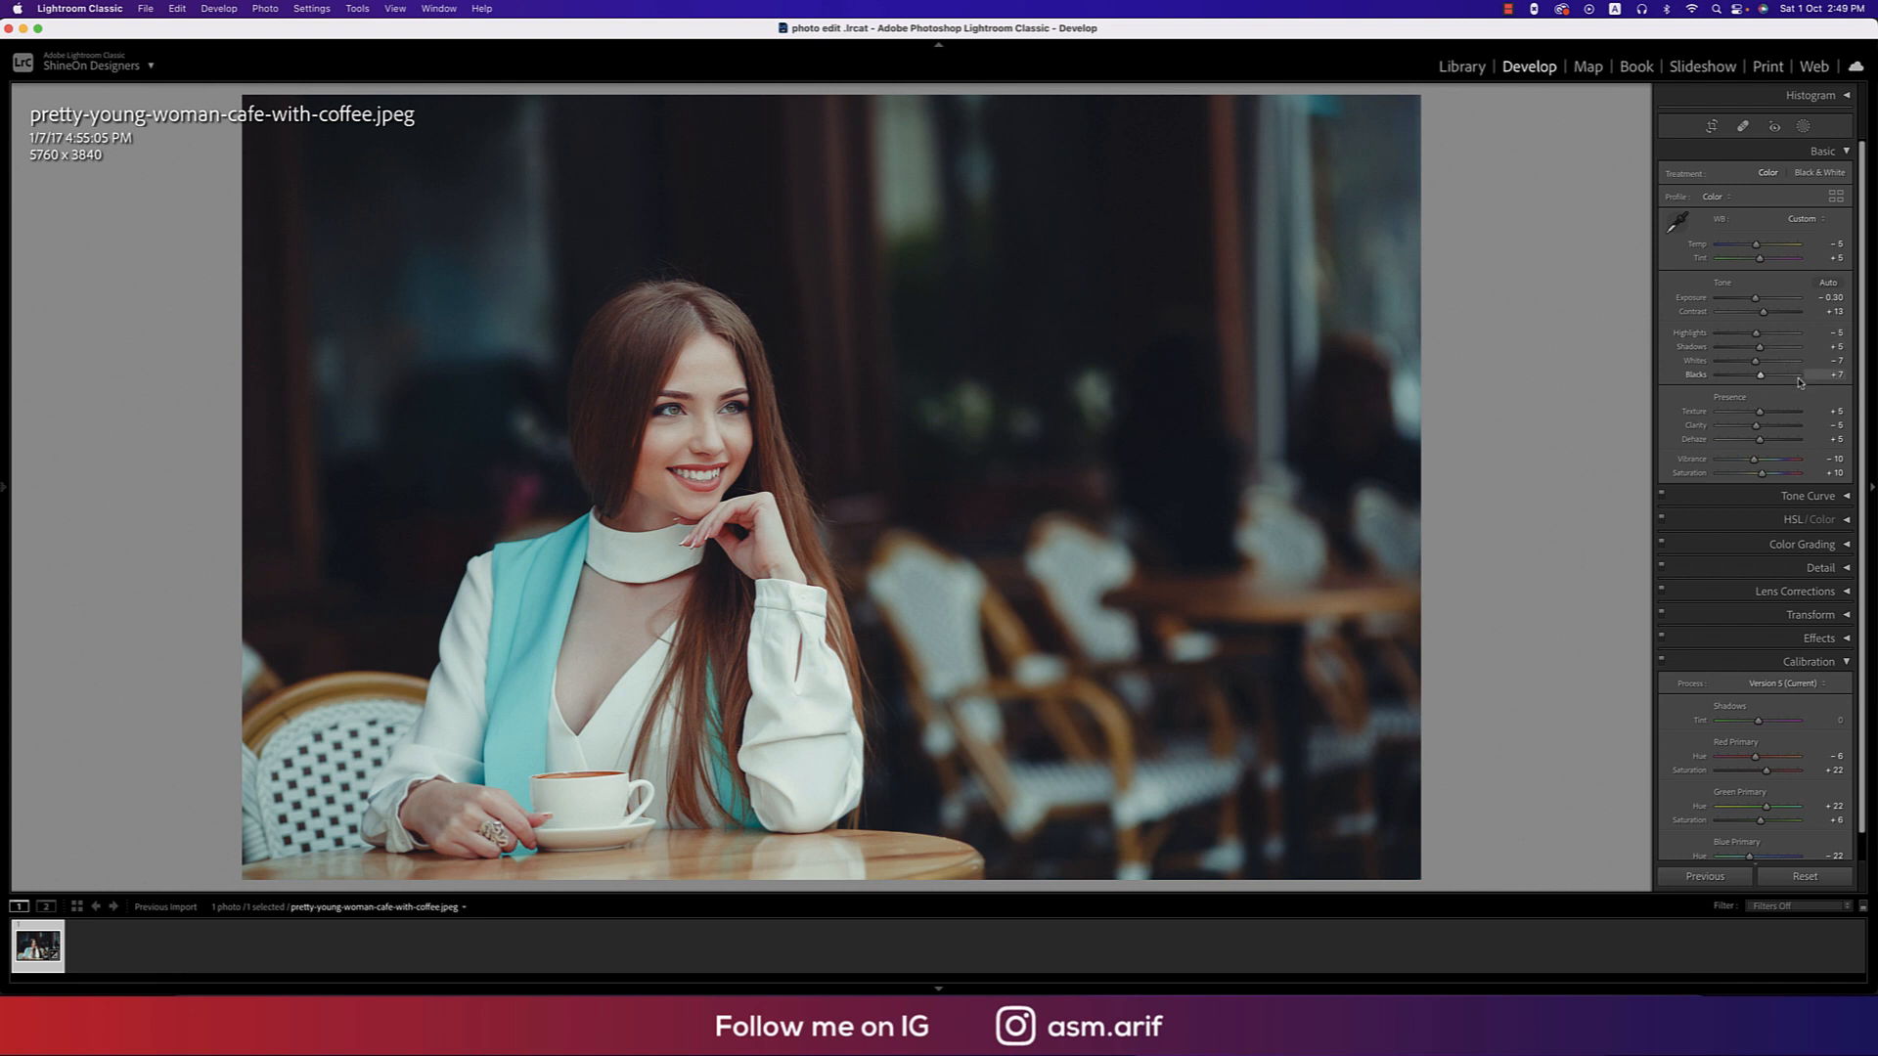
Revise the Whites value, set Blacks to −7, and collapse the Basic section.
{"action": "left_click", "coordinate": [1836, 361]}
{"action": "key", "text": "BackSpace"}
{"action": "left_click", "coordinate": [1838, 375]}
{"action": "type", "text": "-7"}
{"action": "key", "text": "Return"}
{"action": "left_click", "coordinate": [1848, 154]}
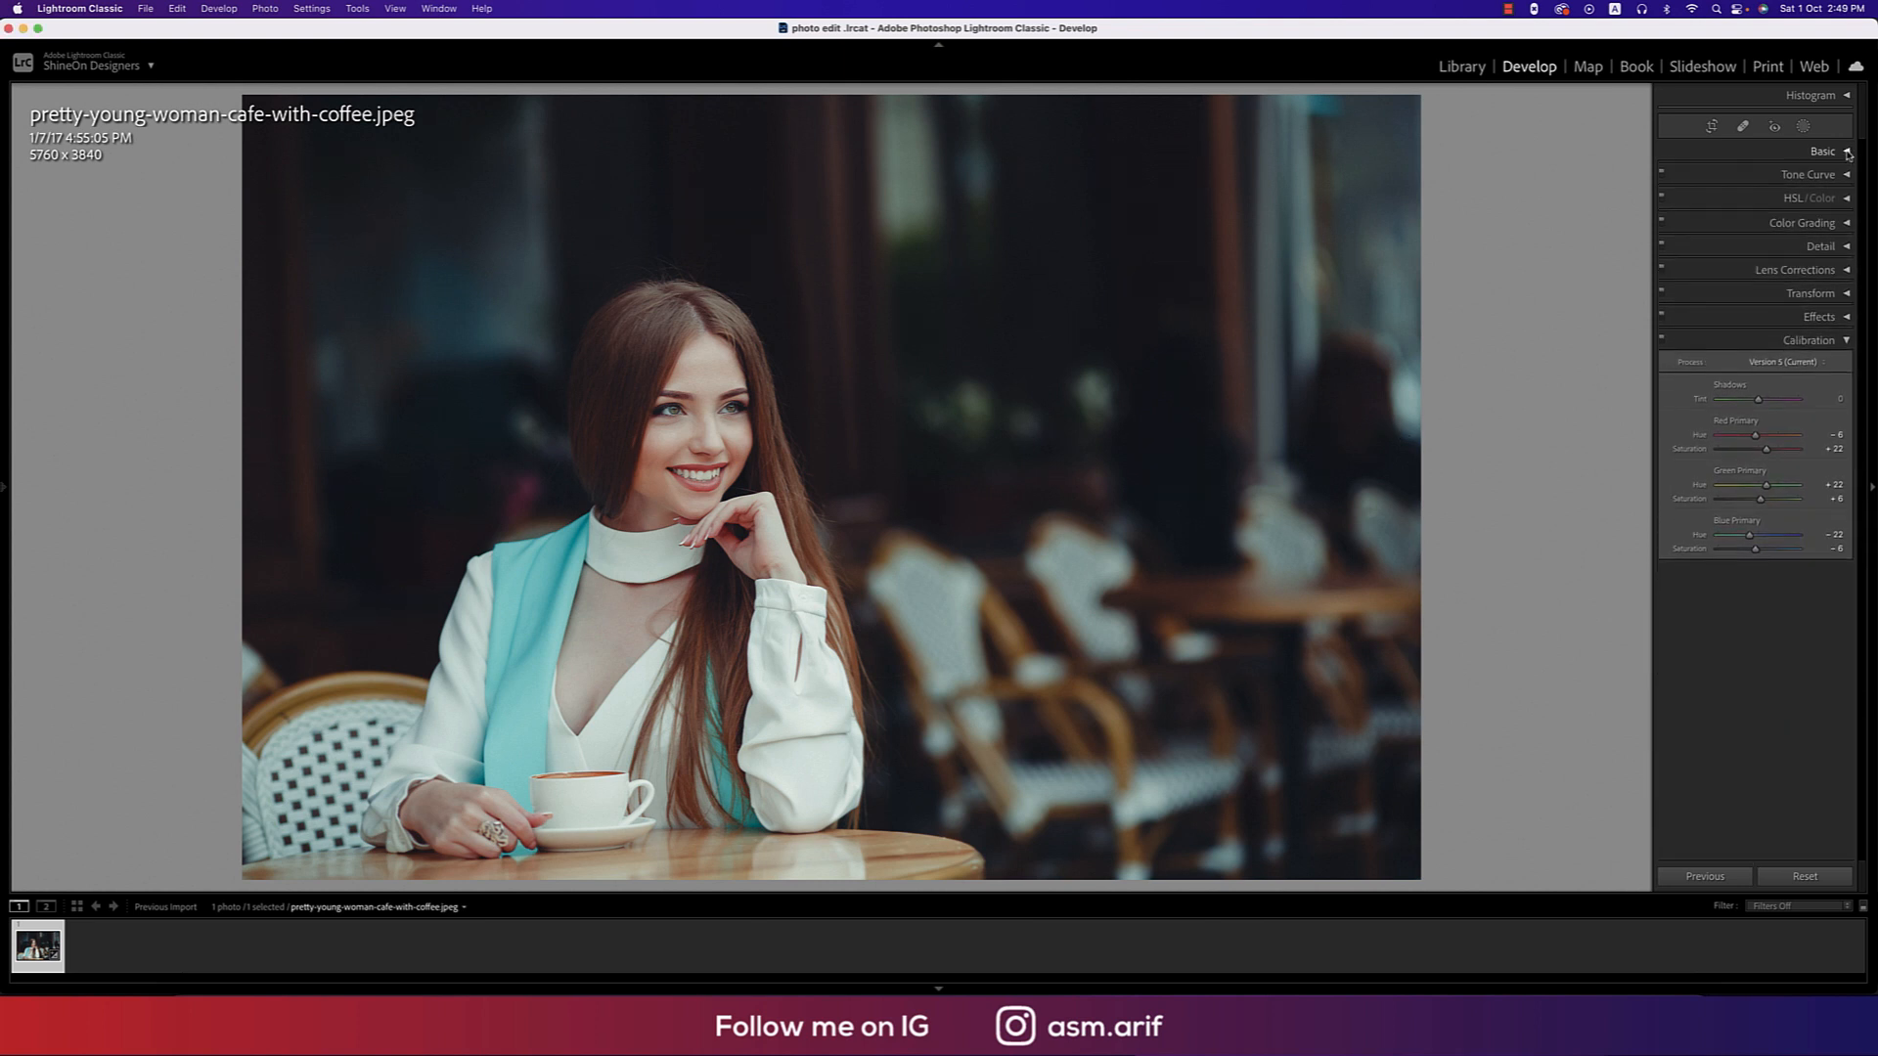
Reopen Color Grading and set the hue of the highlights wheel to 117.
{"action": "left_click", "coordinate": [1846, 225]}
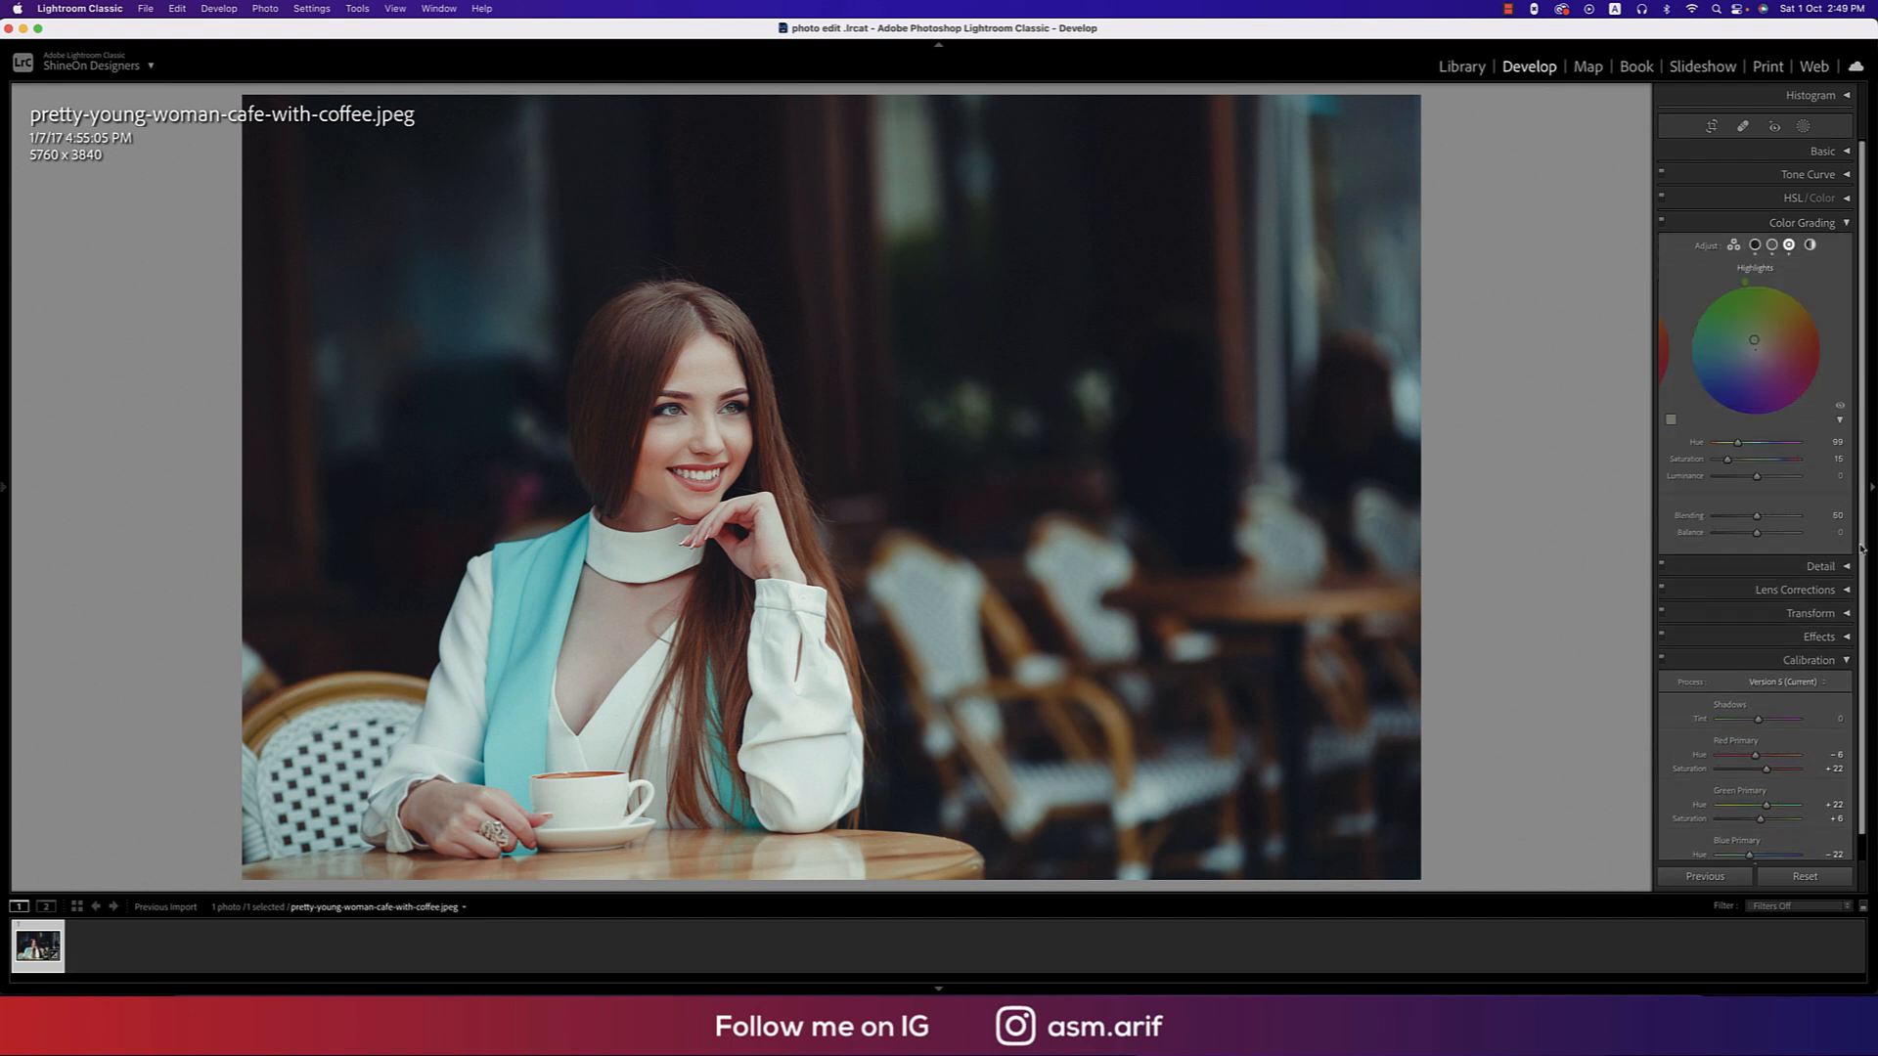
{"action": "left_click", "coordinate": [1771, 245]}
{"action": "left_click", "coordinate": [1790, 246]}
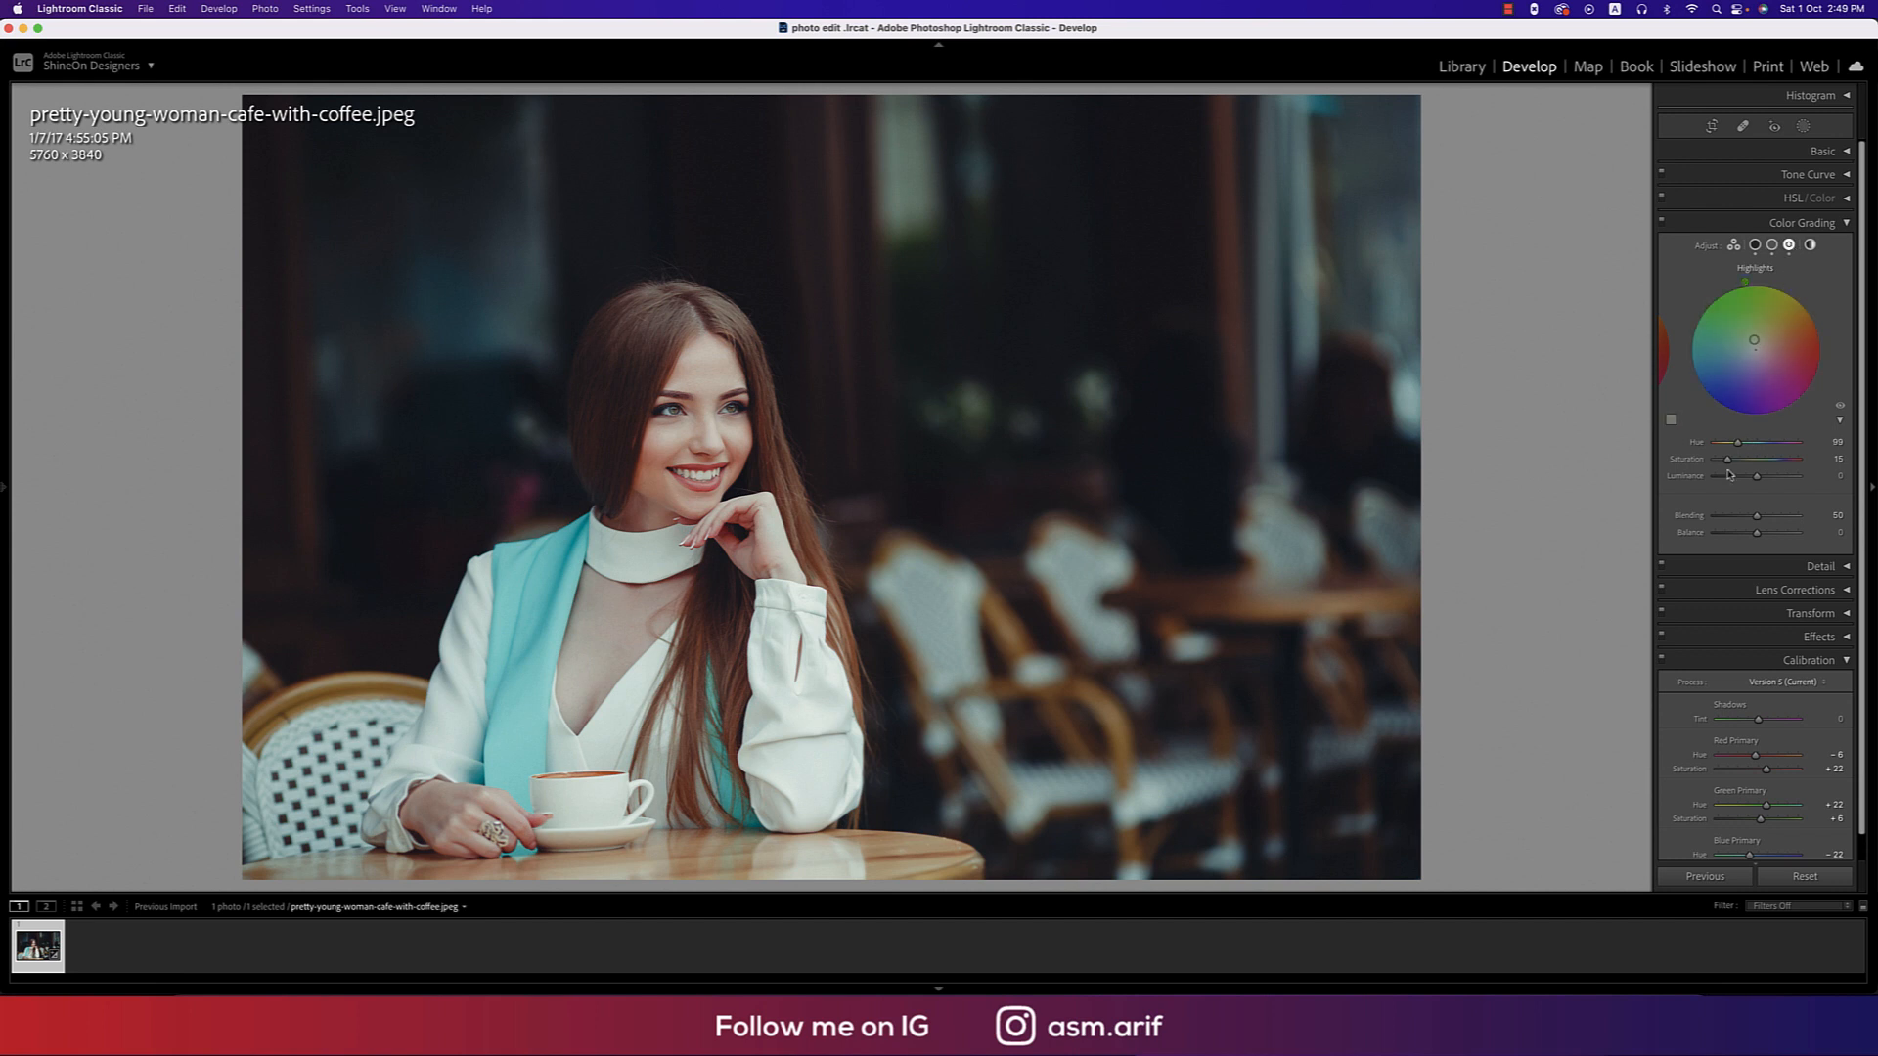
{"action": "mouse_move", "coordinate": [1736, 443]}
{"action": "left_mouse_down"}
{"action": "mouse_move", "coordinate": [1825, 443]}
{"action": "mouse_move", "coordinate": [1713, 449]}
{"action": "mouse_move", "coordinate": [1768, 450]}
{"action": "mouse_move", "coordinate": [1744, 465]}
{"action": "left_mouse_up"}
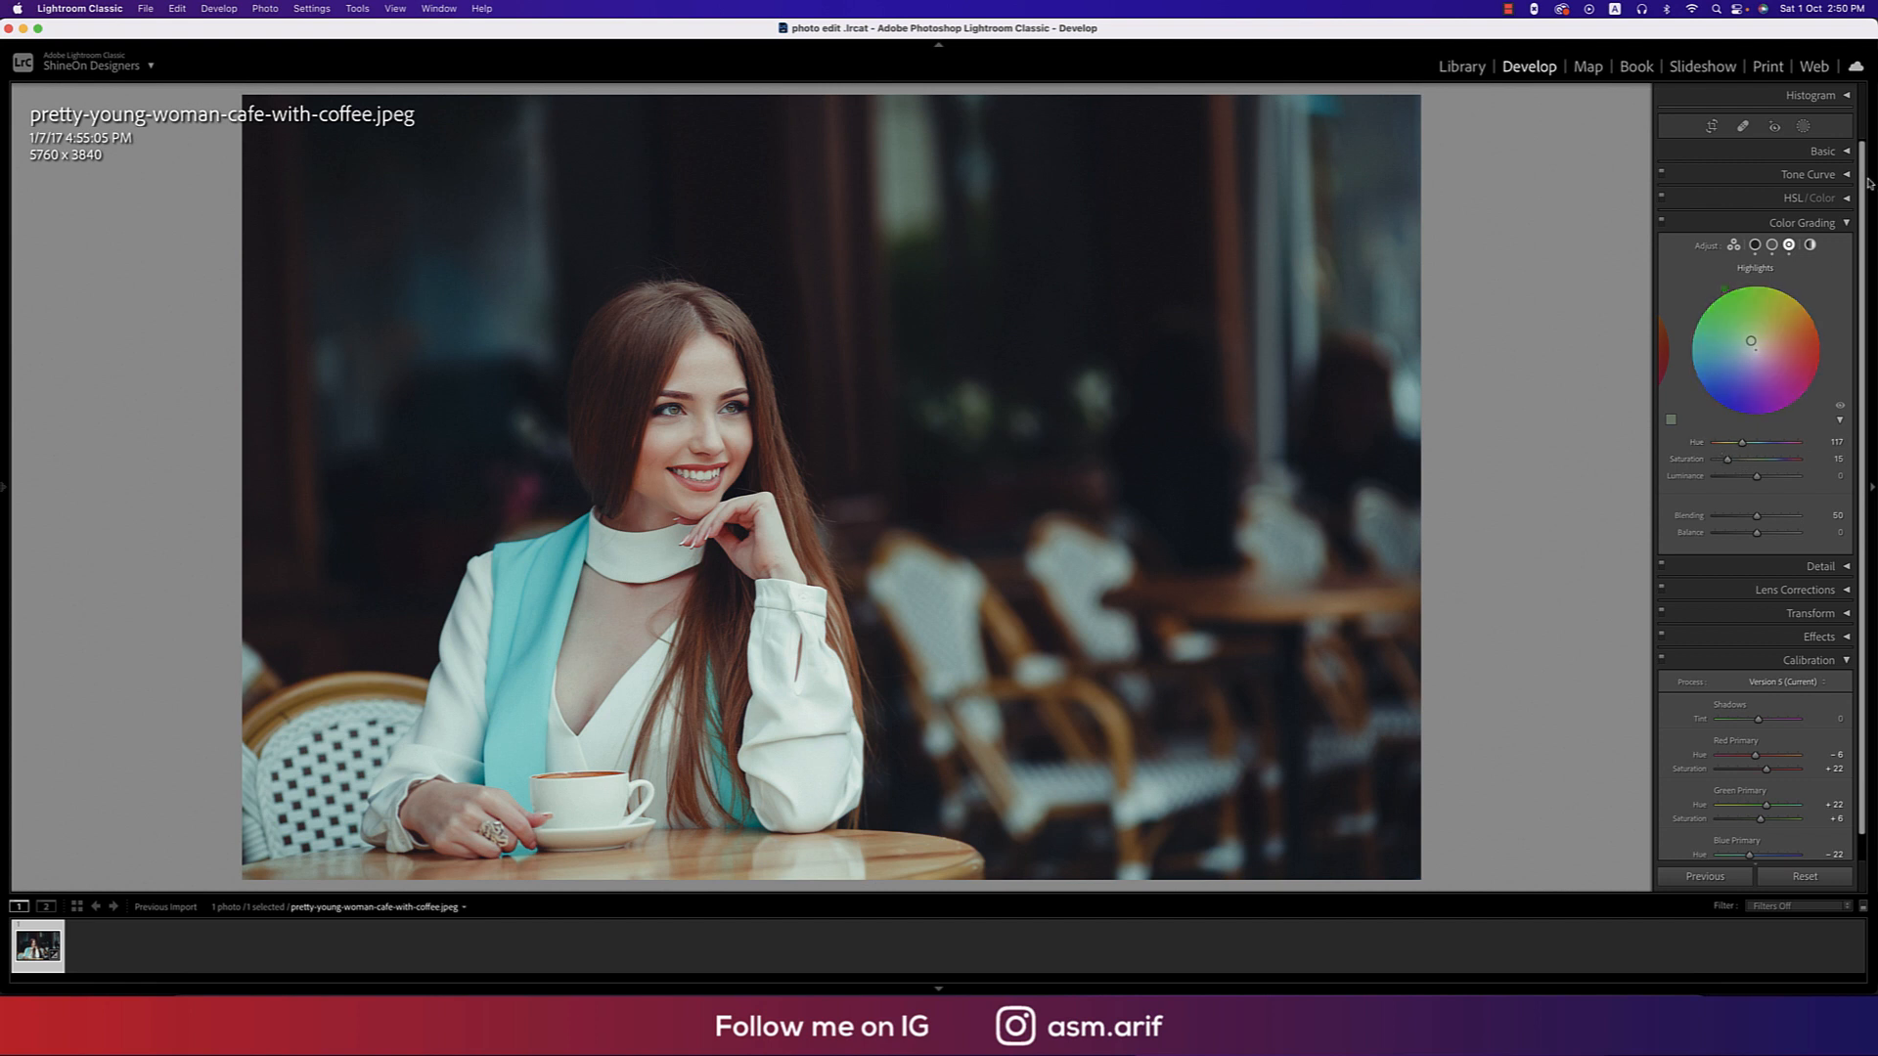
Reopen the Basic section and set Highlights to +14.
{"action": "left_click", "coordinate": [1821, 151]}
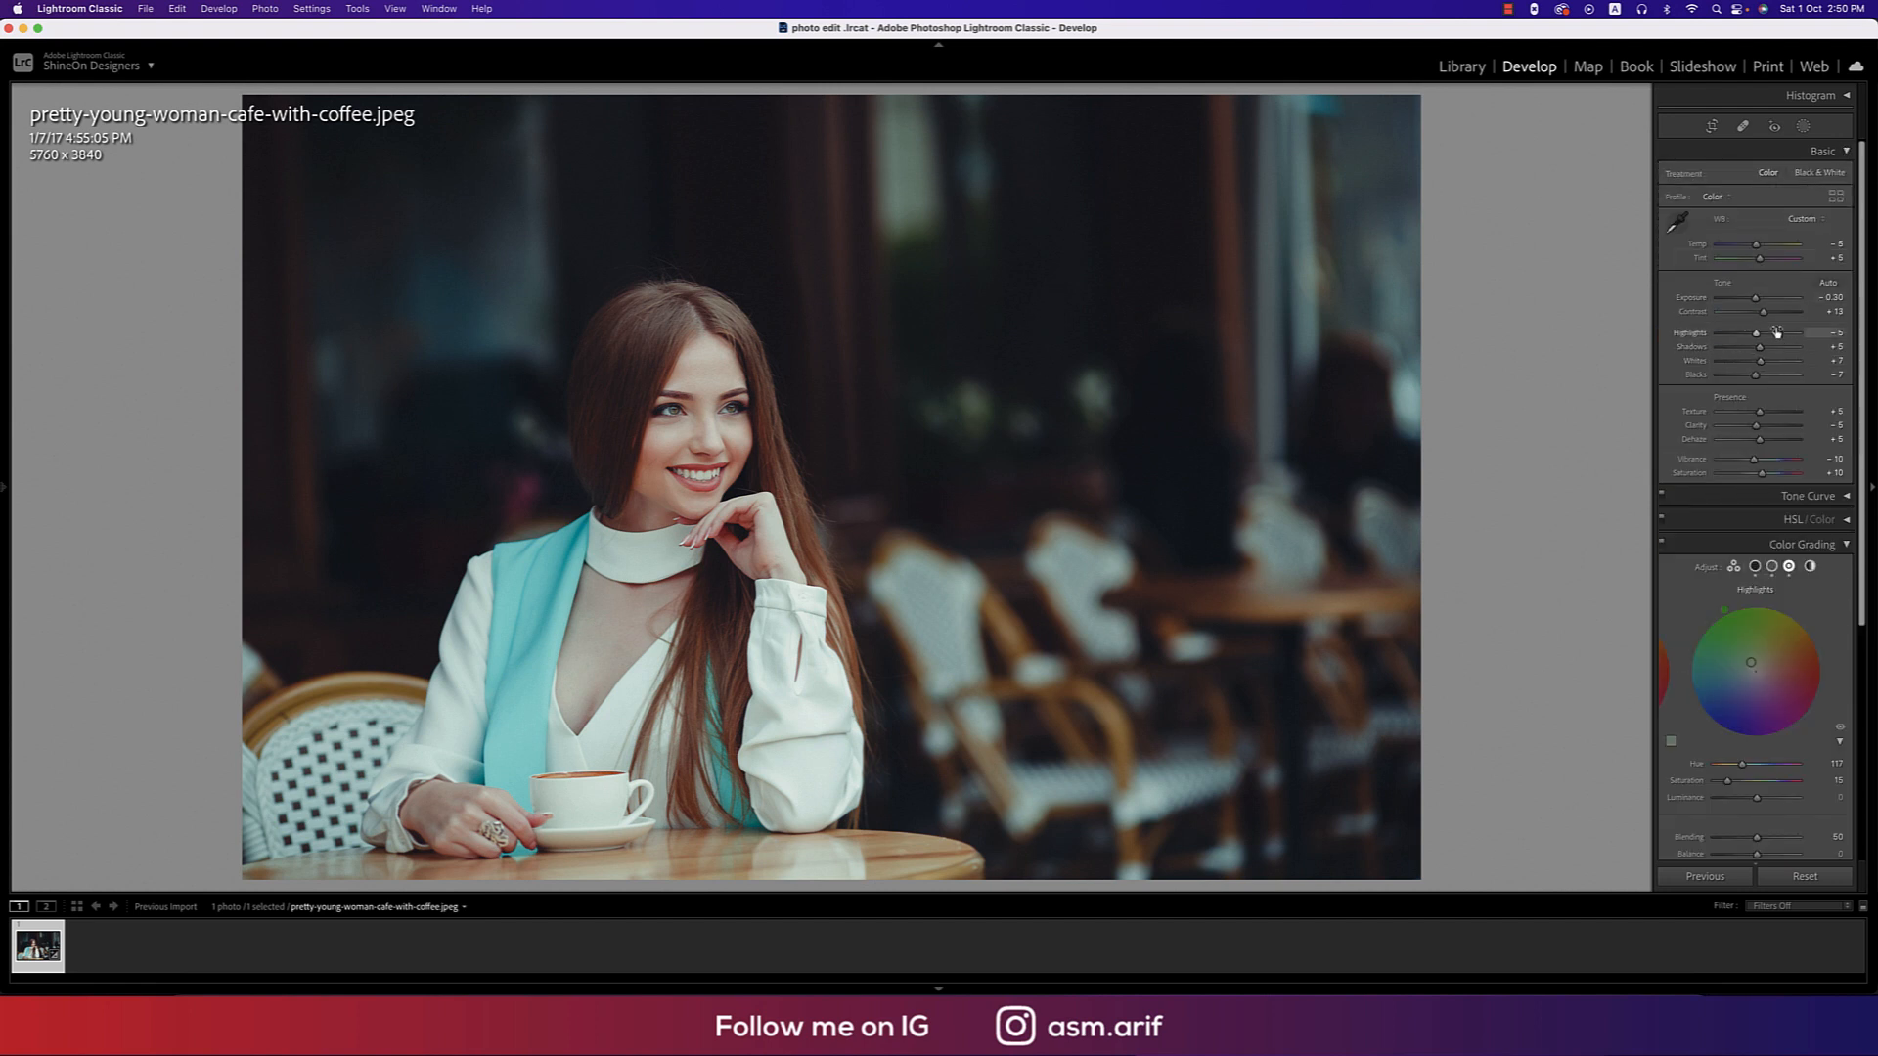
{"action": "left_click", "coordinate": [1839, 333]}
{"action": "key", "text": "BackSpace"}
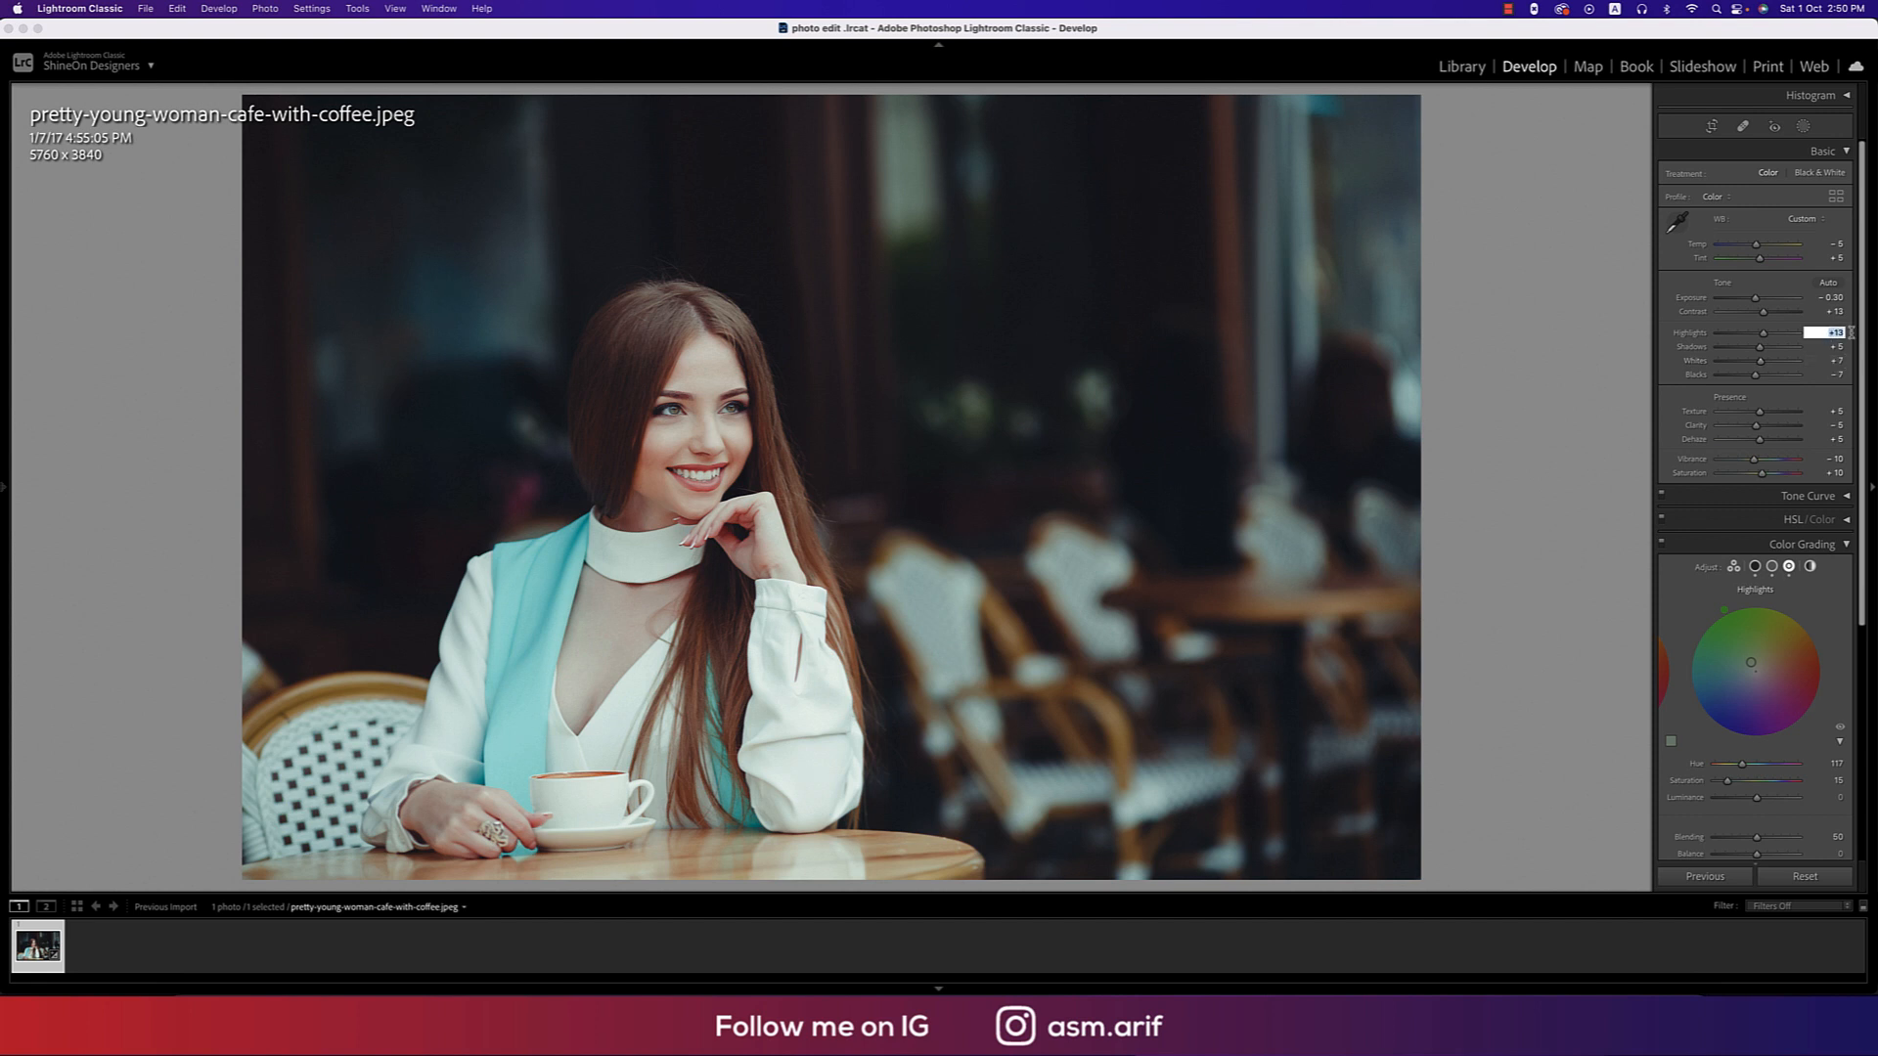
{"action": "double_click", "coordinate": [1835, 333]}
{"action": "type", "text": "14"}
{"action": "left_click", "coordinate": [1700, 373]}
Compare the photo side by side before and after the edits, return to the single view, and collapse the Basic and Color Grading sections.
{"action": "left_click", "coordinate": [669, 396]}
{"action": "left_click", "coordinate": [669, 395]}
{"action": "key", "text": "y"}
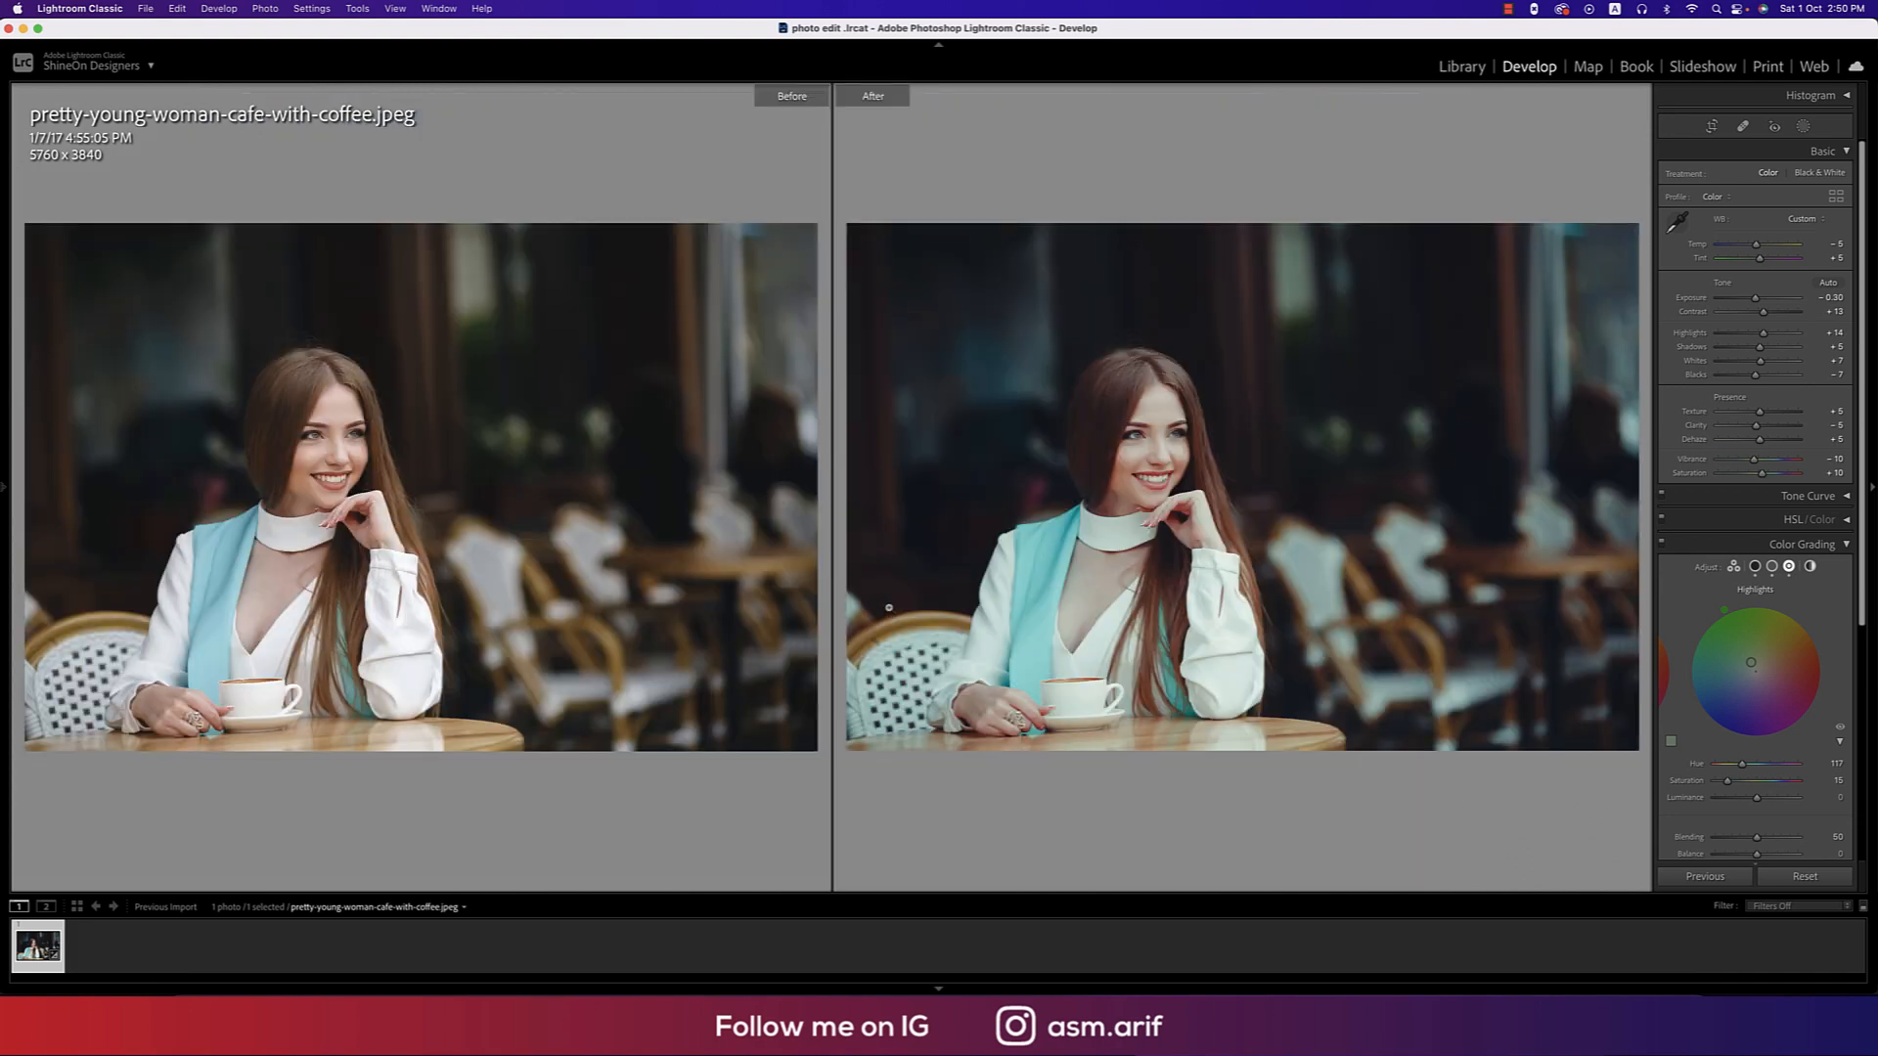
{"action": "key", "text": "y"}
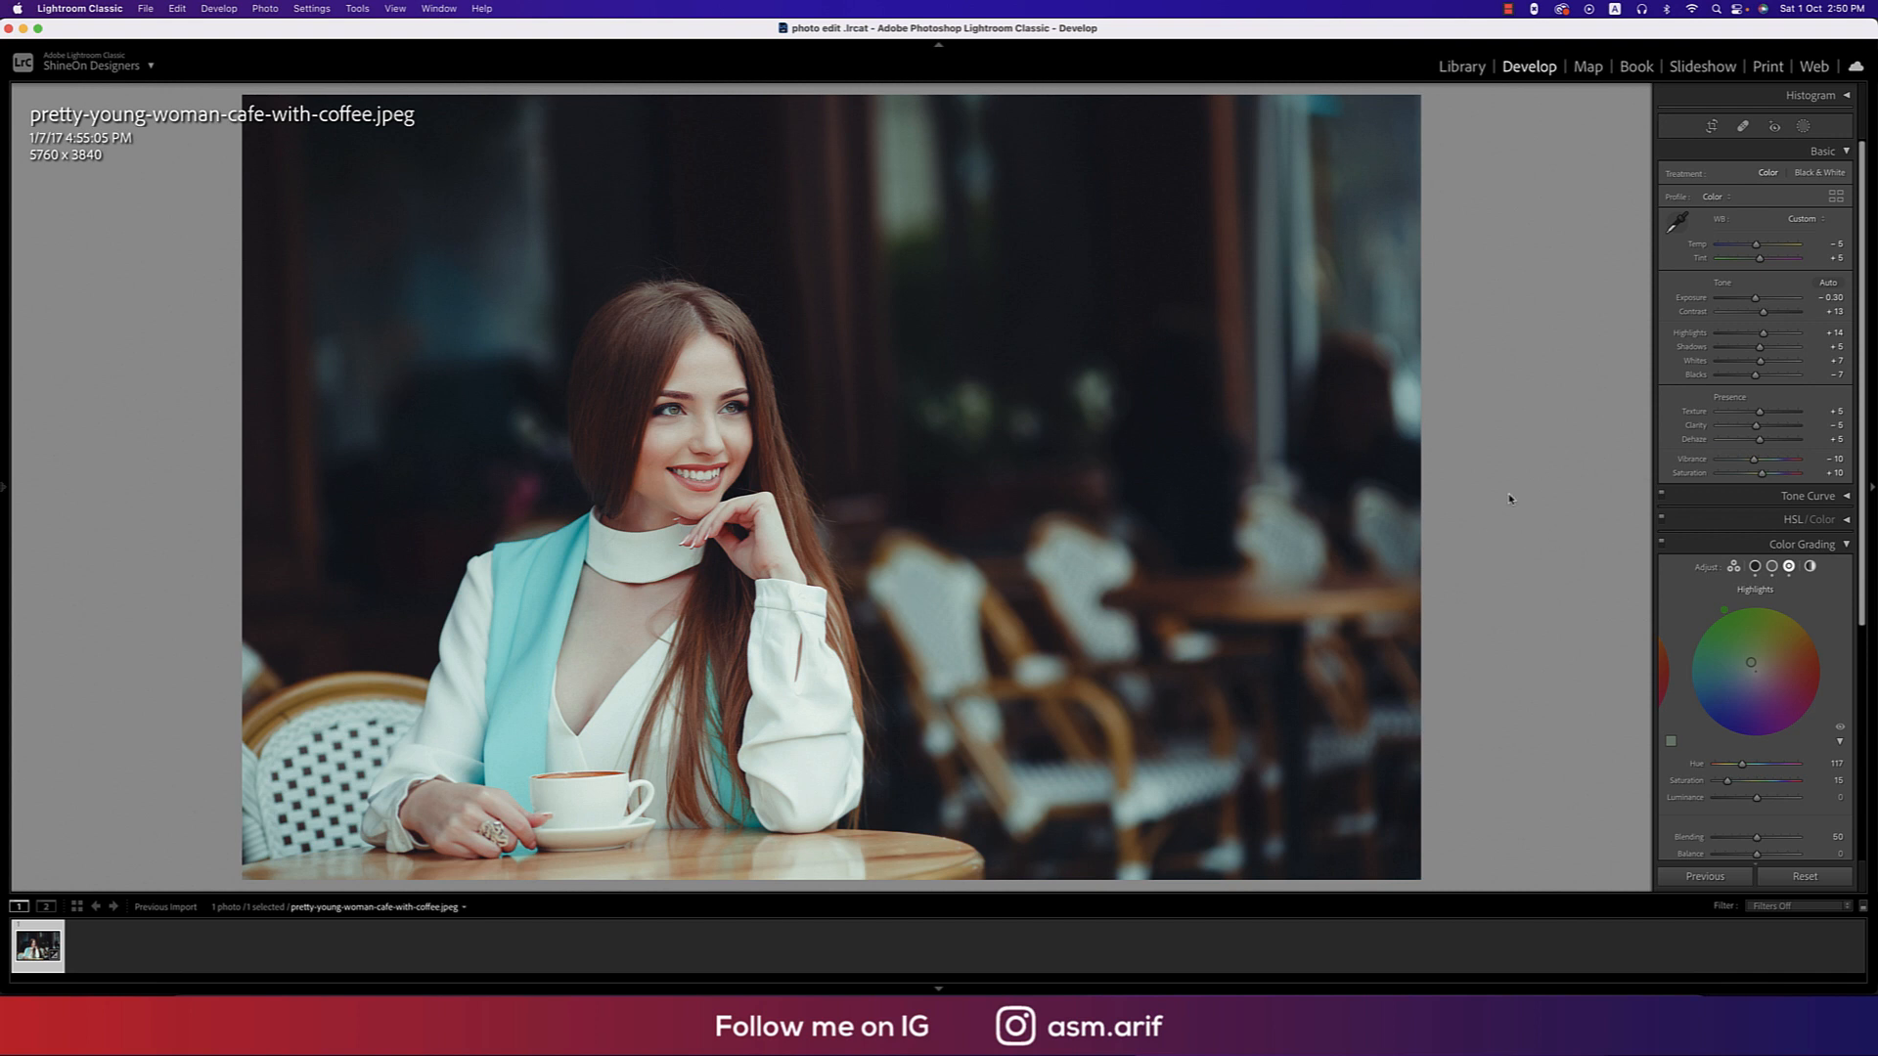
{"action": "left_click", "coordinate": [1843, 151]}
{"action": "left_click", "coordinate": [1847, 224]}
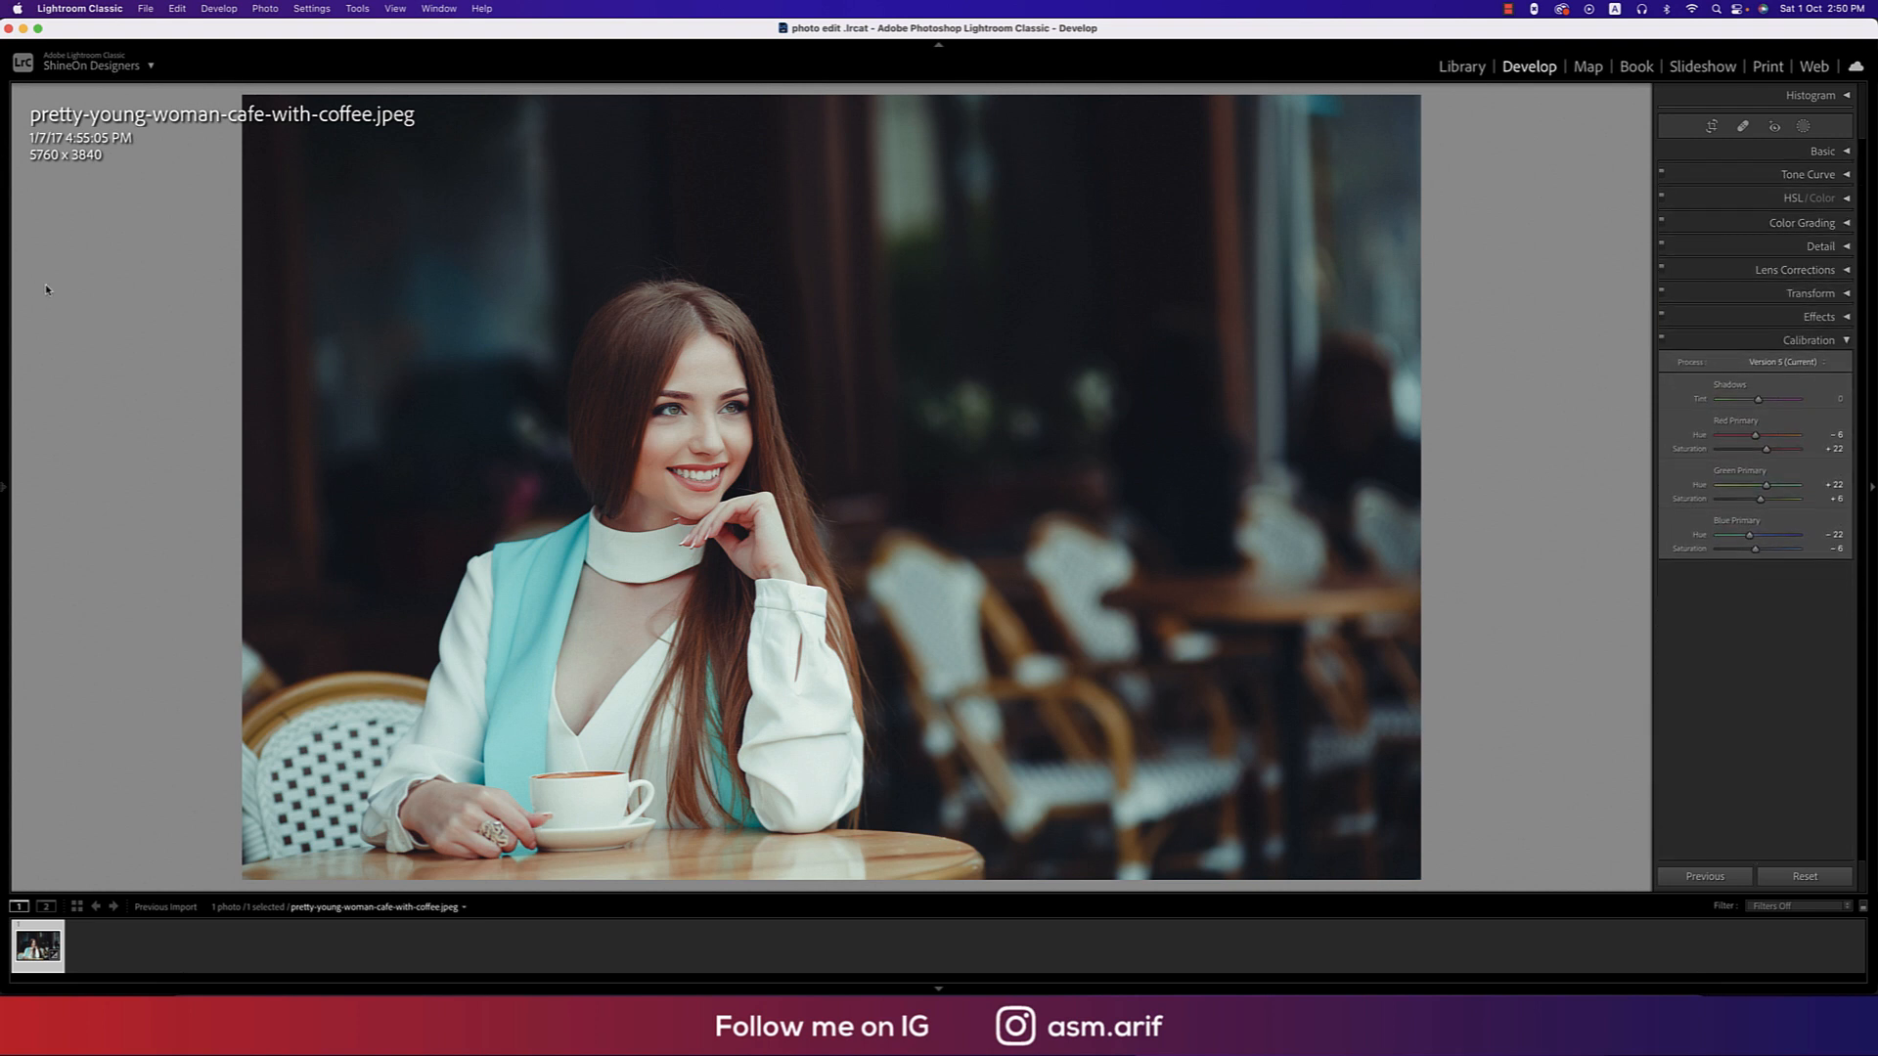
Create a develop preset named 2-10-22urbna in the User Presets group from the current settings.
{"action": "mouse_move", "coordinate": [8, 473]}
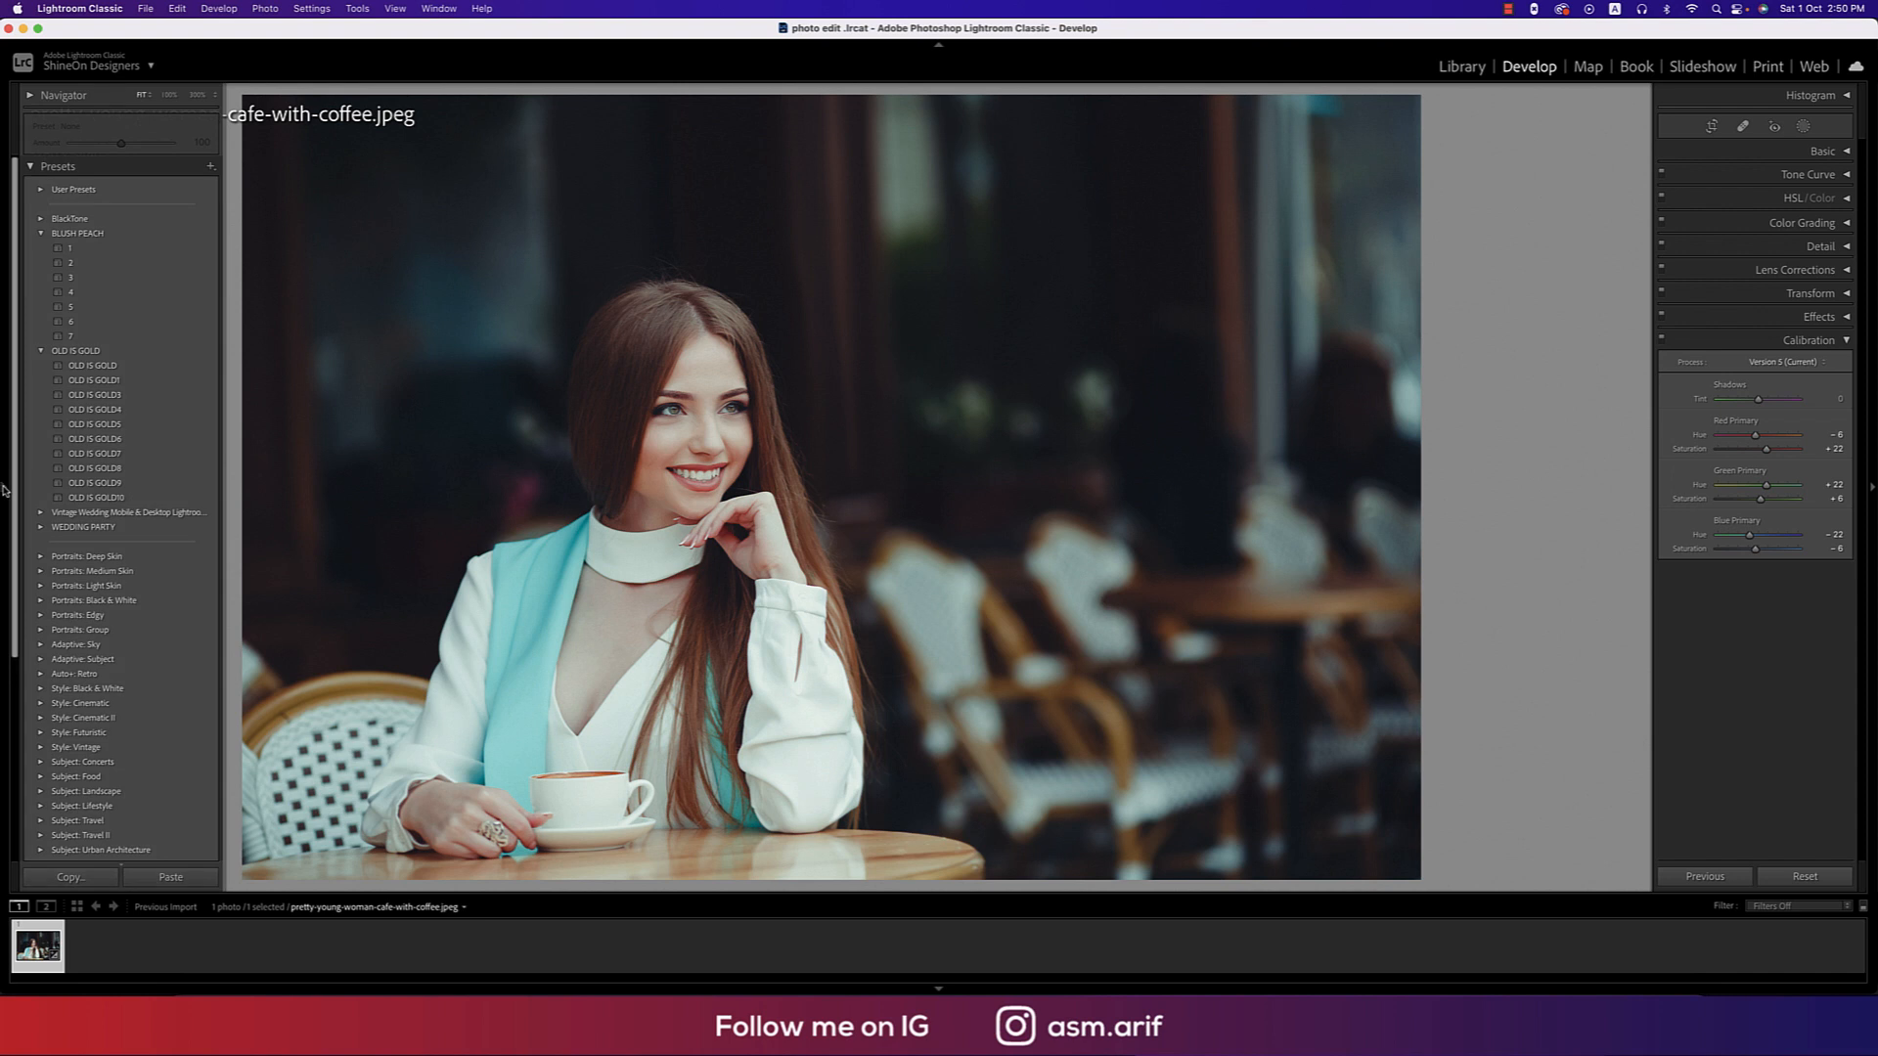
{"action": "left_click", "coordinate": [209, 167]}
{"action": "left_click", "coordinate": [246, 182]}
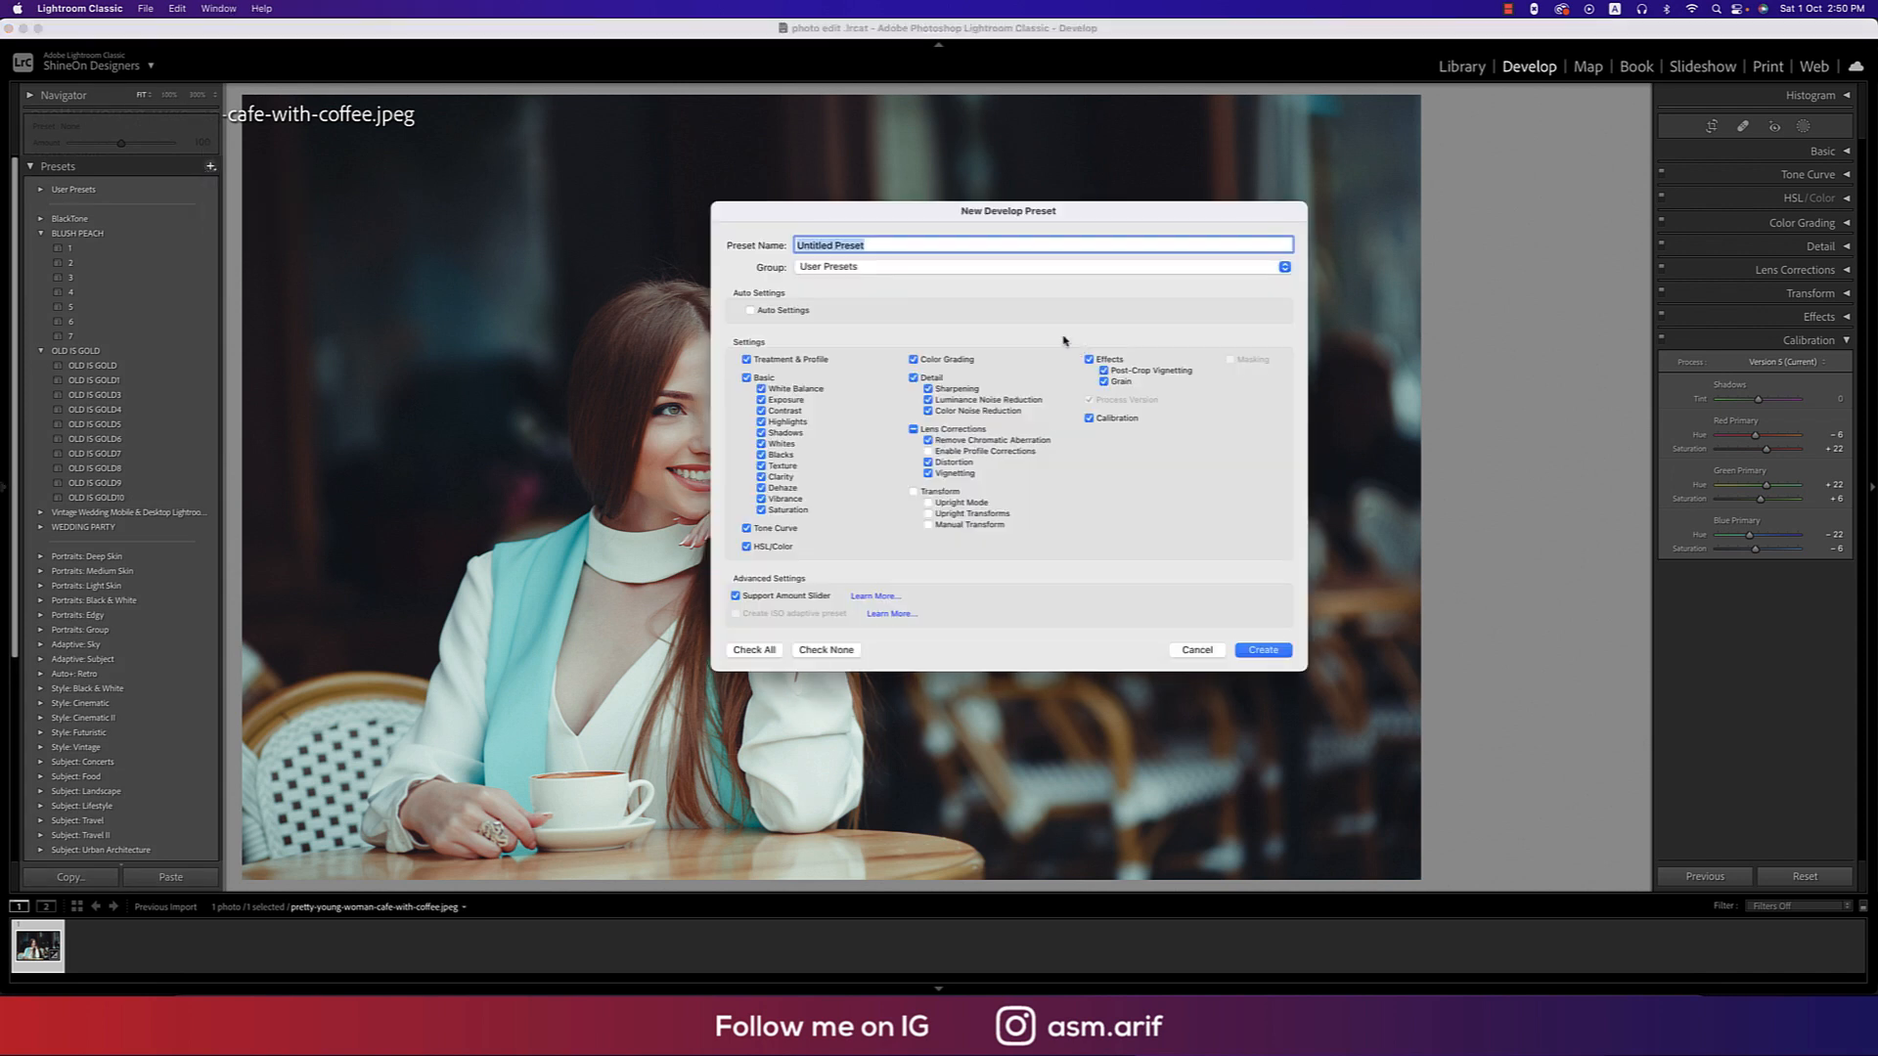
{"action": "type", "text": "urbna"}
{"action": "type", "text": "2-10-22"}
{"action": "left_click", "coordinate": [1262, 650]}
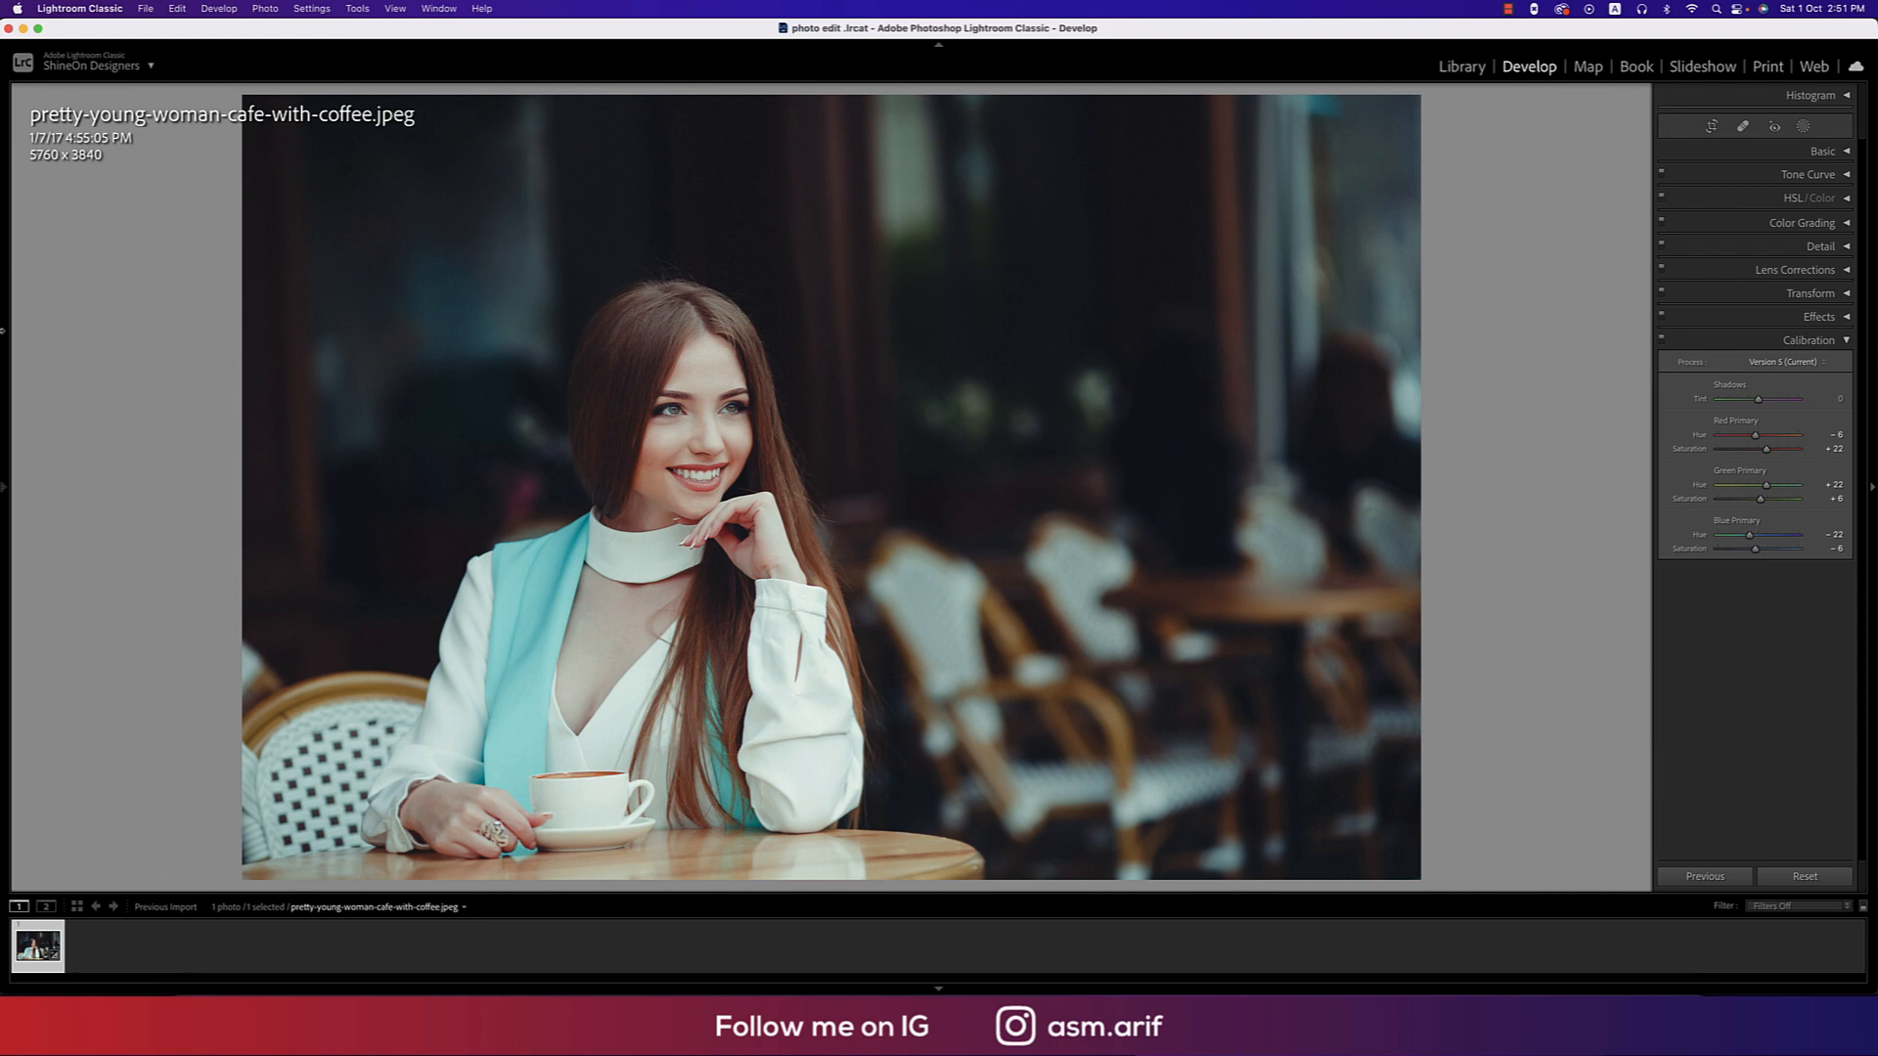
Expand User Presets and apply the 2-10-22urbna preset to the café photo, reselecting the photo and applying the preset again.
{"action": "left_click", "coordinate": [4, 483]}
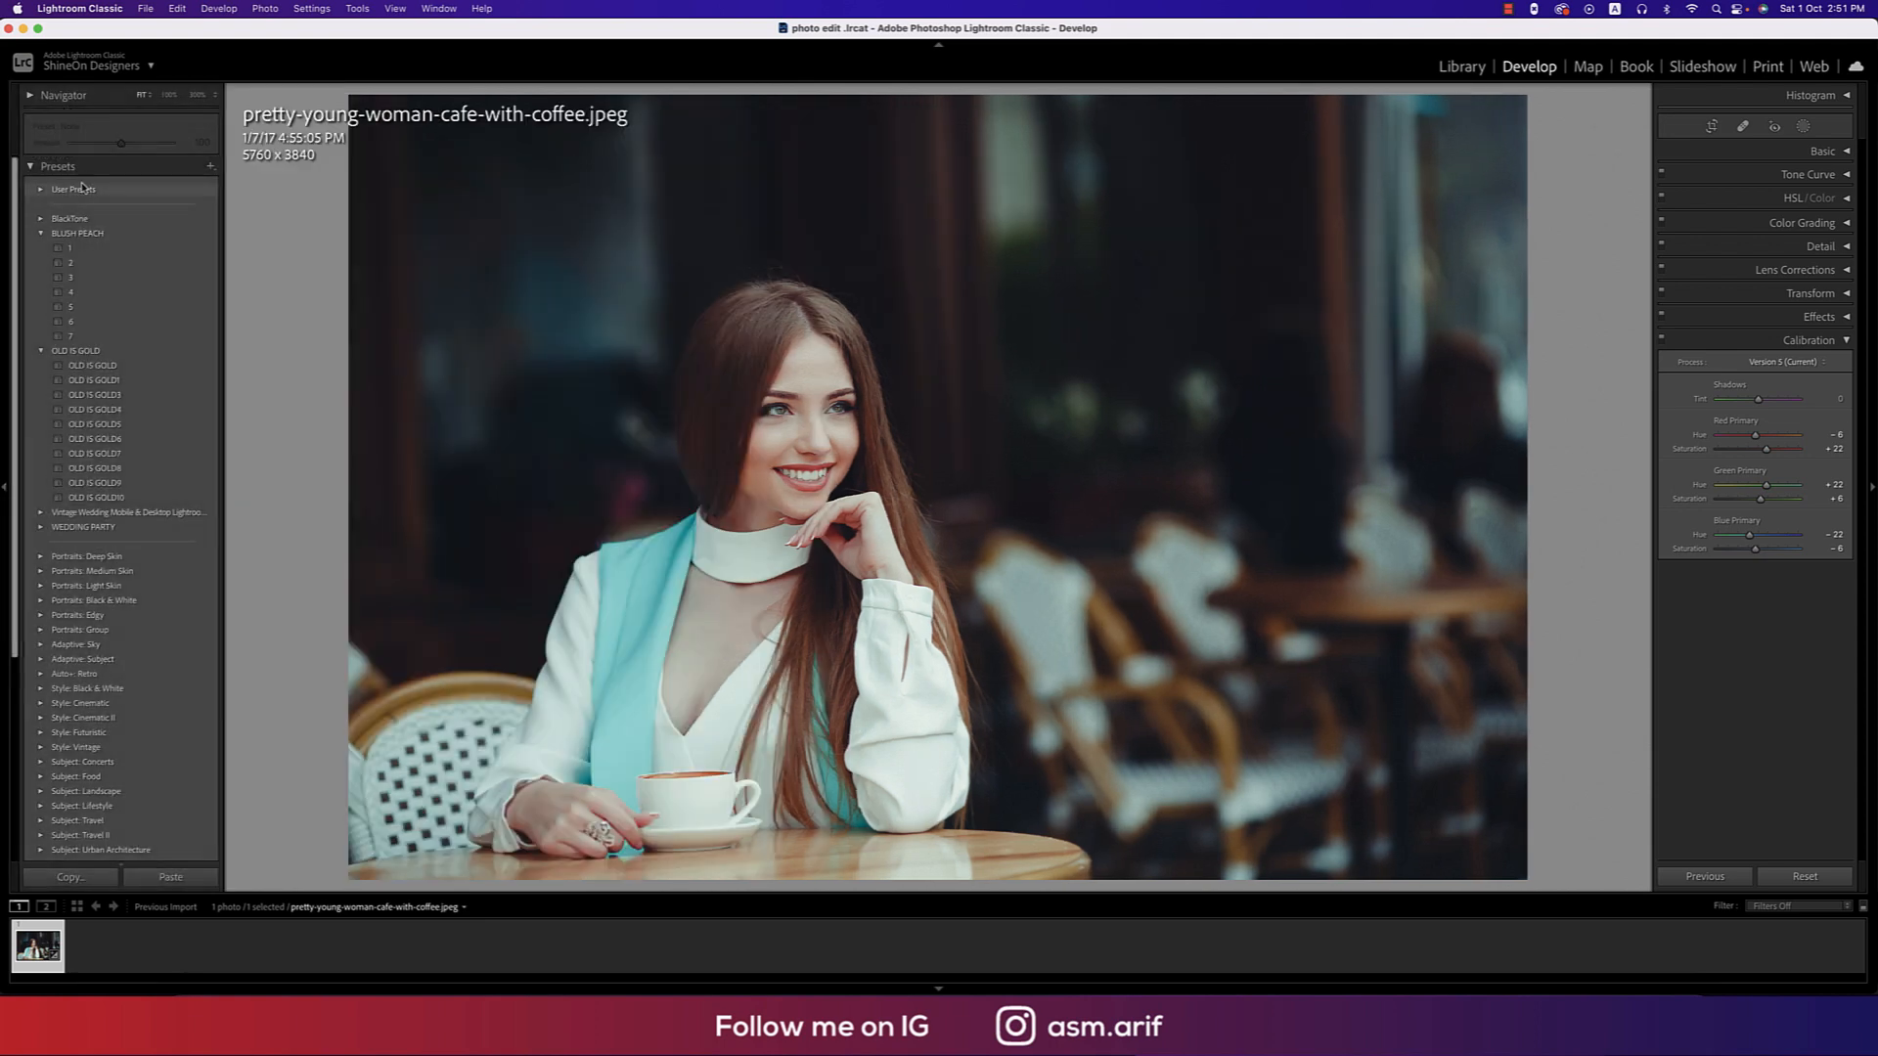
{"action": "left_click", "coordinate": [40, 233]}
{"action": "left_click", "coordinate": [40, 189]}
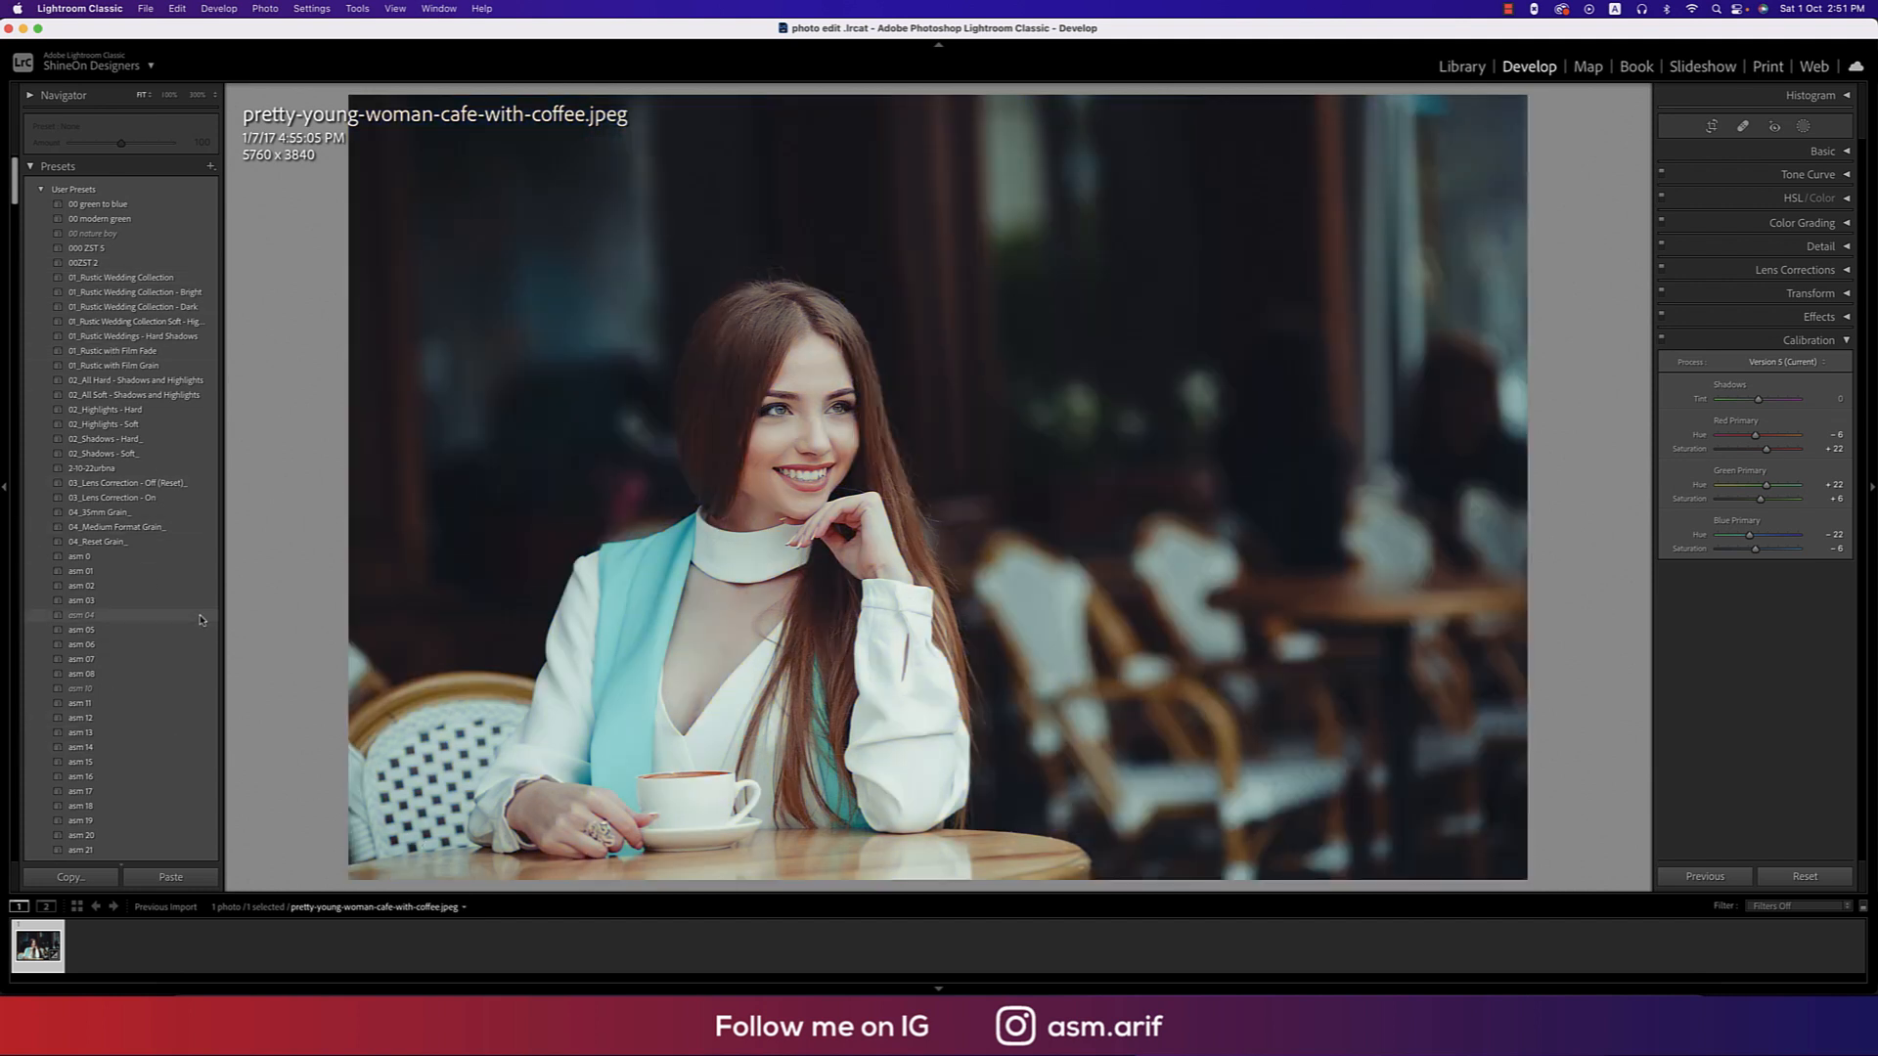
{"action": "left_click", "coordinate": [106, 470]}
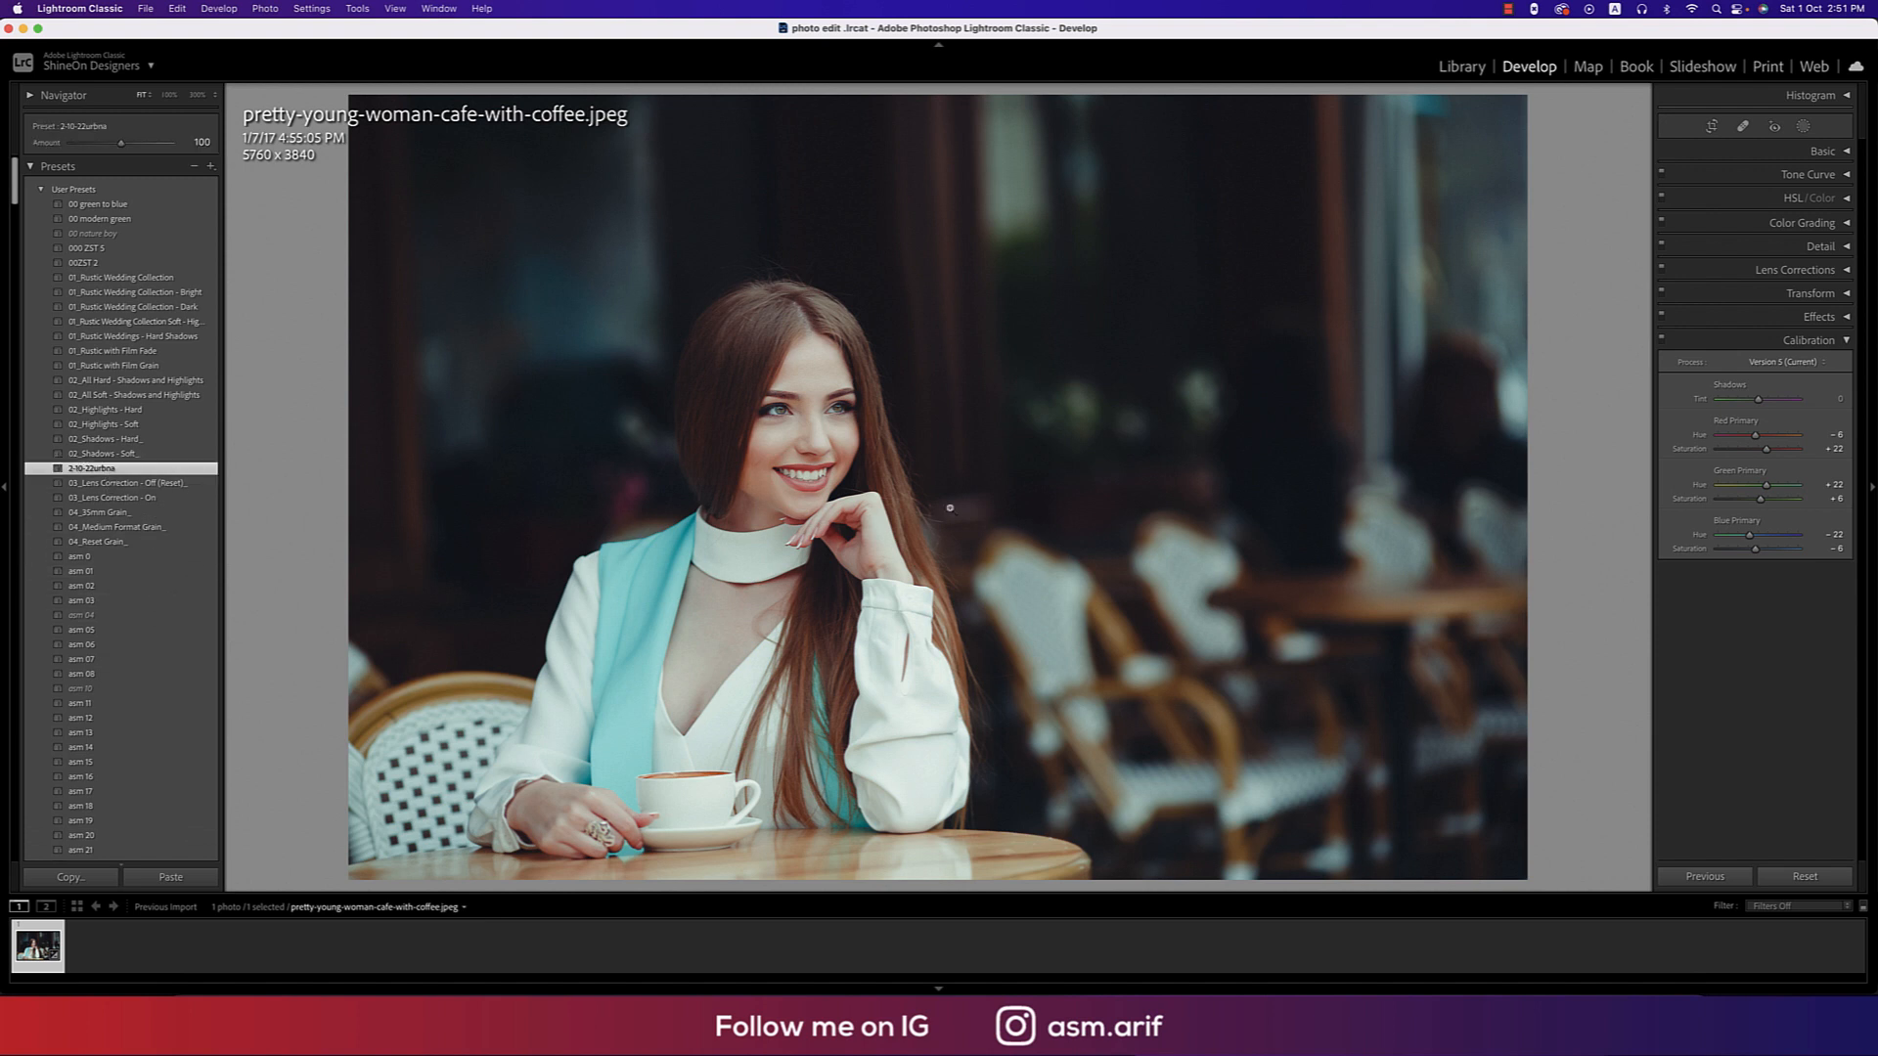
{"action": "left_click", "coordinate": [292, 957]}
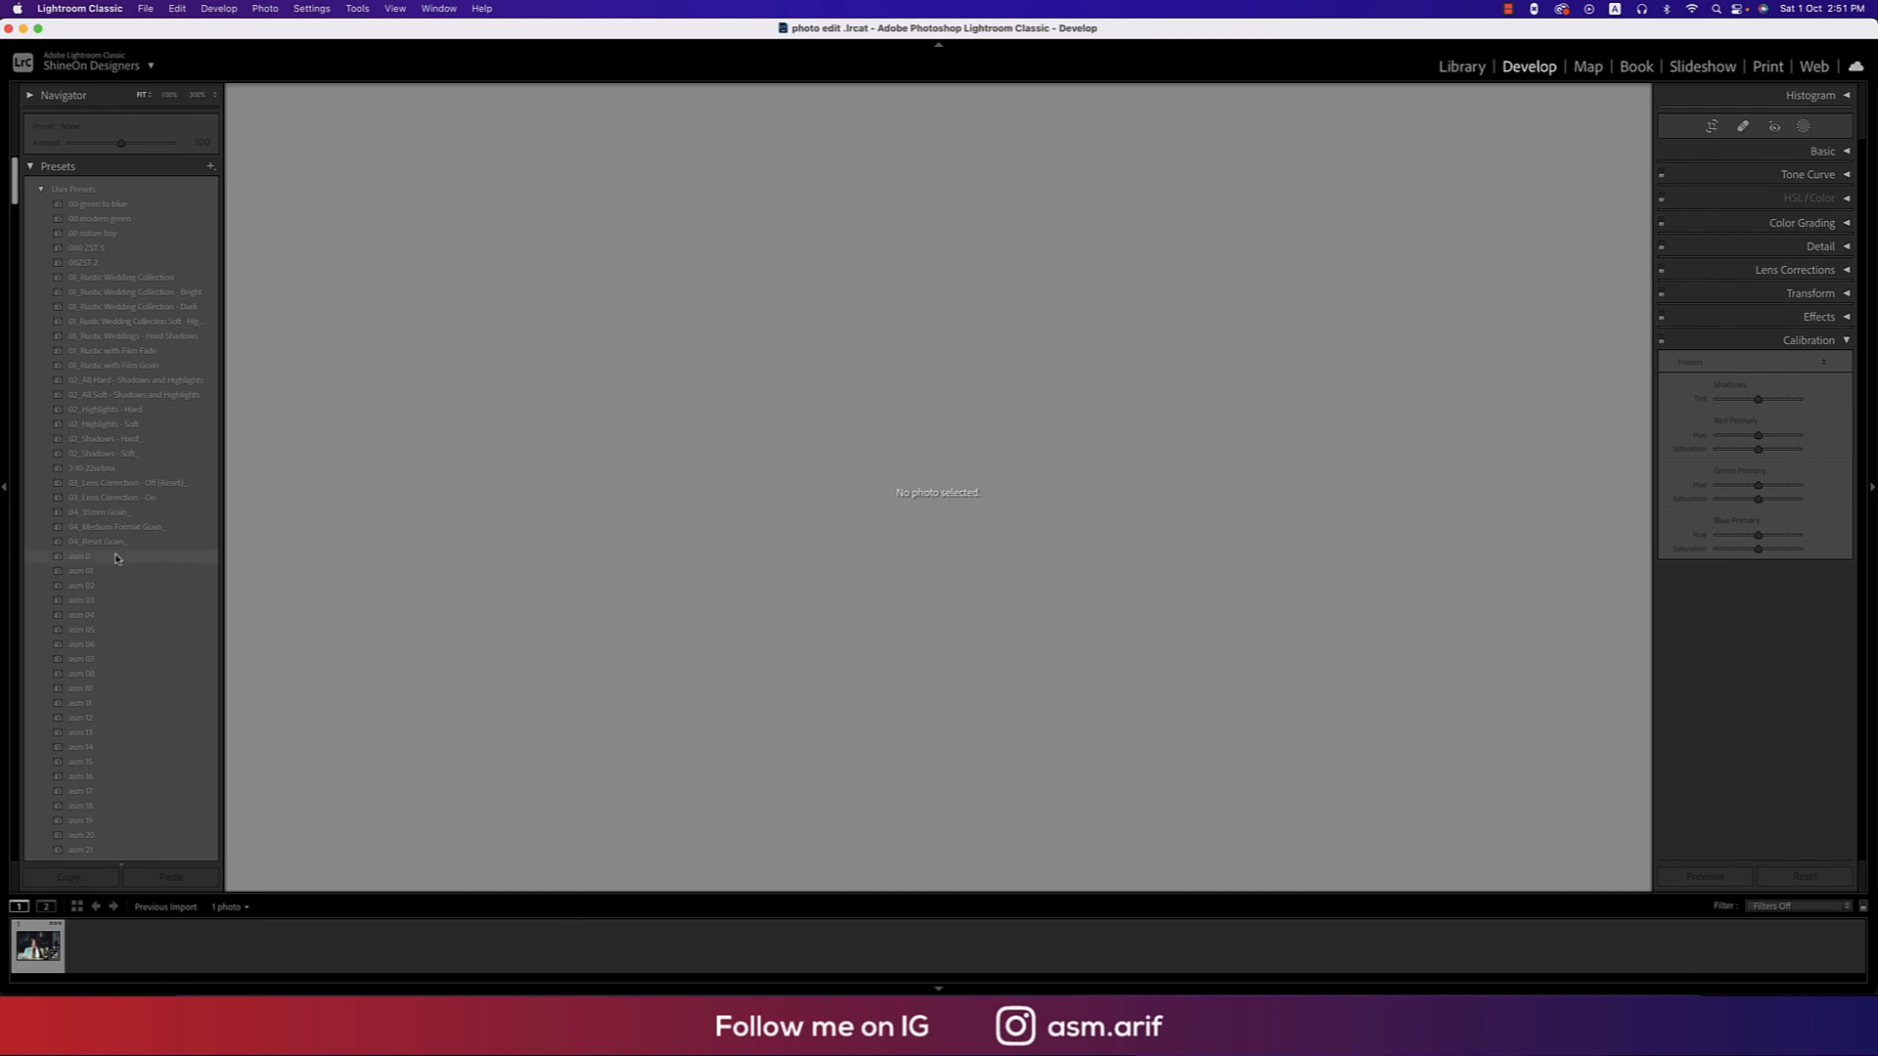
{"action": "left_click", "coordinate": [29, 947]}
{"action": "left_click", "coordinate": [97, 469]}
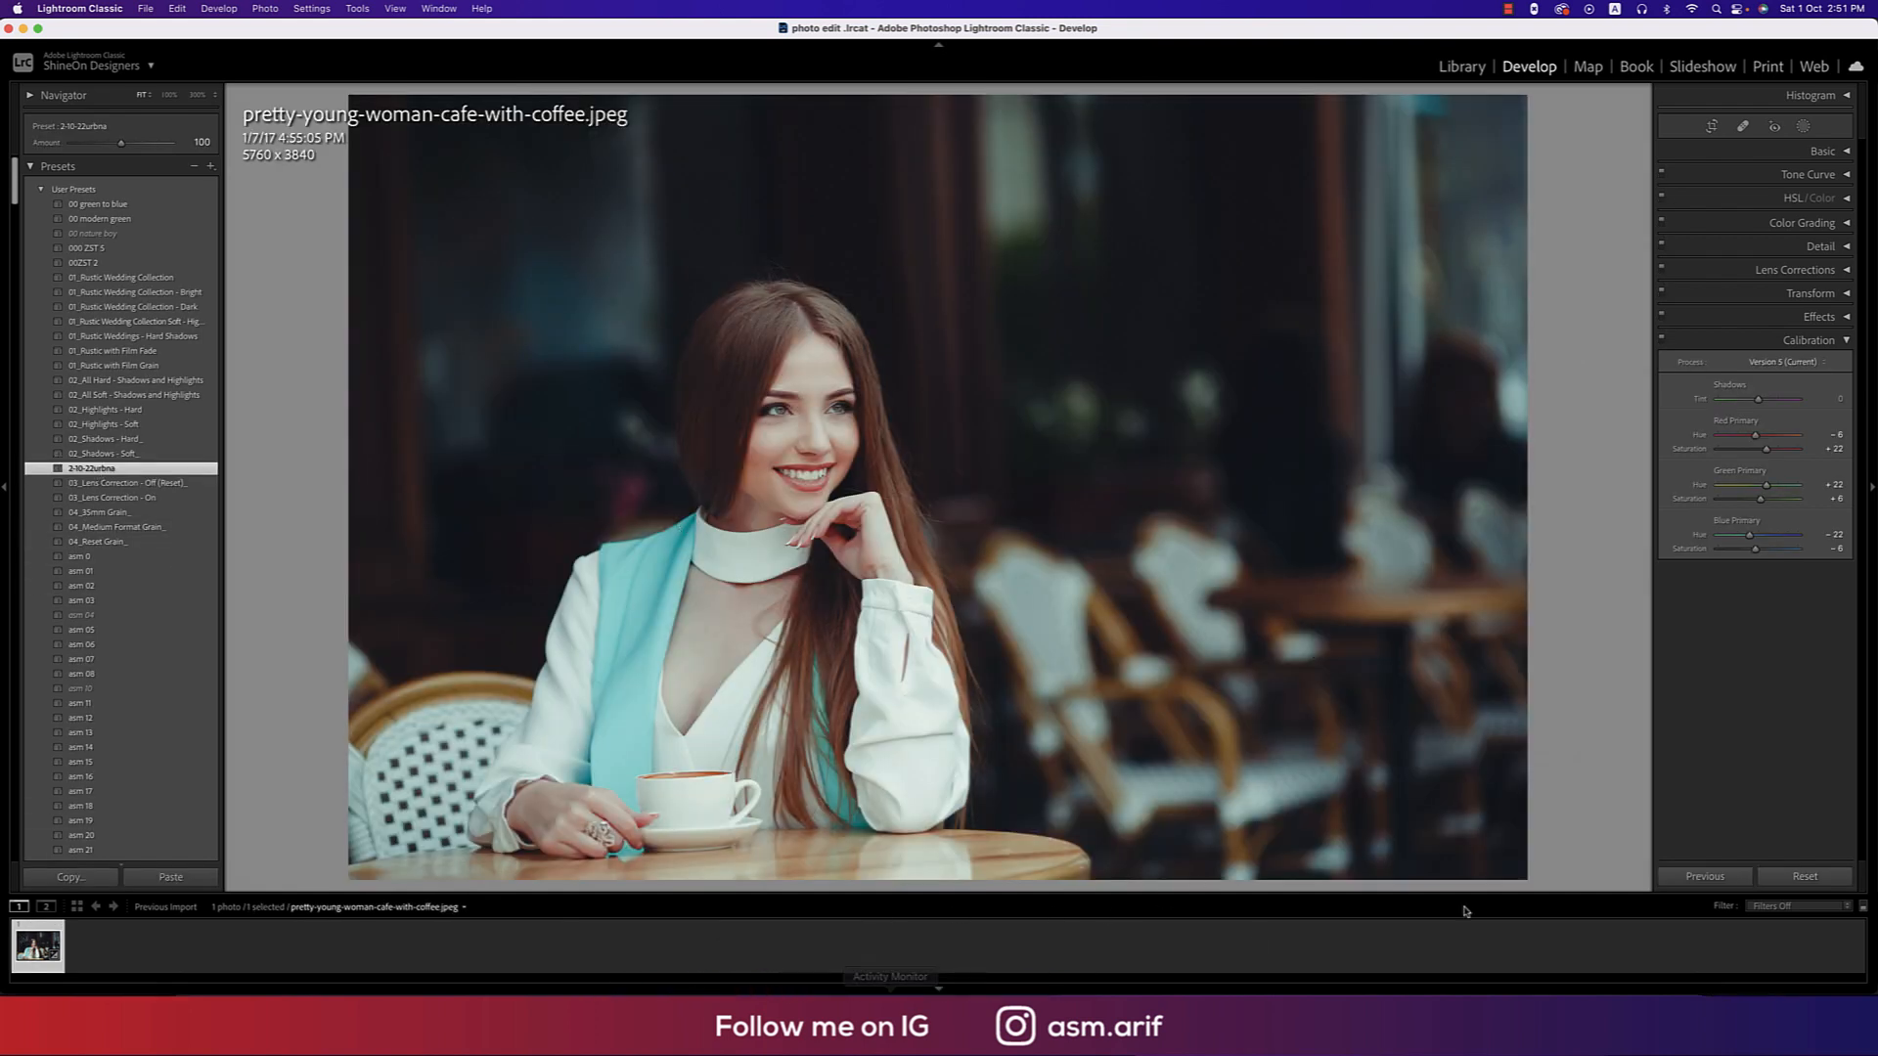
Reset the photo's develop settings, reapply the 2-10-22urbna preset, and hide the preset list.
{"action": "left_click", "coordinate": [1804, 876]}
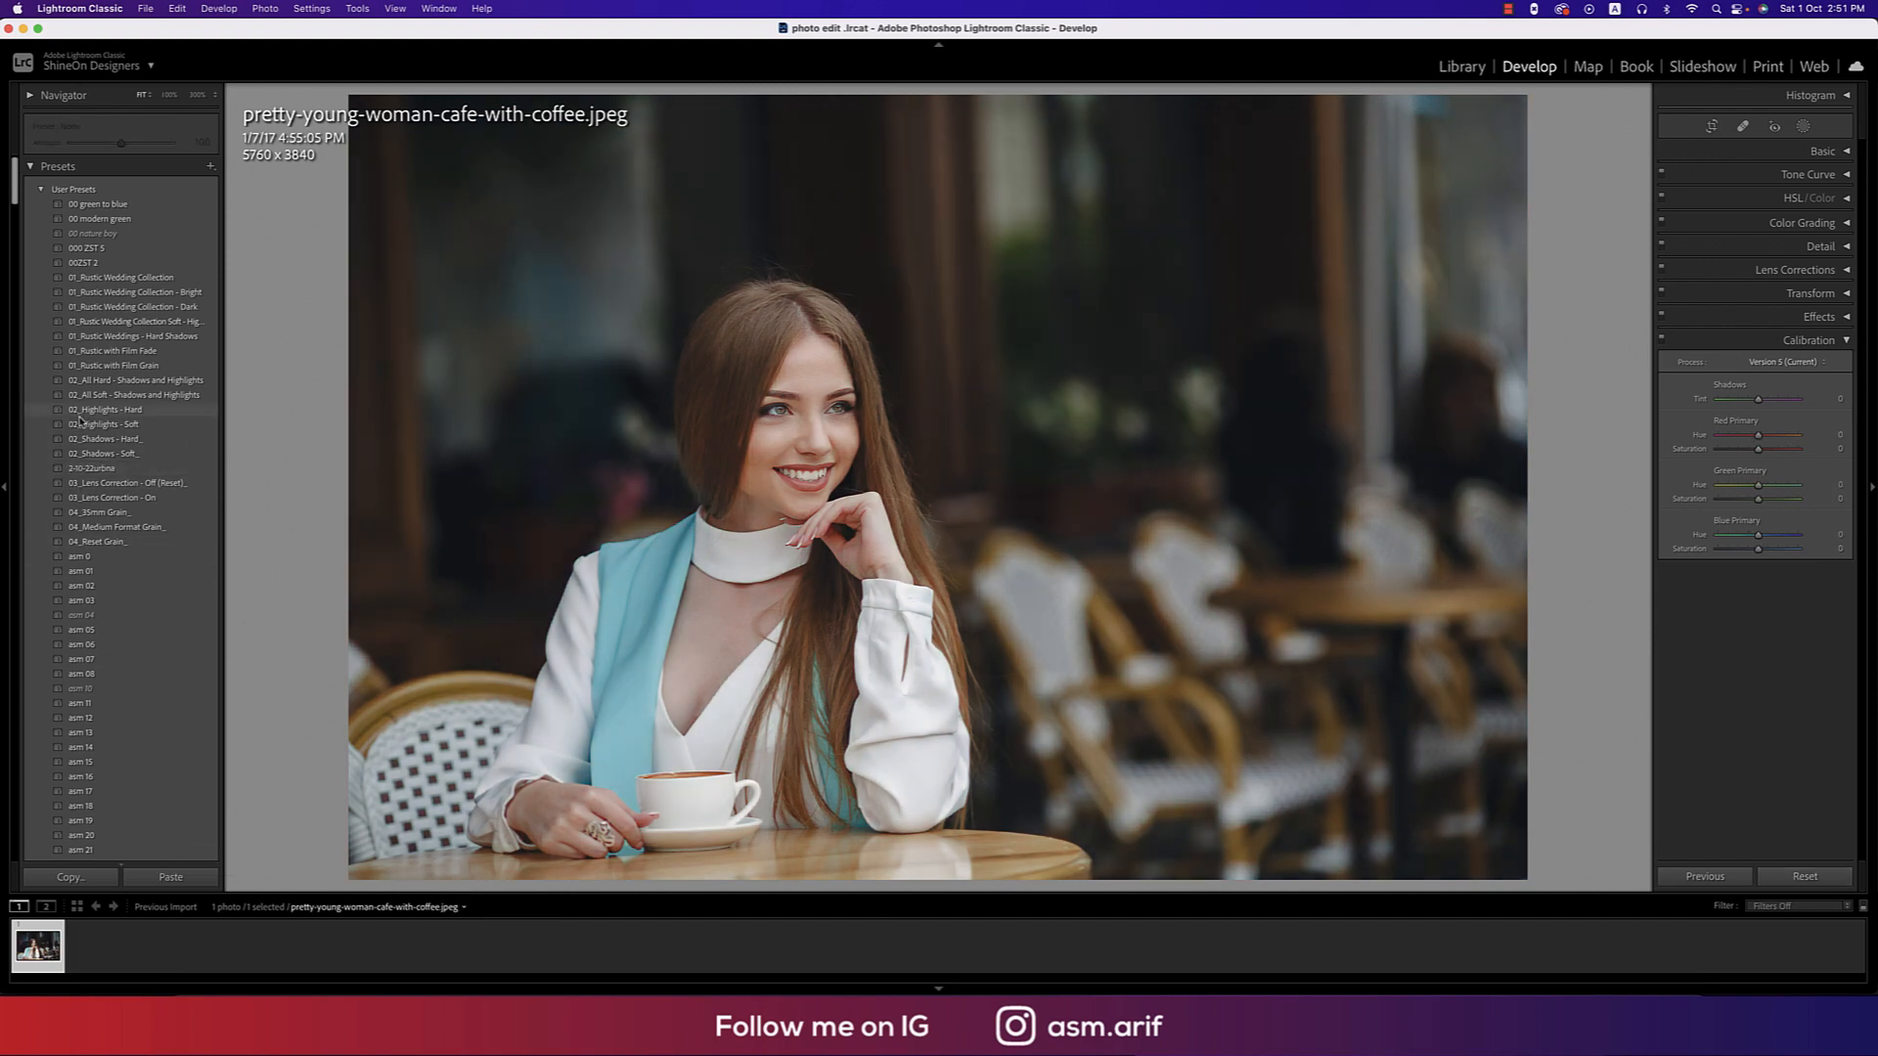
{"action": "left_click", "coordinate": [99, 469]}
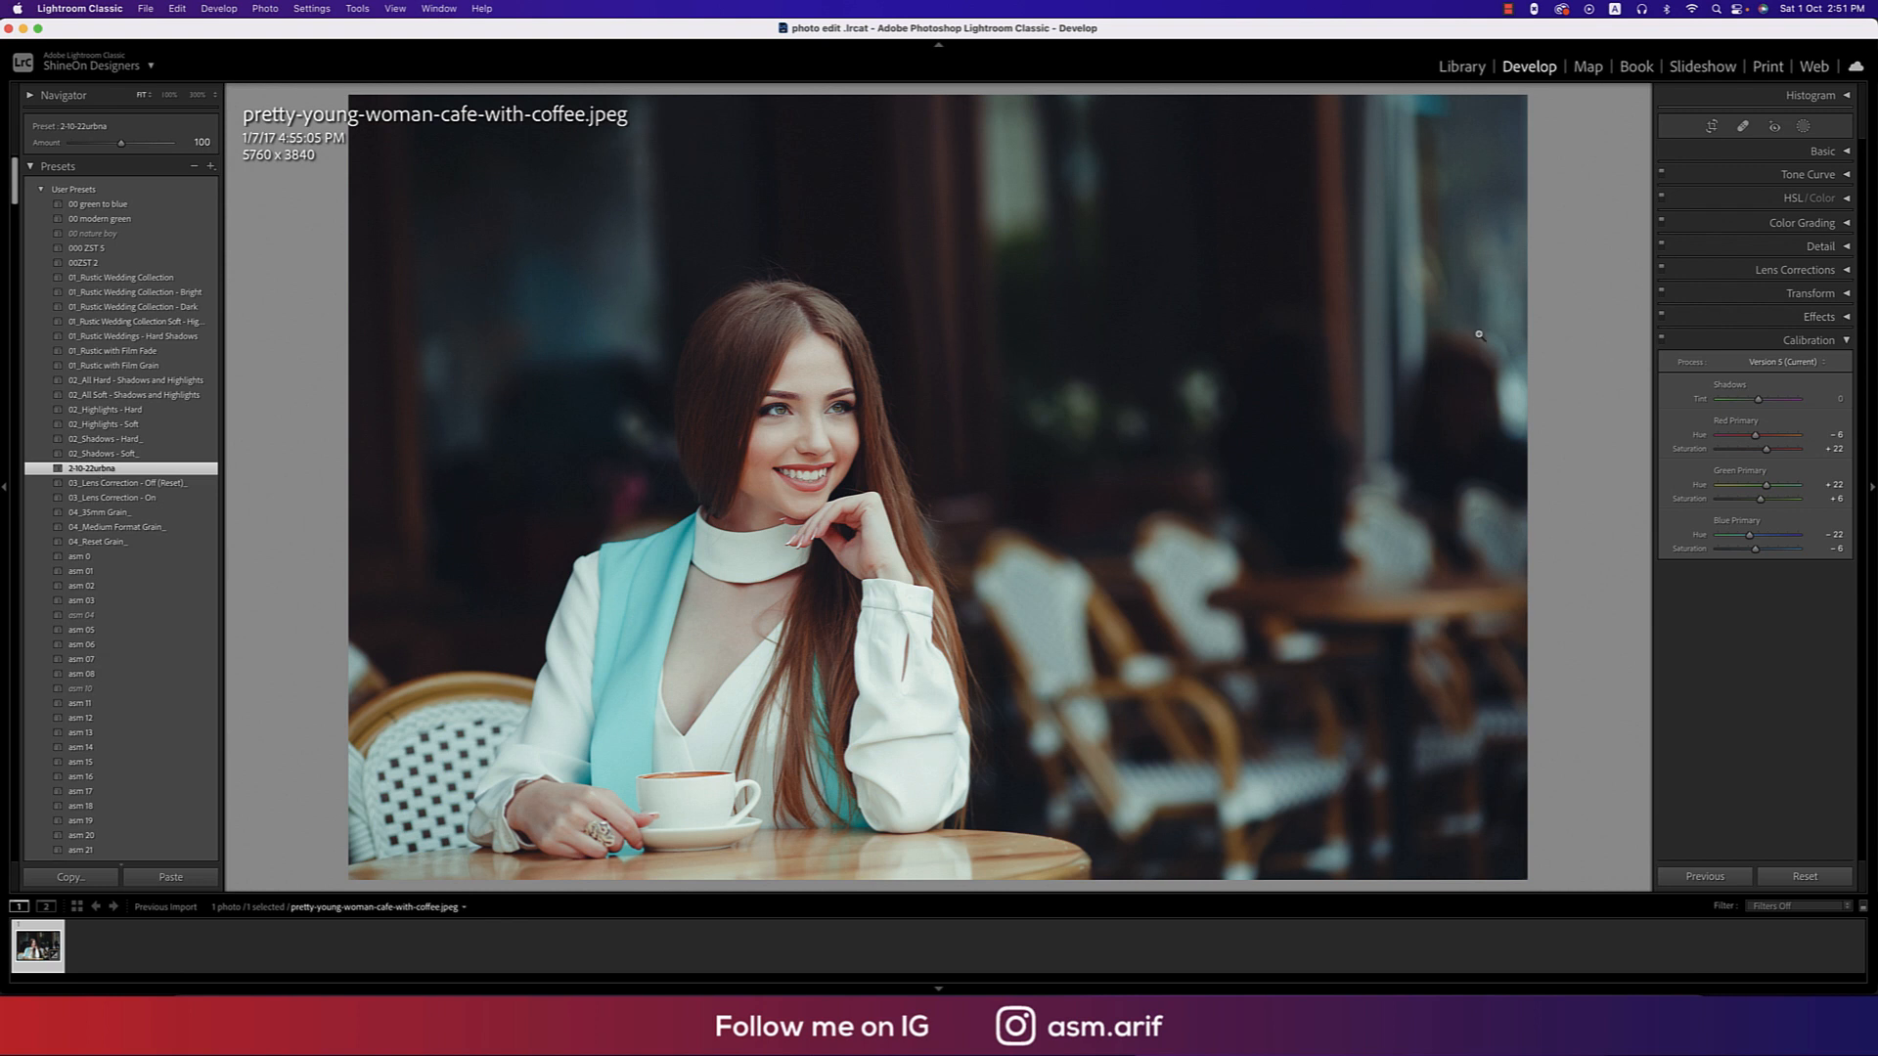
{"action": "left_click", "coordinate": [5, 489]}
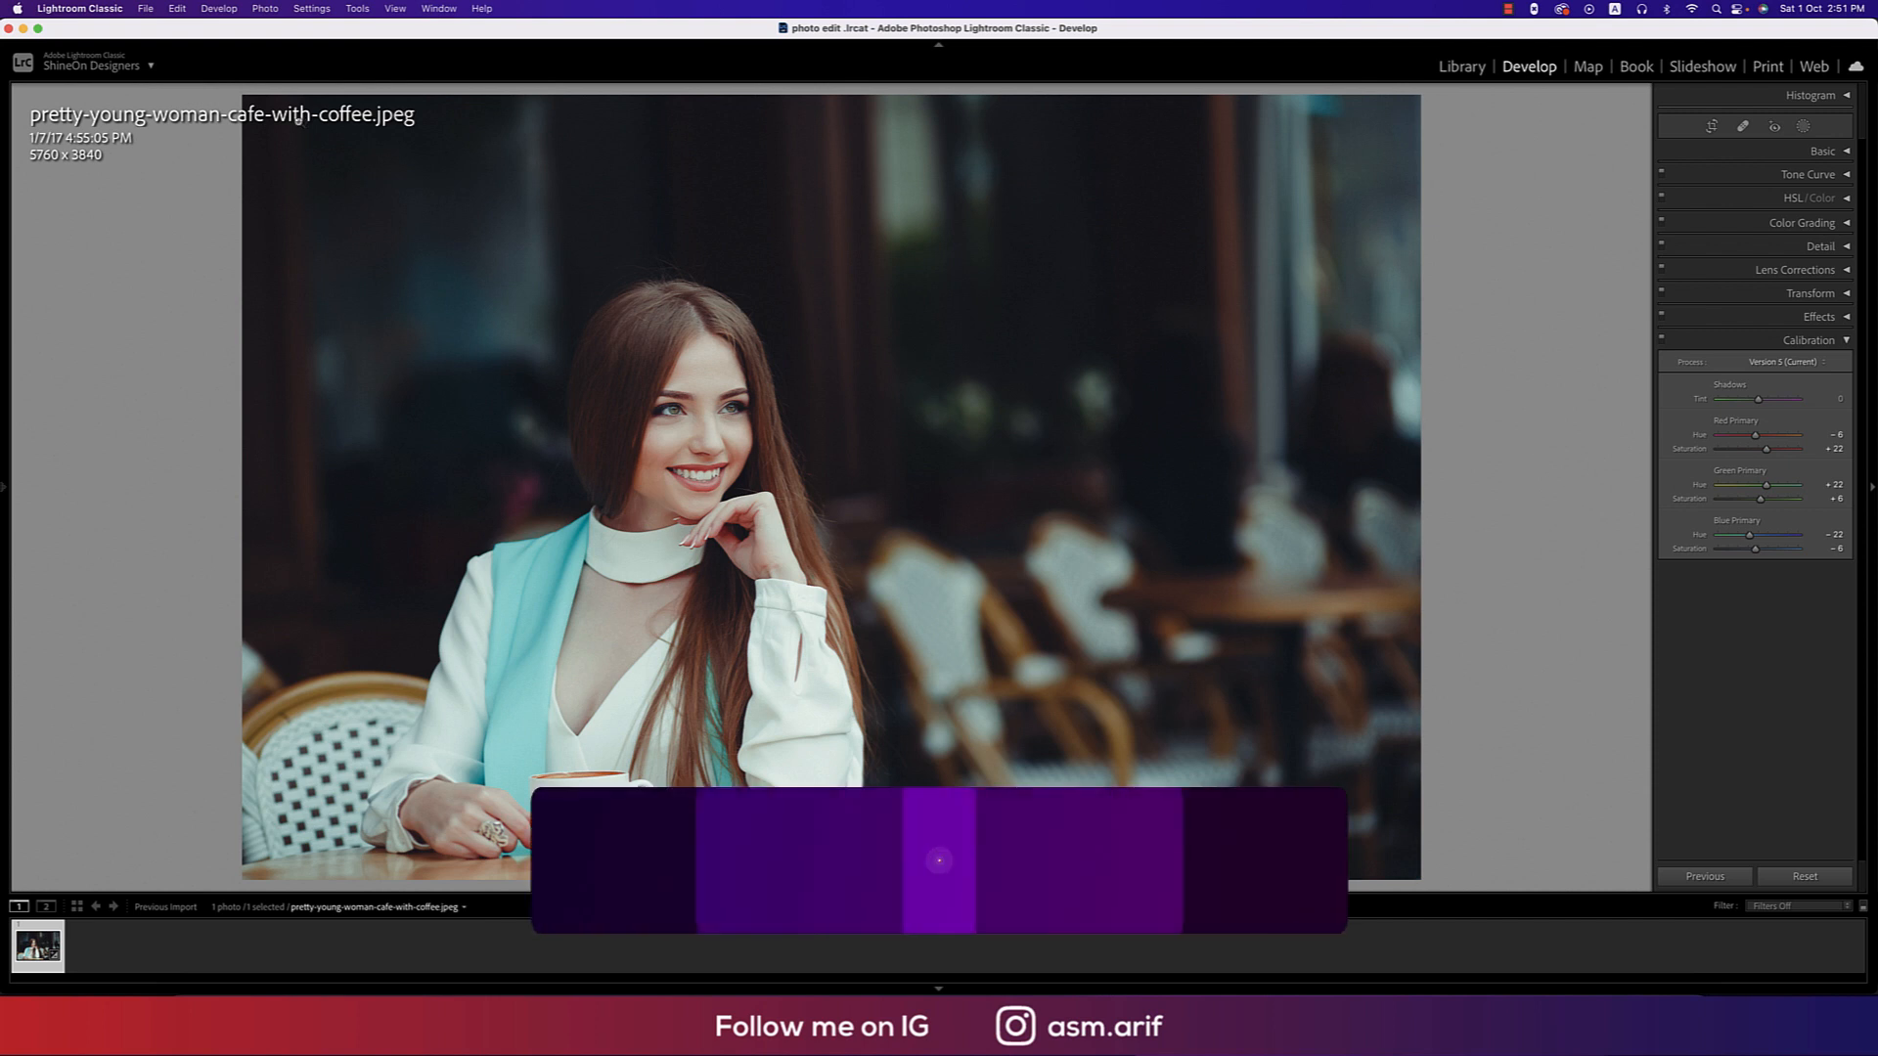
Export the photo as a quality-100 JPEG to the 4-10-22 Lightroom urban folder inside TUTORIAL ENG 2021, using the existing subfolder setting.
{"action": "left_click", "coordinate": [146, 8]}
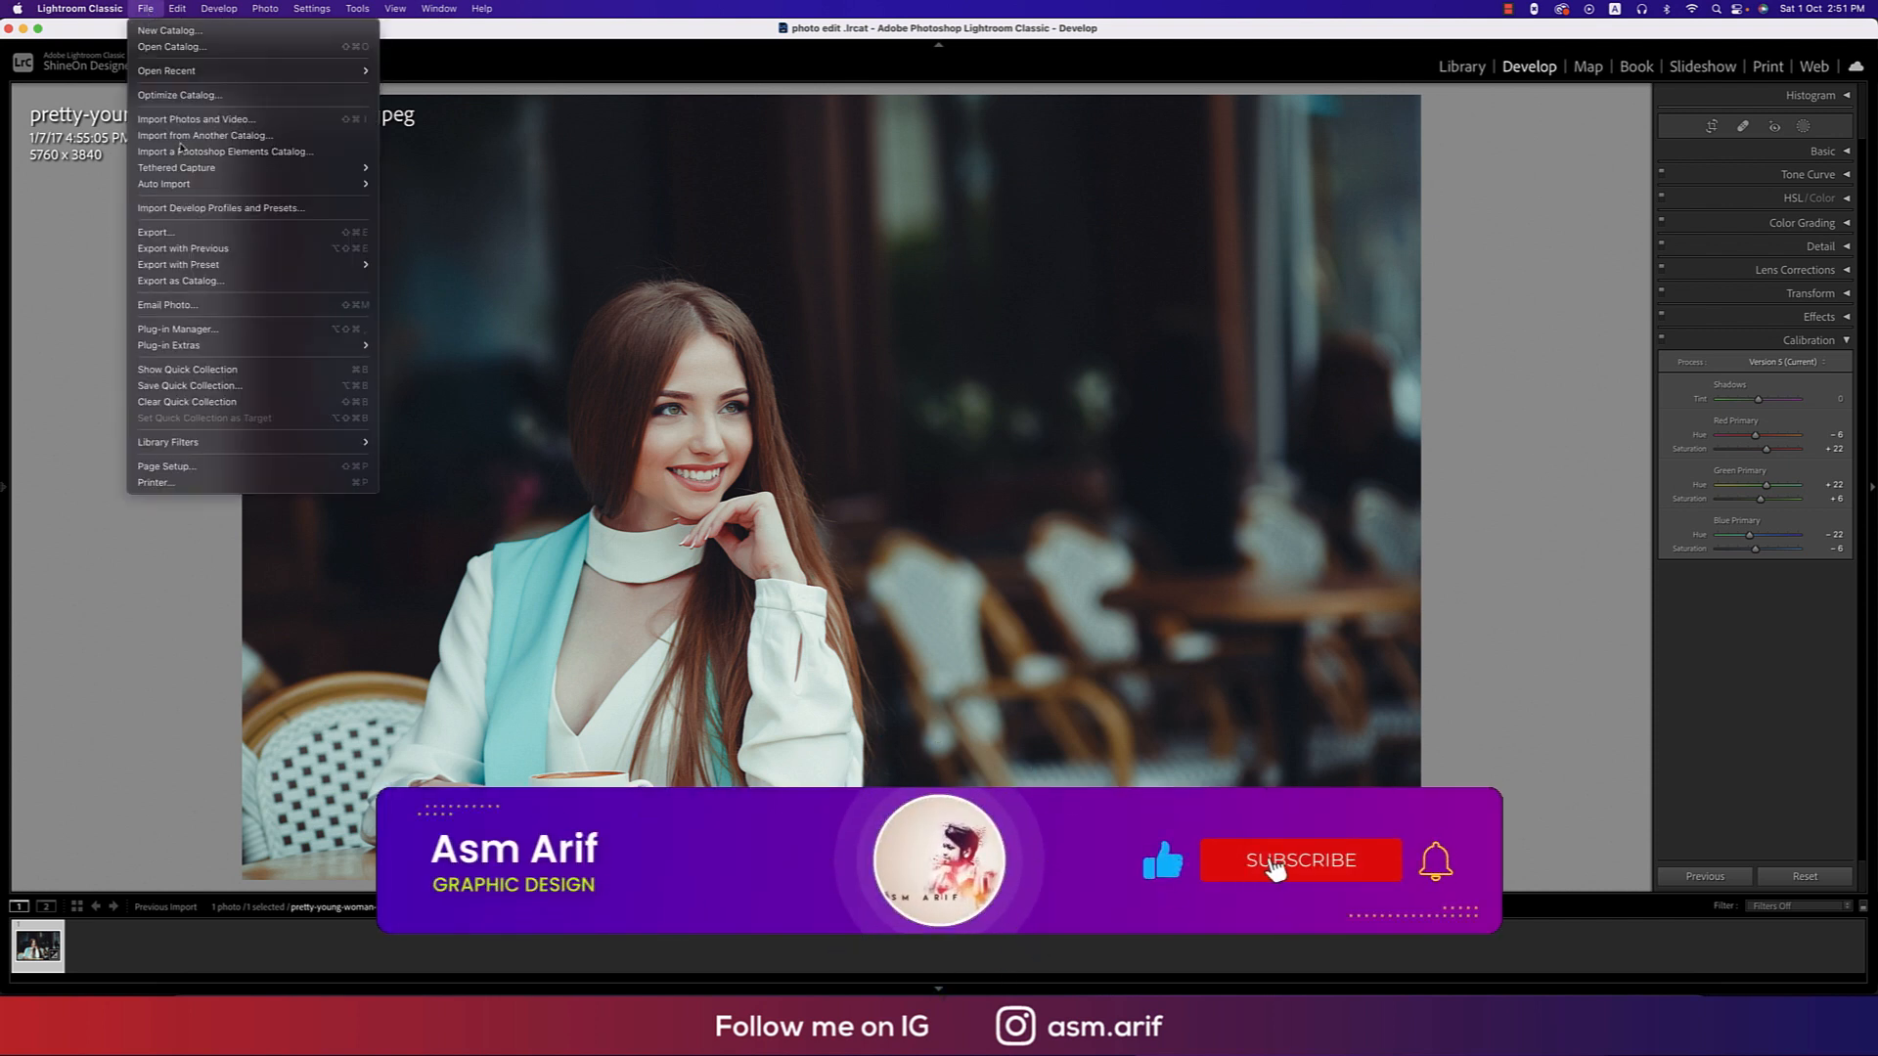
{"action": "left_click", "coordinate": [206, 233]}
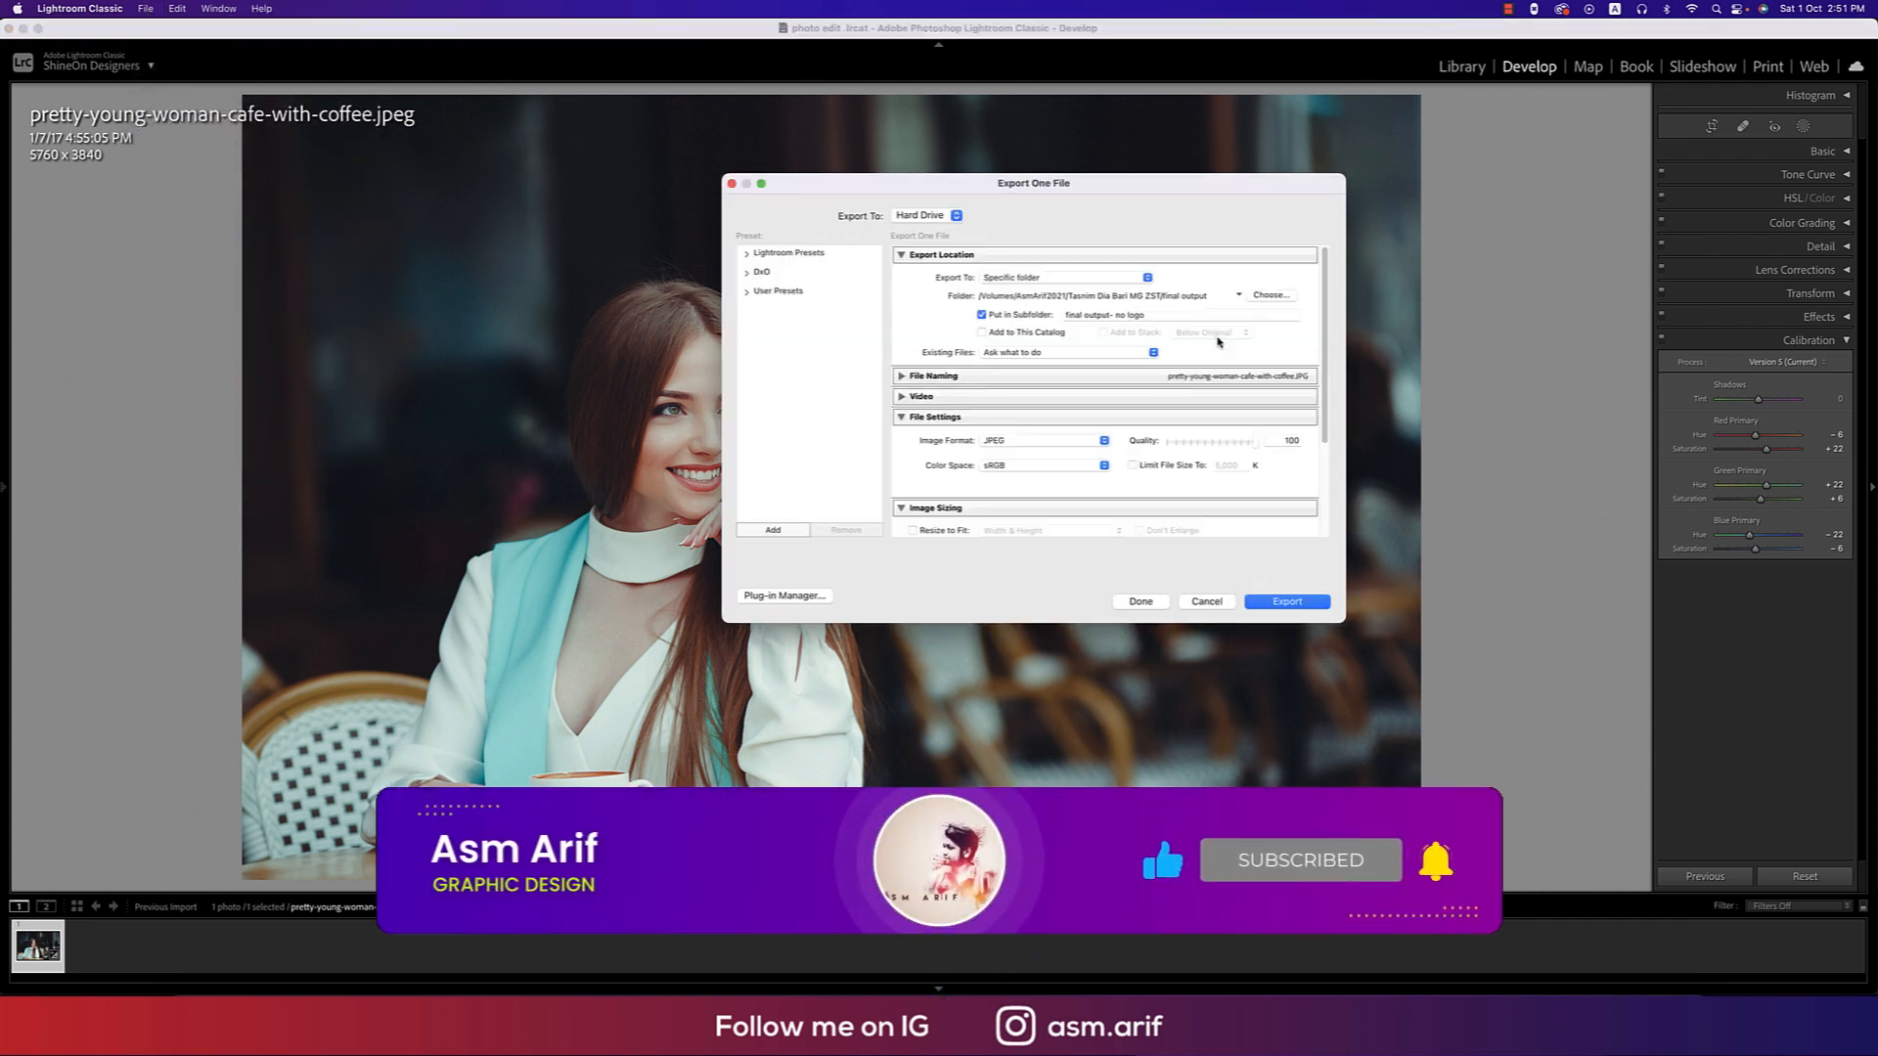
{"action": "scroll", "coordinate": [1062, 447], "scroll_direction": "down", "scroll_amount": 3}
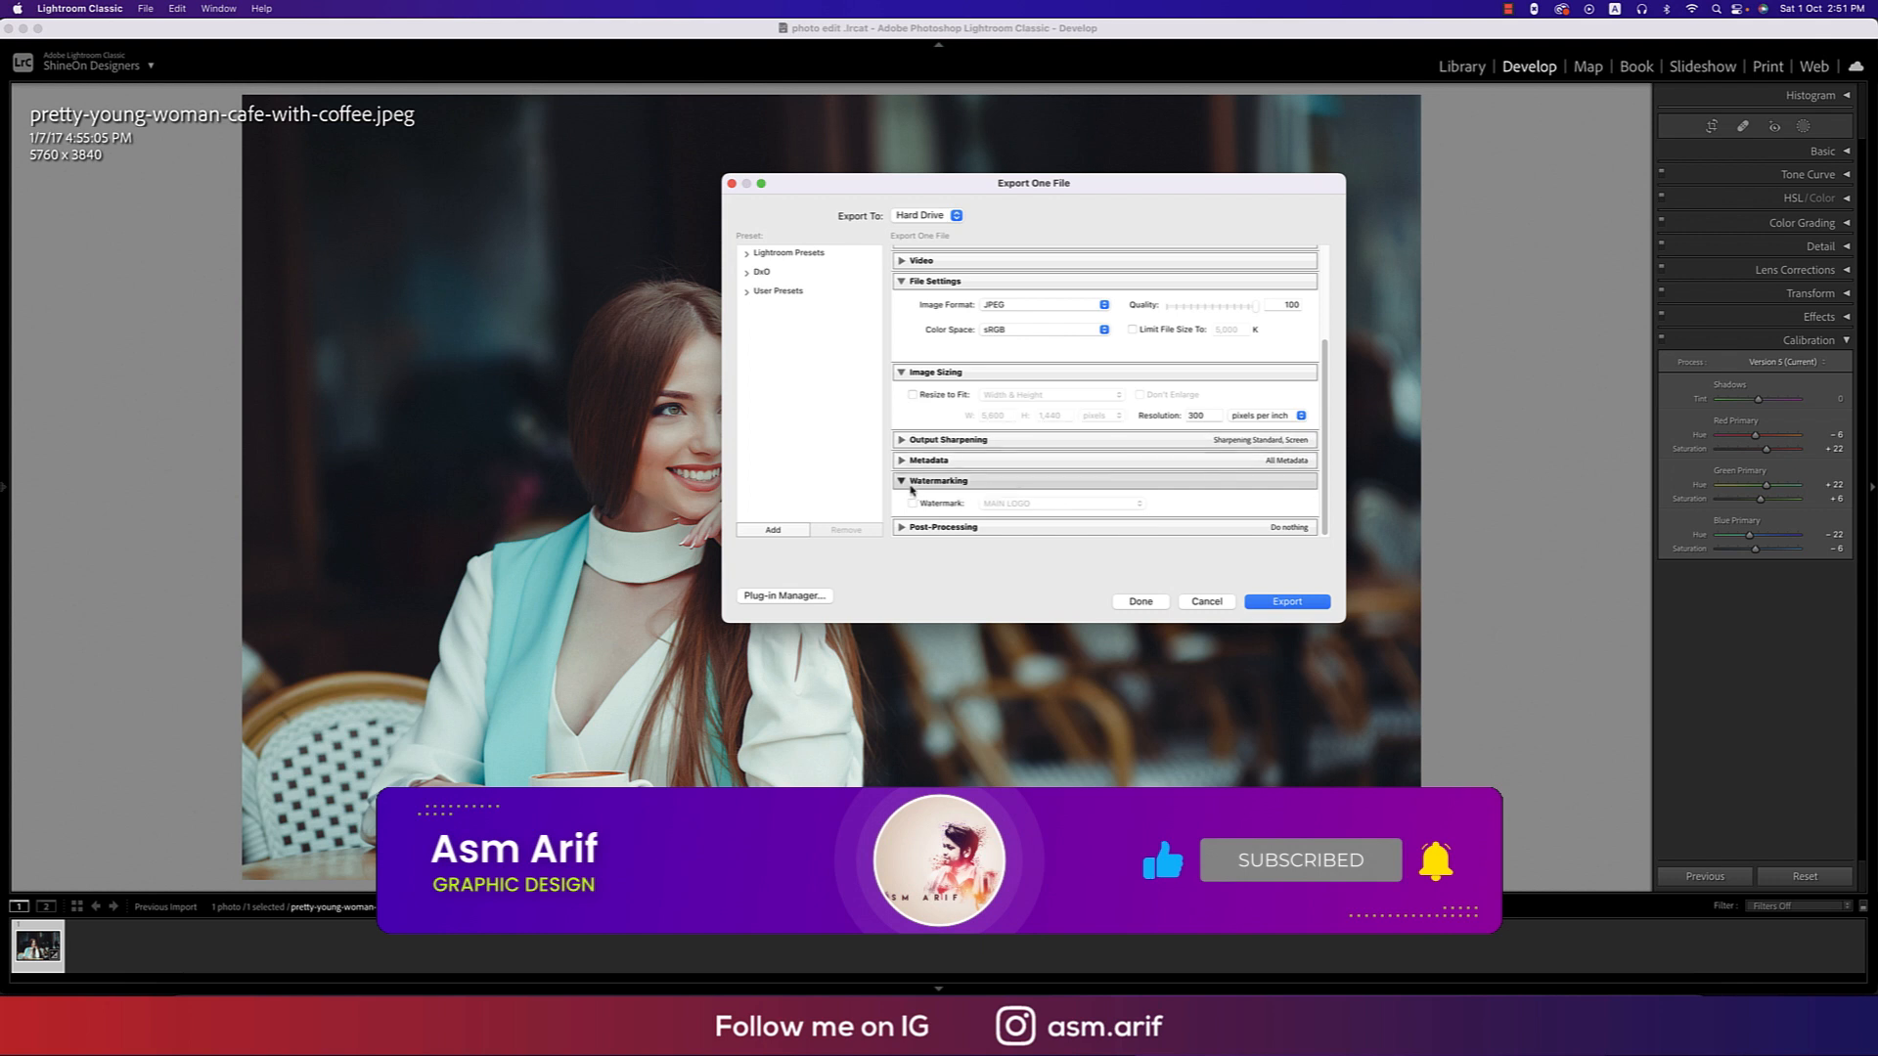
{"action": "scroll", "coordinate": [1012, 350], "scroll_direction": "up", "scroll_amount": 3}
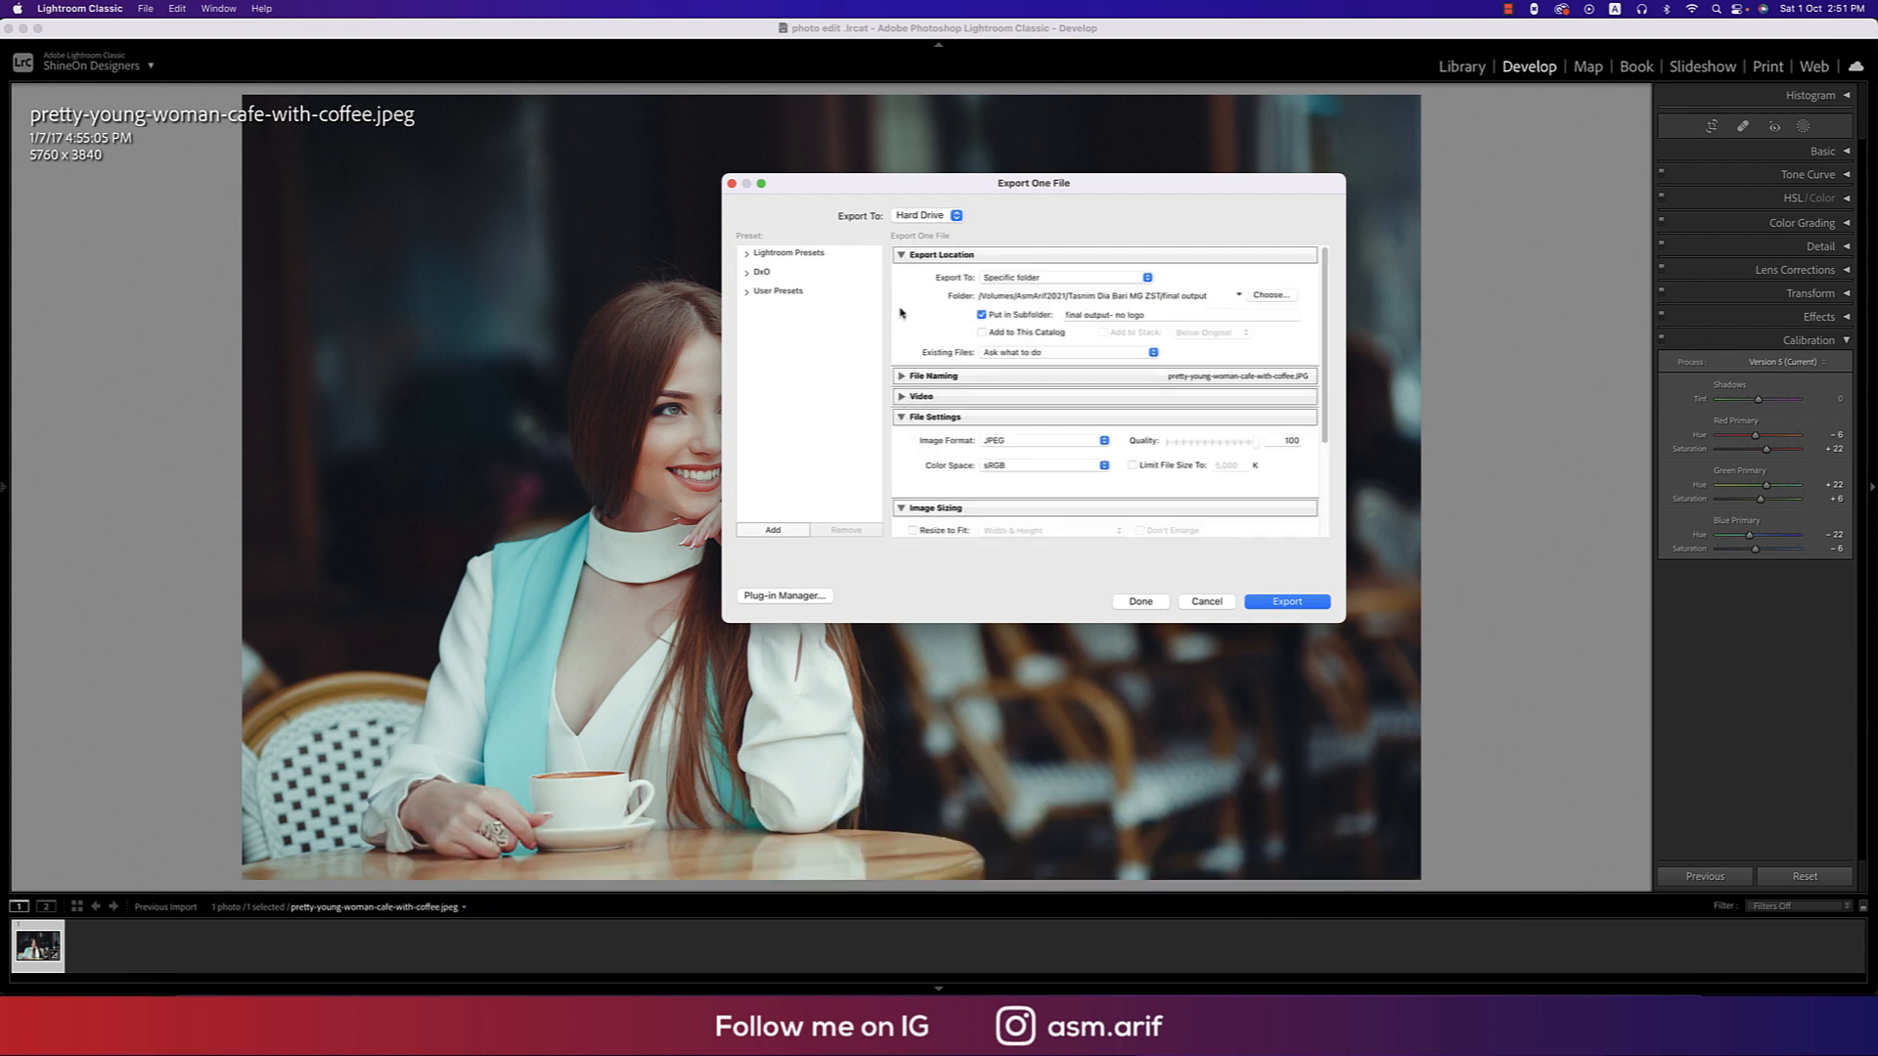
{"action": "left_click", "coordinate": [1250, 297]}
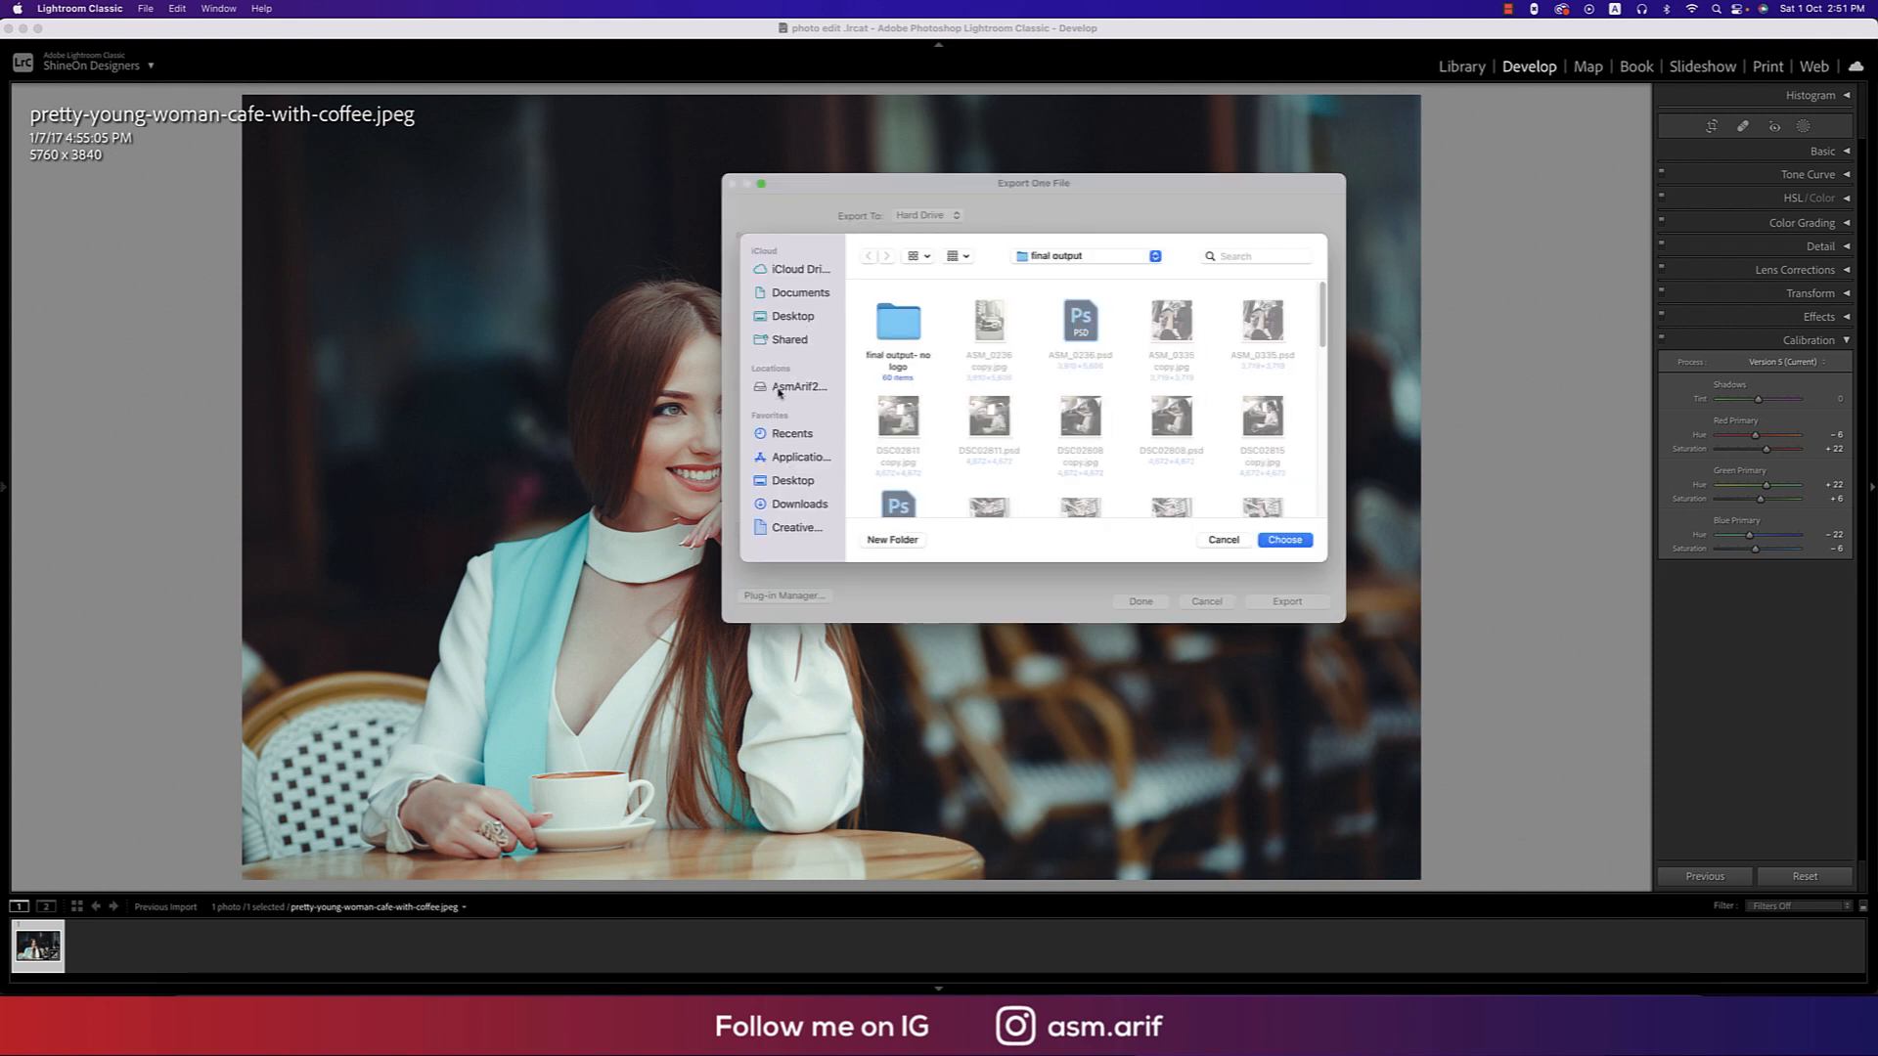
{"action": "left_click", "coordinate": [779, 388]}
{"action": "left_click", "coordinate": [900, 318]}
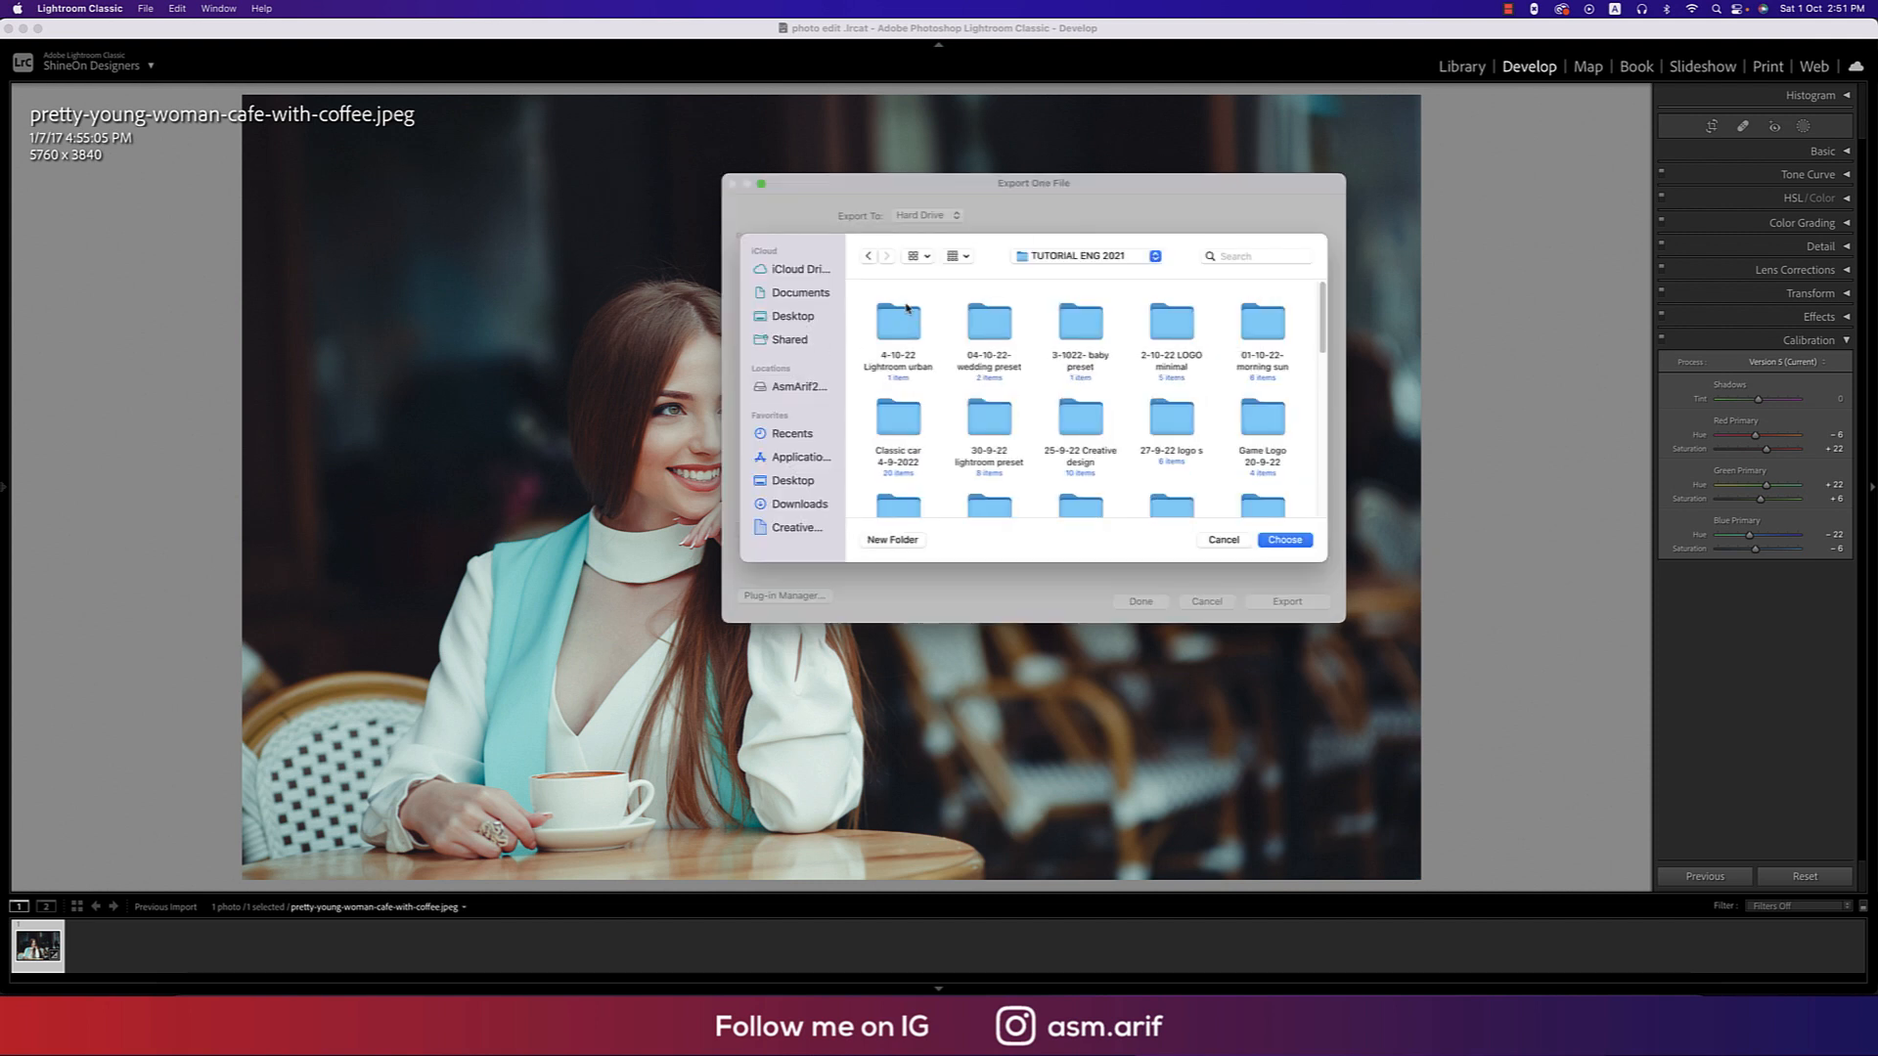
{"action": "double_click", "coordinate": [899, 323]}
{"action": "left_click", "coordinate": [1284, 540]}
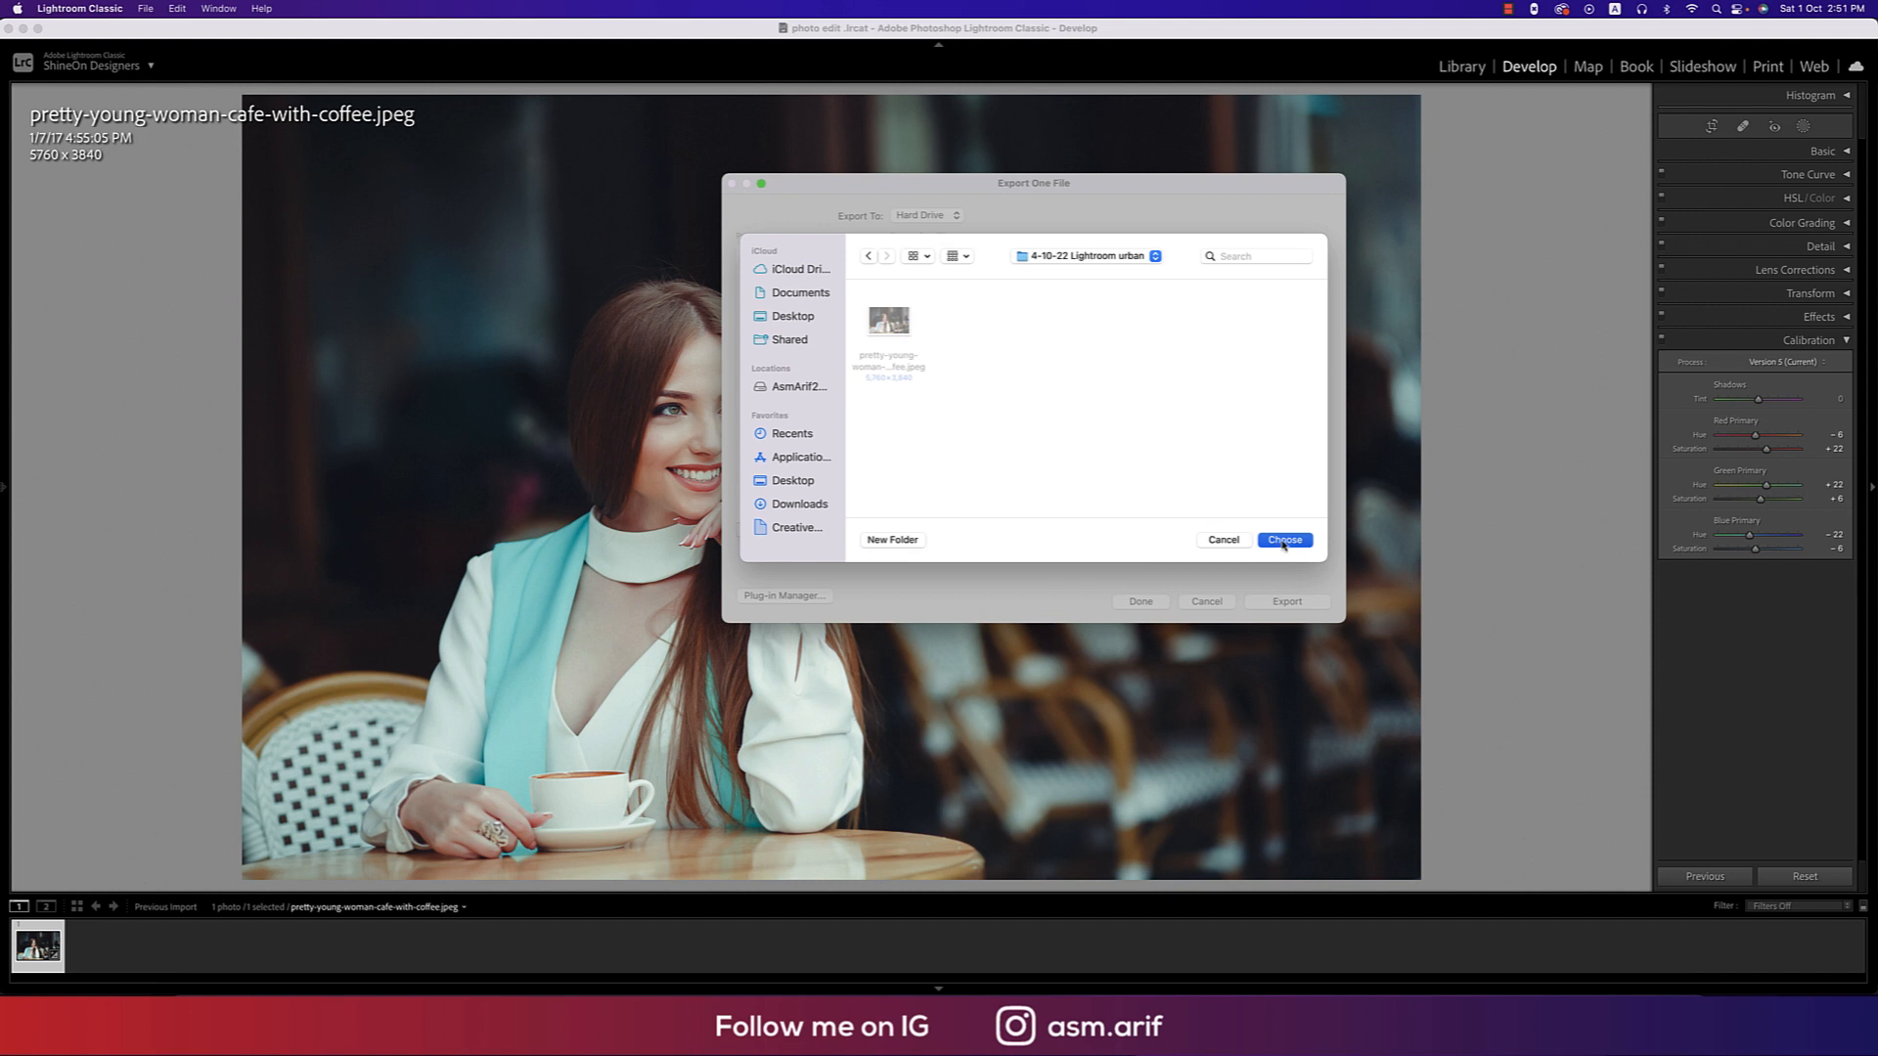
{"action": "left_click", "coordinate": [1287, 601]}
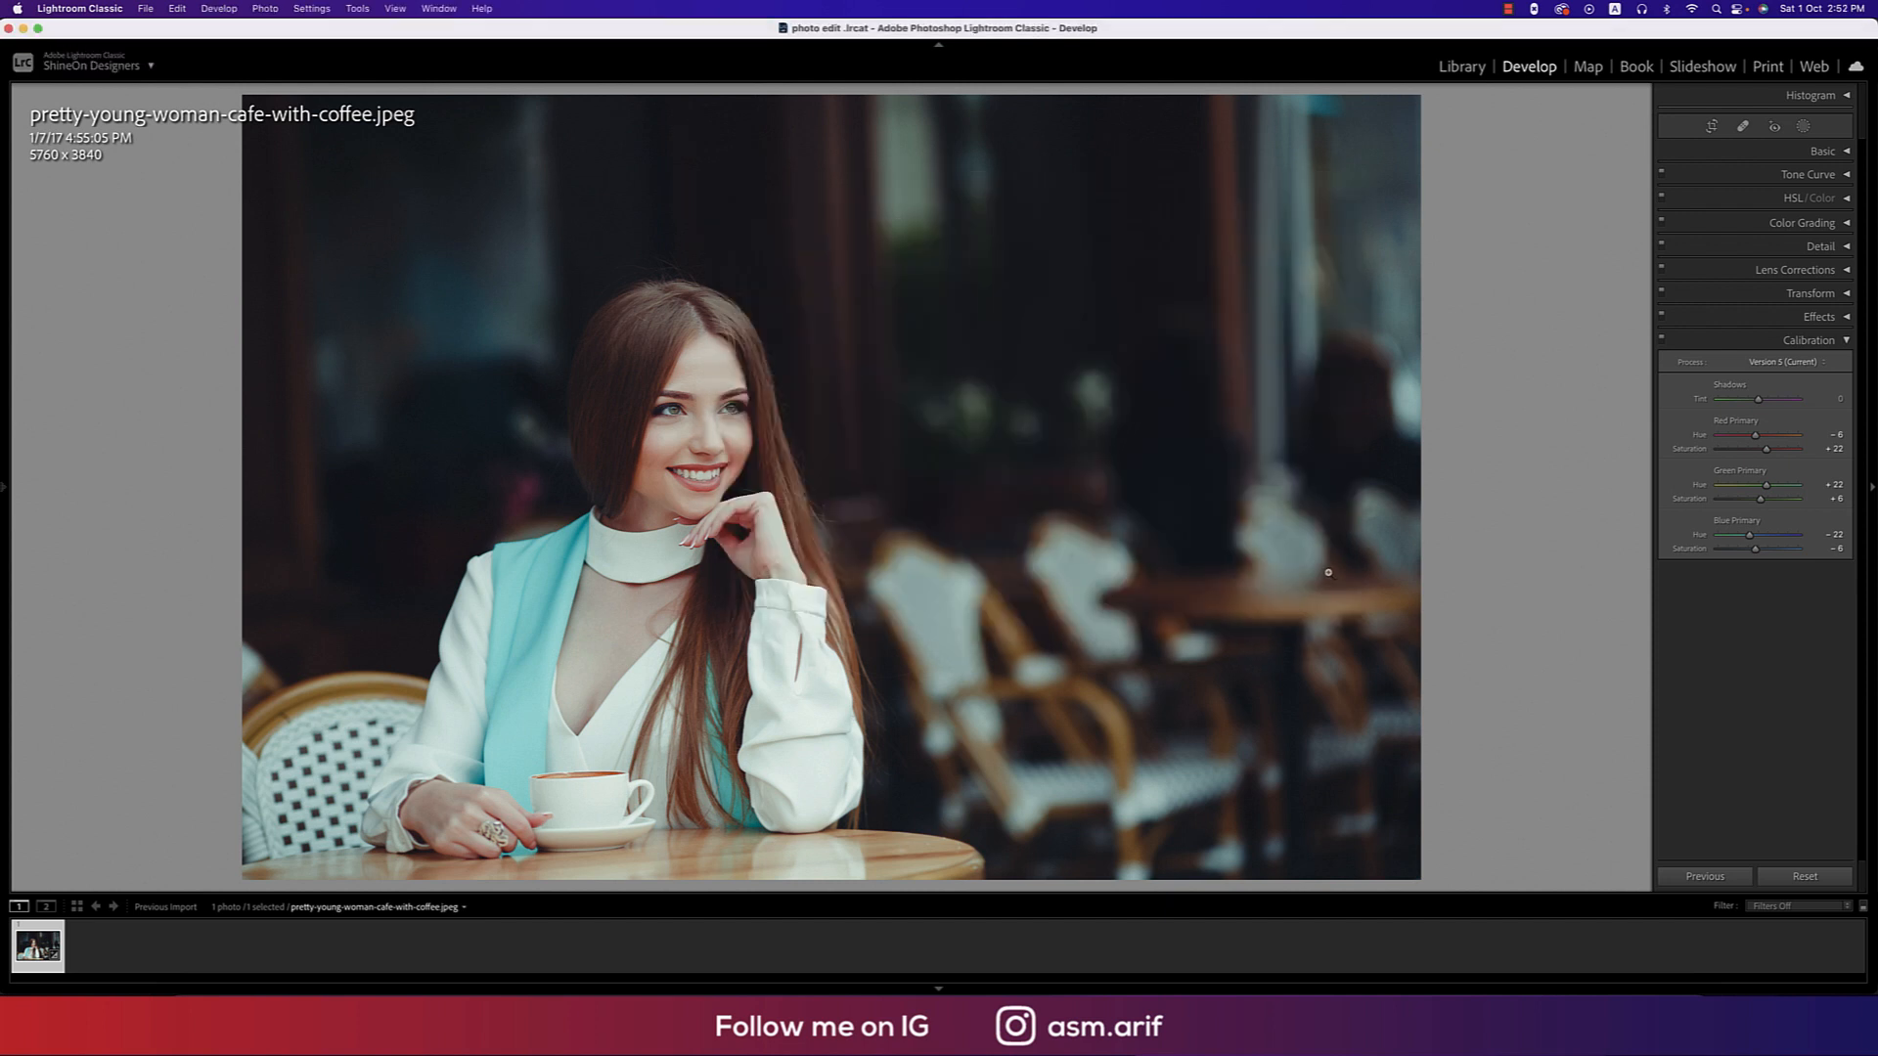
Switch to Finder, view the exported JPG from the final output- no logo folder in Preview, and close the image.
{"action": "mouse_move", "coordinate": [274, 1052]}
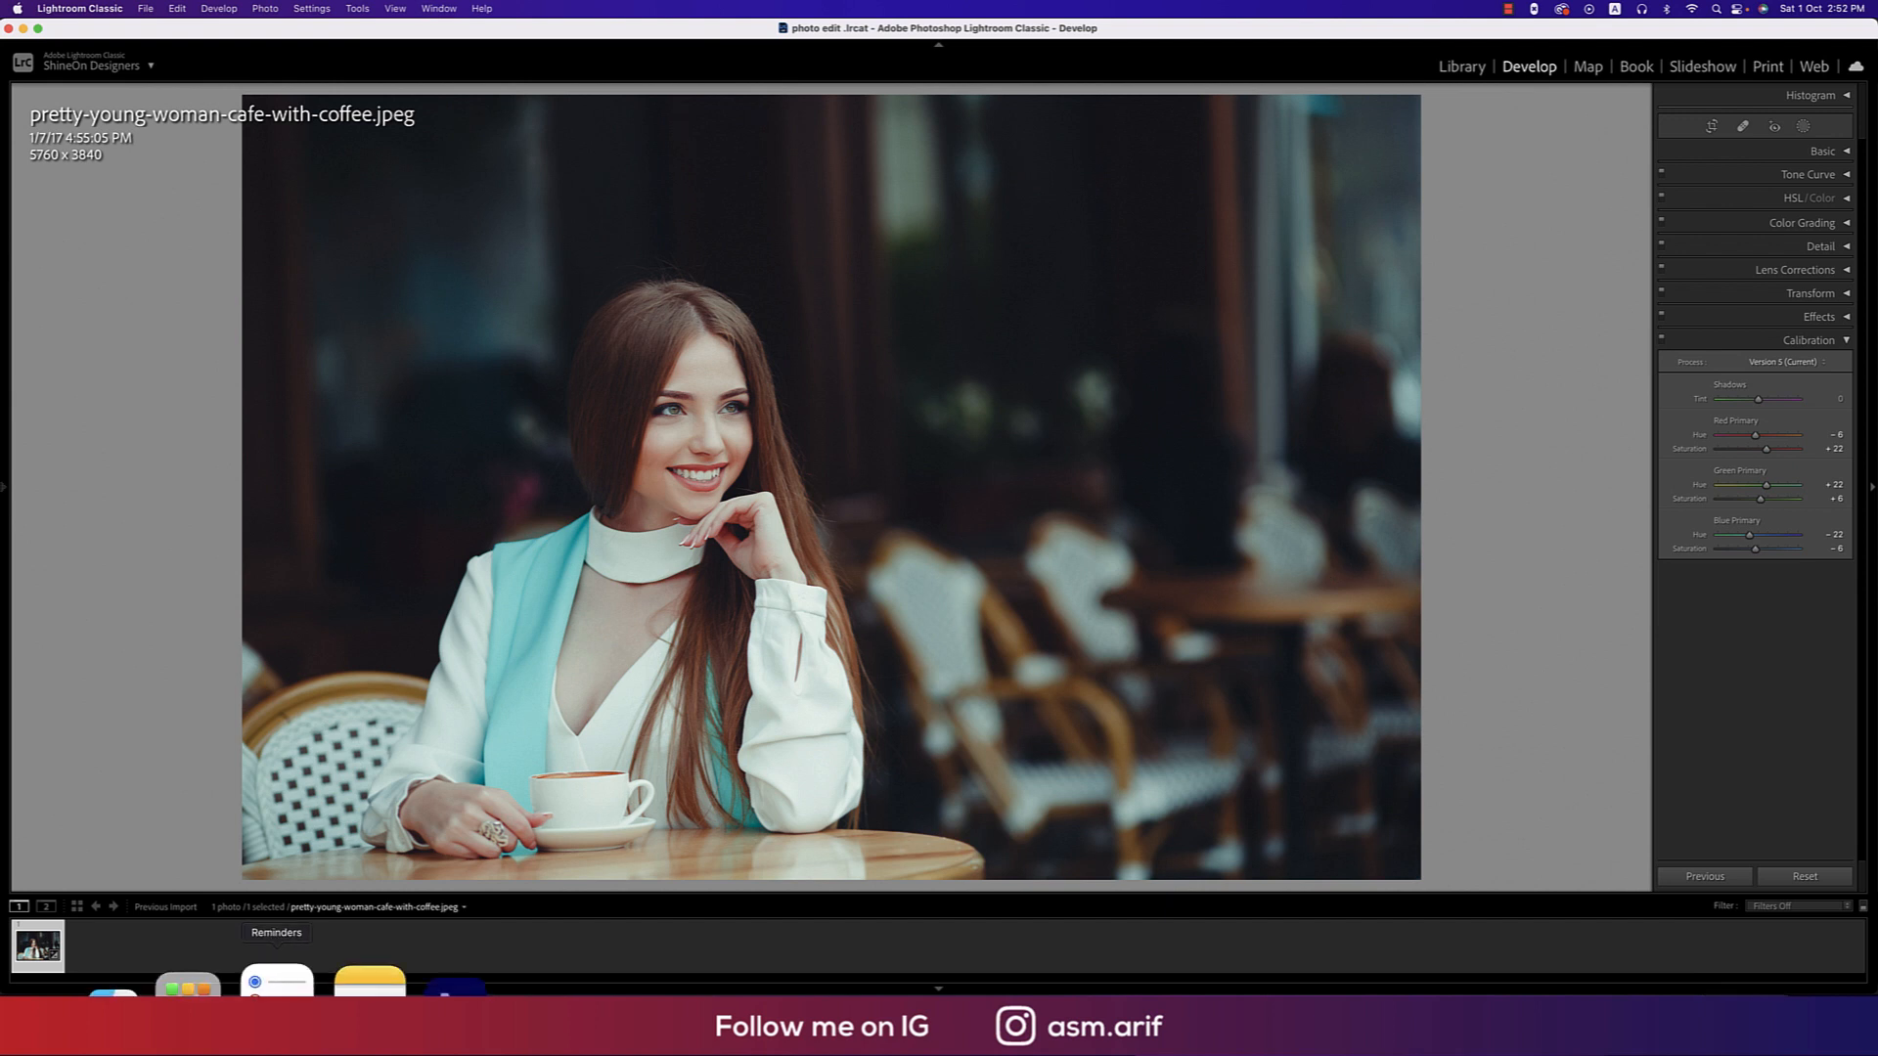
{"action": "left_click", "coordinate": [178, 992]}
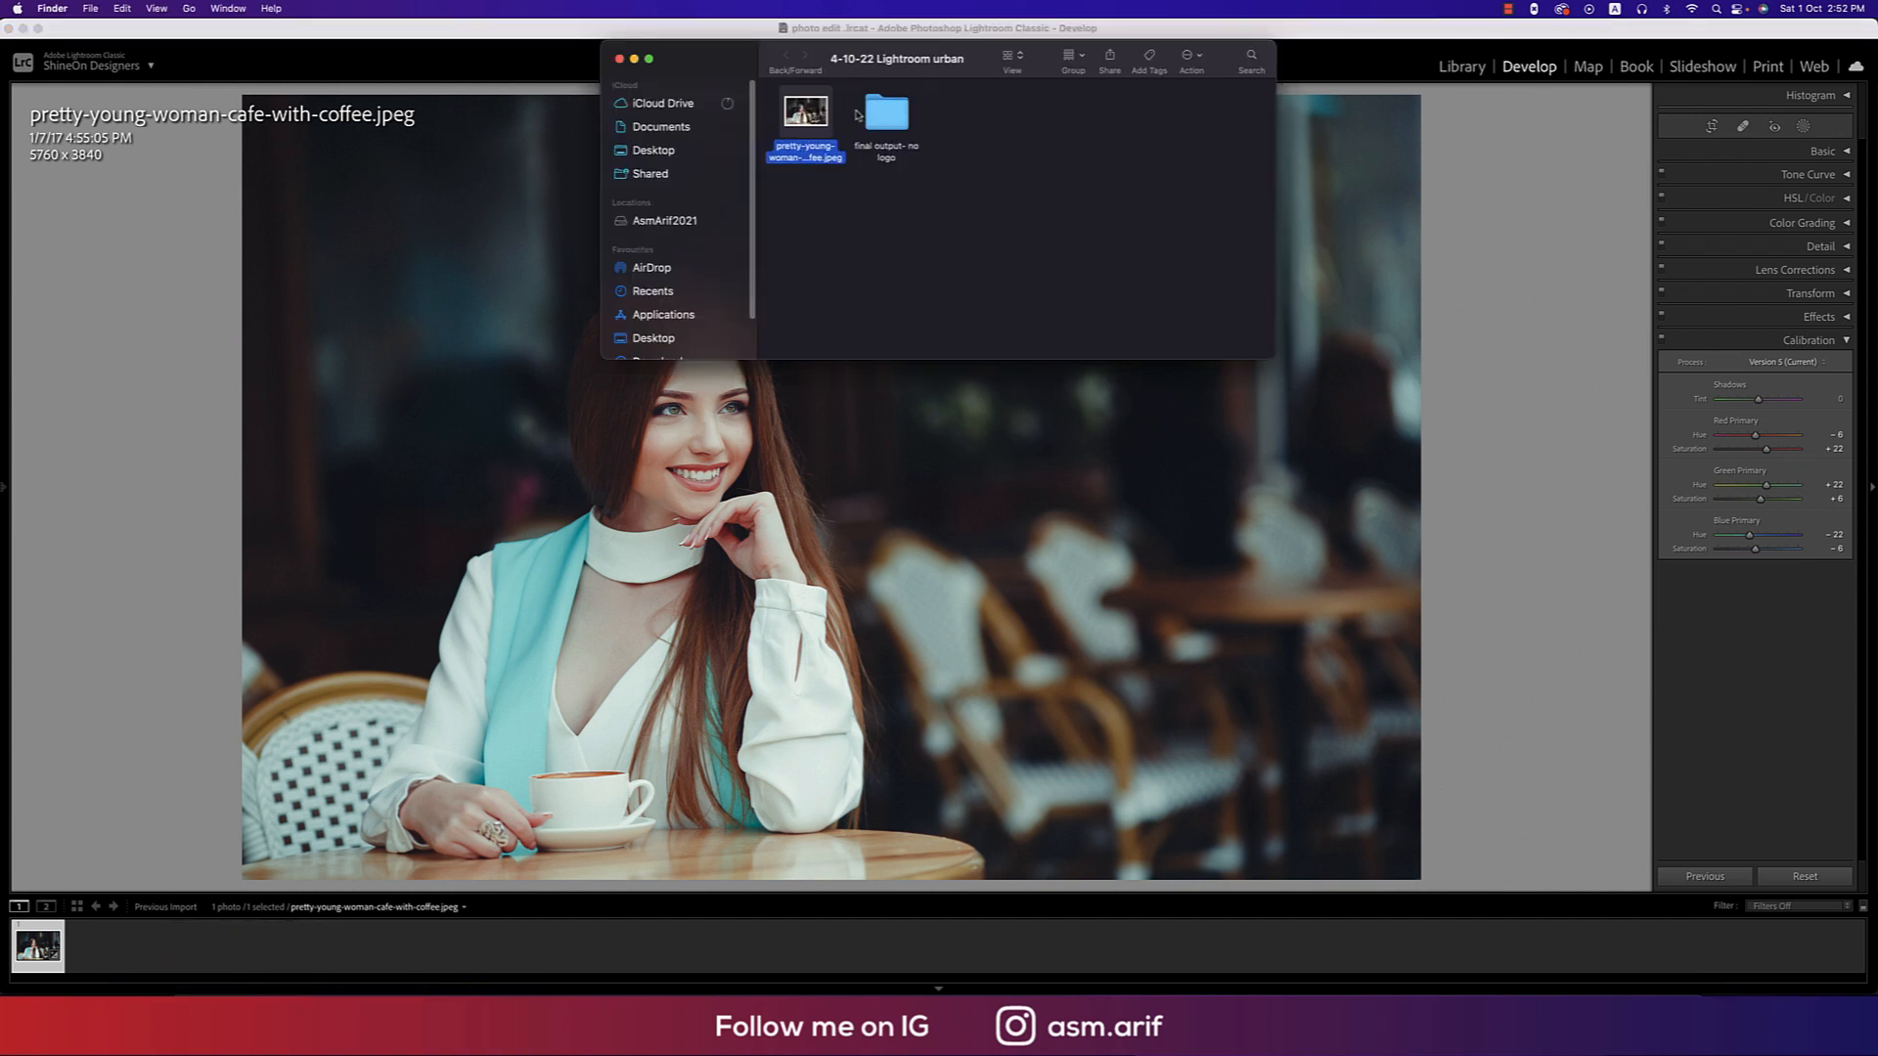
{"action": "double_click", "coordinate": [883, 112]}
{"action": "double_click", "coordinate": [829, 115]}
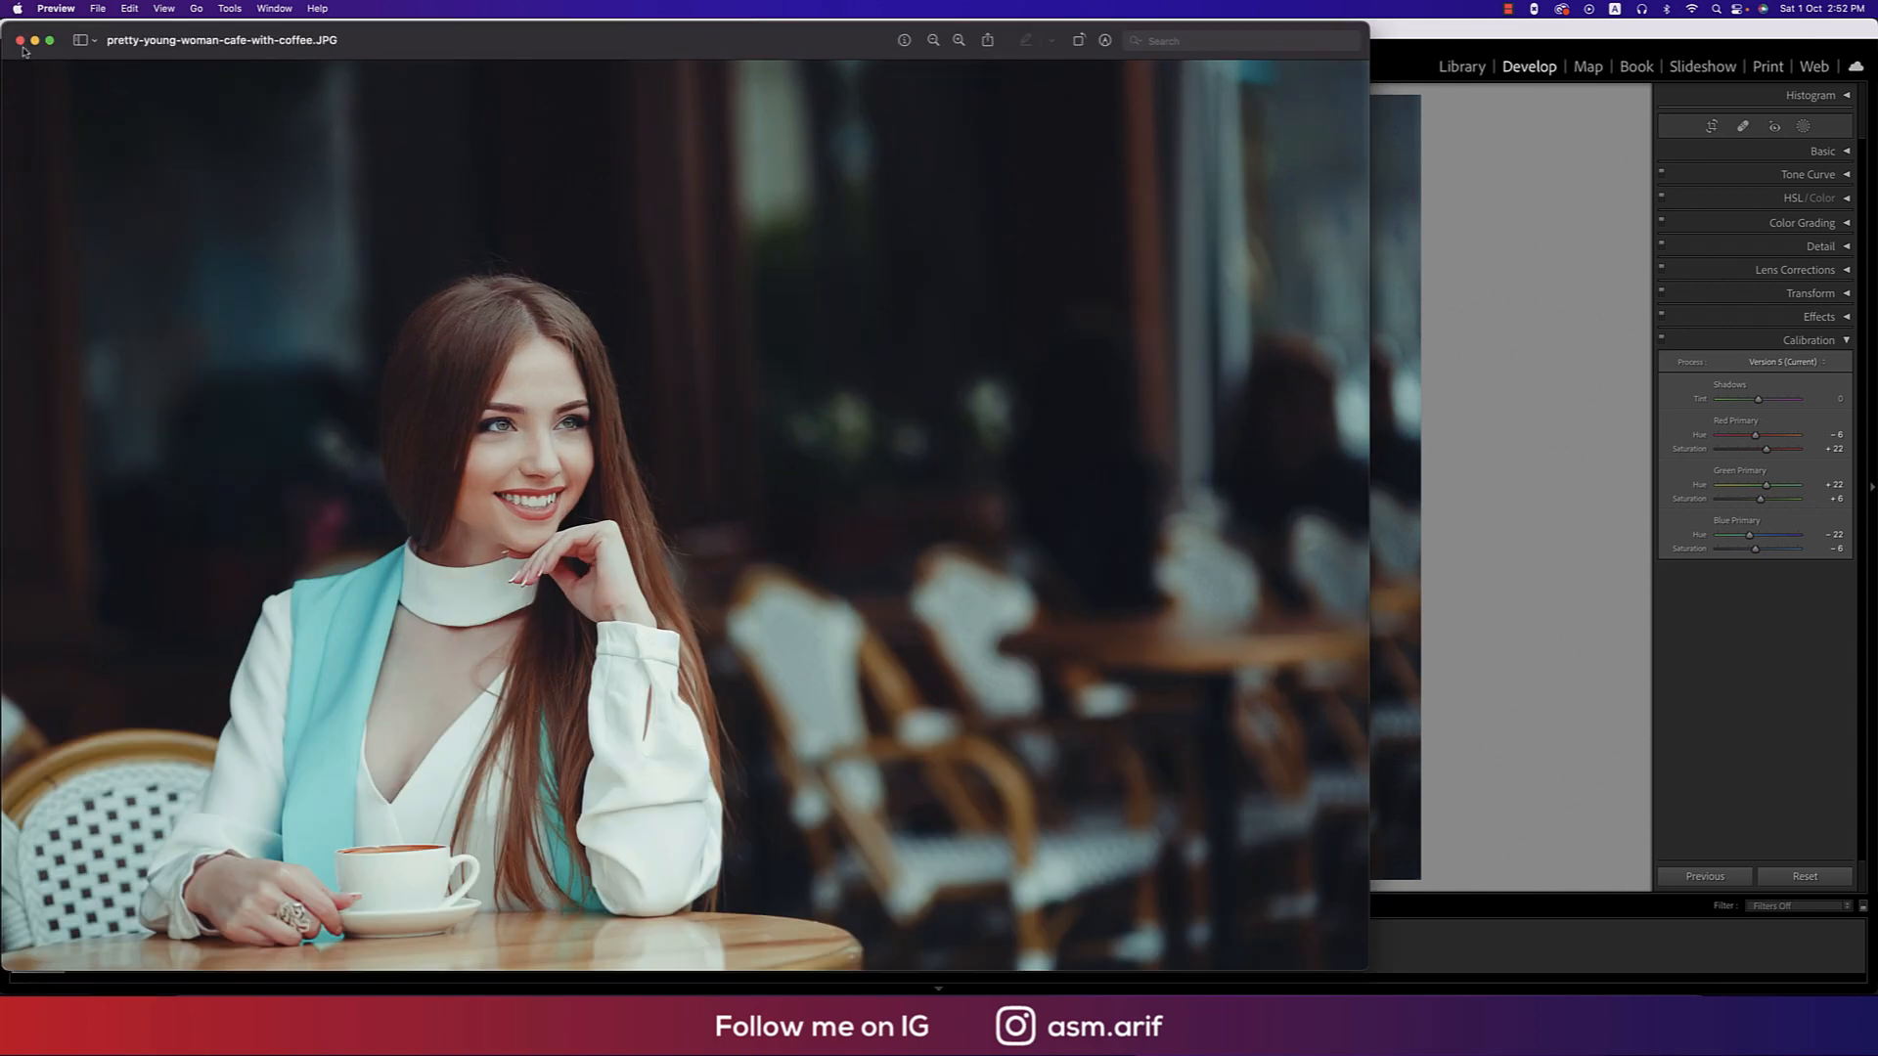
{"action": "left_click", "coordinate": [19, 39]}
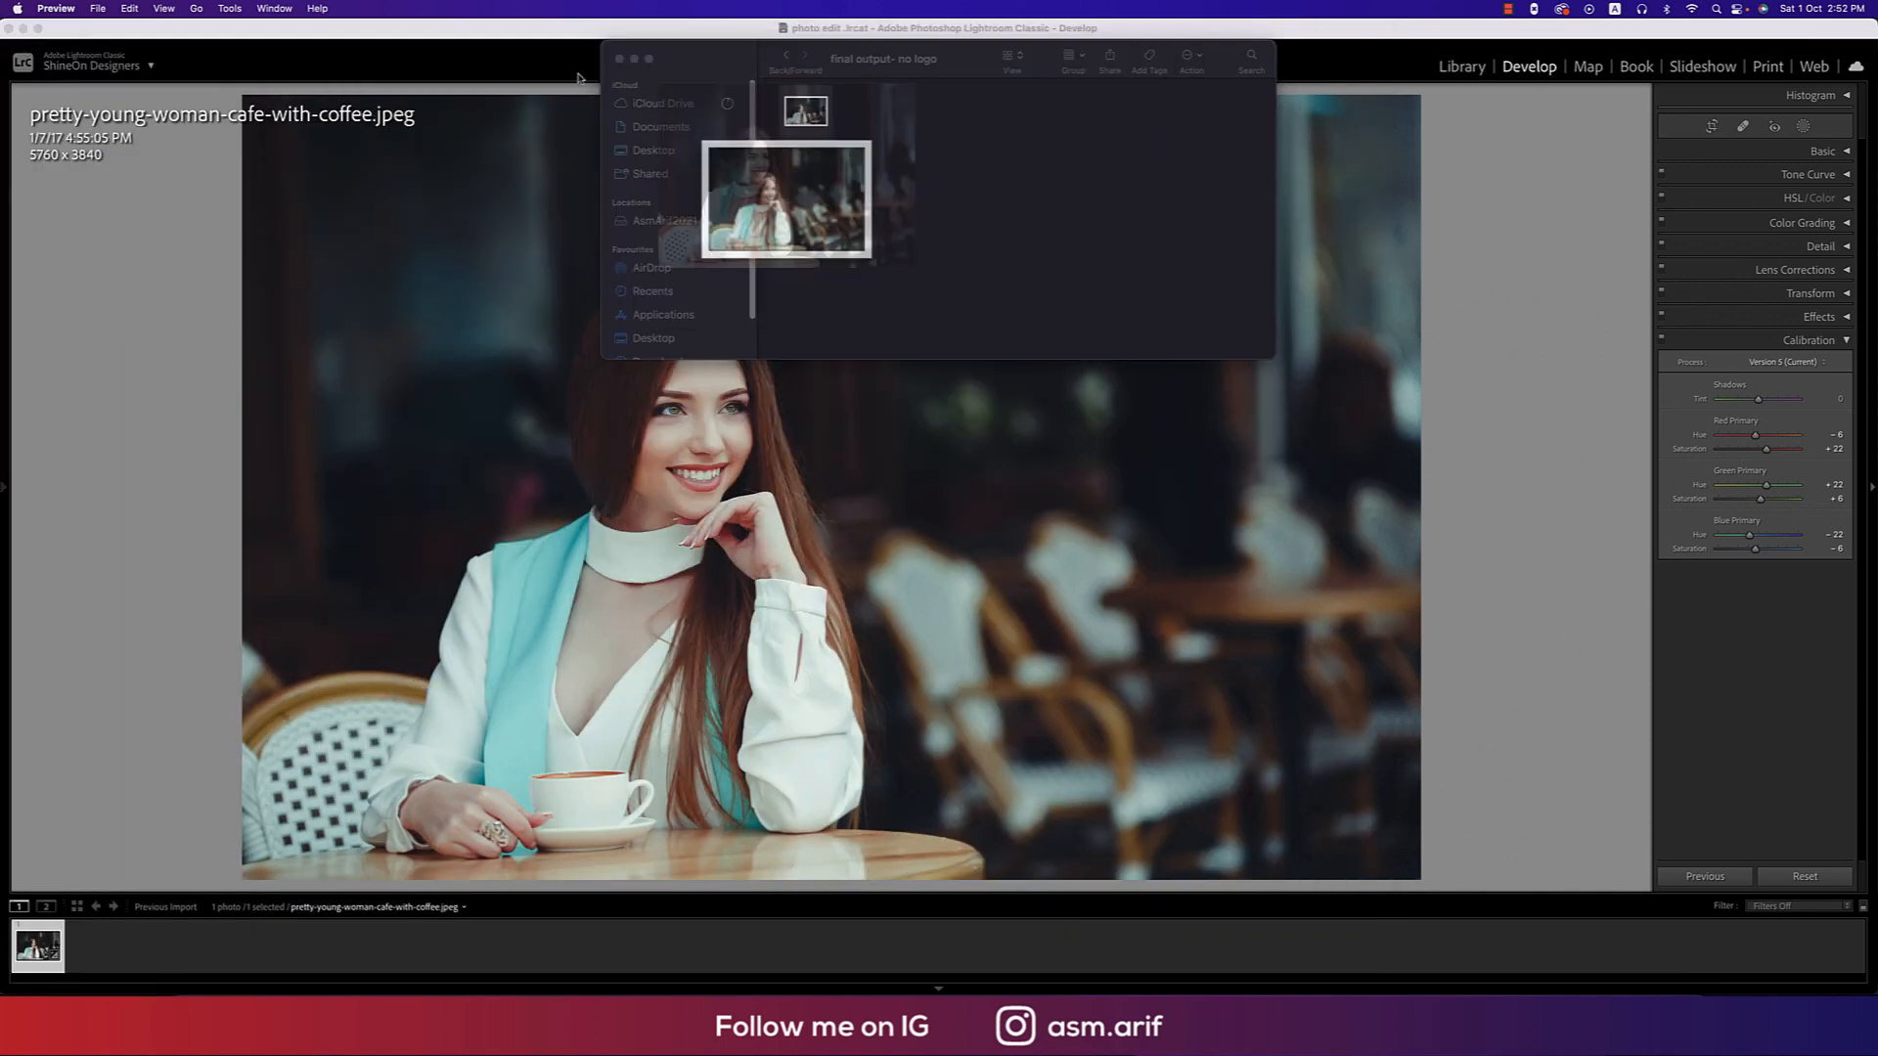
View the original photo from the 4-10-22 Lightroom urban folder for comparison, and close the image and the Finder window.
{"action": "left_click", "coordinate": [792, 69]}
{"action": "double_click", "coordinate": [802, 113]}
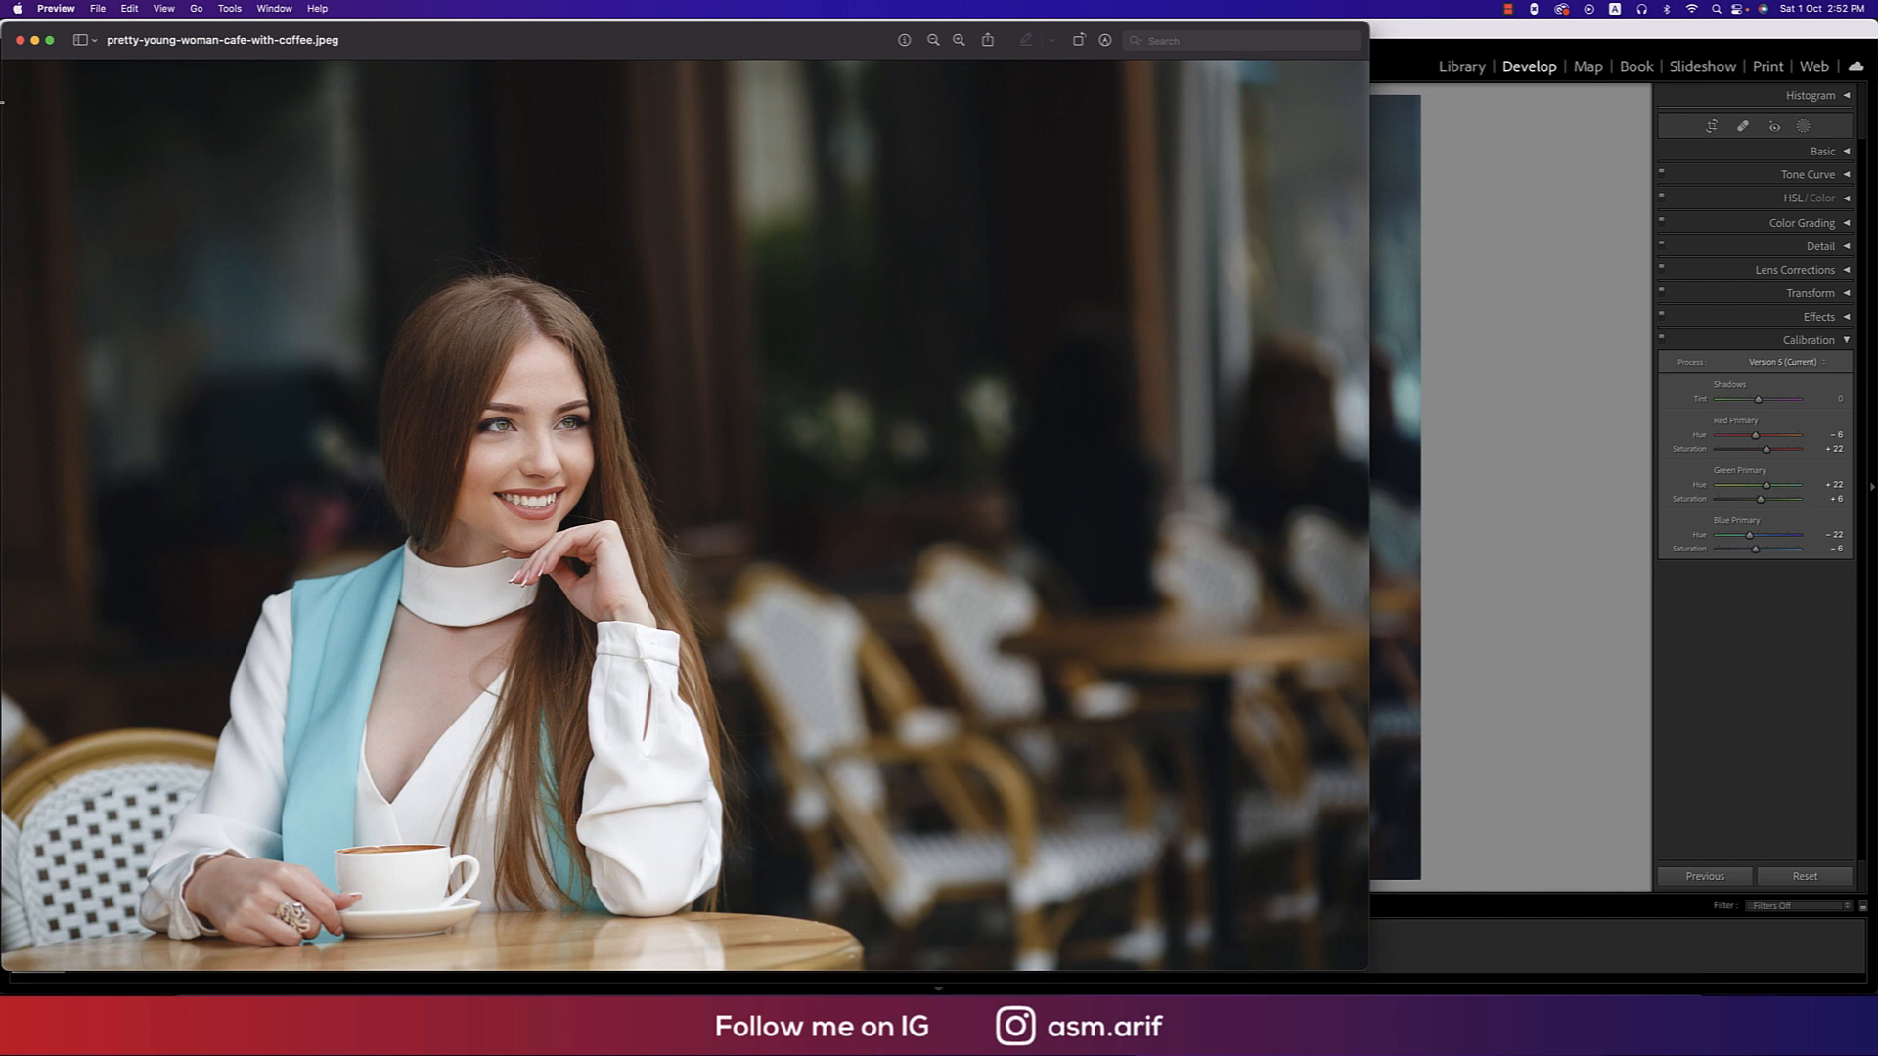
{"action": "left_click", "coordinate": [20, 39]}
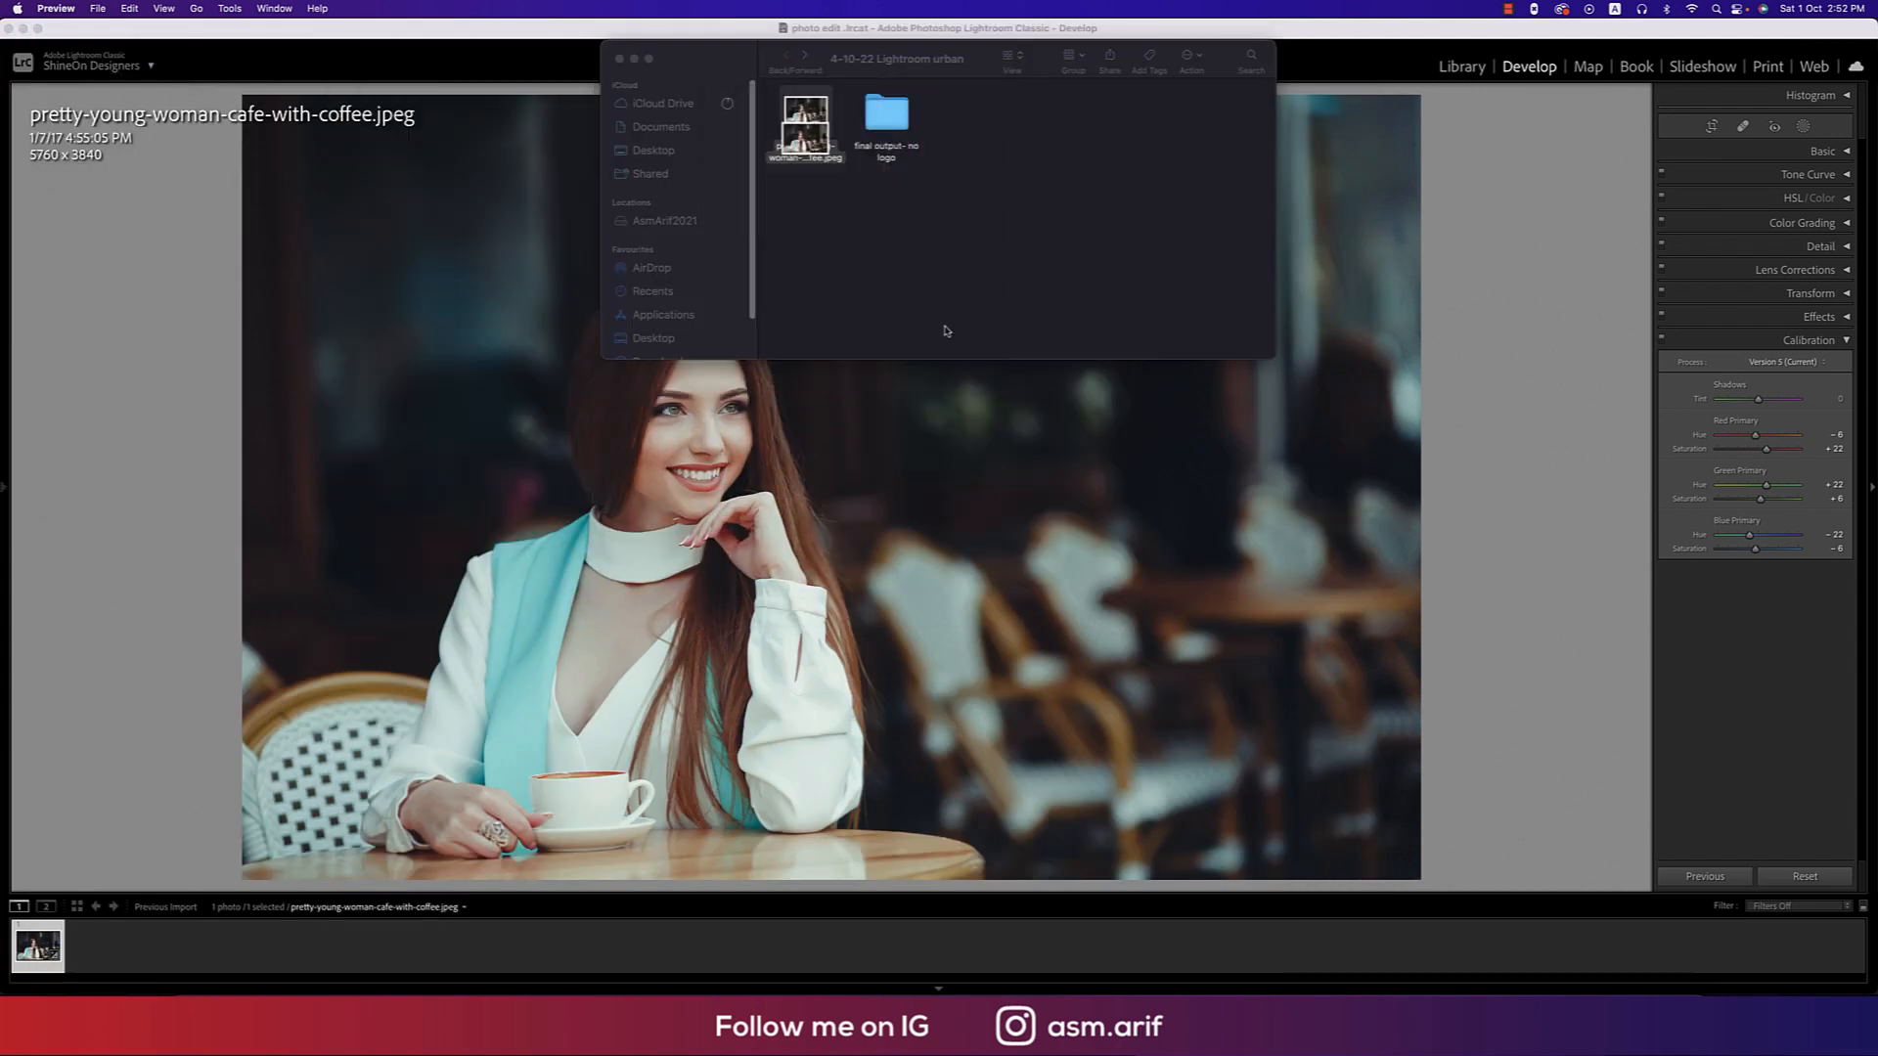
{"action": "left_click", "coordinate": [619, 58]}
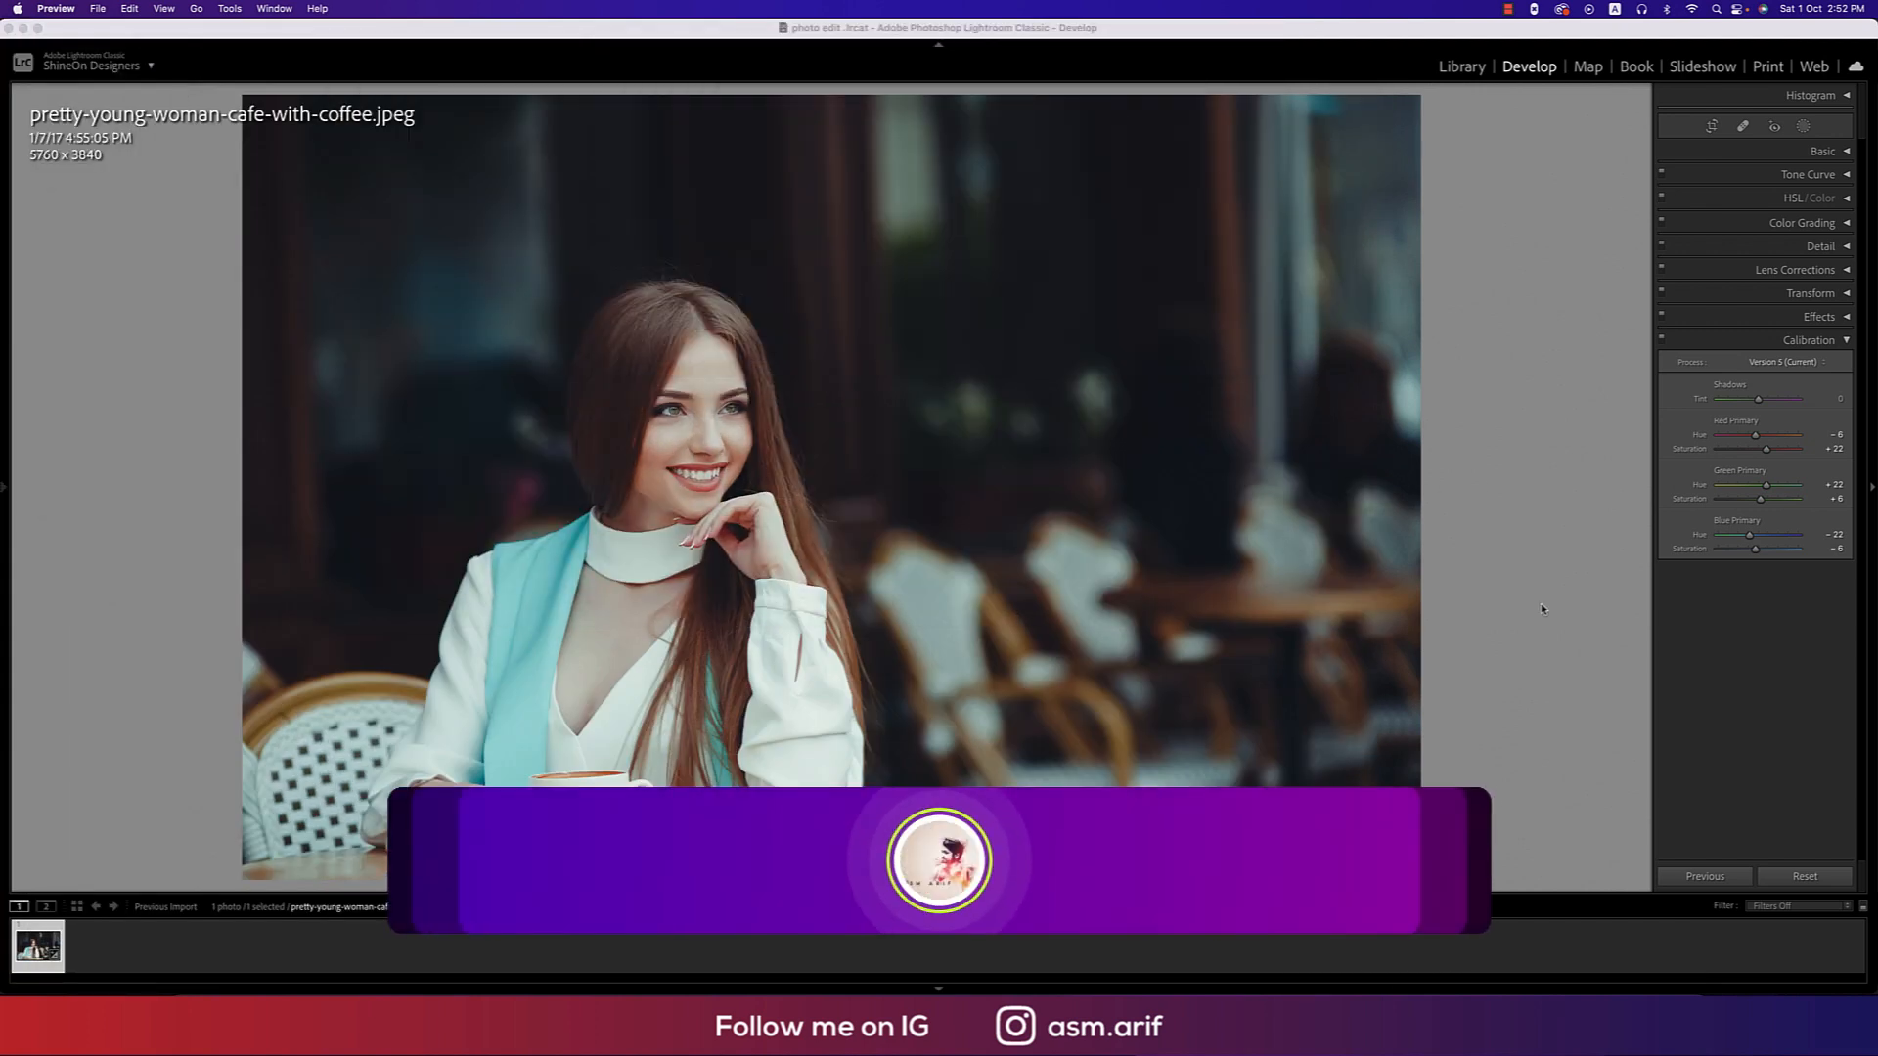